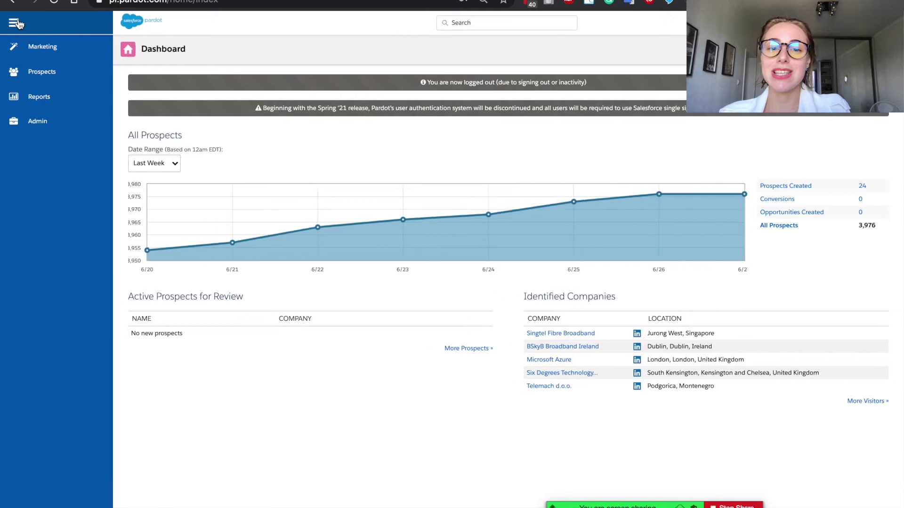
Navigate to Marketing > Forms > Forms to list the existing forms
mouse_move(51, 50)
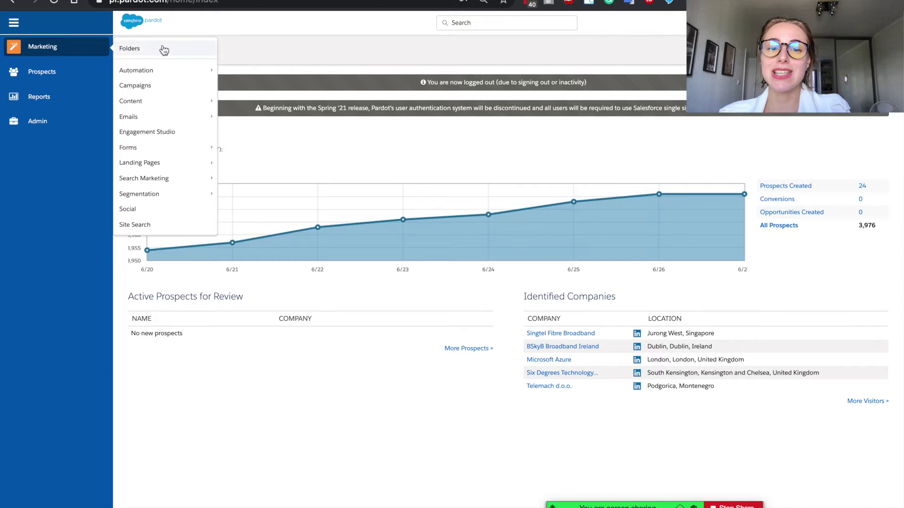
mouse_move(165, 147)
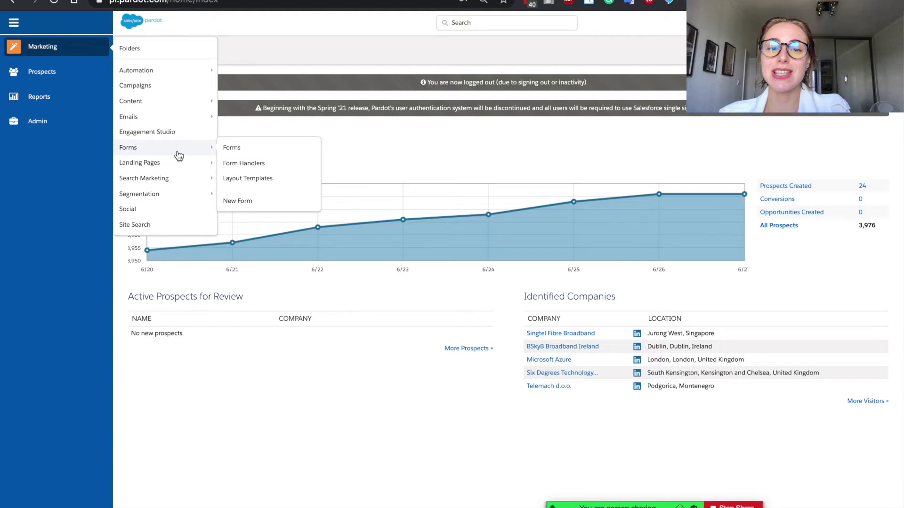
click(224, 149)
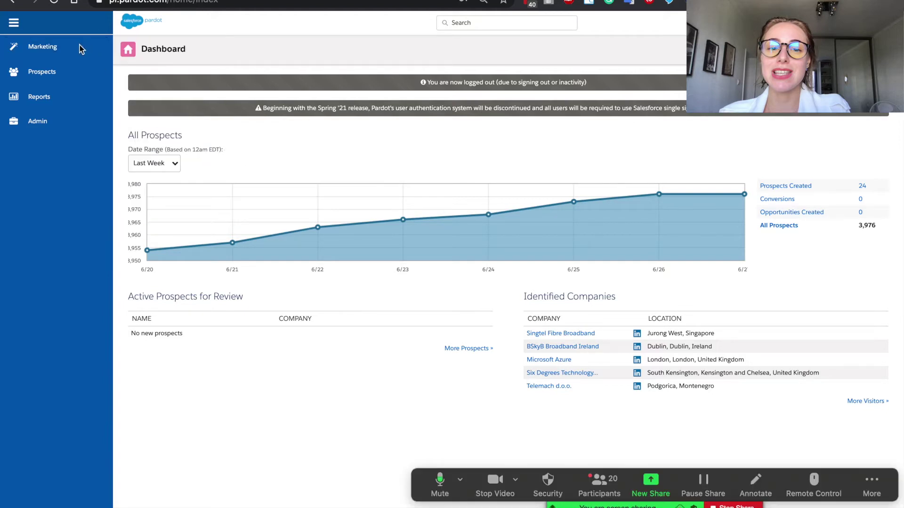
mouse_move(194, 146)
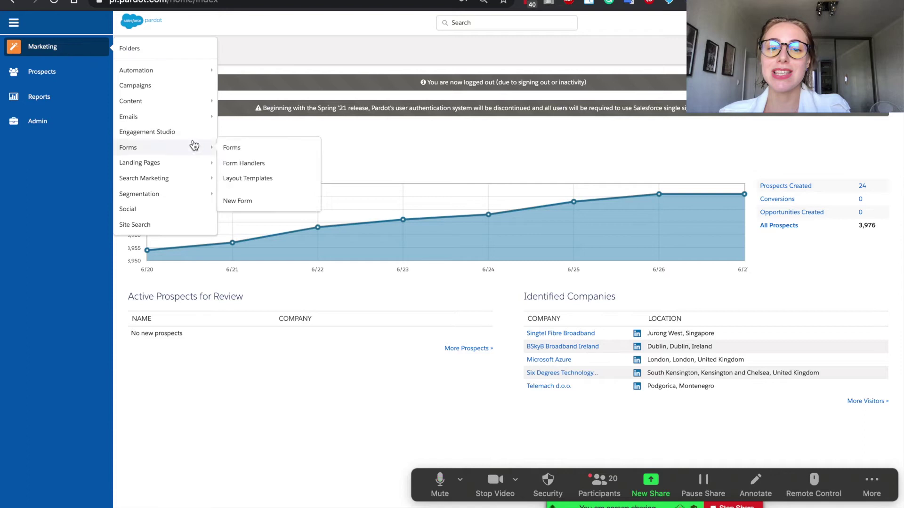
click(233, 150)
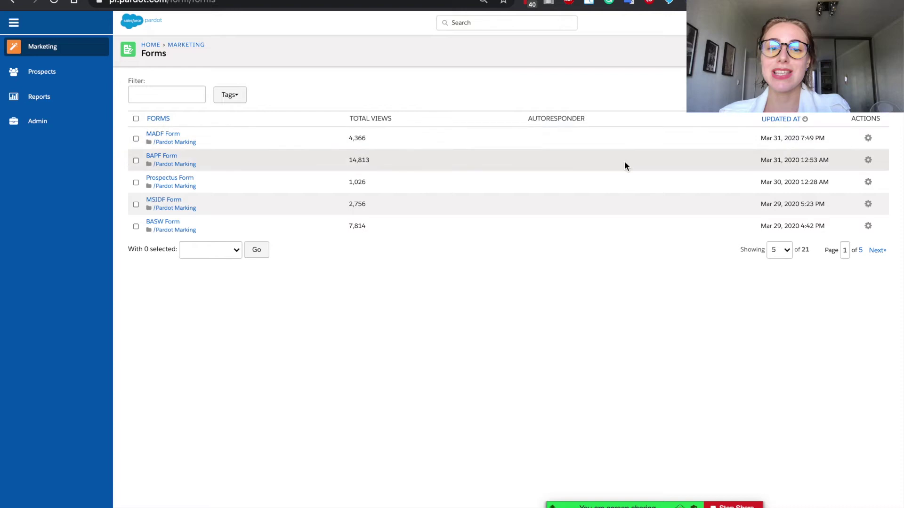
Start a new form with Add Form
click(860, 50)
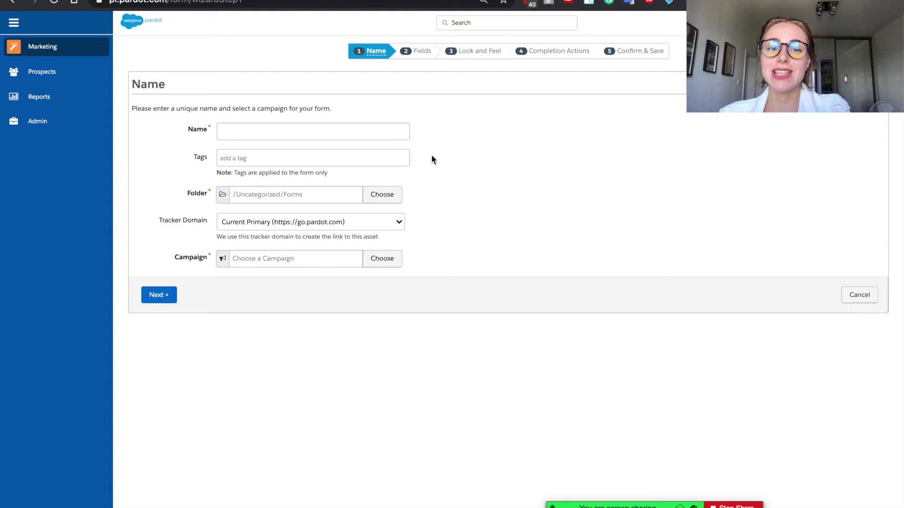
Enter 'EMEA - FR - Contact Us Website Form' as the new form's name
click(395, 131)
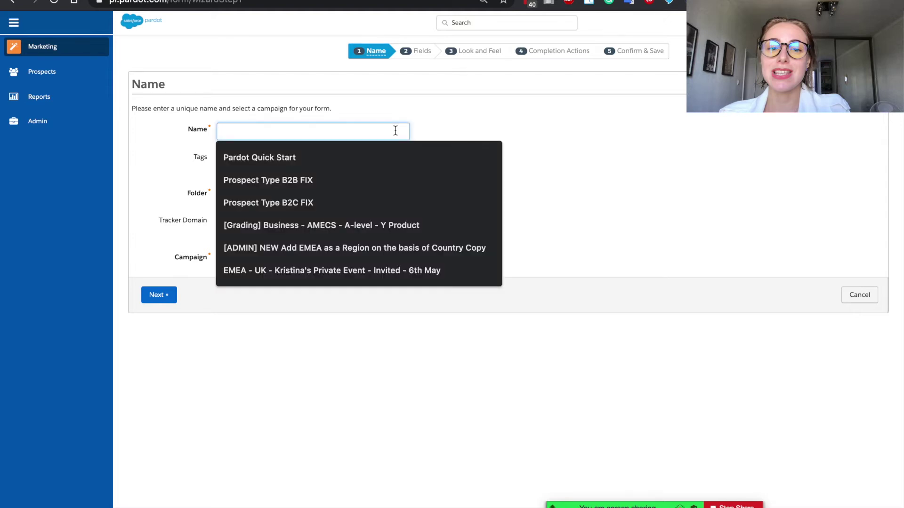
click(488, 107)
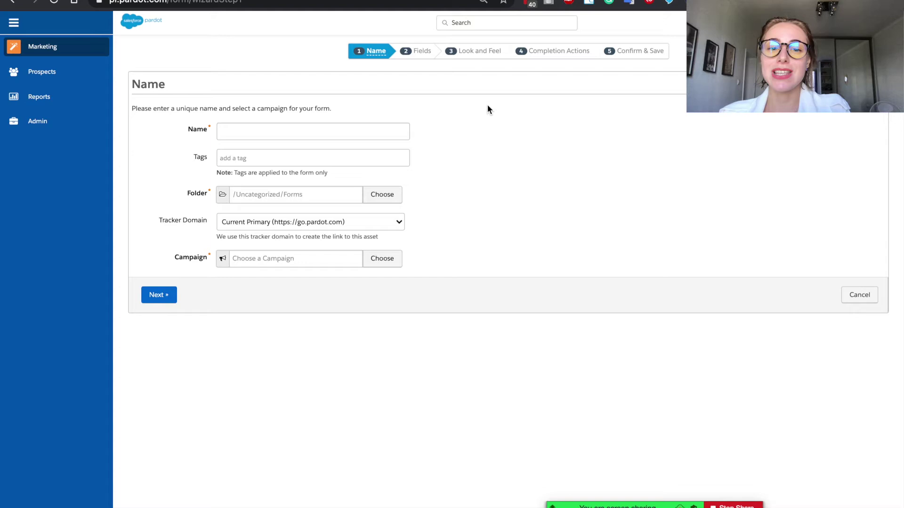
click(337, 135)
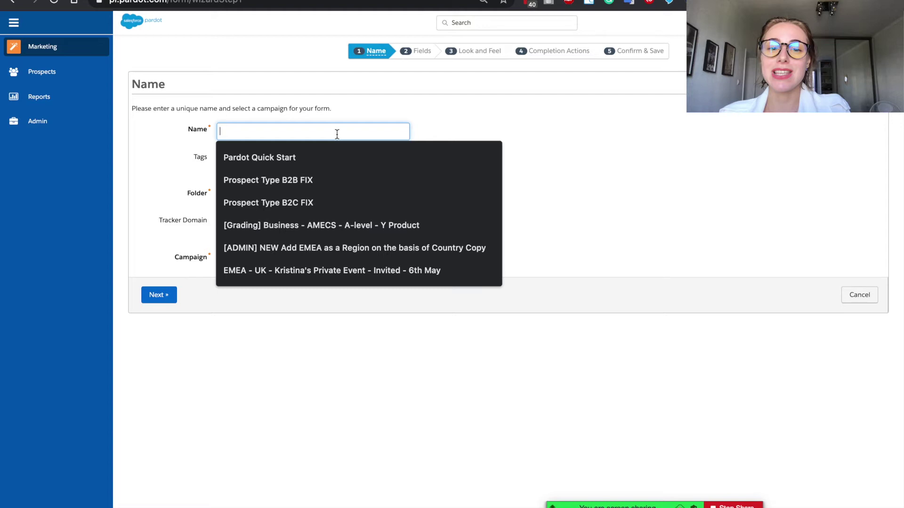
text(EMEA -)
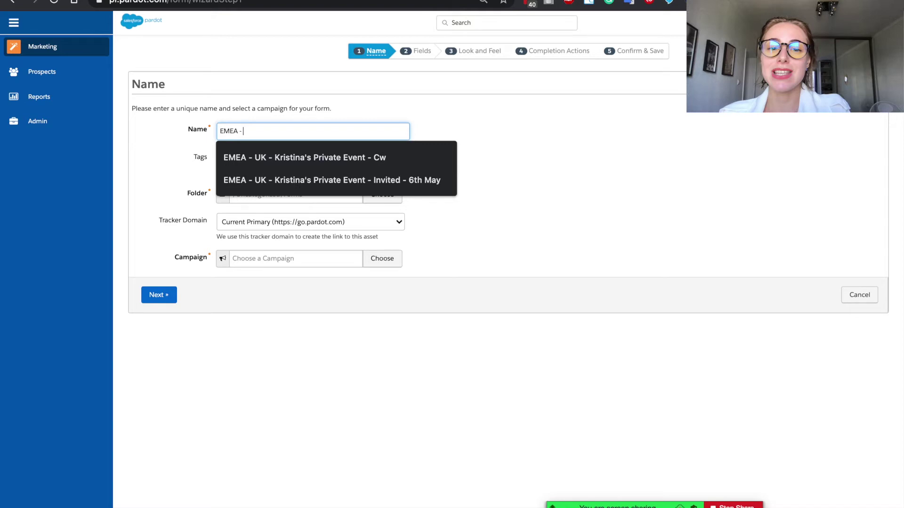
text(FR)
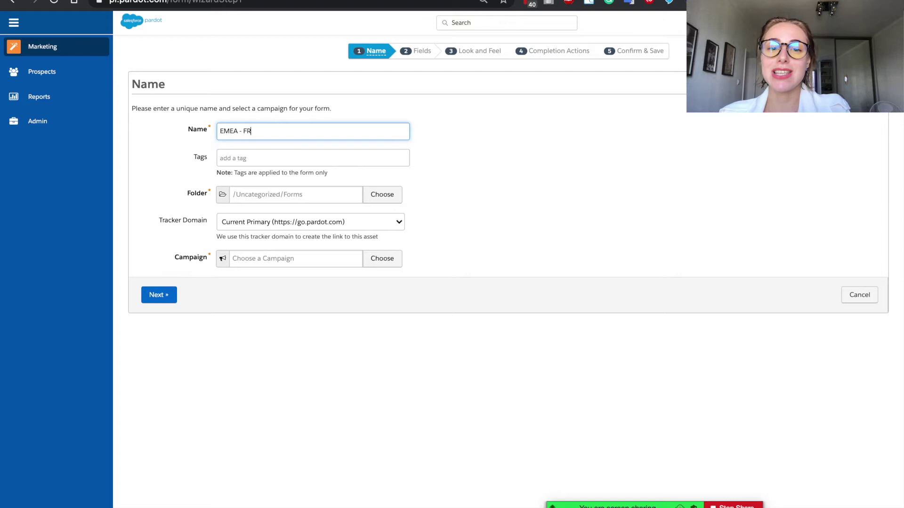
text( - )
text(Con)
key(BackSpace)
text(ntact Us Website Form)
Tag the form with 'emea' and 'evergeen'
click(288, 156)
text(emea)
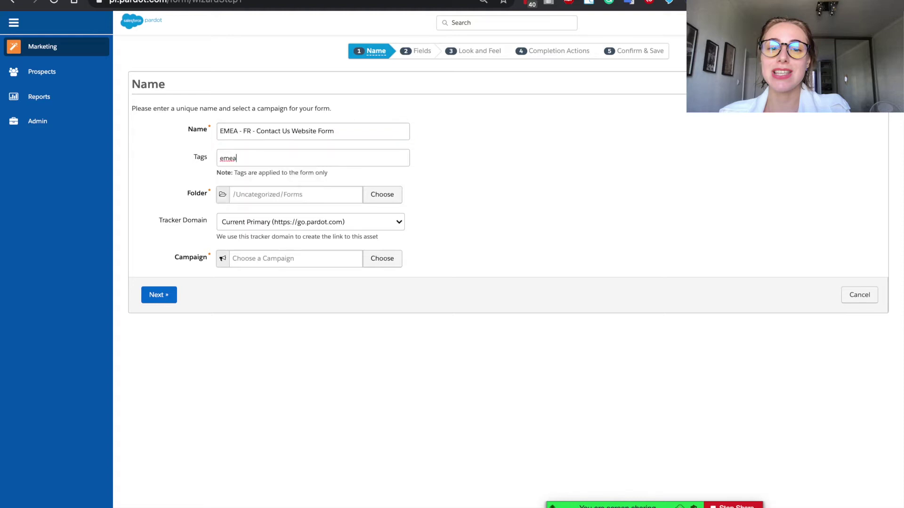
key(Return)
text(ev)
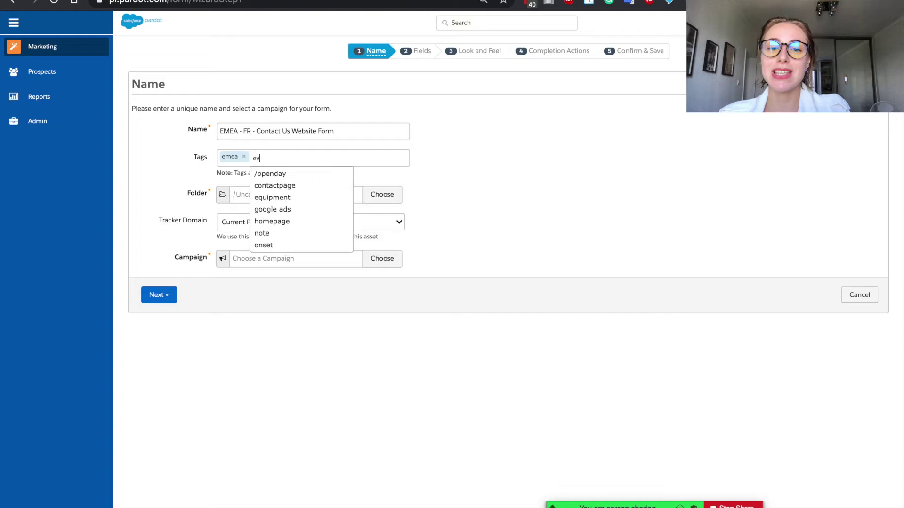
text(ergeen)
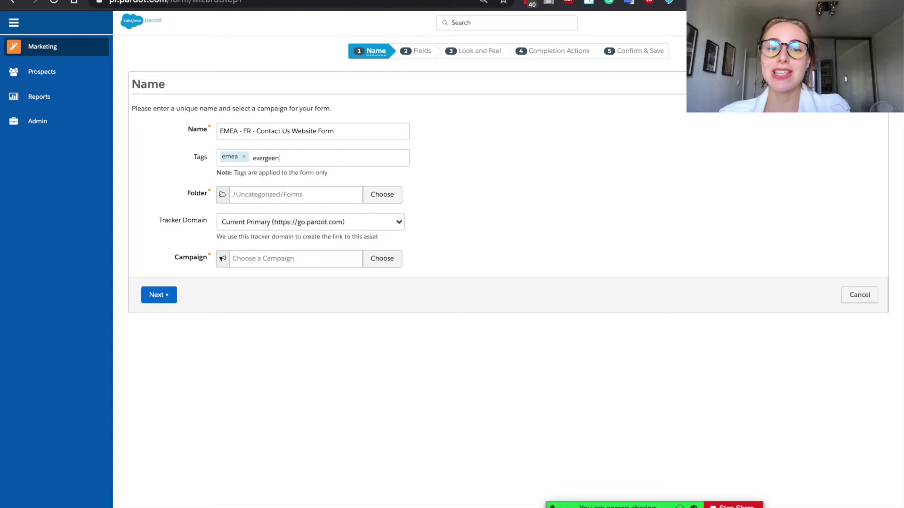
key(Return)
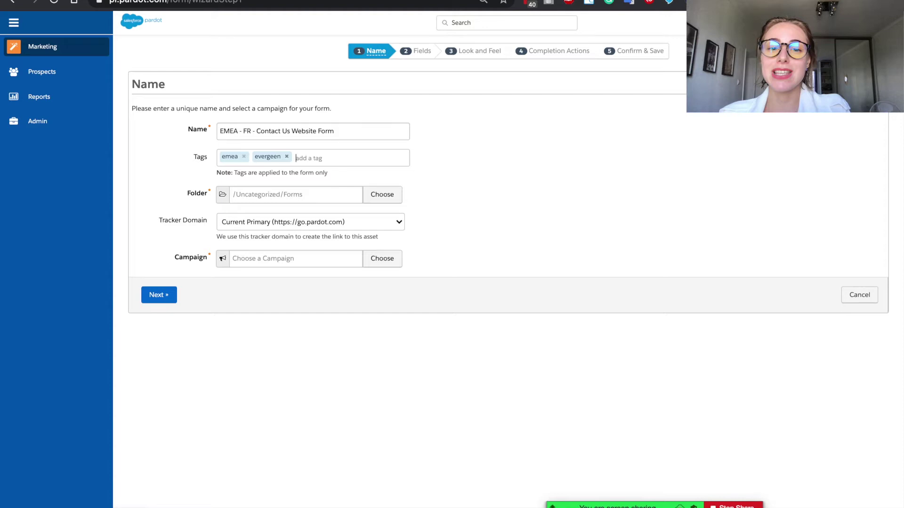
Choose Pardot Marking as the form's folder
click(264, 197)
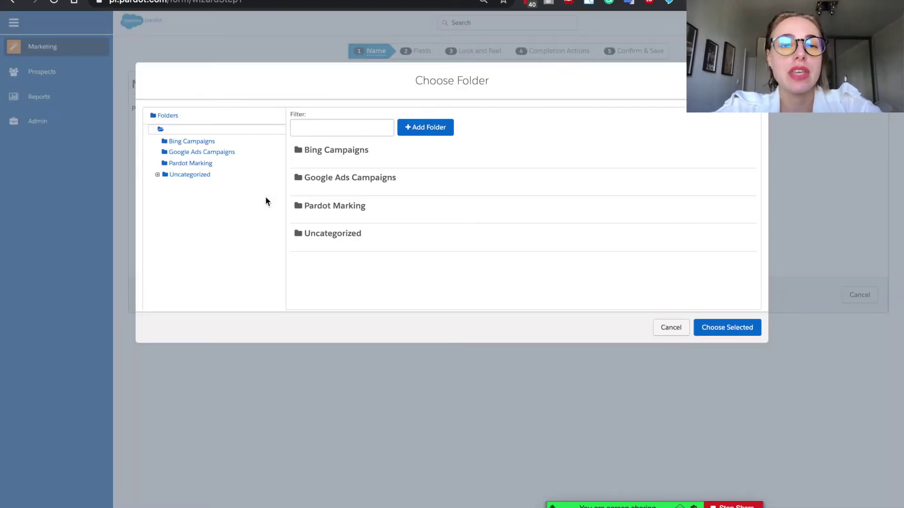
click(337, 218)
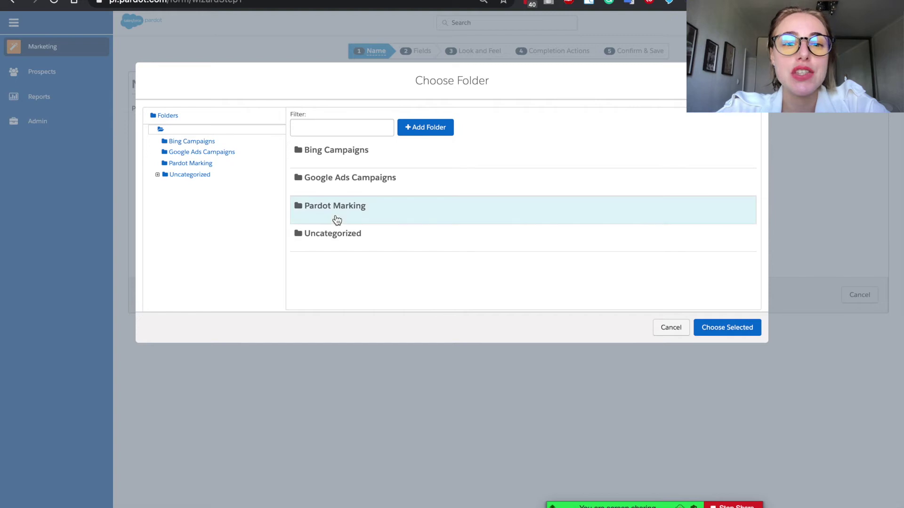
click(714, 331)
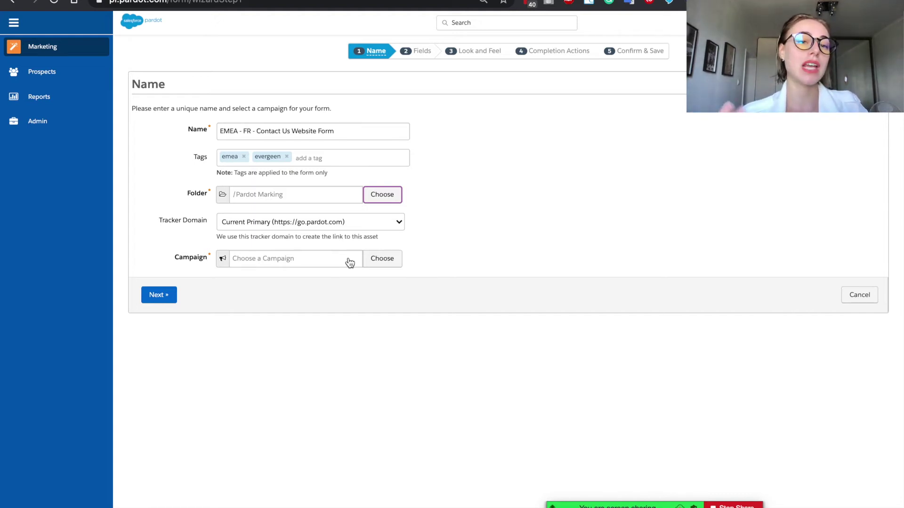
Assign the MailChimp Campaign: INTER - 1k list campaign and continue to the Fields step
click(349, 262)
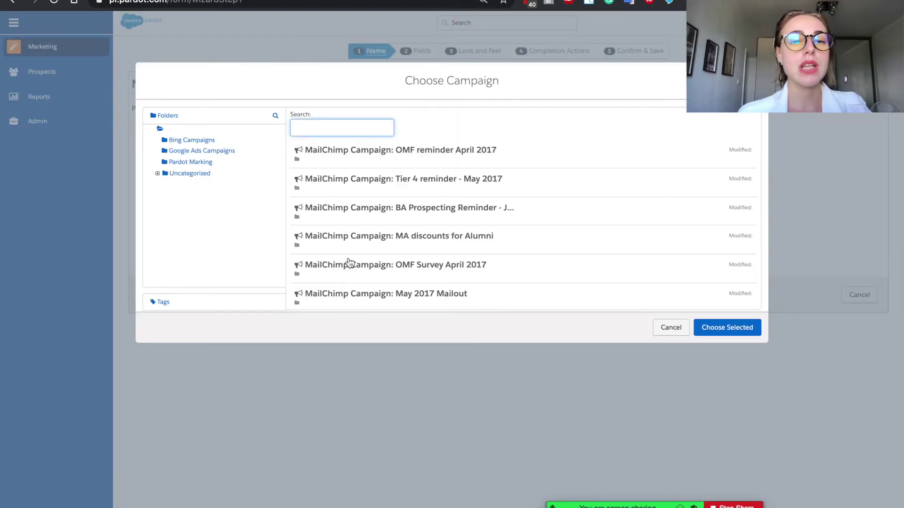
scroll(387, 222, down, 10)
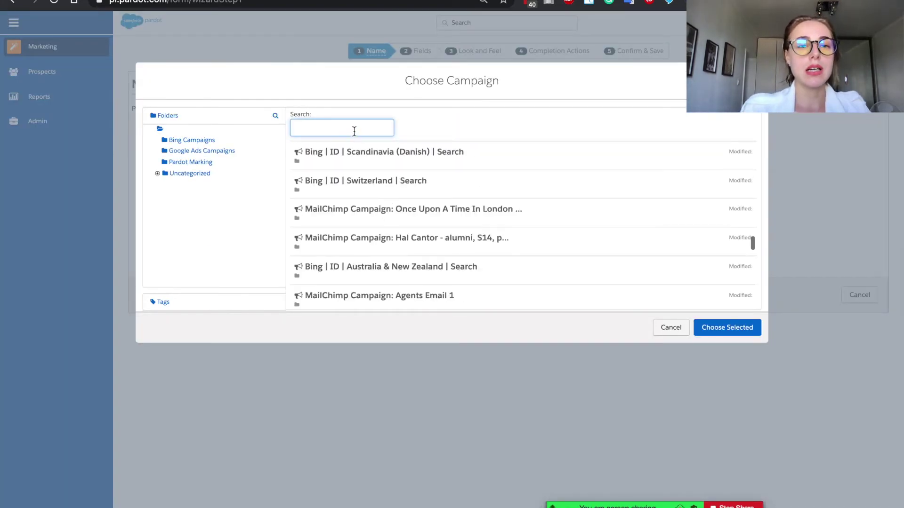
text(test)
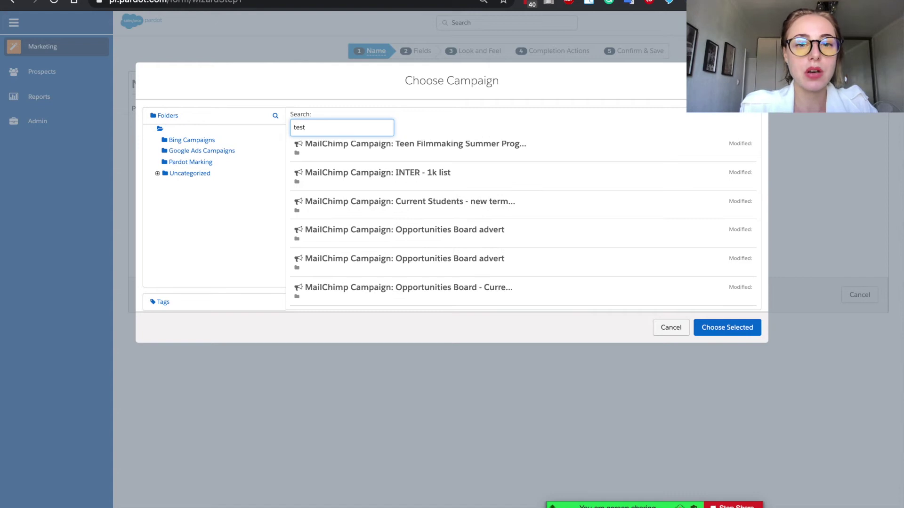
click(374, 188)
click(725, 328)
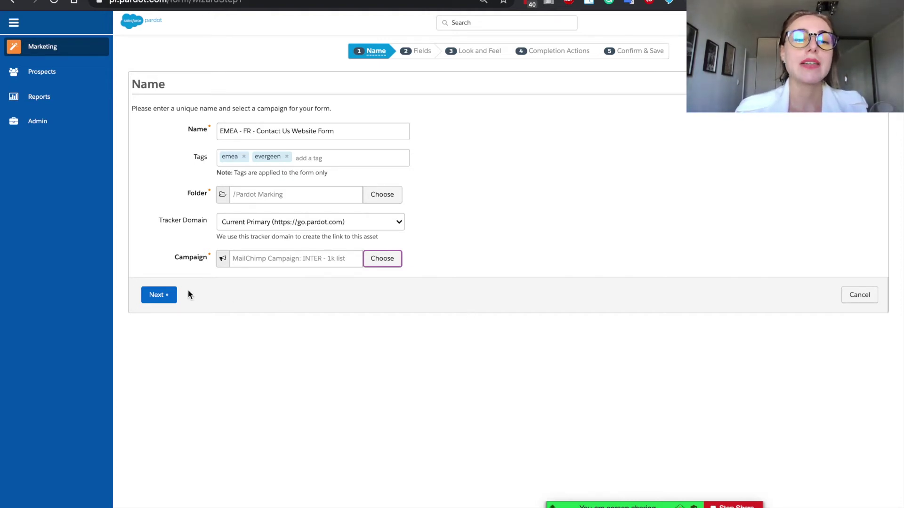
click(171, 297)
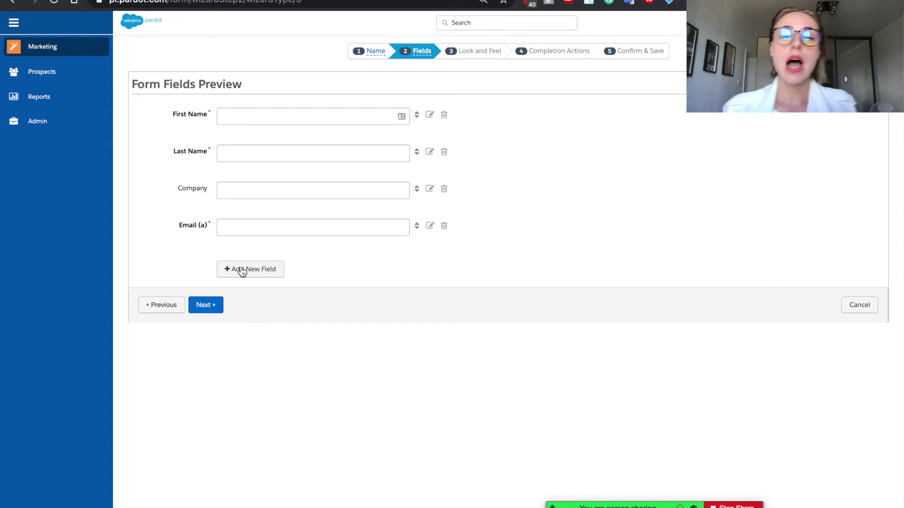
Add a new field below First Name, Last Name, Company and Email
click(268, 267)
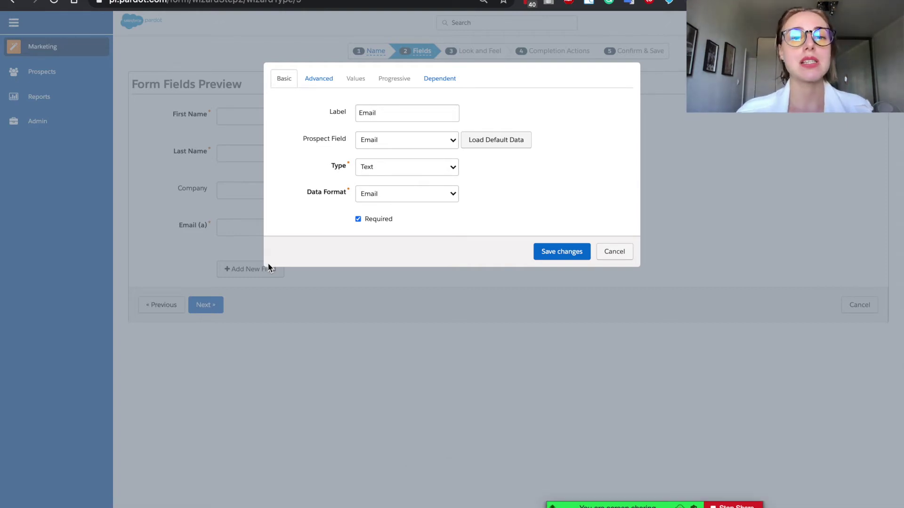
Map the new field to Comments, labelled 'Please share your query:', keeping Type Text
click(400, 149)
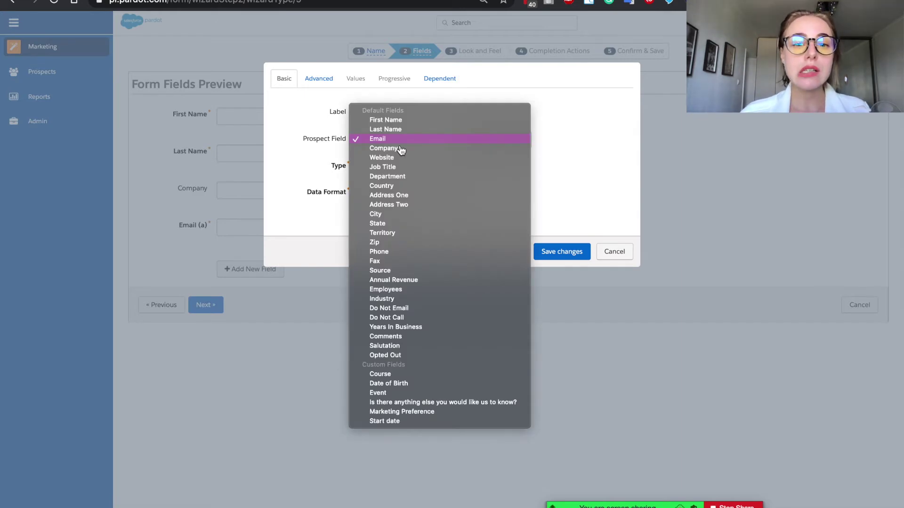
click(395, 337)
double_click(416, 112)
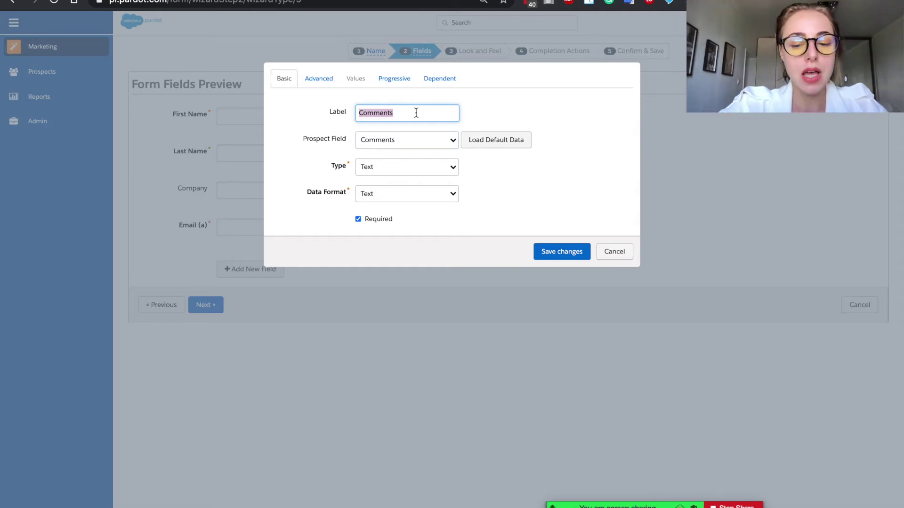
text(Pleas)
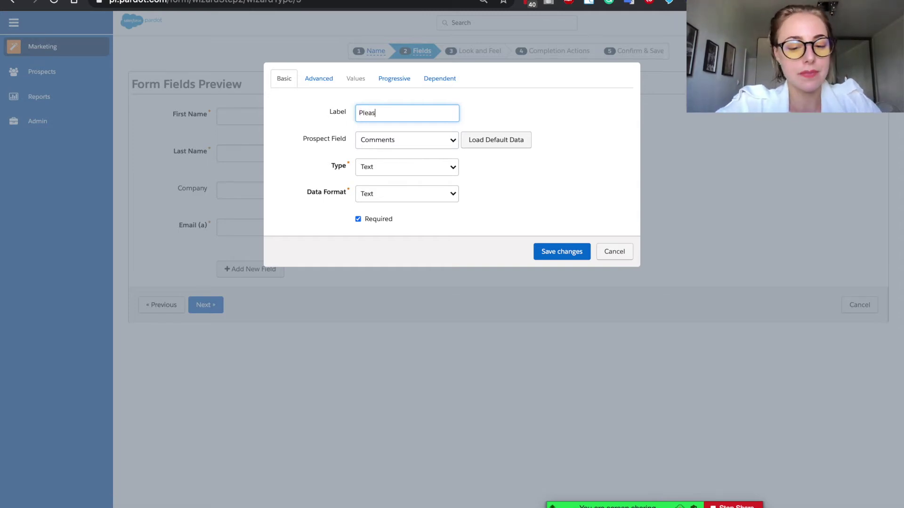
text(e share y)
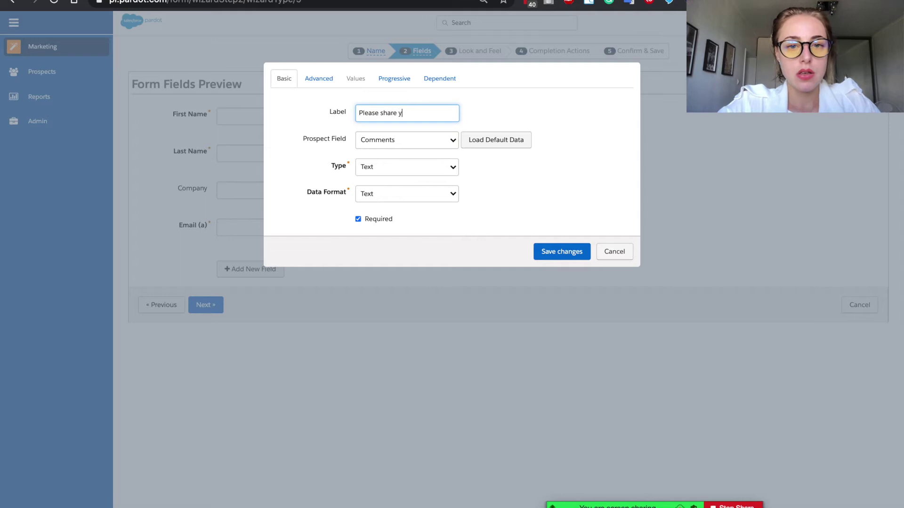
text(our query)
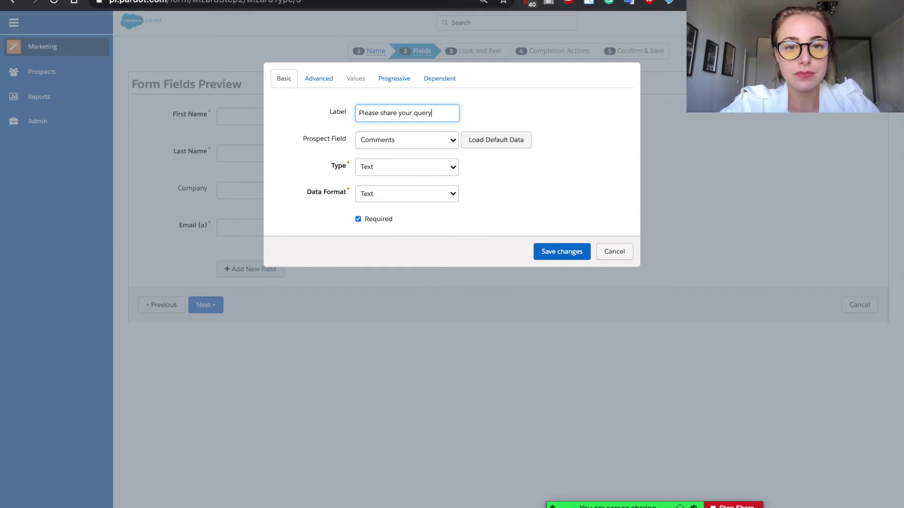
text(:)
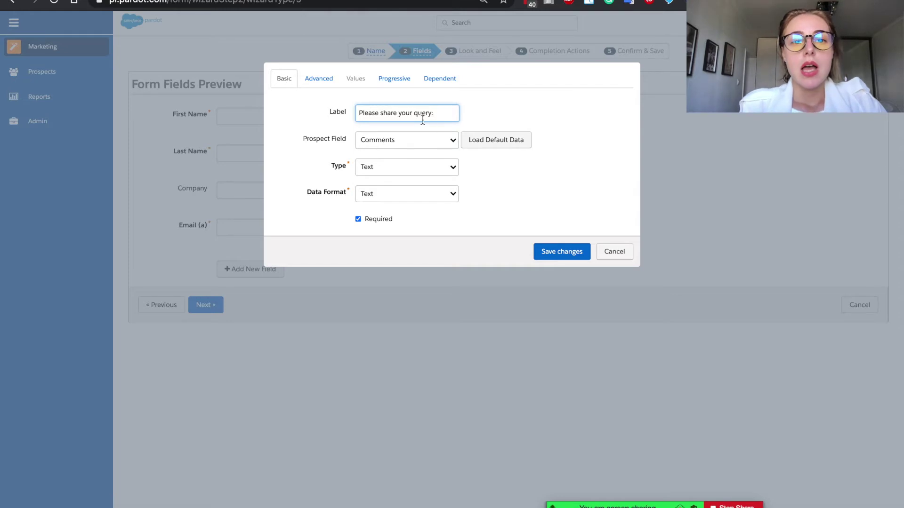
click(426, 167)
click(426, 167)
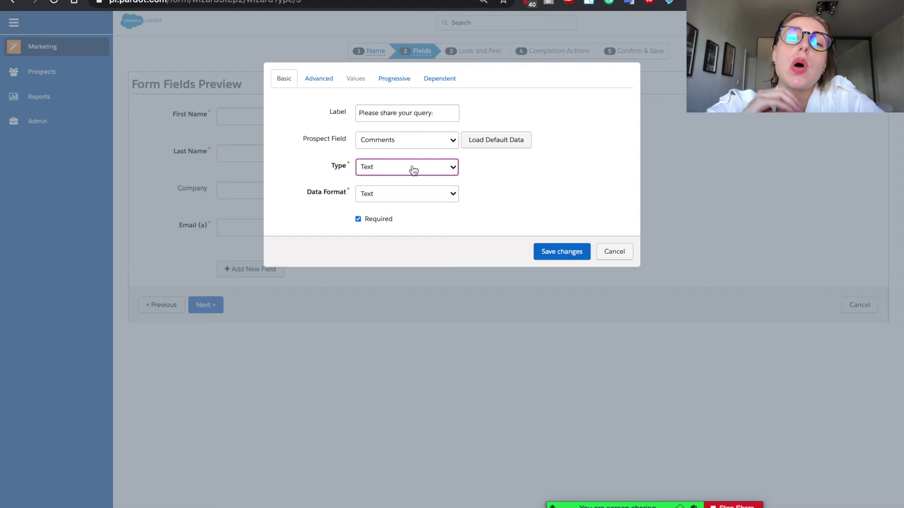
Show the field Type options: Text, Date, Checkbox, Radio Button, Dropdown, Textarea, Hidden
click(414, 170)
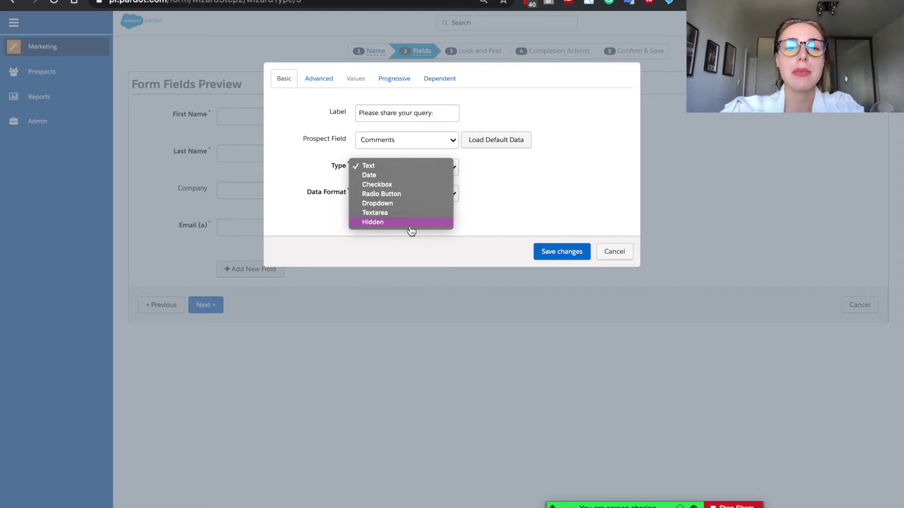
Keep Text for both type and data format, then save the required 'Please share your query:' field
click(482, 204)
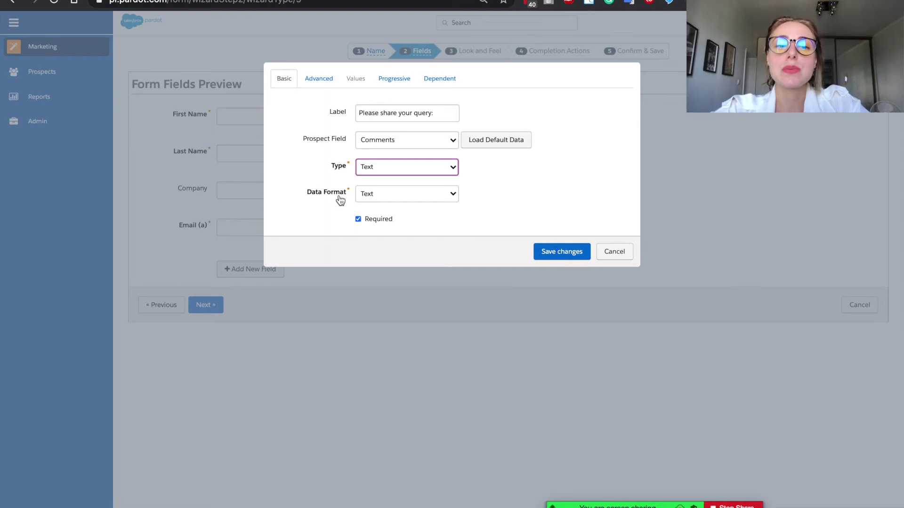
click(376, 198)
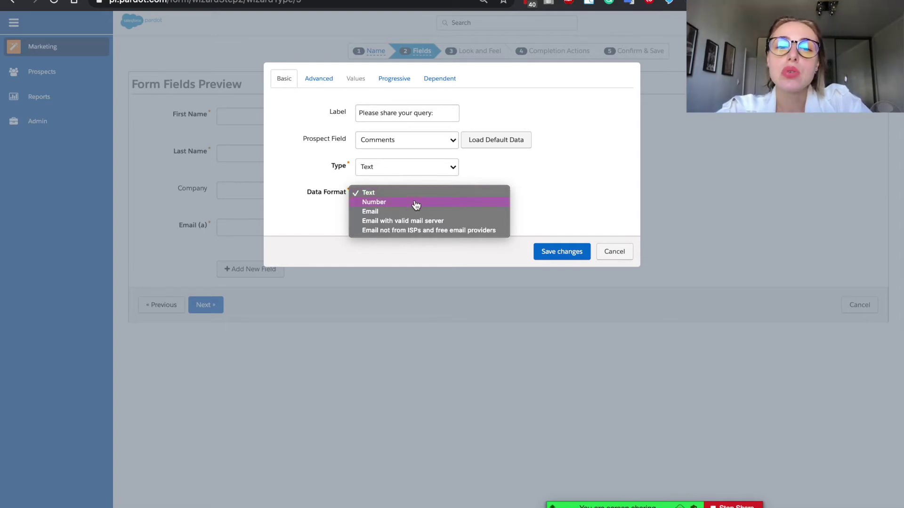
click(425, 174)
click(426, 174)
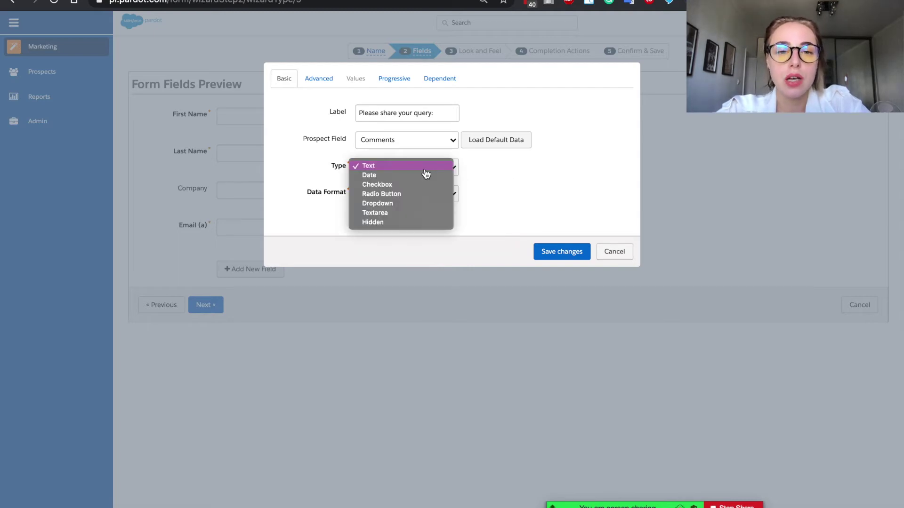
click(423, 171)
click(414, 201)
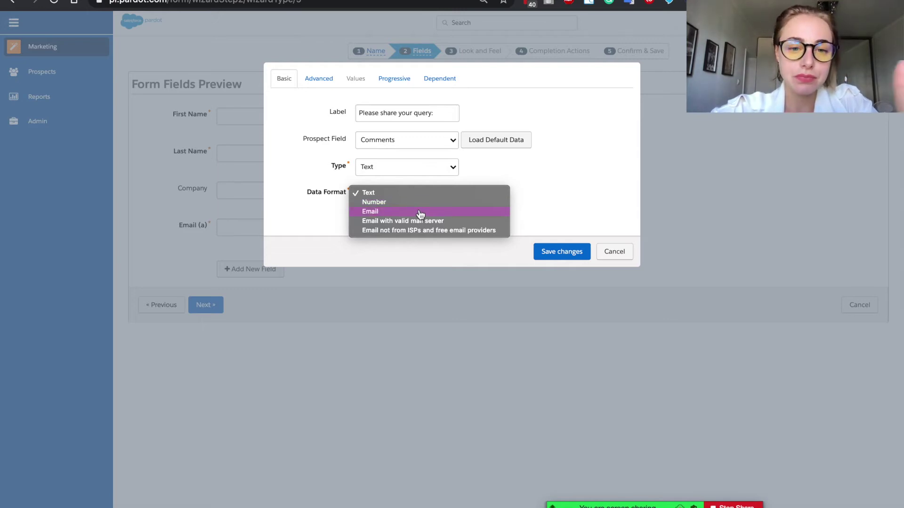
click(423, 194)
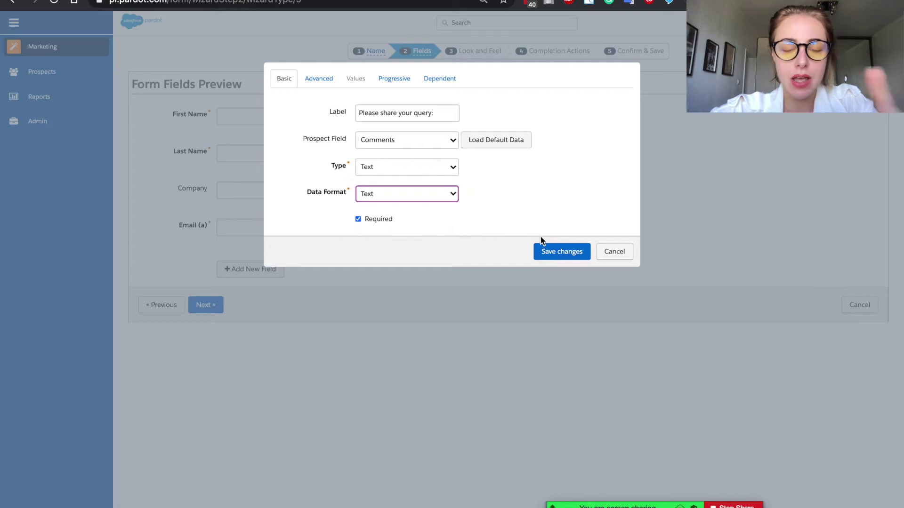
click(542, 249)
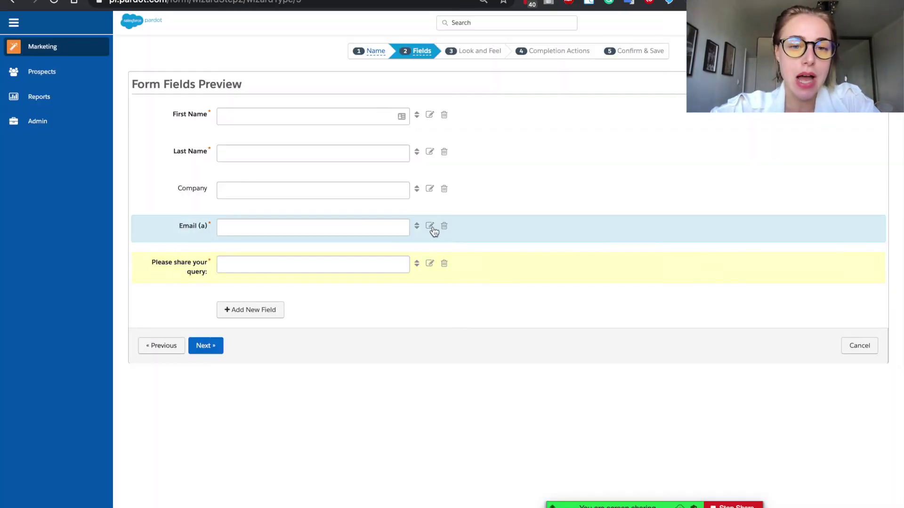
Reopen the Email field's settings and view its Data Format choices, with Email still selected
click(429, 225)
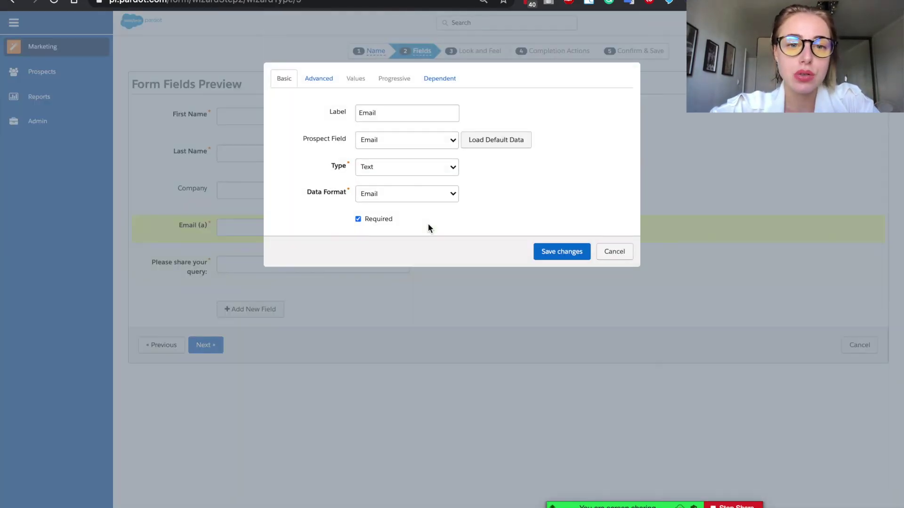
click(422, 193)
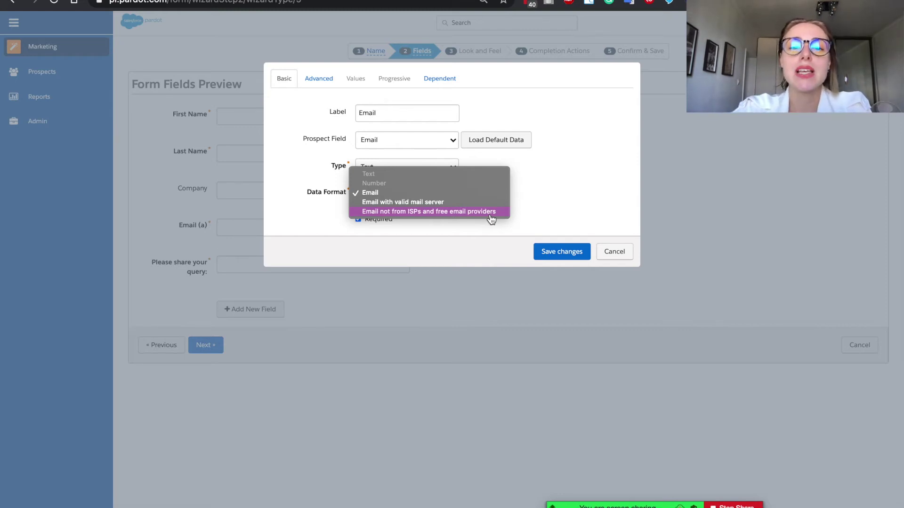
Set the Email field's data format to Email with valid mail server
key(Escape)
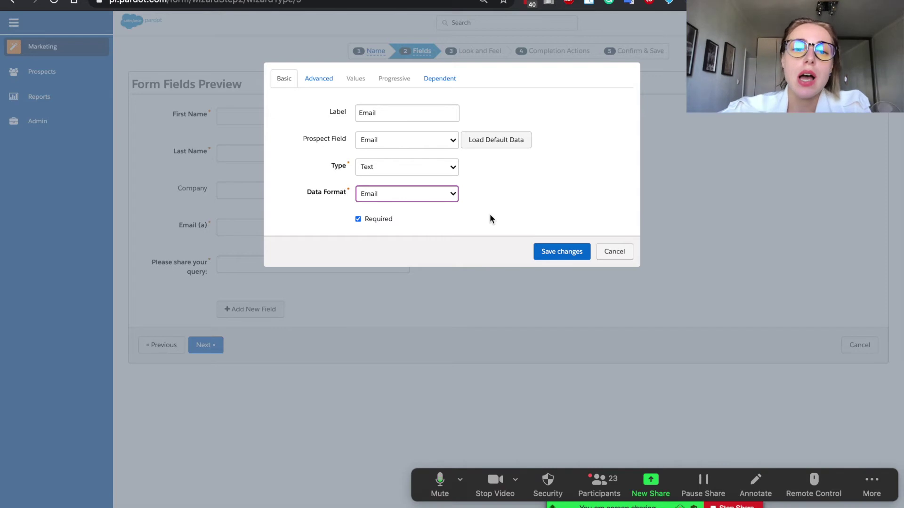
click(444, 195)
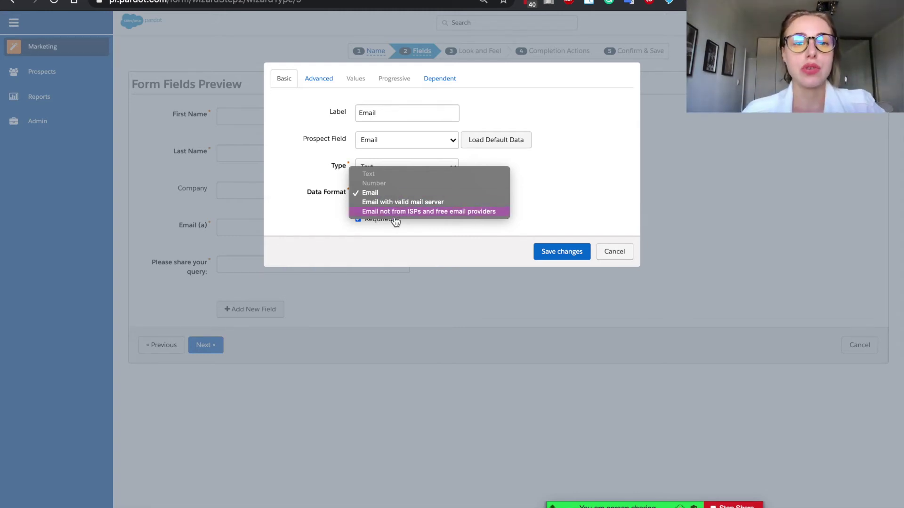
click(301, 213)
click(373, 199)
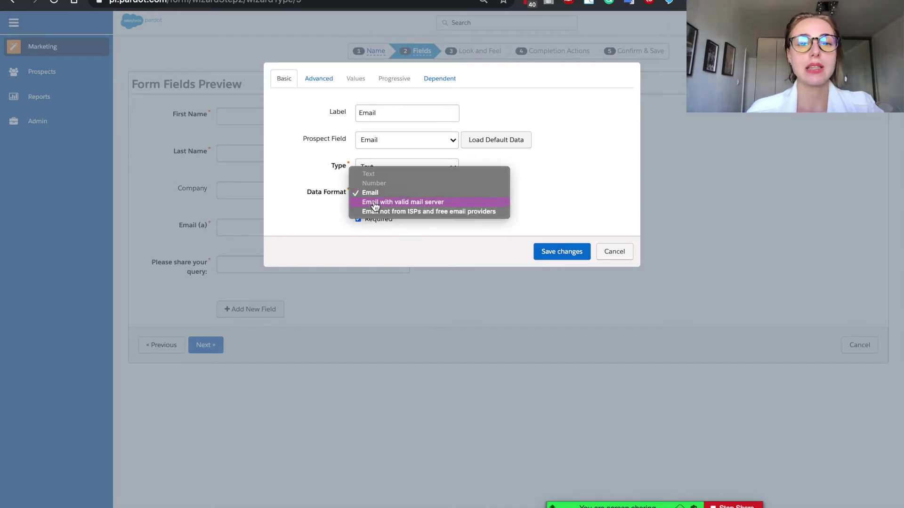
click(467, 206)
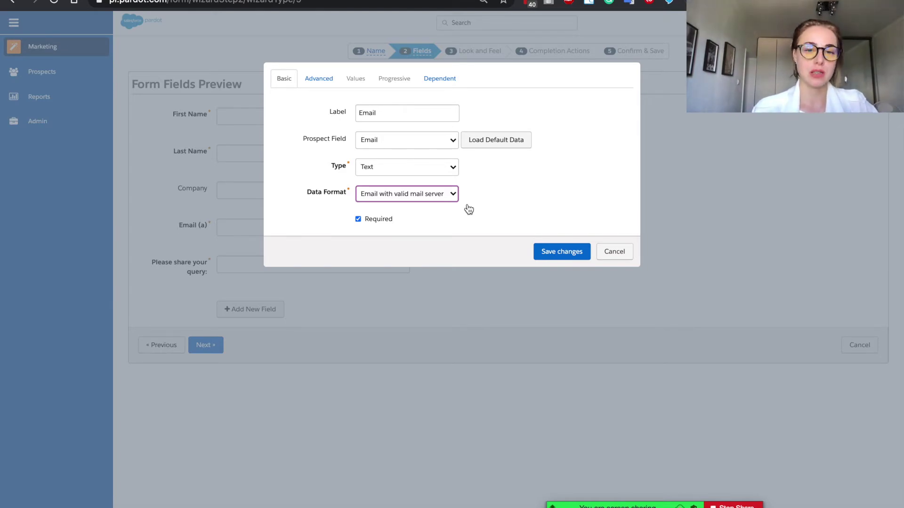
Toggle the Email field's Required checkbox off and back on, leaving it required
click(420, 225)
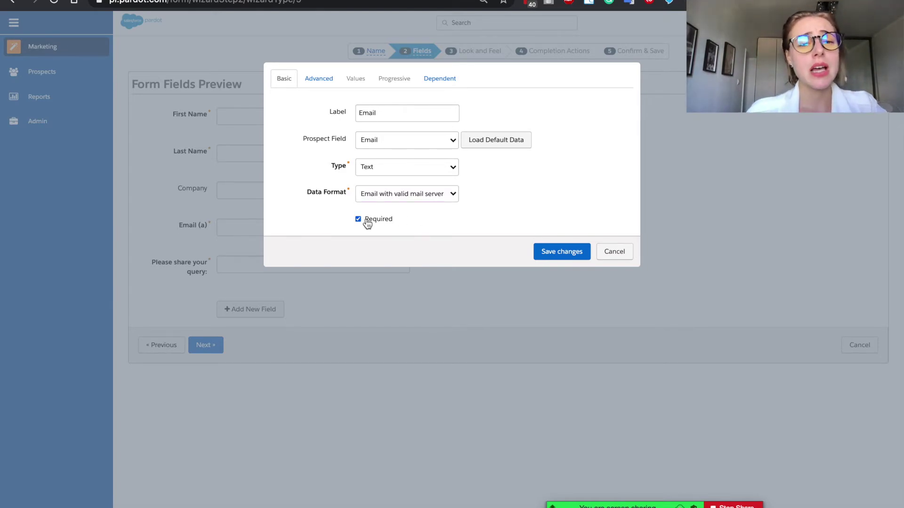
drag(400, 225, 359, 226)
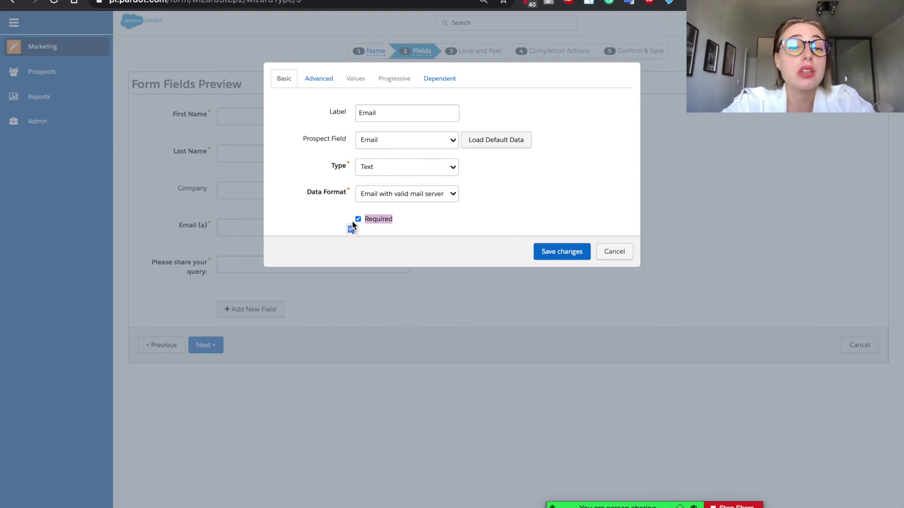
click(358, 219)
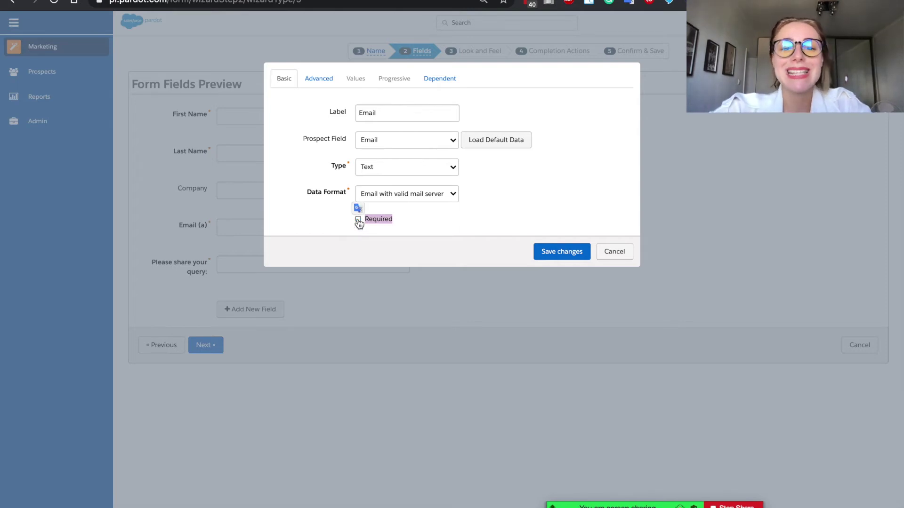
click(411, 228)
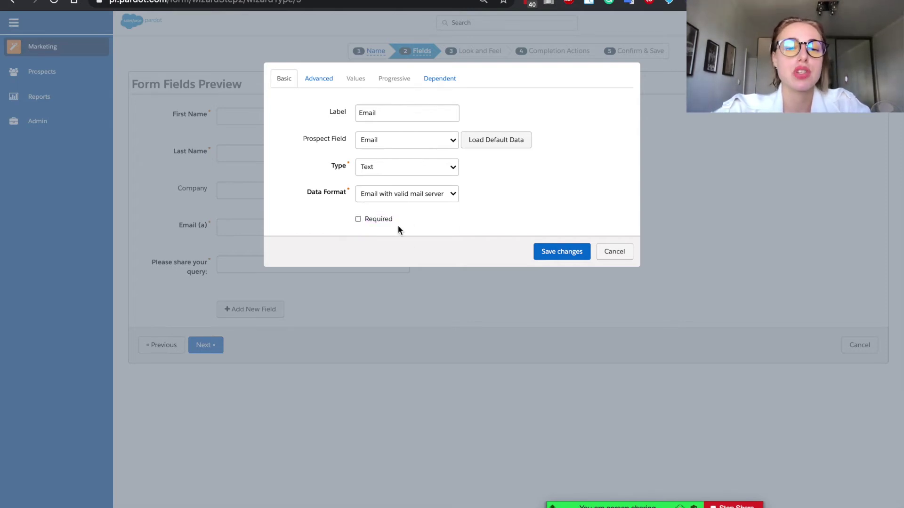
click(359, 220)
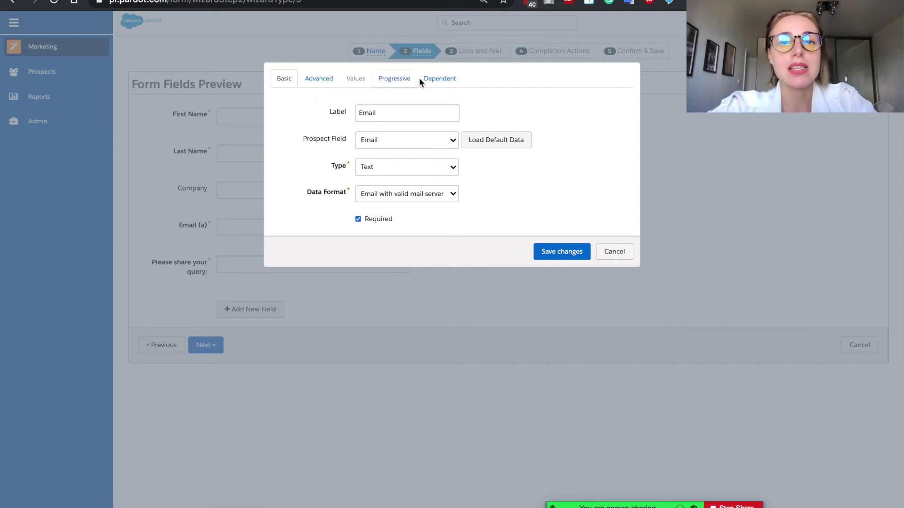
Compare Basic and Advanced tabs, selecting the Email label and the 'This field is required.' error text
click(320, 79)
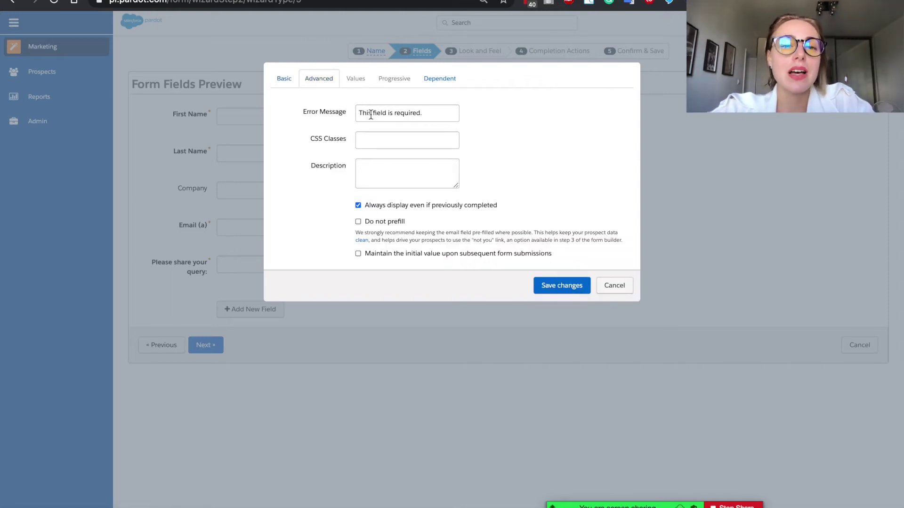
click(282, 80)
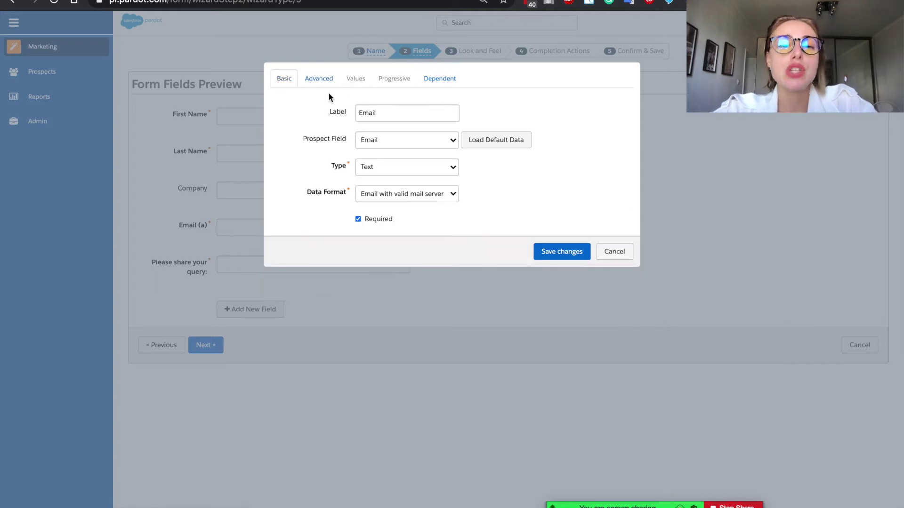
double_click(362, 109)
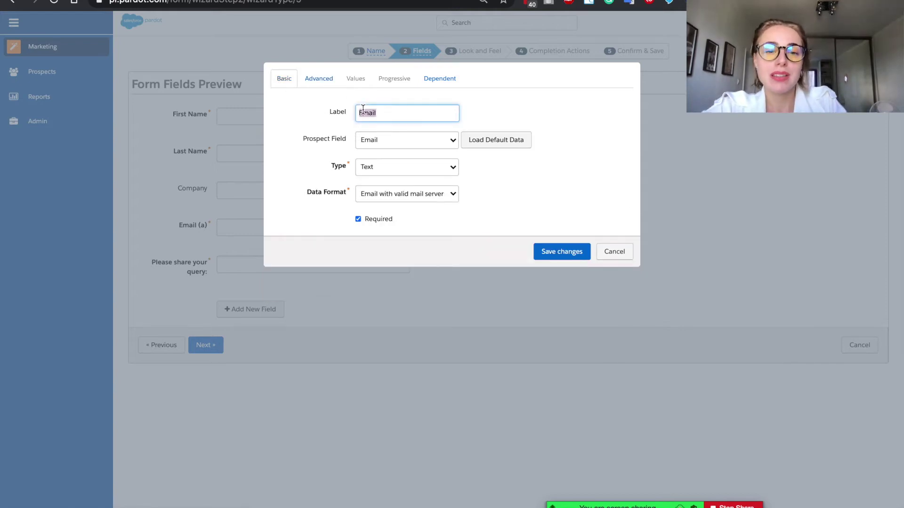
drag(329, 111, 349, 111)
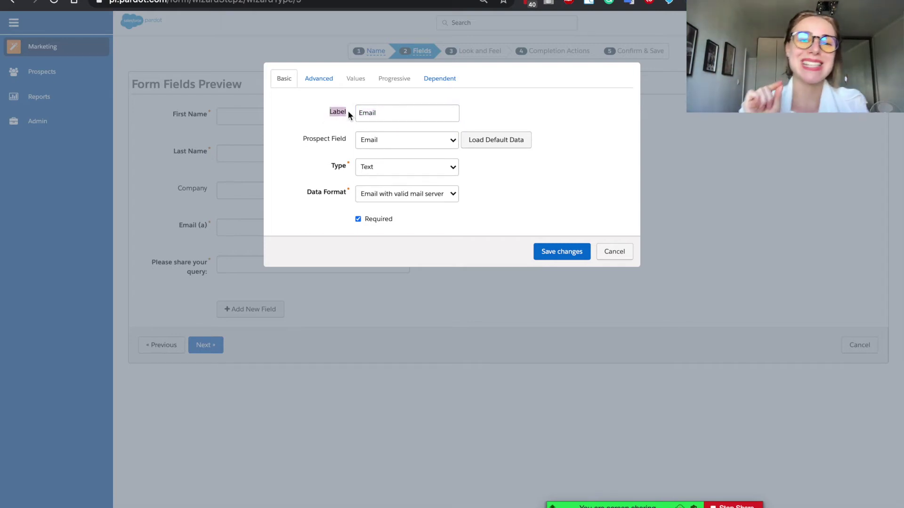
click(319, 80)
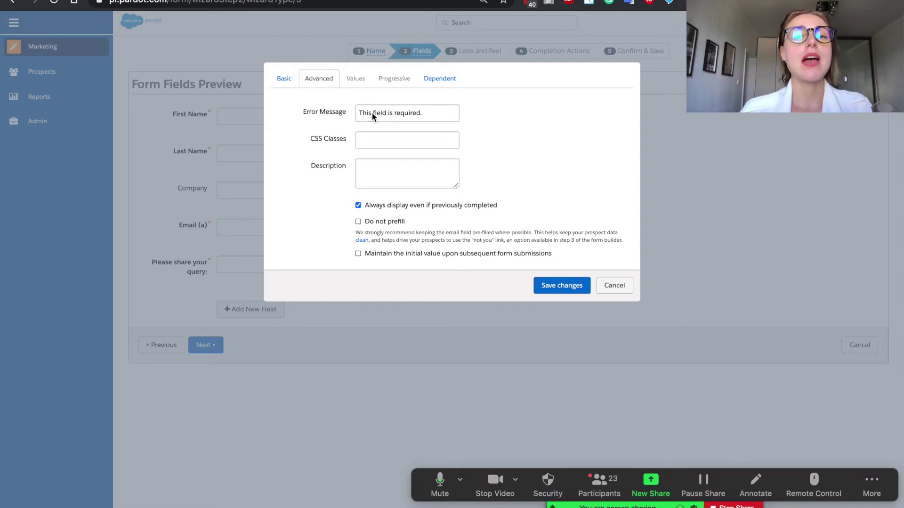
drag(437, 119, 351, 112)
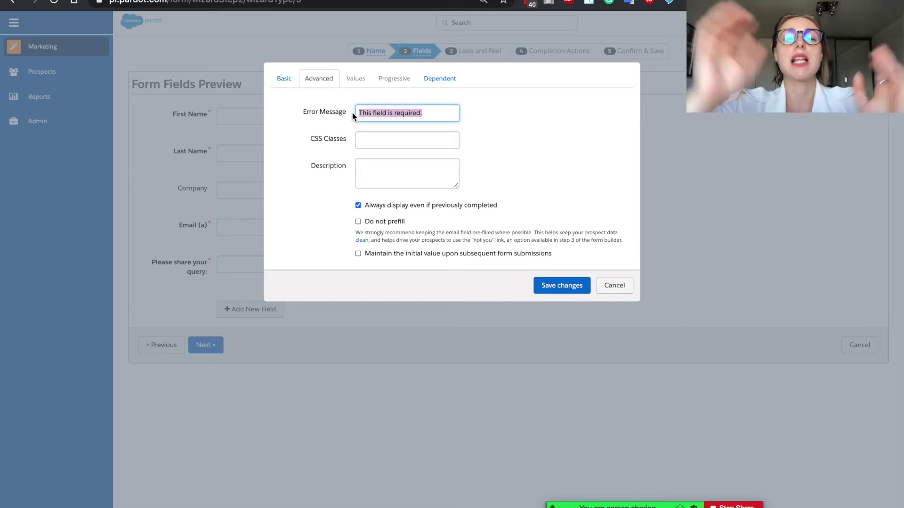
Replace 'This' with 'Email' so the error message reads 'Email field is required.'
click(369, 118)
double_click(365, 115)
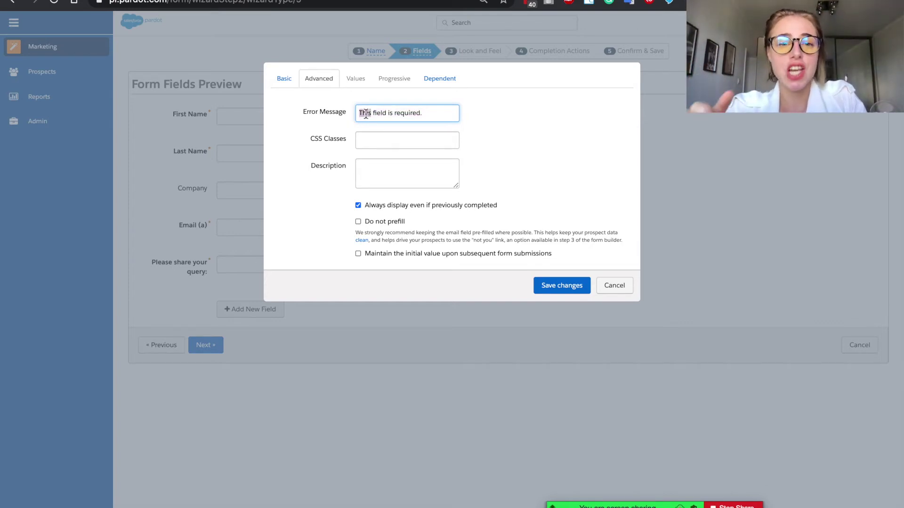
text(Email)
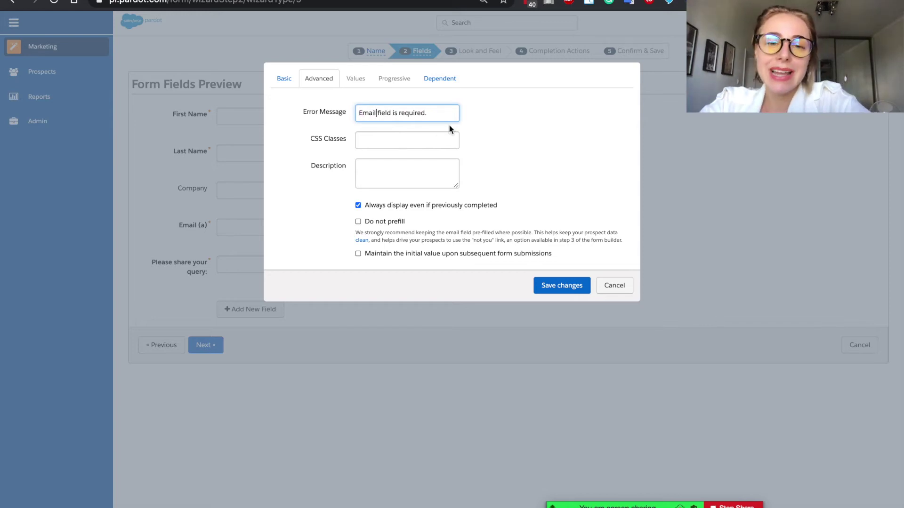
click(436, 136)
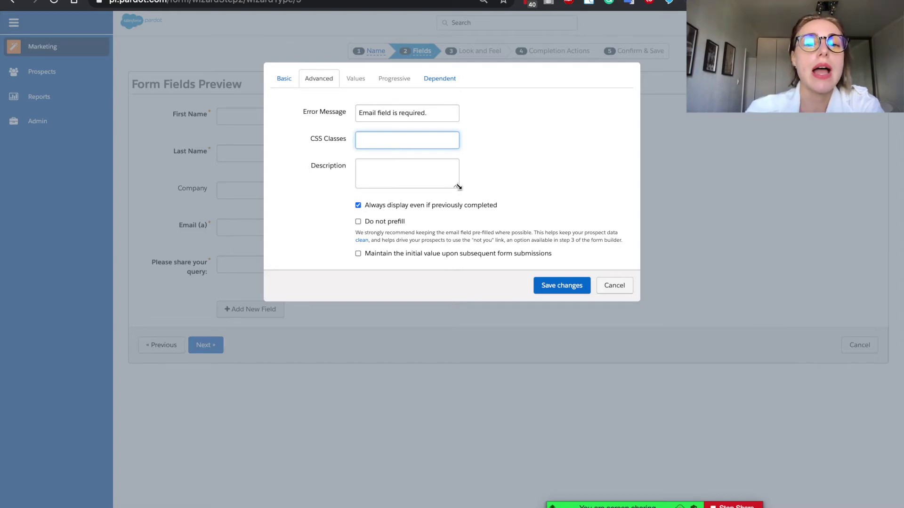
Drag the Description box's corner down to make it slightly taller
mouse_move(457, 186)
mouse_down()
mouse_move(507, 193)
mouse_move(458, 190)
mouse_up()
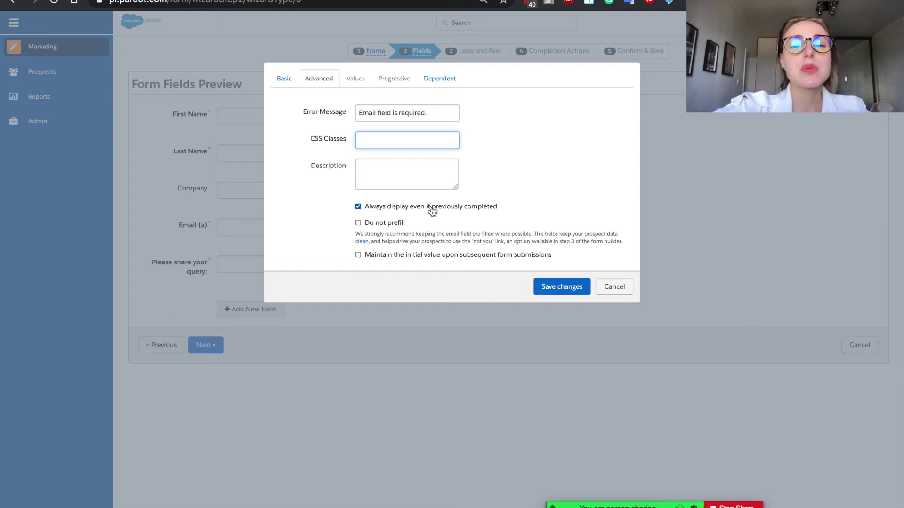
Enable Do not prefill and keep Always display even if previously completed checked
click(432, 211)
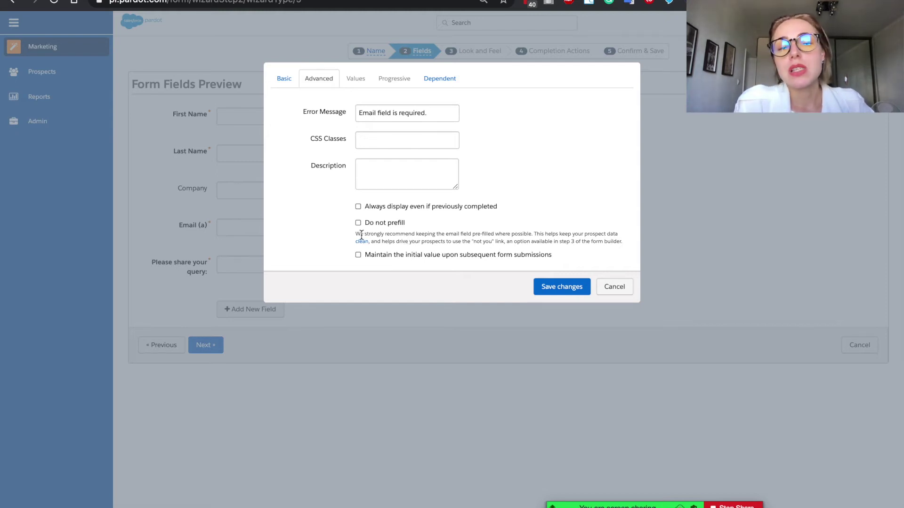
drag(354, 233, 629, 242)
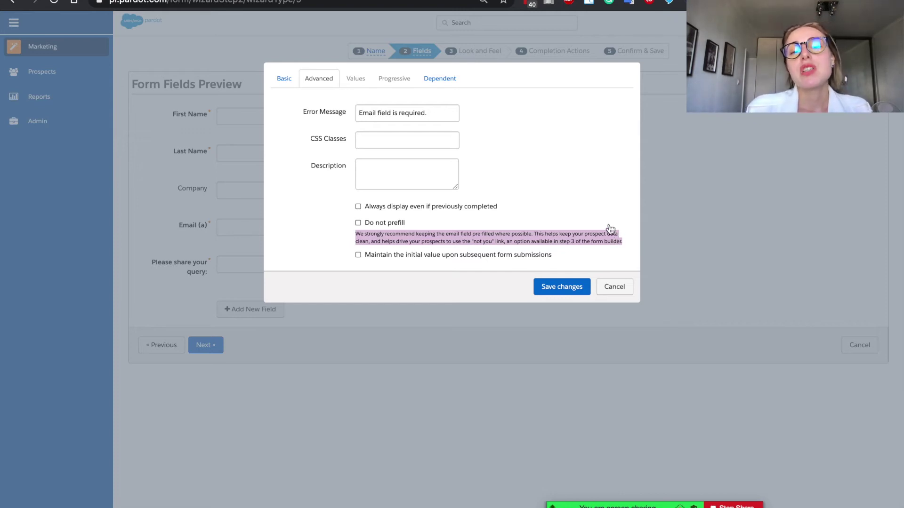
click(611, 229)
click(496, 208)
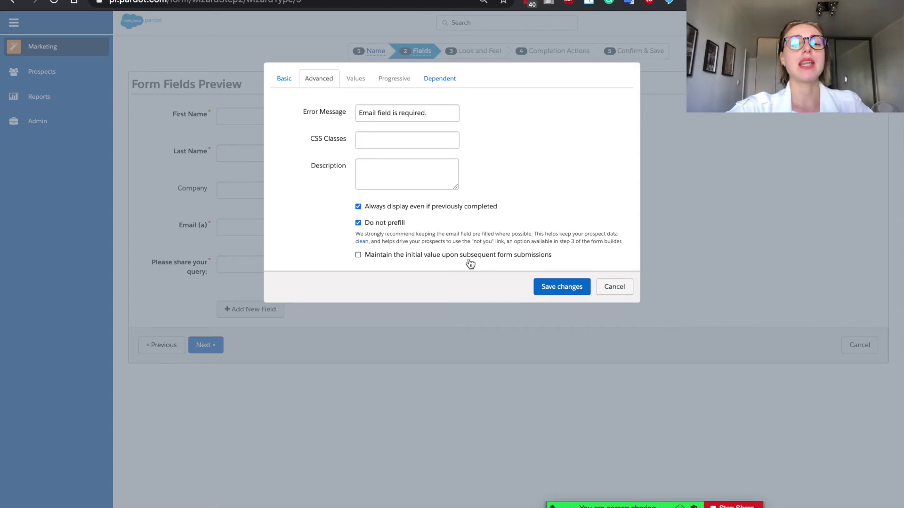
Clear both Maintain initial value and Do not prefill for the Email field
click(471, 259)
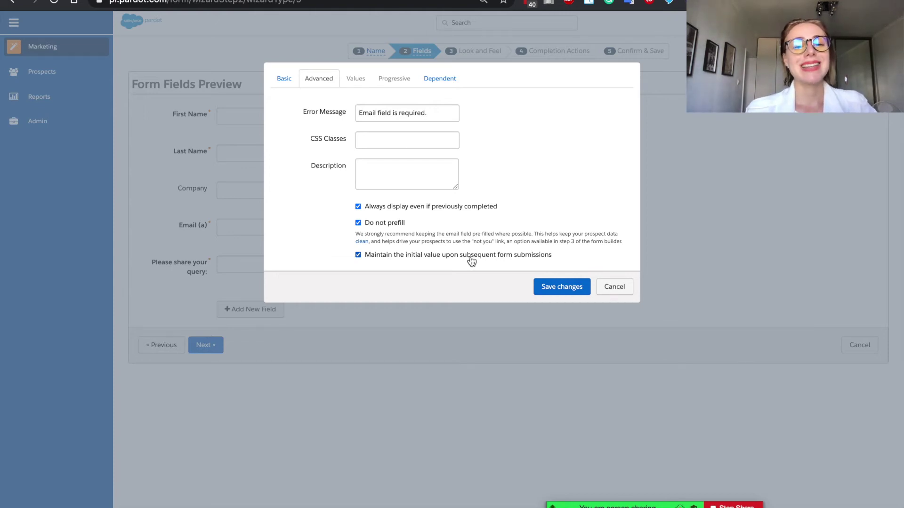
click(359, 255)
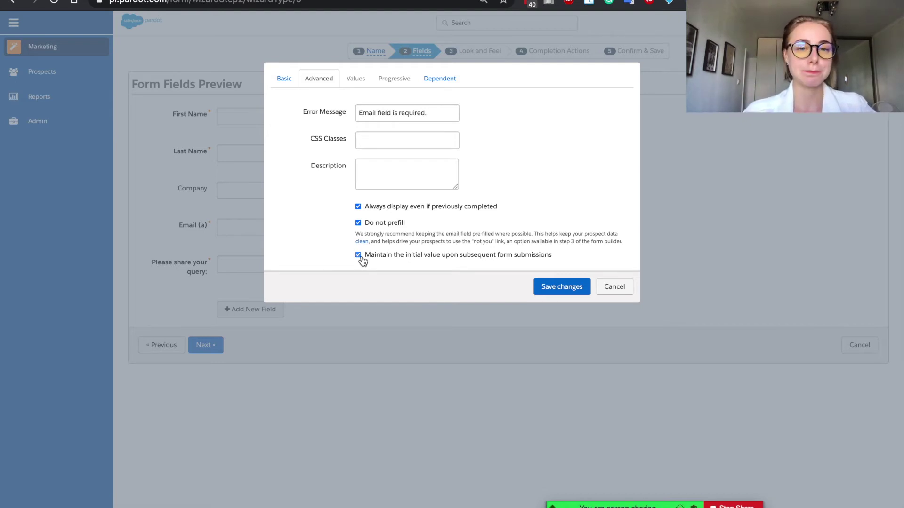
click(359, 225)
click(354, 77)
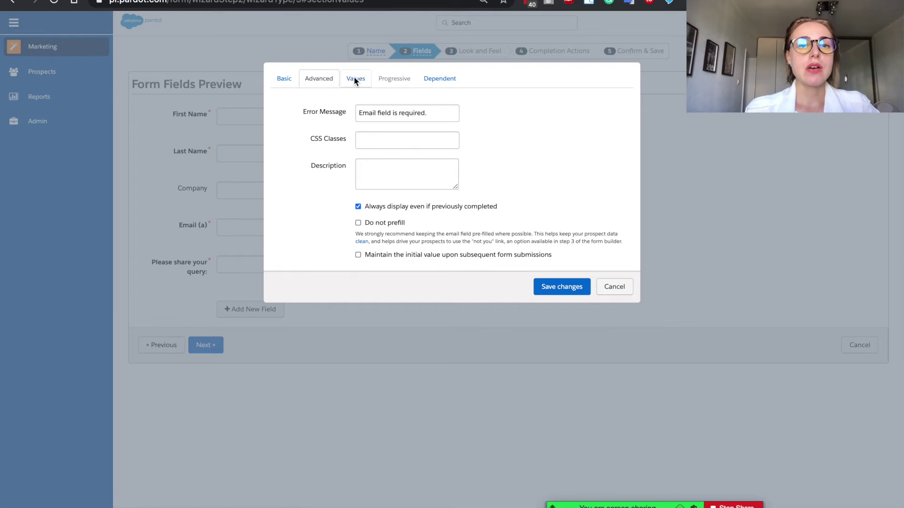
Save the Email field changes and start adding a new form field
click(284, 79)
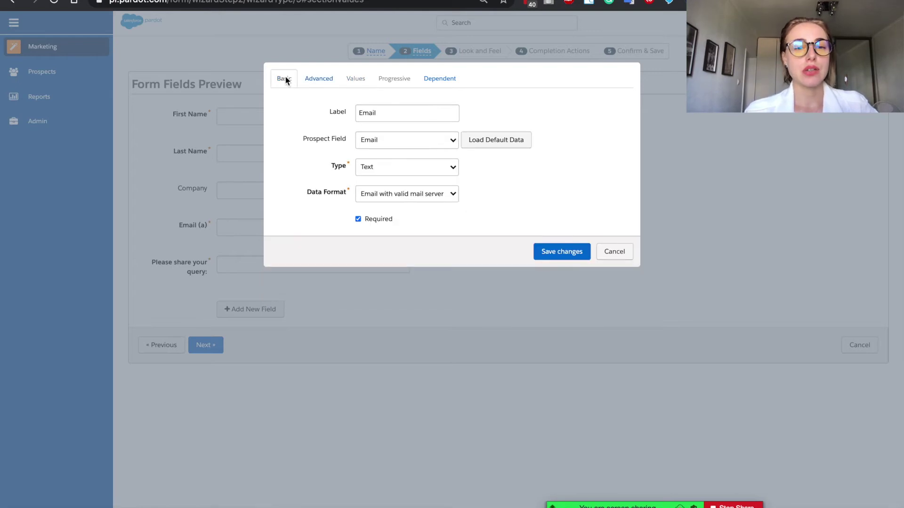
click(564, 256)
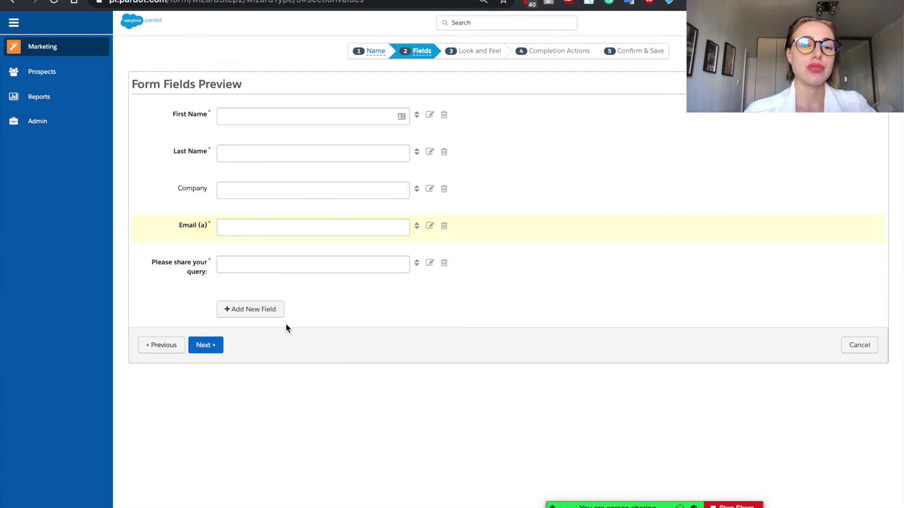
click(272, 314)
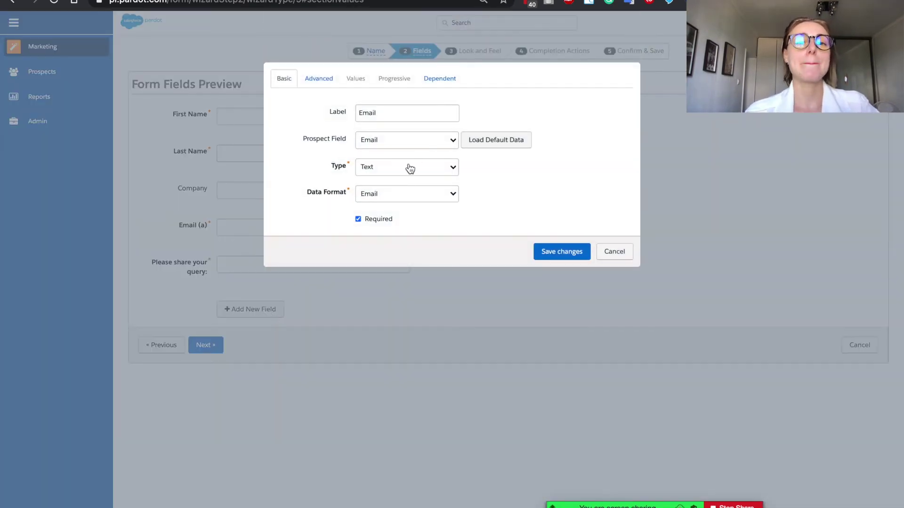
click(400, 145)
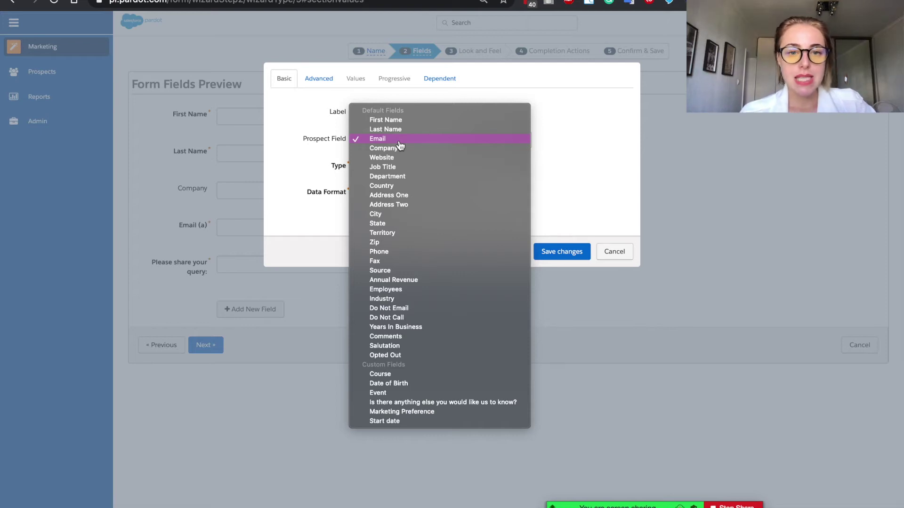
Map the new field to the Course prospect field with Dropdown type and Text data format
click(394, 188)
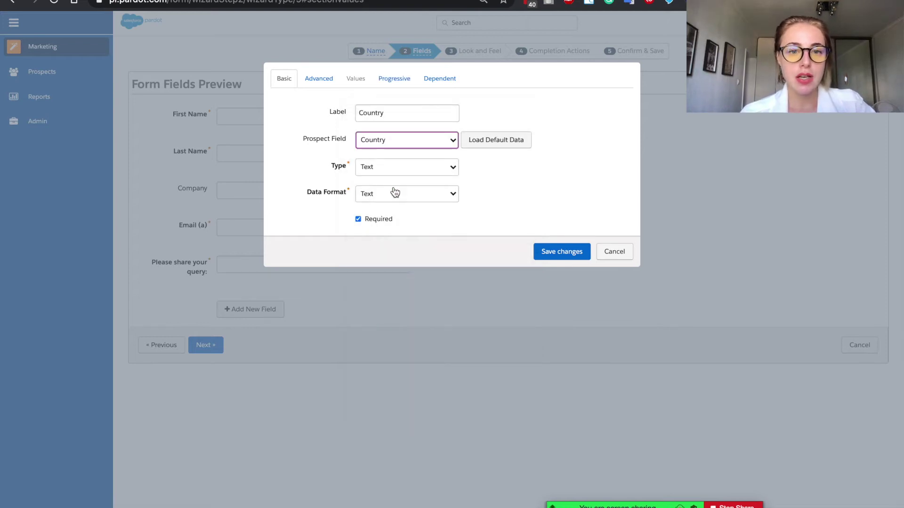
click(388, 143)
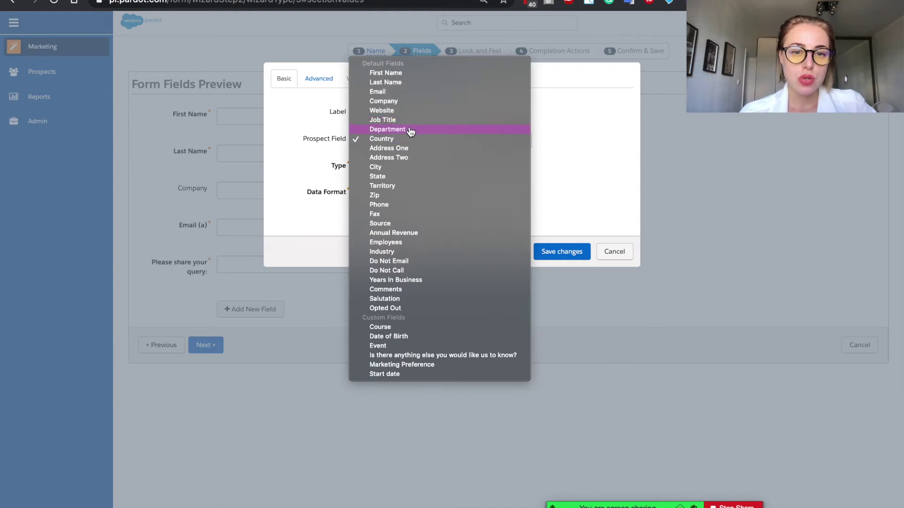
click(390, 329)
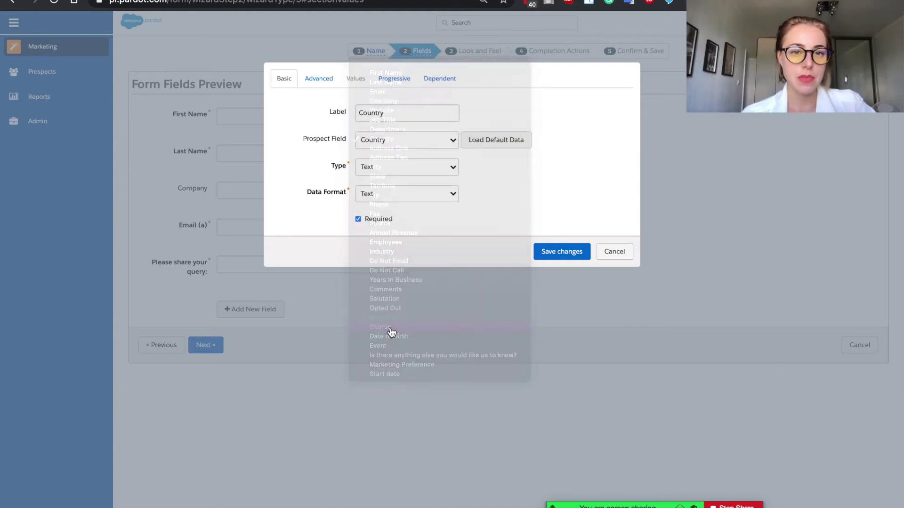
click(392, 173)
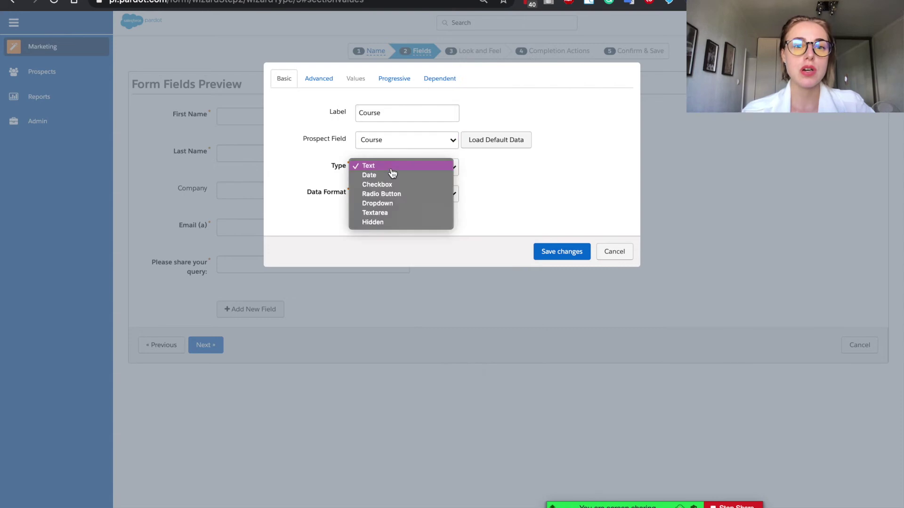
click(393, 204)
click(388, 200)
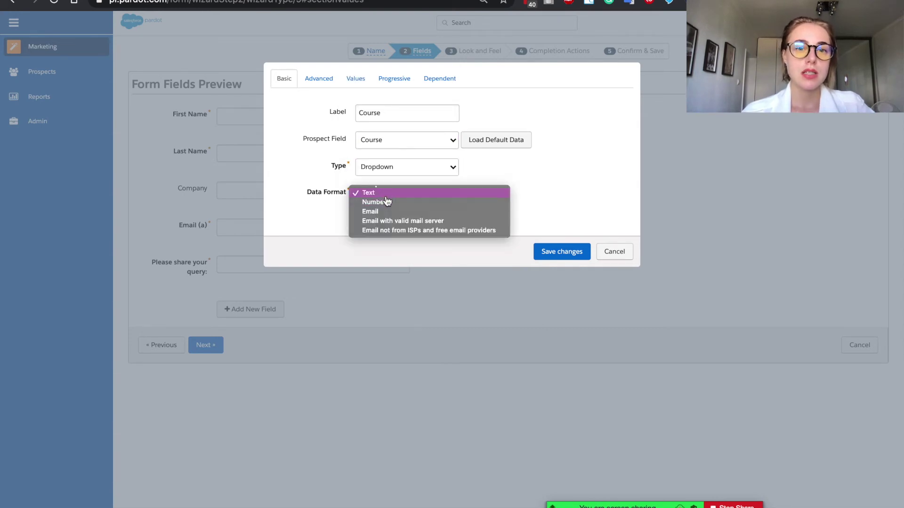
click(382, 194)
Check the Values tab's Prefill With list without choosing, then return to Basic settings
click(353, 80)
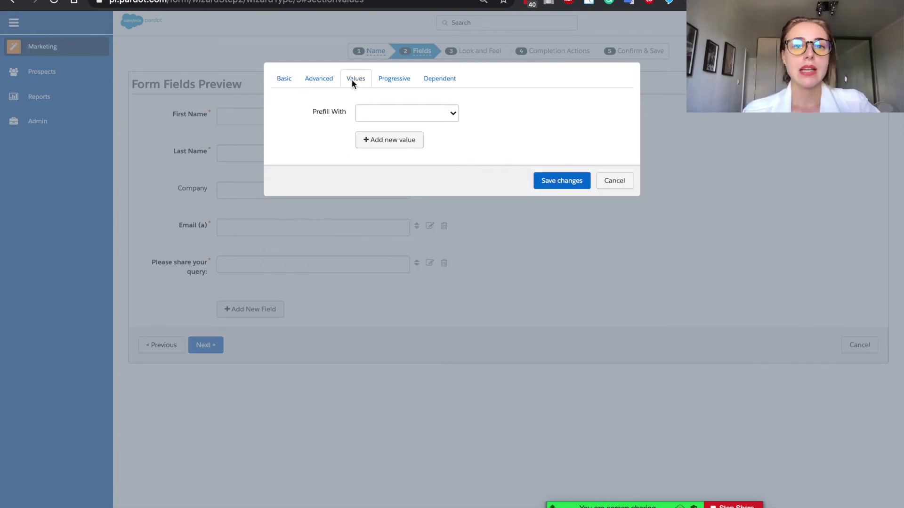
click(397, 113)
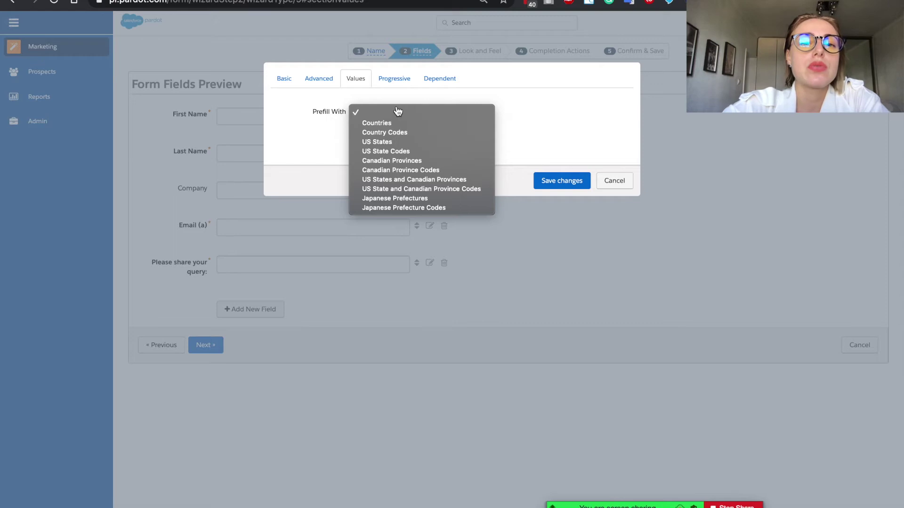
click(297, 81)
click(299, 80)
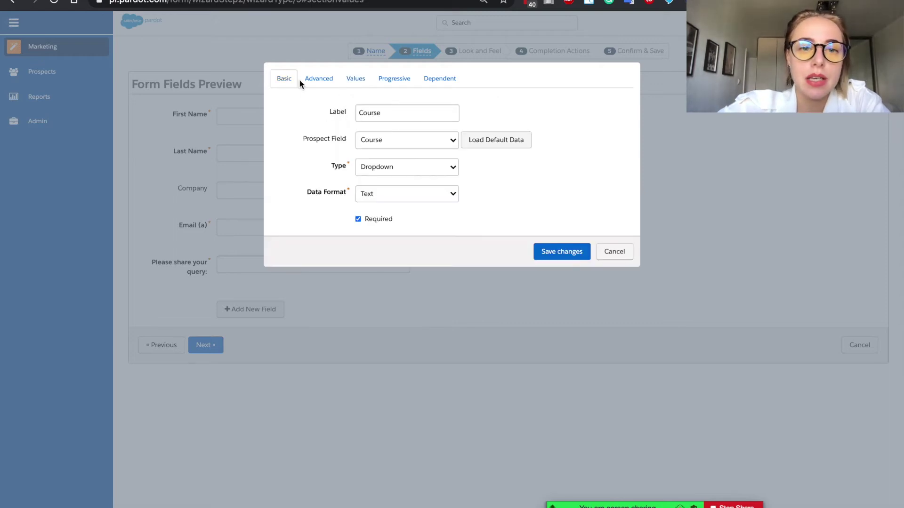
click(379, 140)
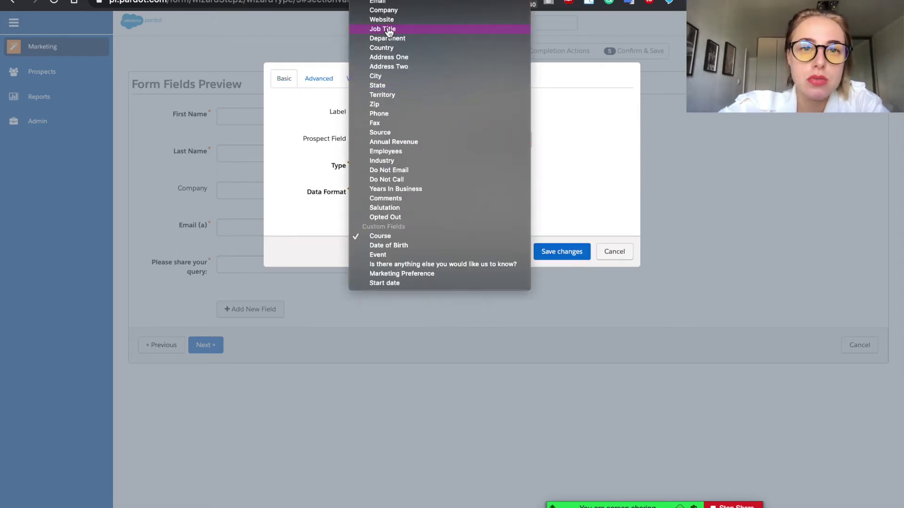
Remap the field to Country with Dropdown type and show the Values tab's Prefill With list
click(395, 48)
click(352, 79)
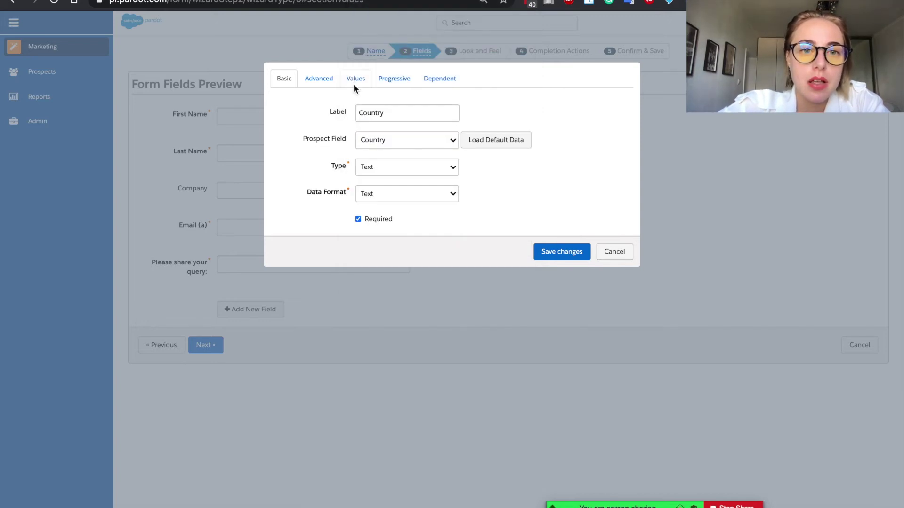
click(367, 172)
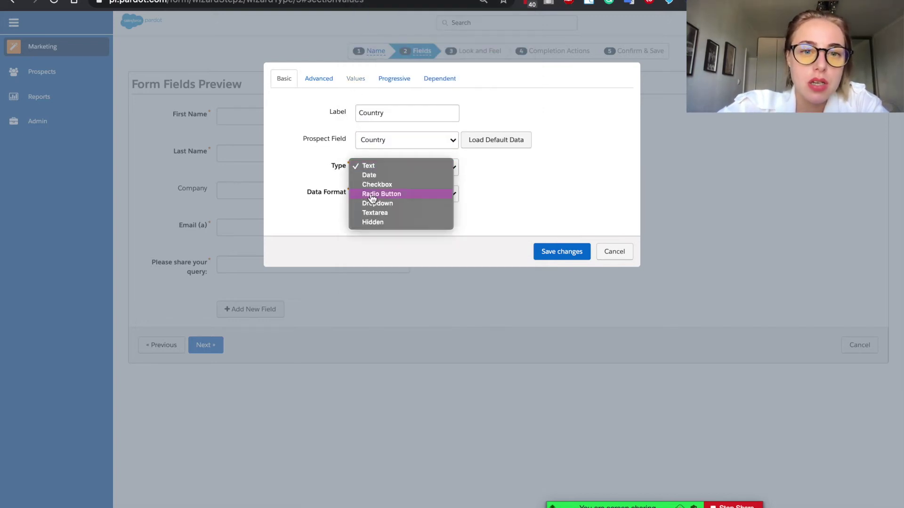
click(373, 206)
click(354, 78)
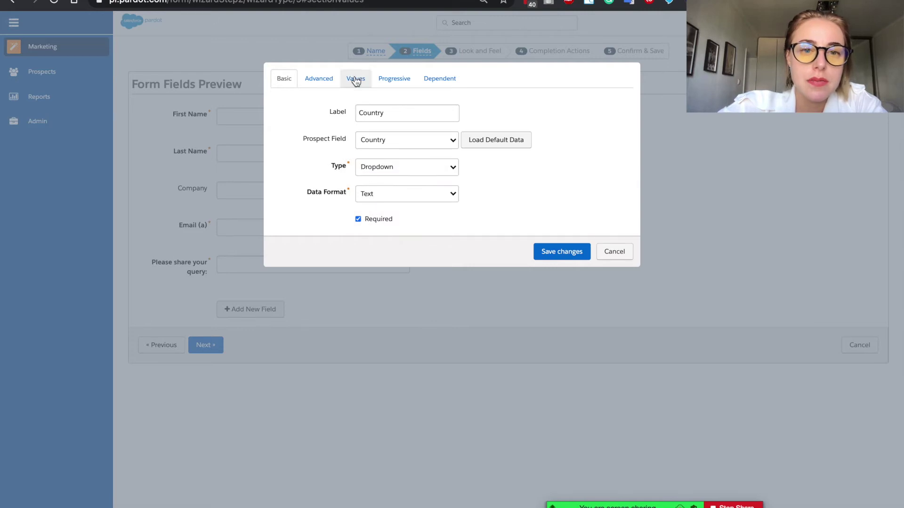
click(369, 115)
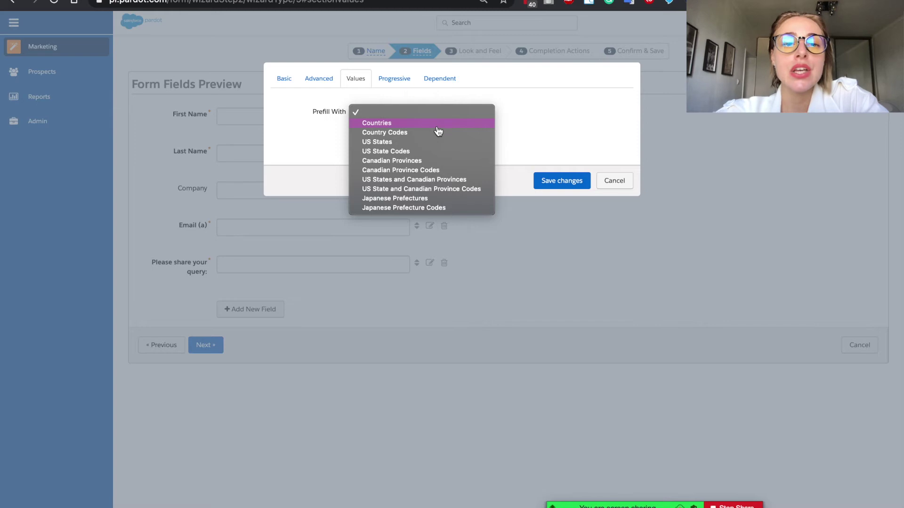
Prefill the Country dropdown with the Countries list, confirming replacement of the existing values
click(437, 125)
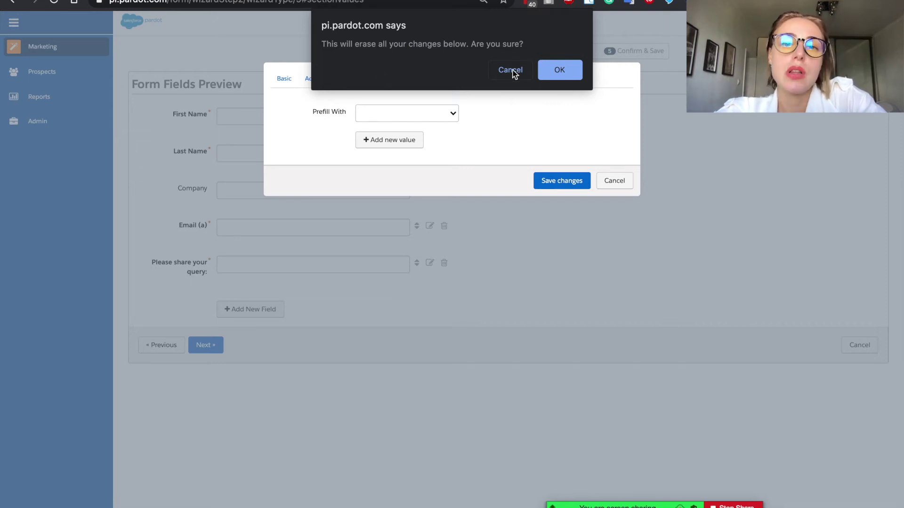
click(562, 70)
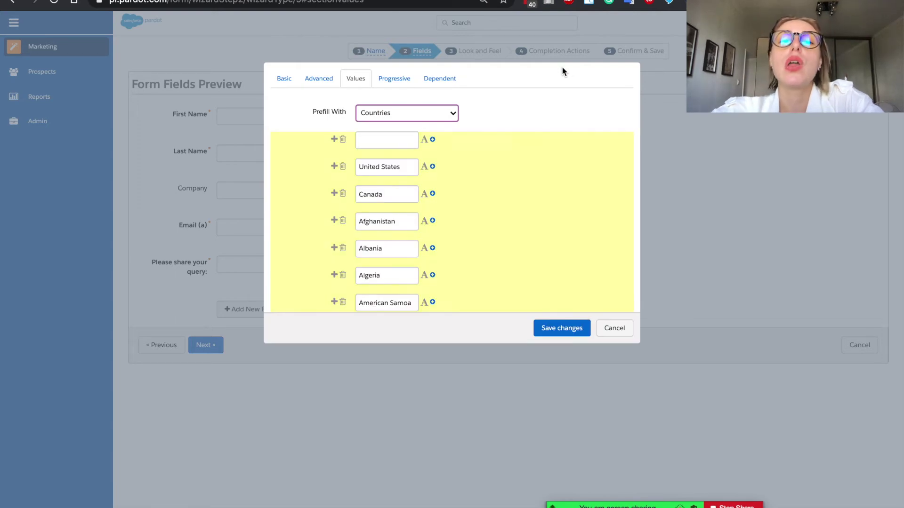
scroll(404, 258, down, 20)
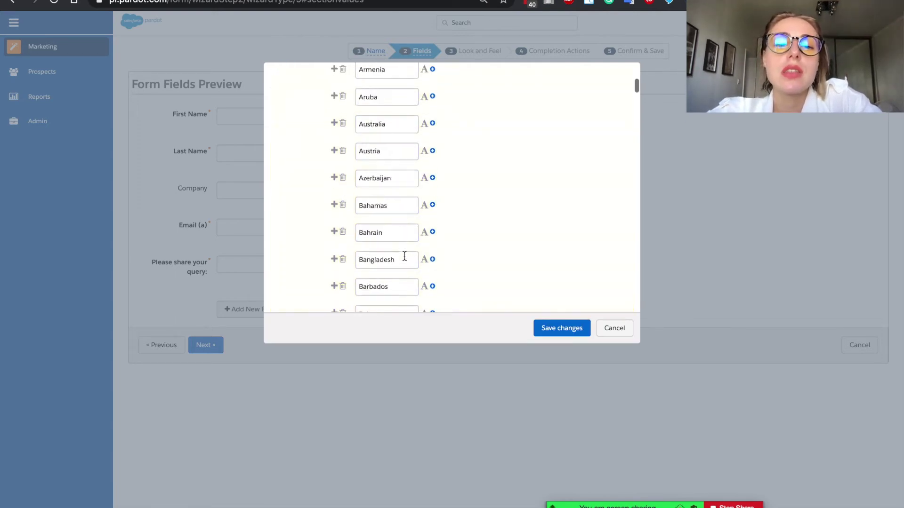
scroll(403, 258, down, 20)
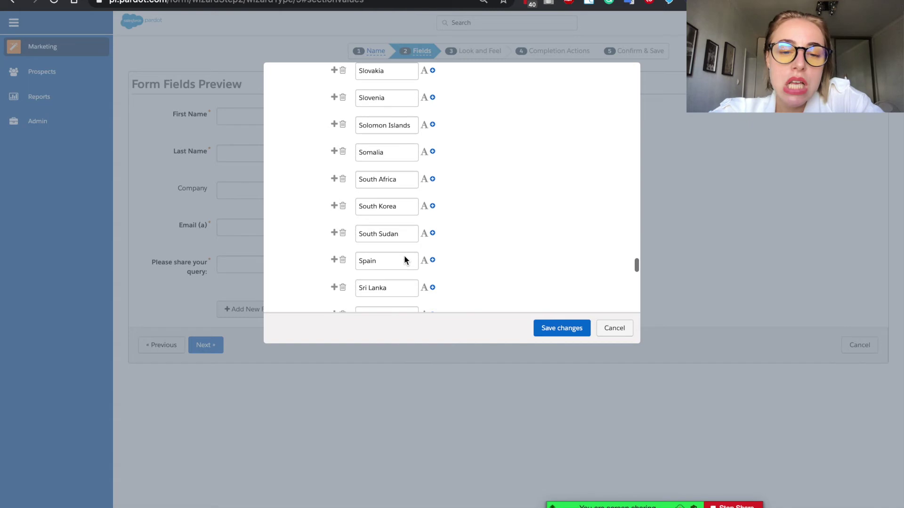
scroll(410, 236, up, 8)
scroll(410, 236, up, 20)
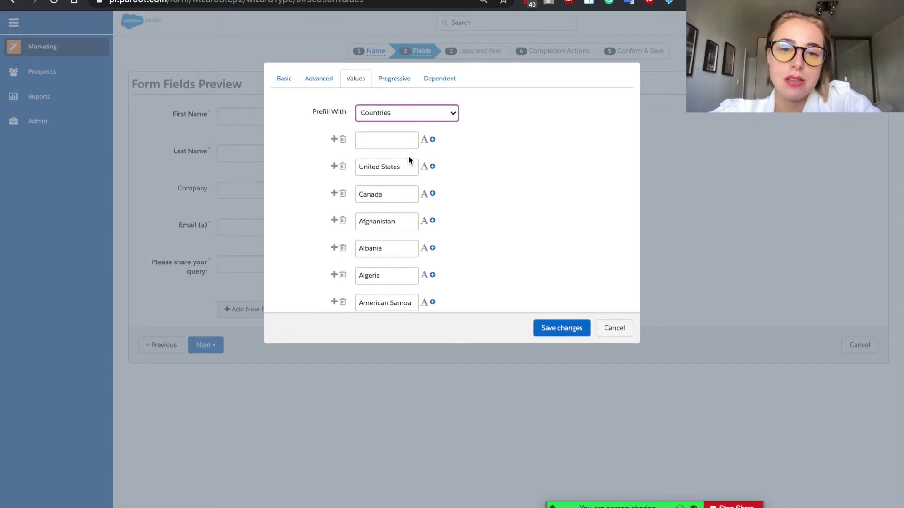
View the field's Progressive options, then show Google Slides slide 7, Progressive Profiling
click(394, 82)
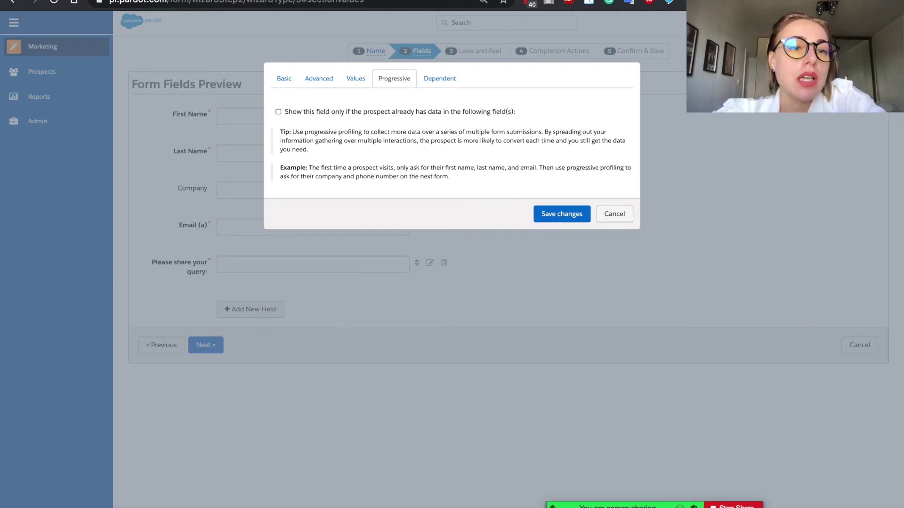
key(ctrl+shift+Tab)
scroll(69, 406, down, 2)
click(70, 402)
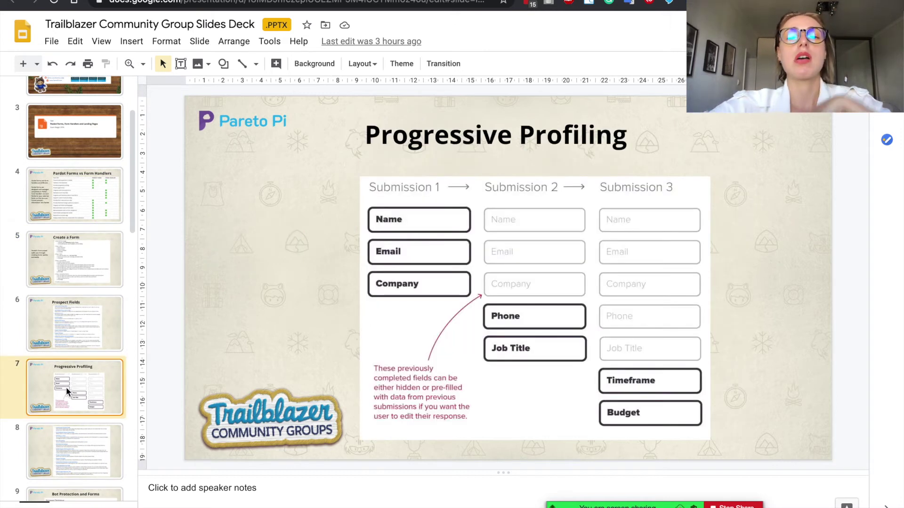
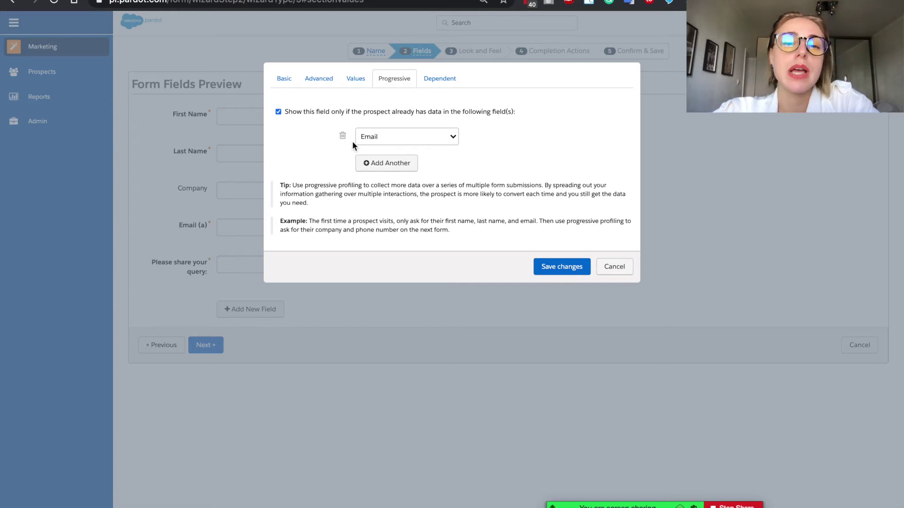
Add First Name, Last Name and Company progressive profiling conditions, then show the Dependent settings
click(379, 163)
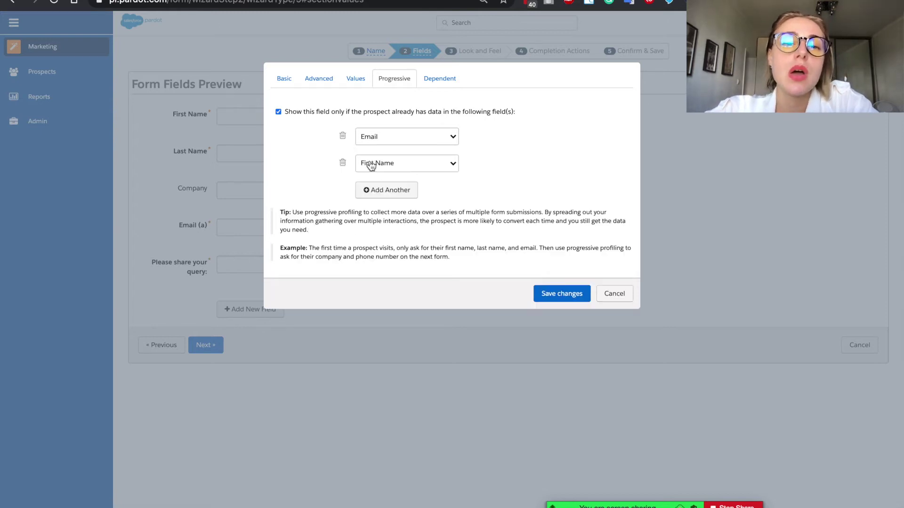
click(389, 193)
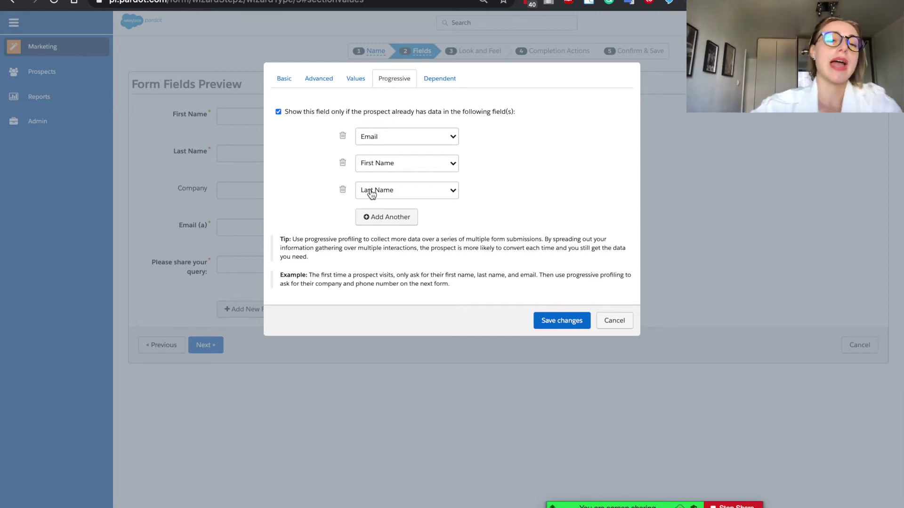
click(379, 218)
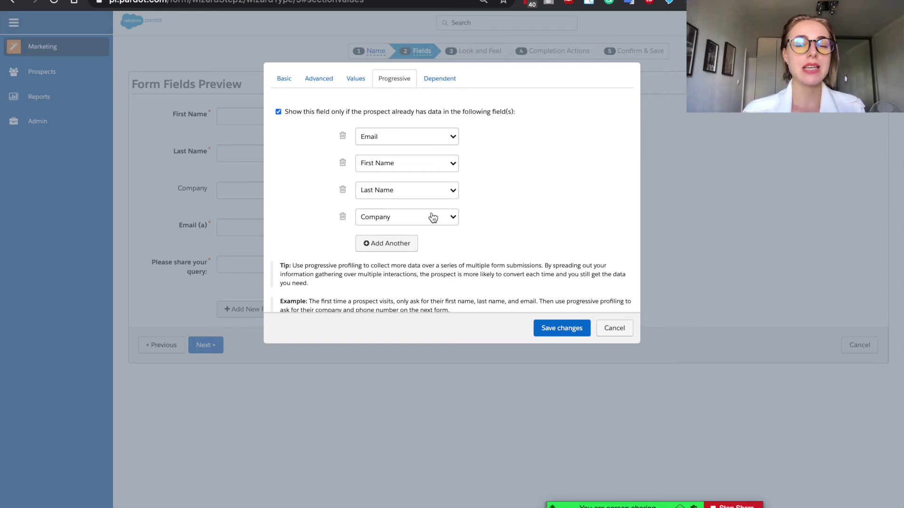
click(447, 80)
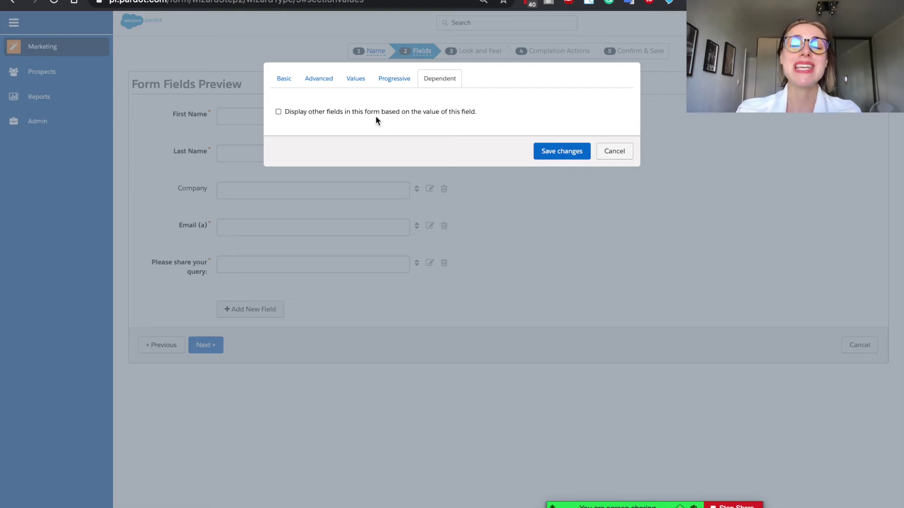
Reveal the Course field when Country equals Belgium, adding Course to the form, and save
click(386, 116)
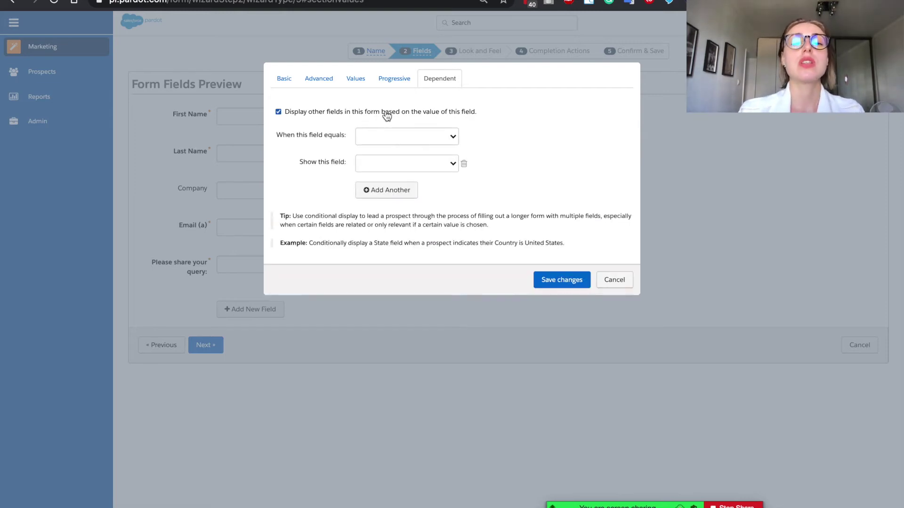
click(393, 140)
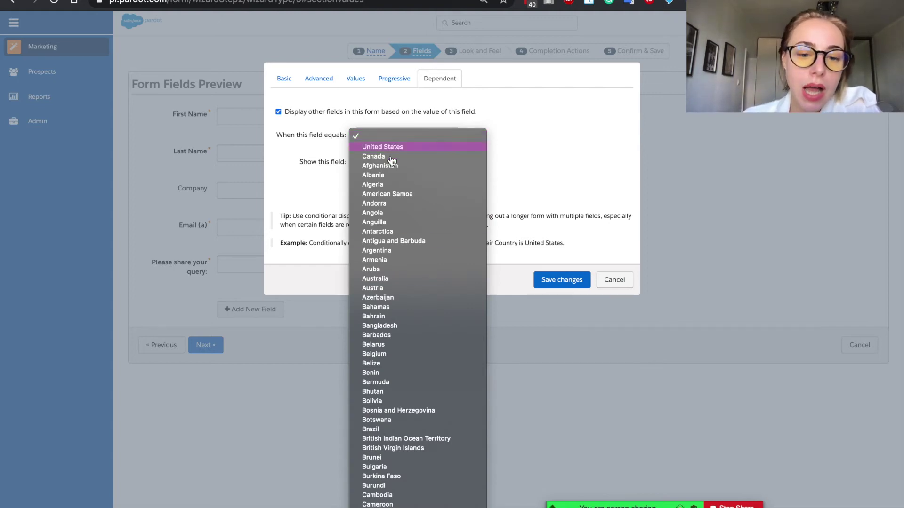
scroll(376, 329, down, 3)
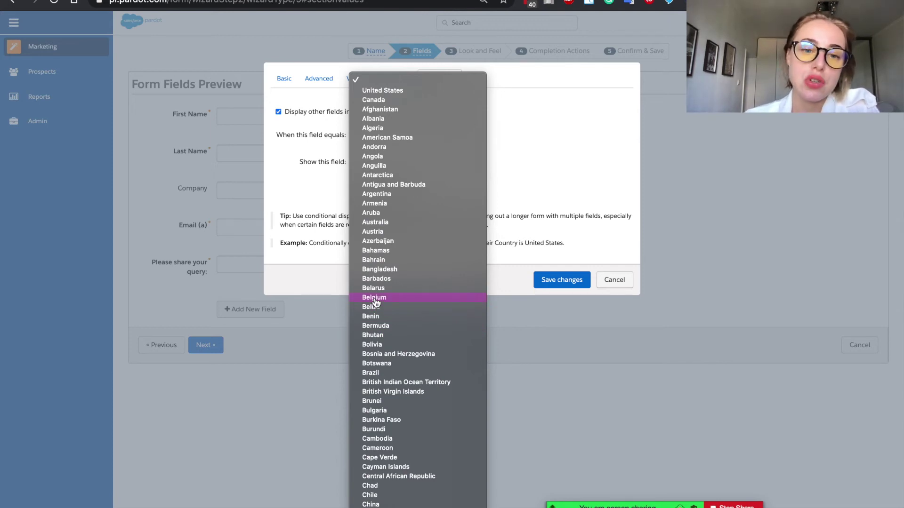
click(375, 301)
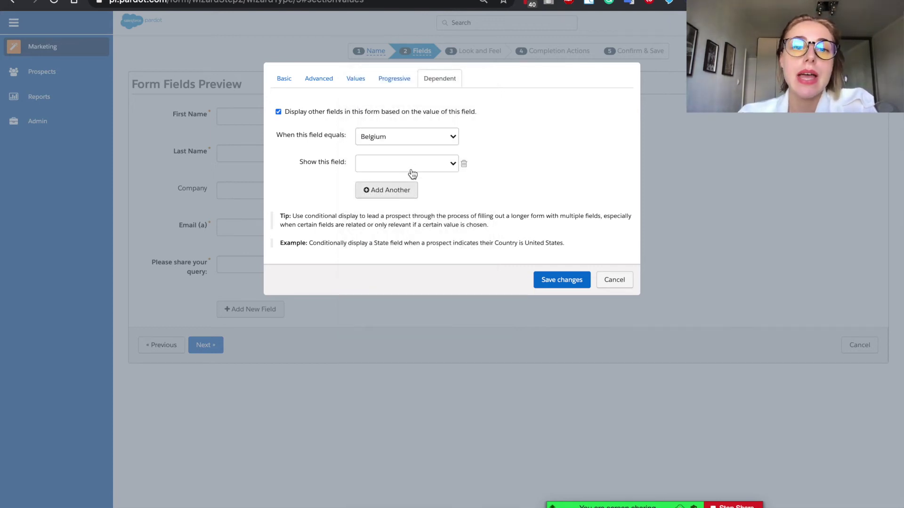
click(407, 164)
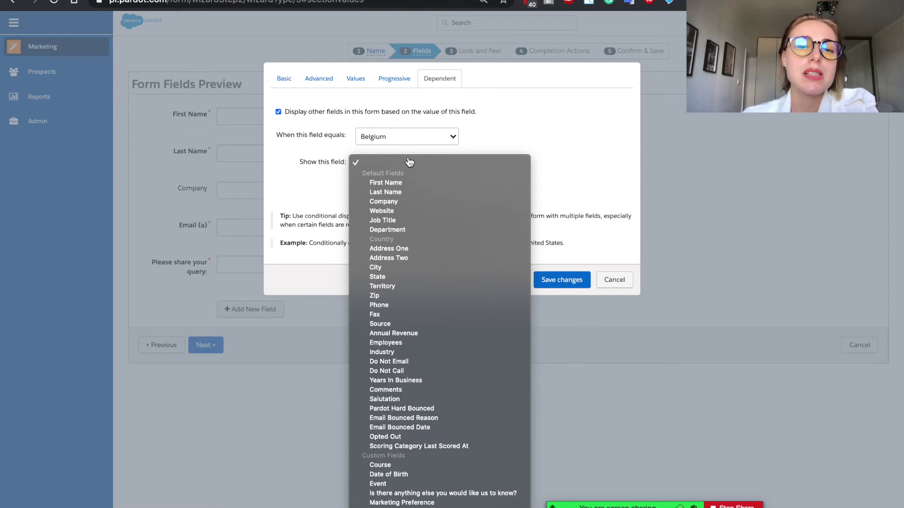
click(372, 466)
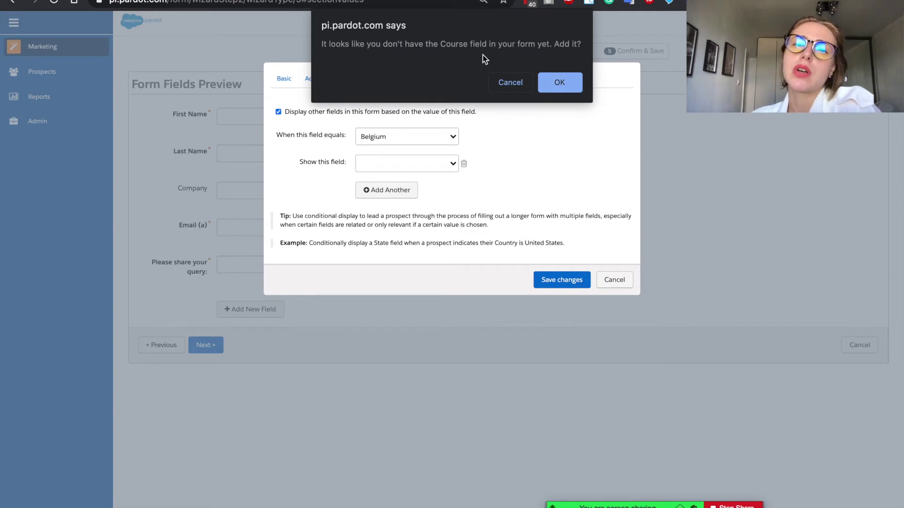
click(554, 83)
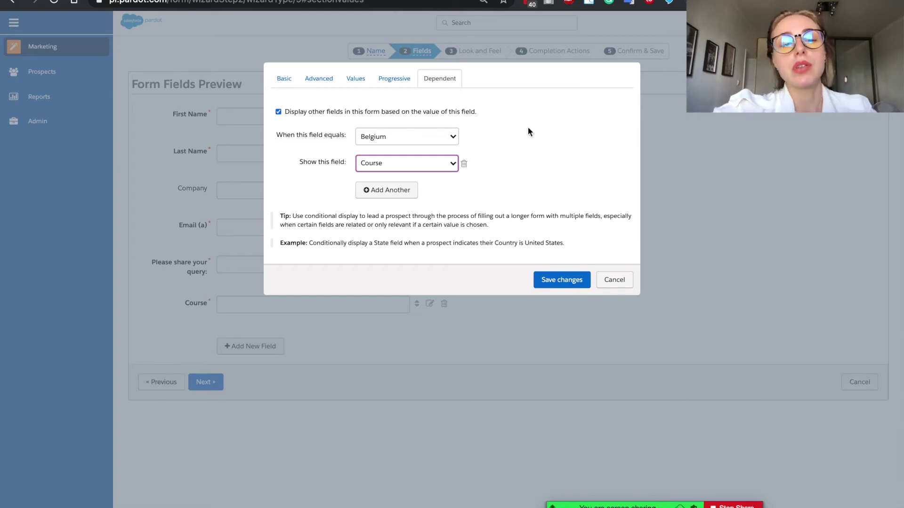
click(562, 282)
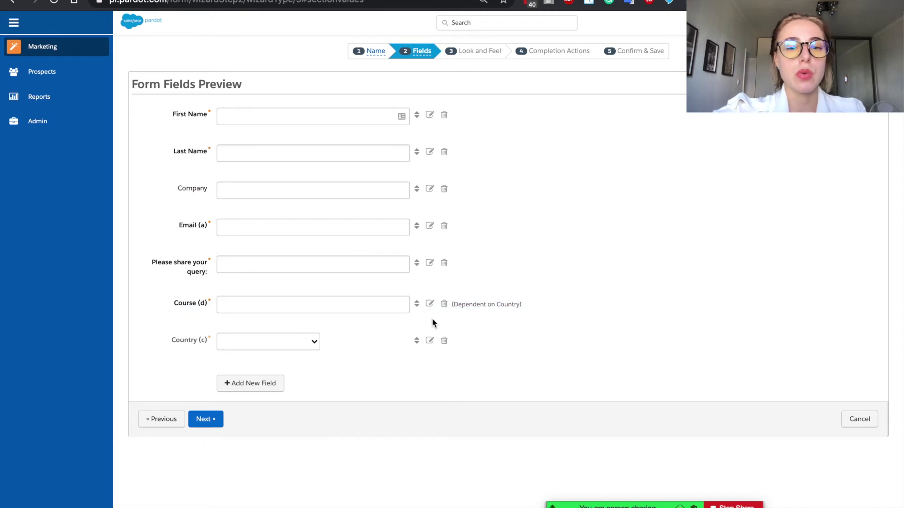
Delete the Course and Country fields from the form and advance to Look and Feel
click(444, 304)
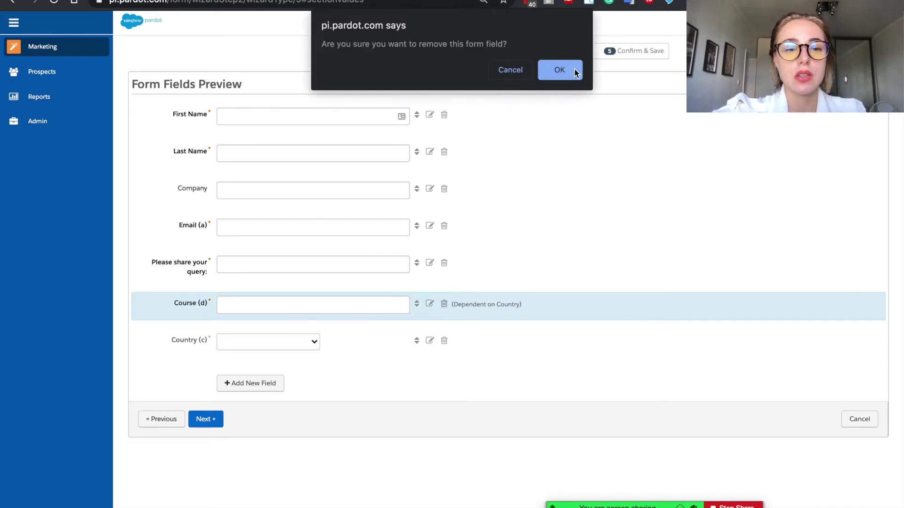
click(573, 70)
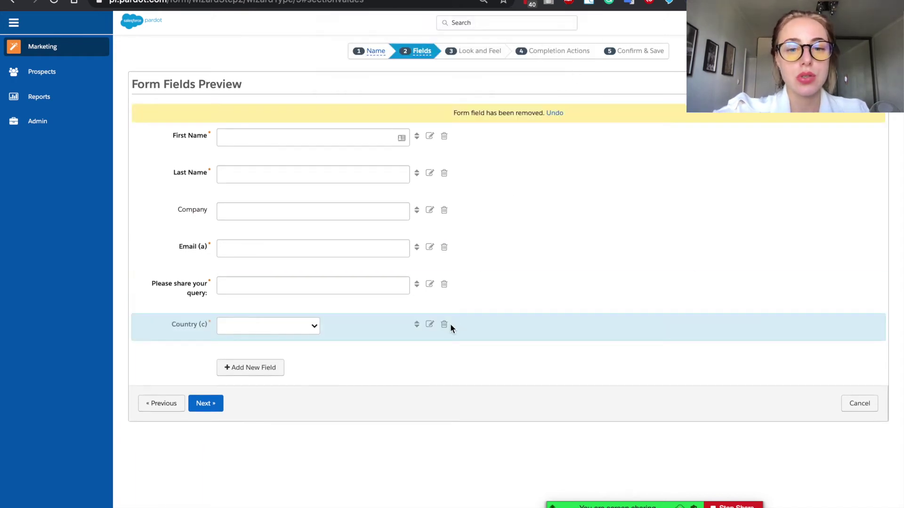
click(443, 324)
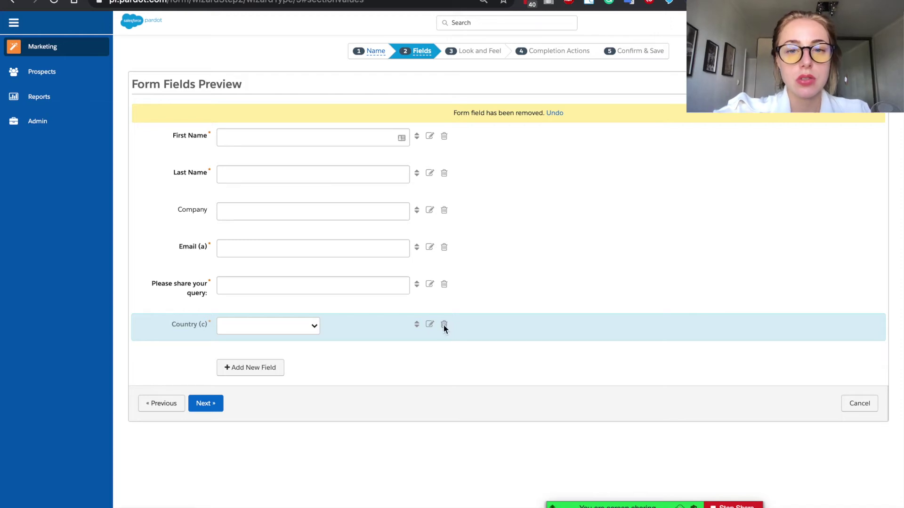
click(562, 70)
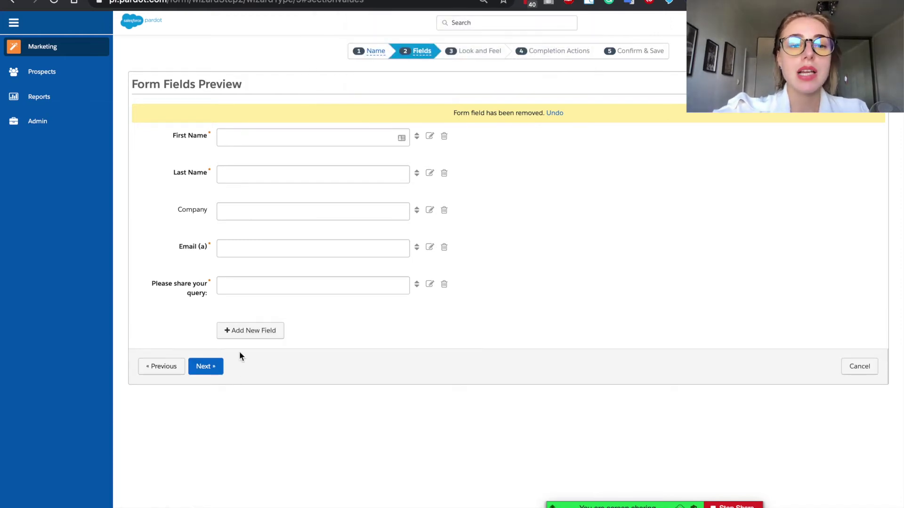
click(208, 370)
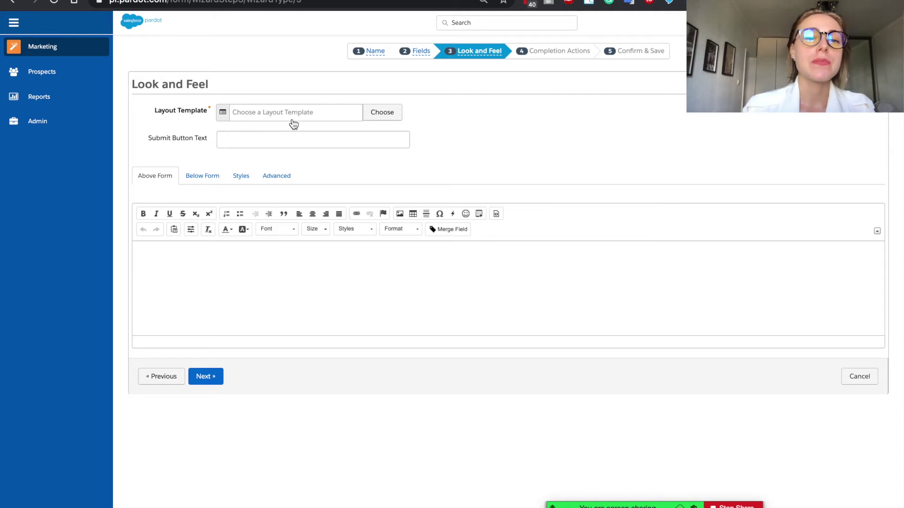
Apply the Standard layout template to the form, then switch to the Pareto Pi site
click(292, 118)
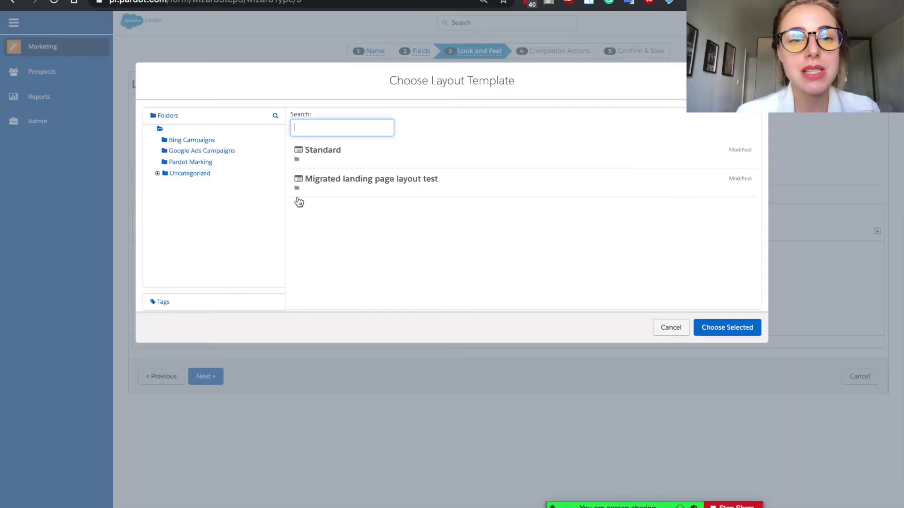
click(311, 162)
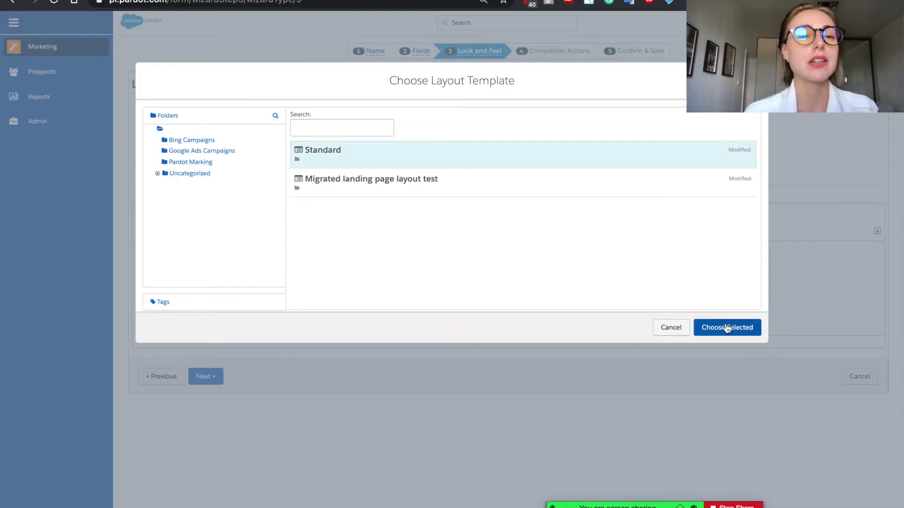
click(726, 327)
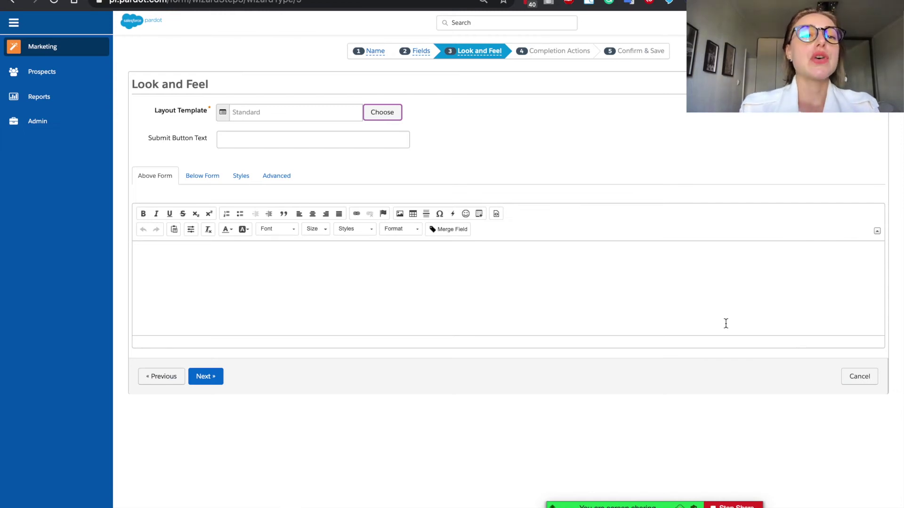
click(359, 138)
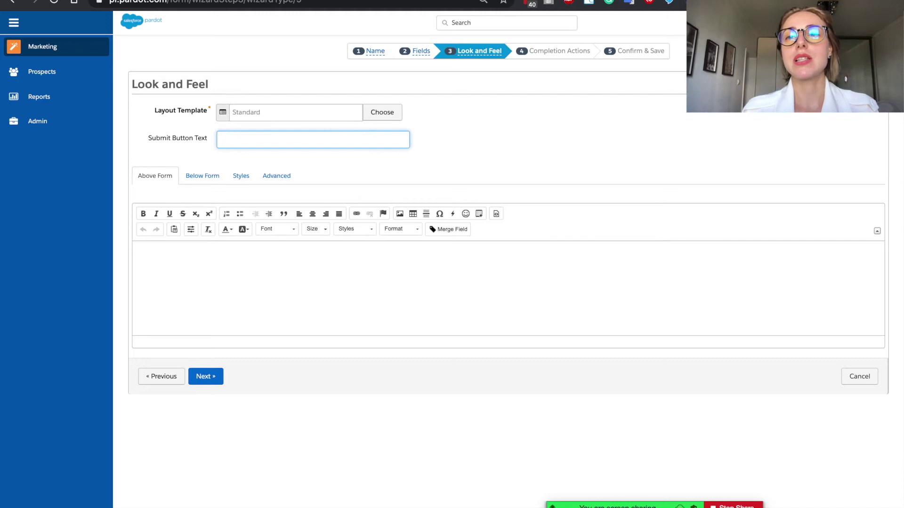
key(ctrl+Tab)
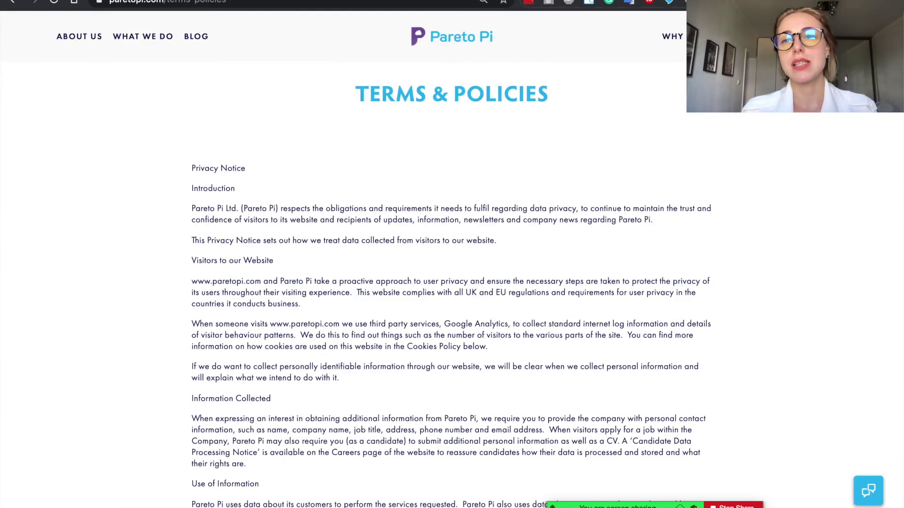
Open Pareto Pi's Contact Us page in a new tab and review its enquiry form
right_click(802, 37)
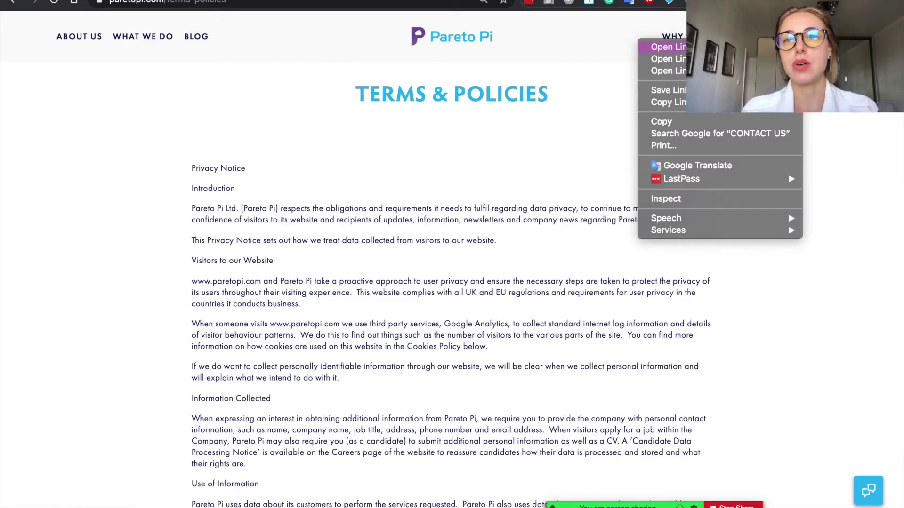
click(808, 48)
key(ctrl+Tab)
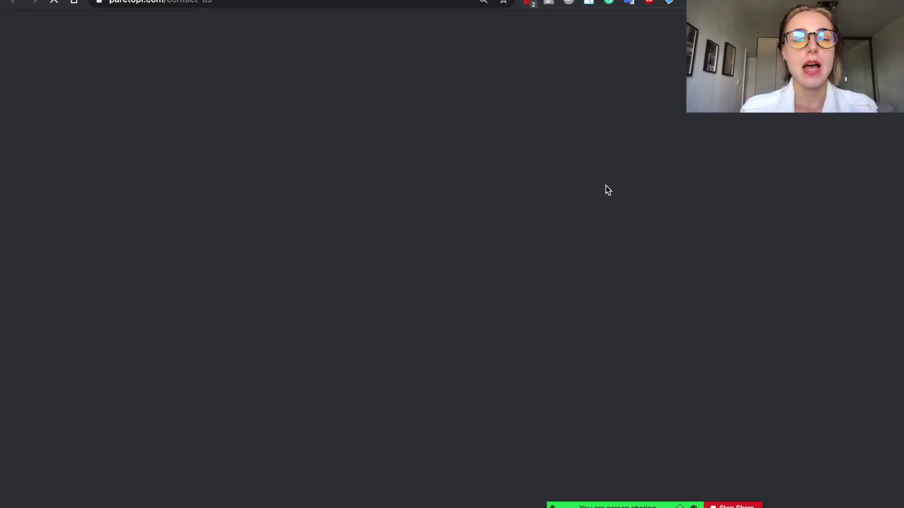
scroll(486, 337, down, 6)
scroll(478, 262, up, 2)
scroll(478, 263, up, 2)
scroll(377, 325, up, 2)
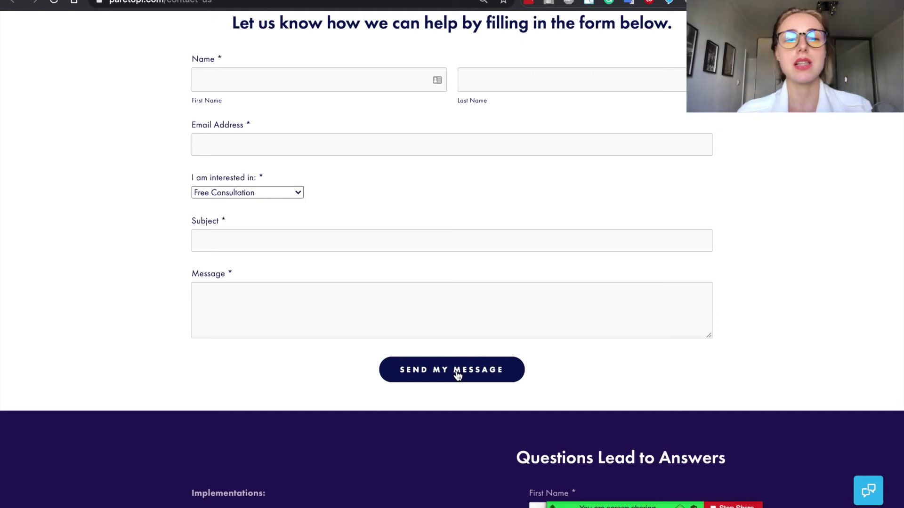
scroll(457, 375, up, 2)
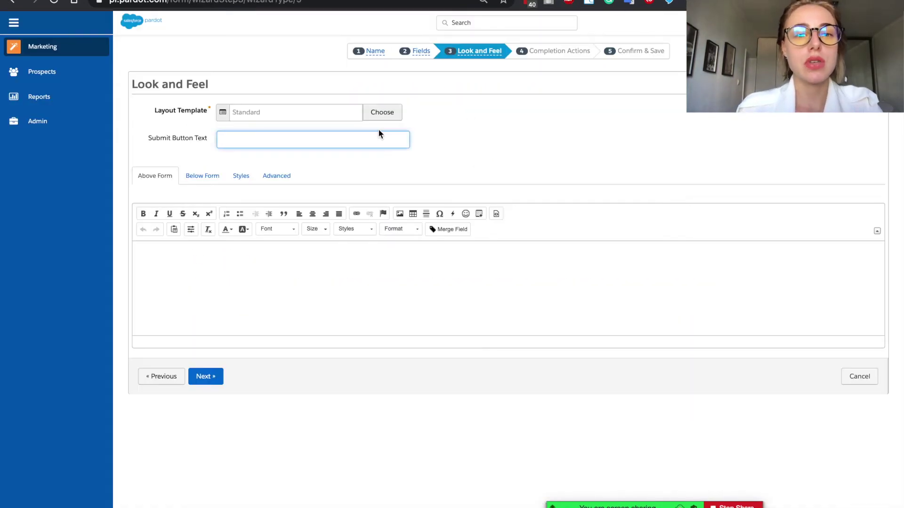
Set the submit button text to 'Submit NOW' and the above-form text to 'Hey {{first_name}},' with a new line
text(S)
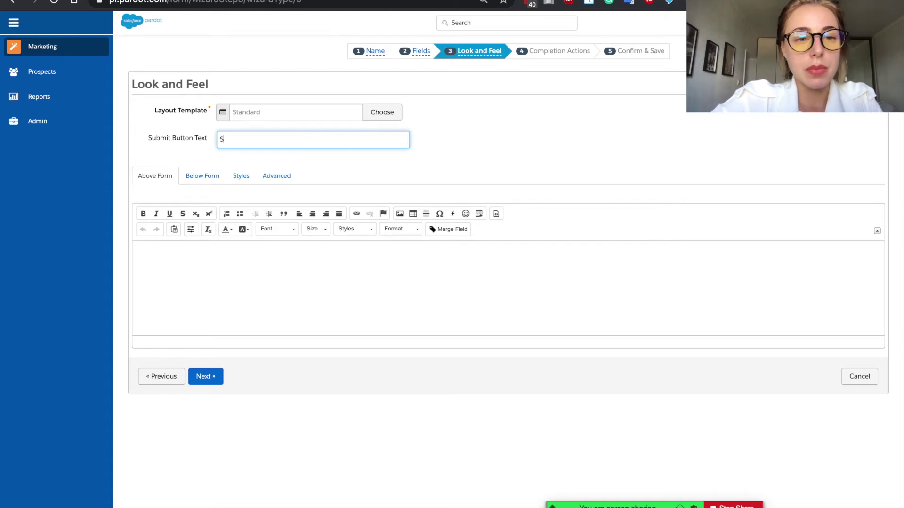
text(ubmit )
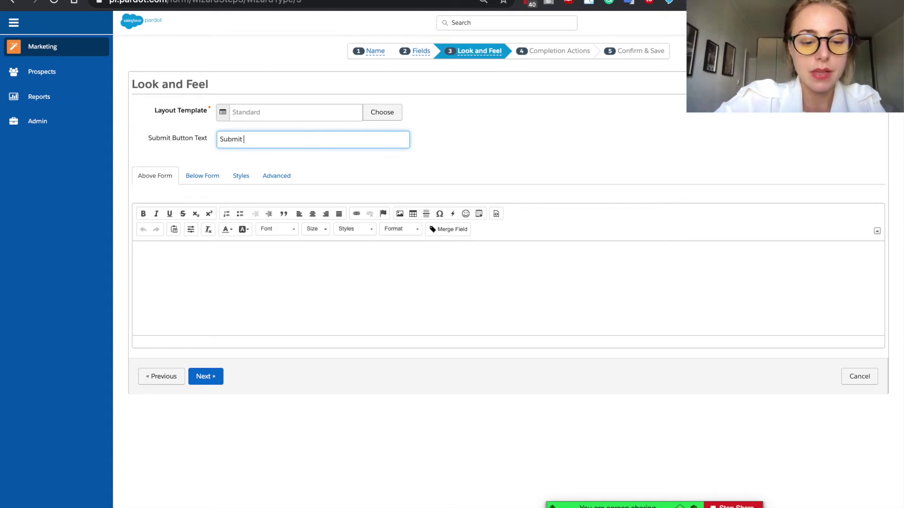
text(NOW!)
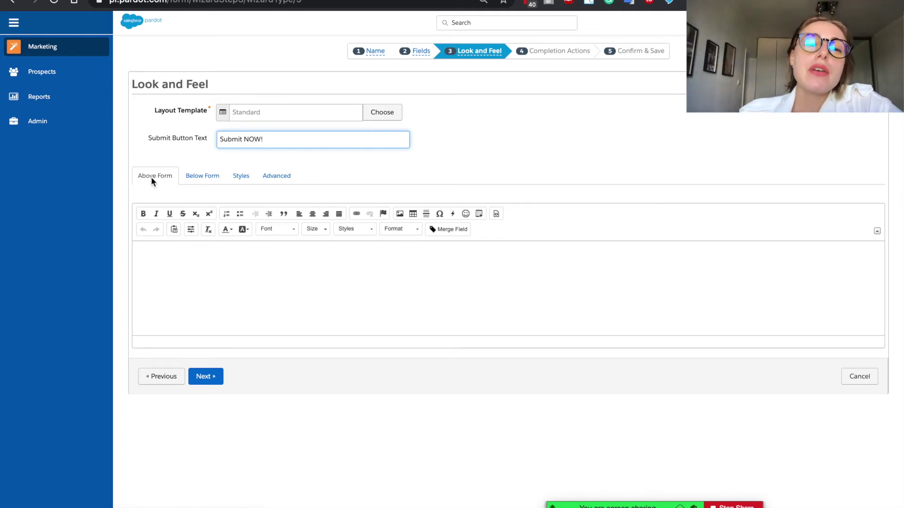
click(157, 268)
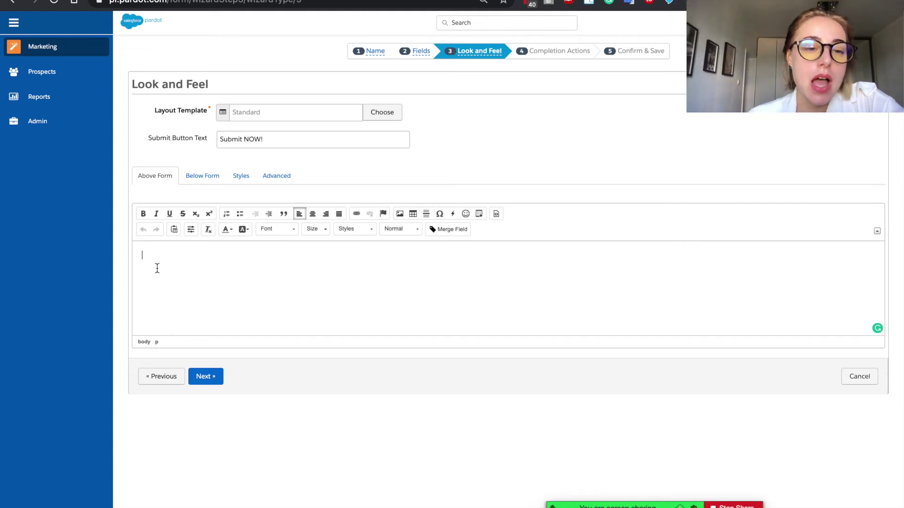
text(Hey )
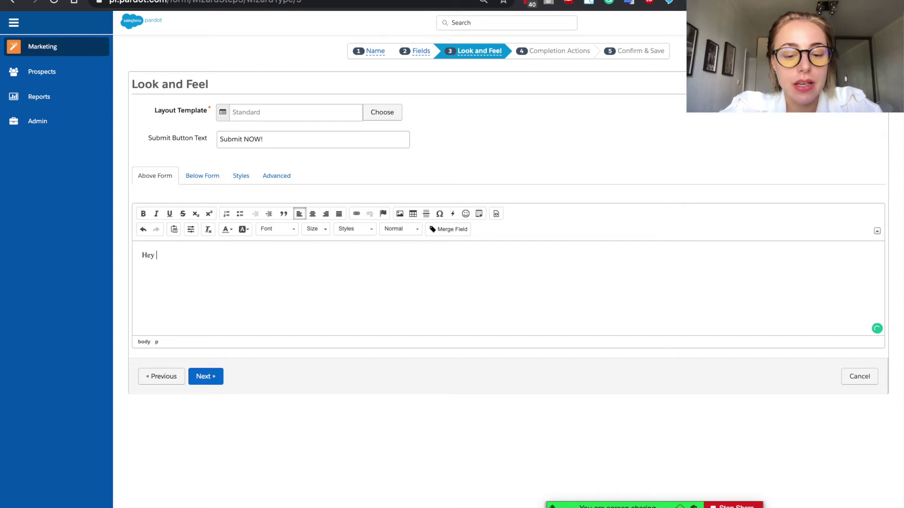
text({{}})
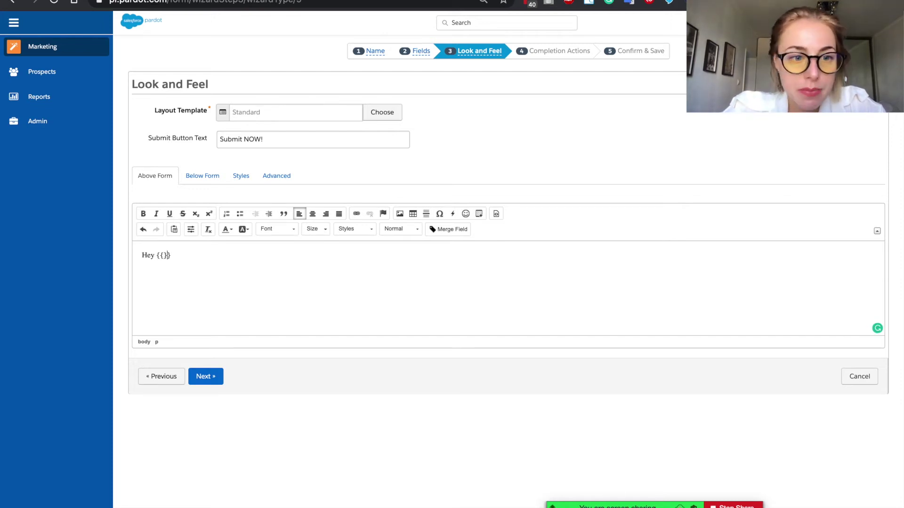
text(first_)
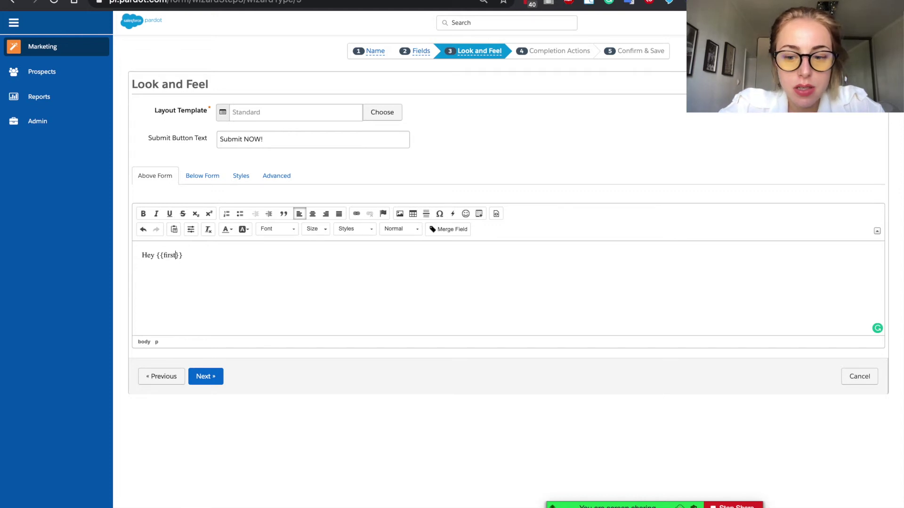
text(n)
key(BackSpace)
text(name)
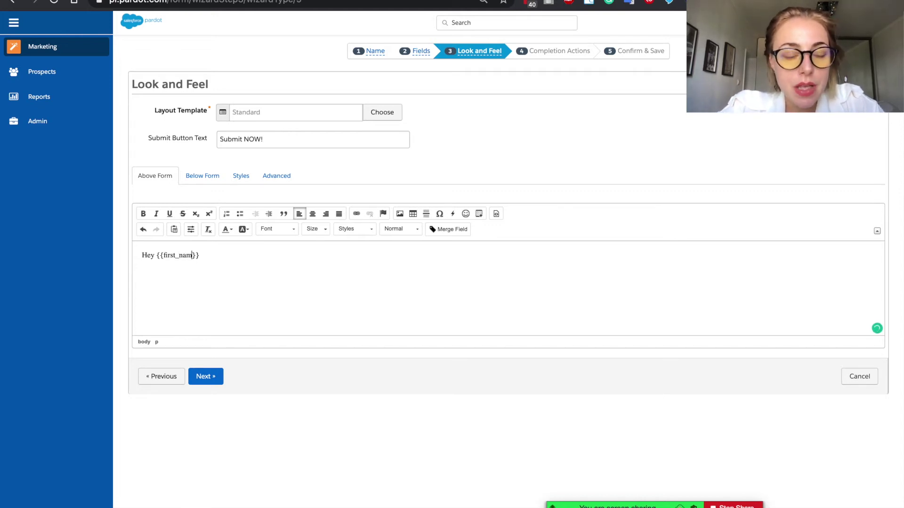
key(Right)
key(Right)
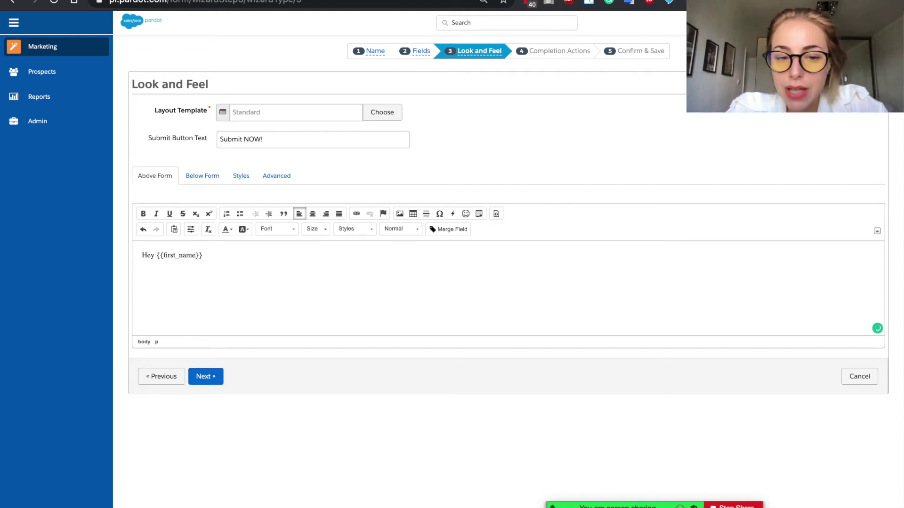
text(,)
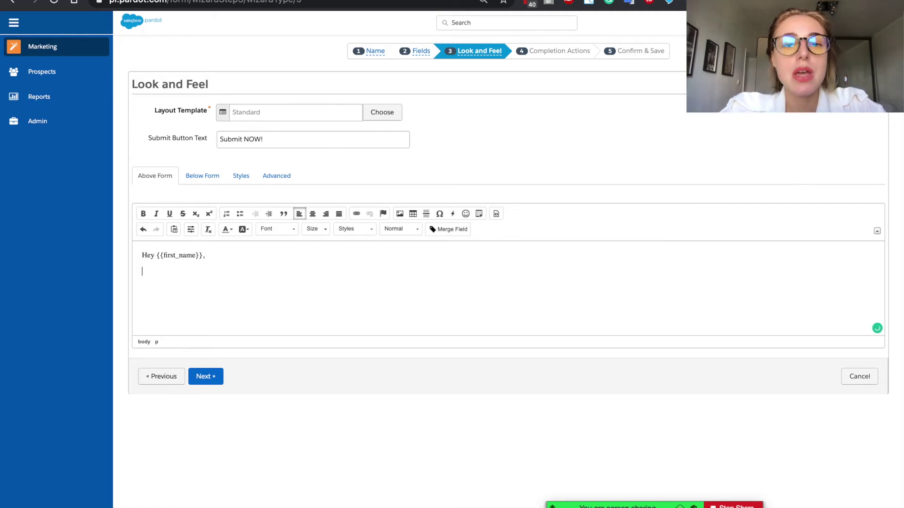
key(Return)
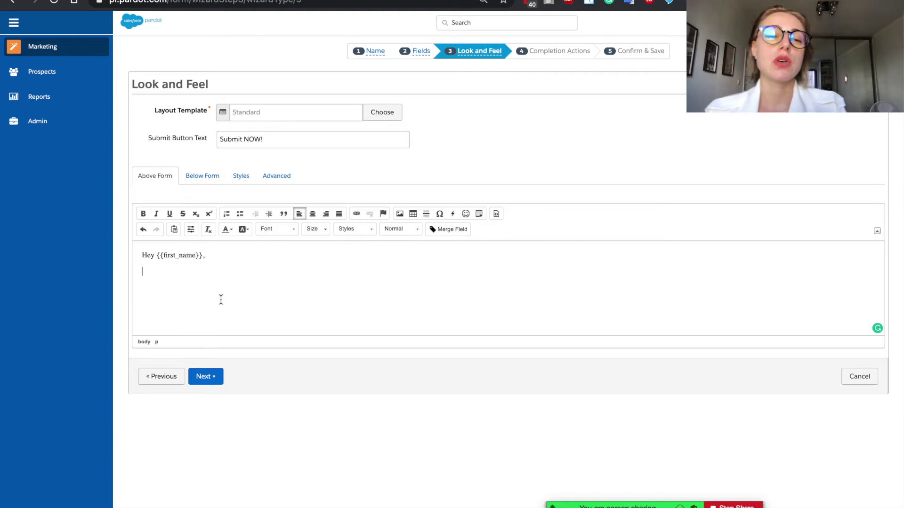
triple_click(162, 255)
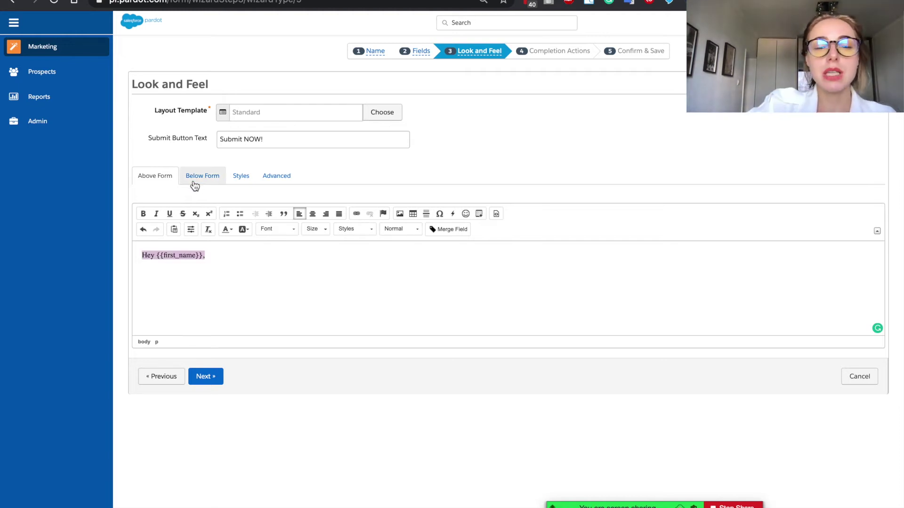
Show the Below Form content, then check Styles font size and font family, keeping both Default
click(195, 180)
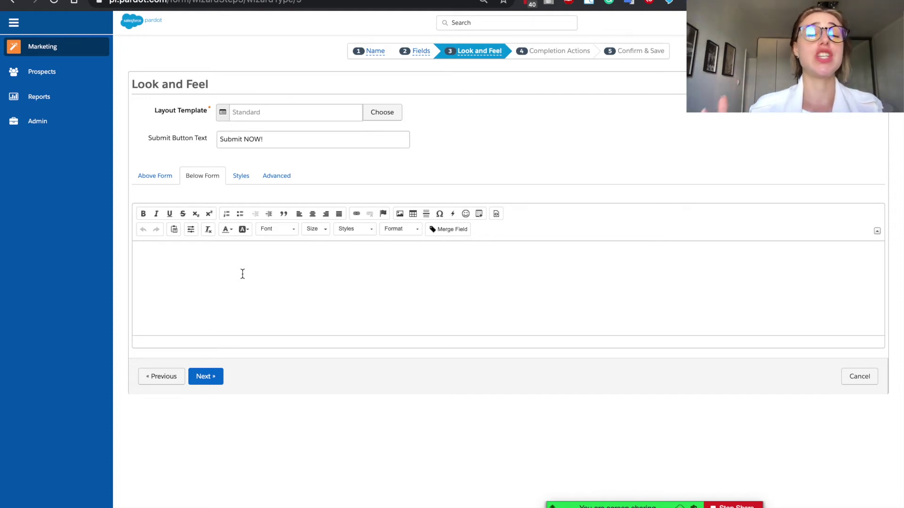
click(253, 179)
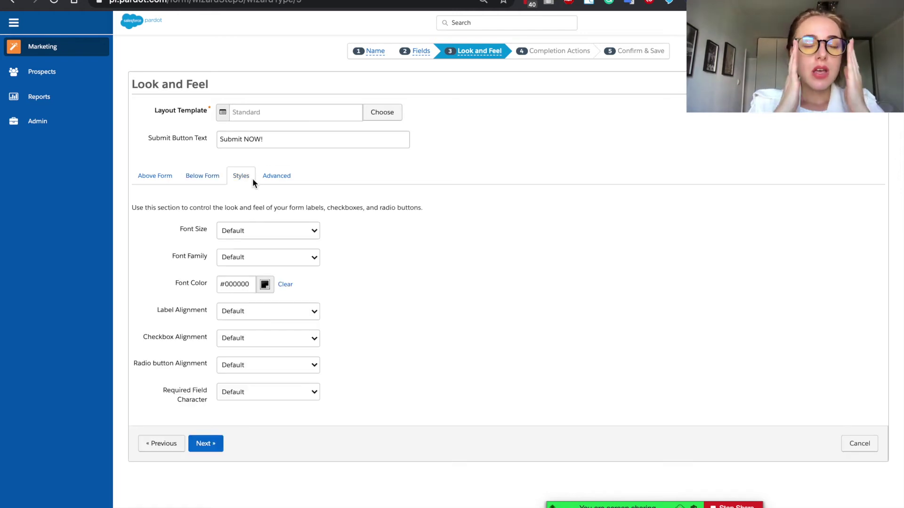
click(258, 232)
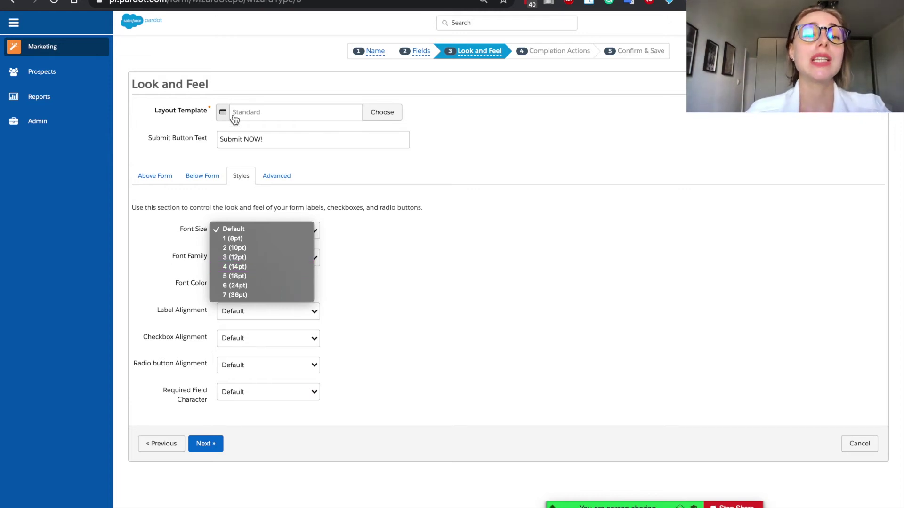
click(460, 270)
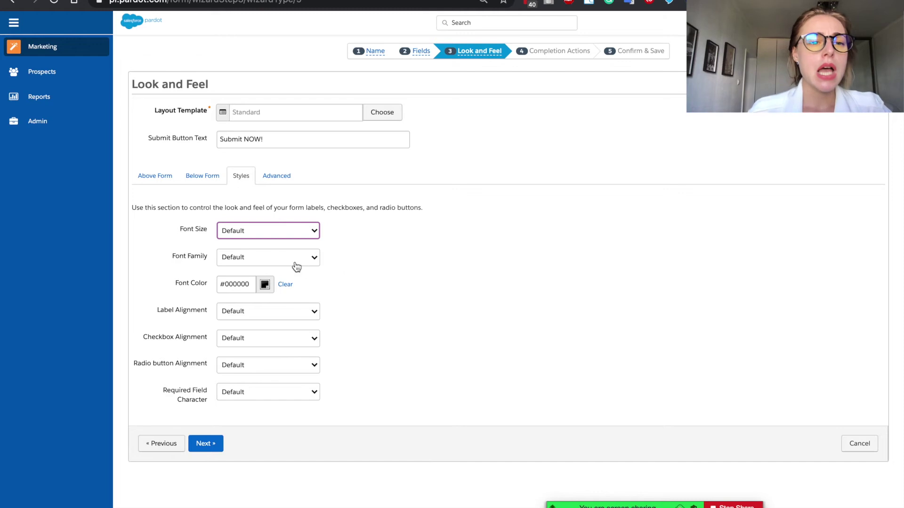
click(294, 264)
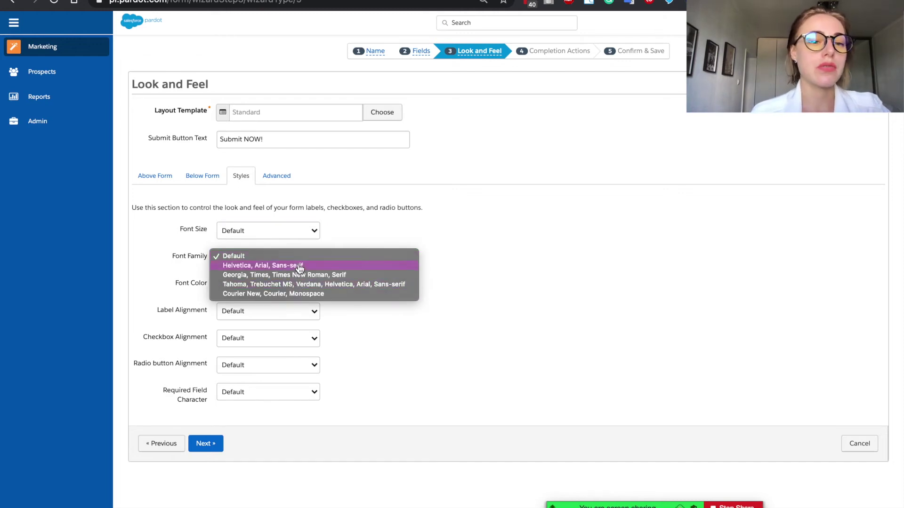
click(465, 257)
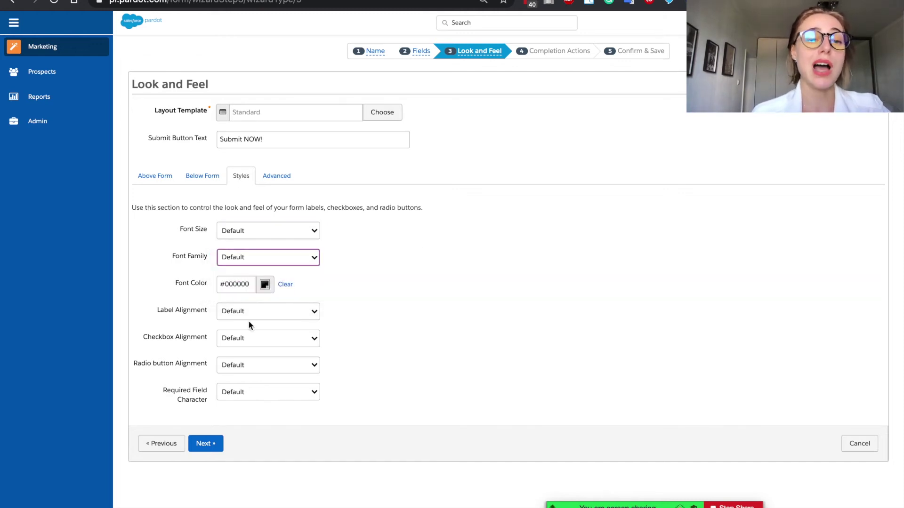
Keep label alignment, checkbox alignment and required field character at Default
click(236, 319)
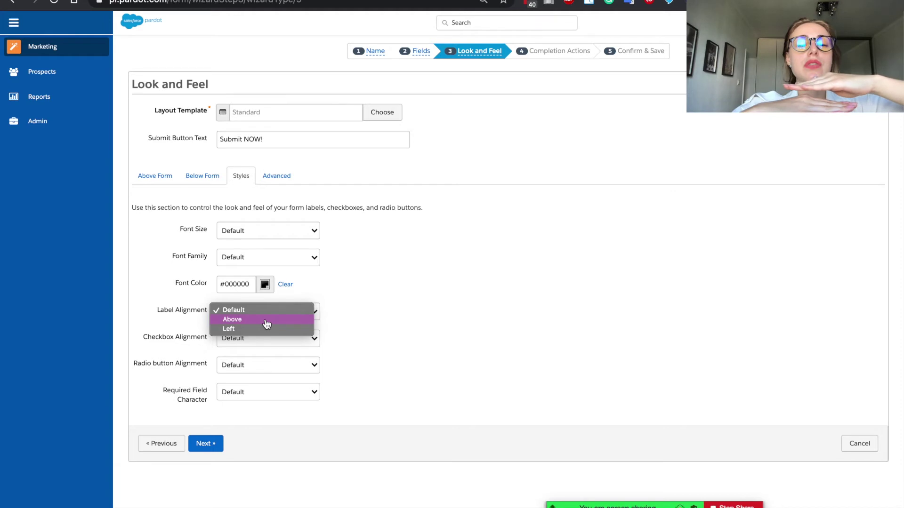
click(147, 349)
click(234, 345)
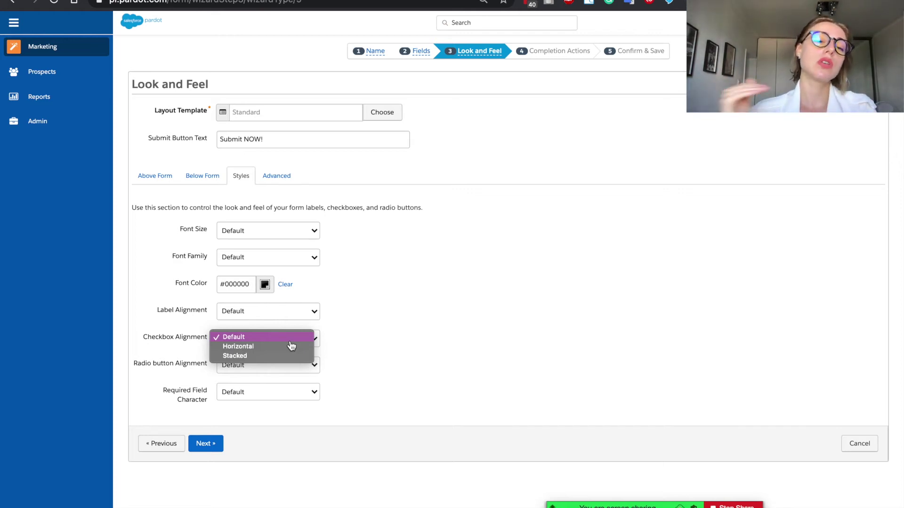
click(301, 385)
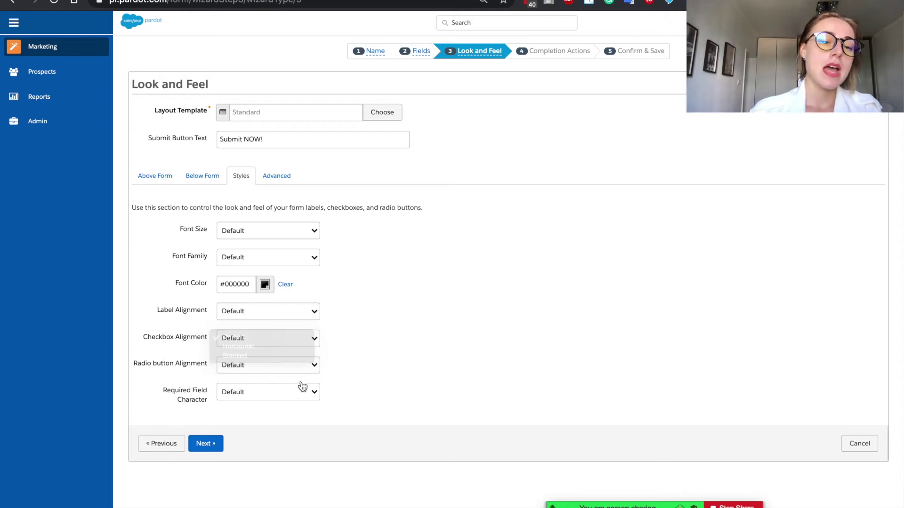
click(301, 388)
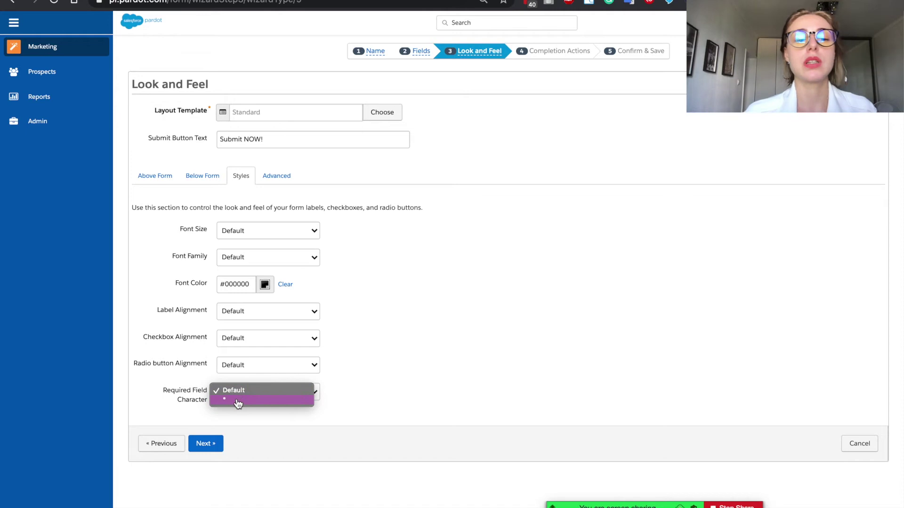
click(412, 336)
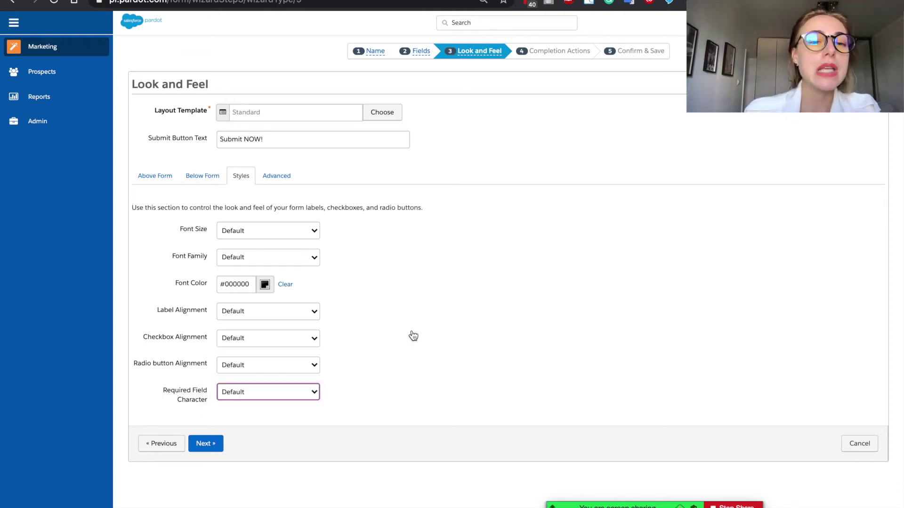
click(277, 177)
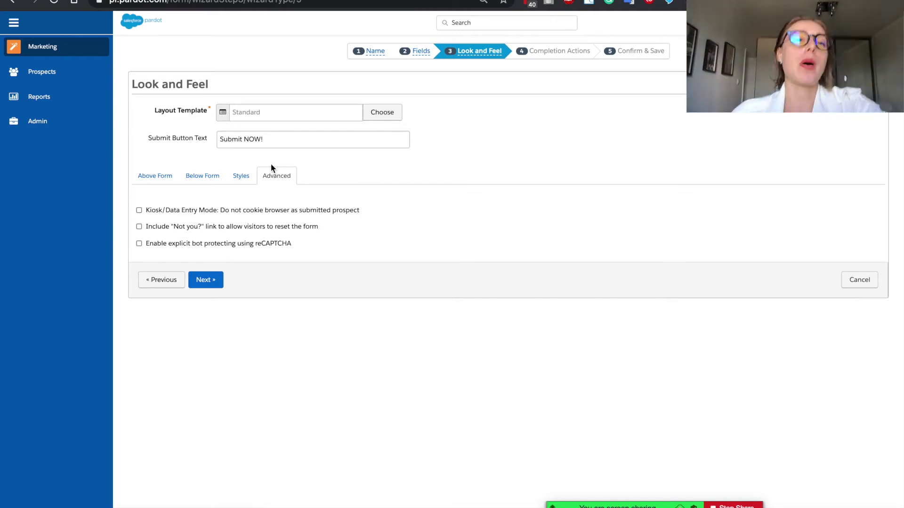
Show slide 10, 'What Is Kiosk / Data Entry Mode?', in the Google Slides deck
click(160, 0)
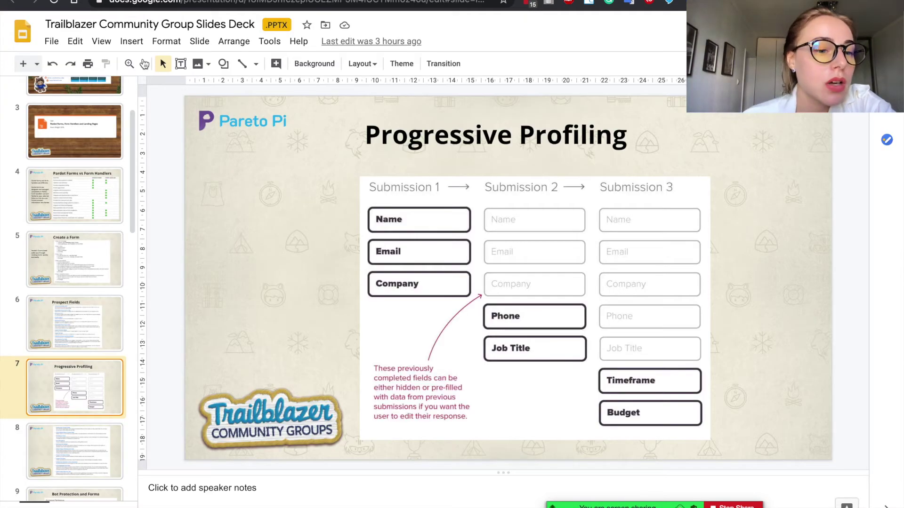
scroll(62, 236, down, 2)
scroll(61, 236, down, 3)
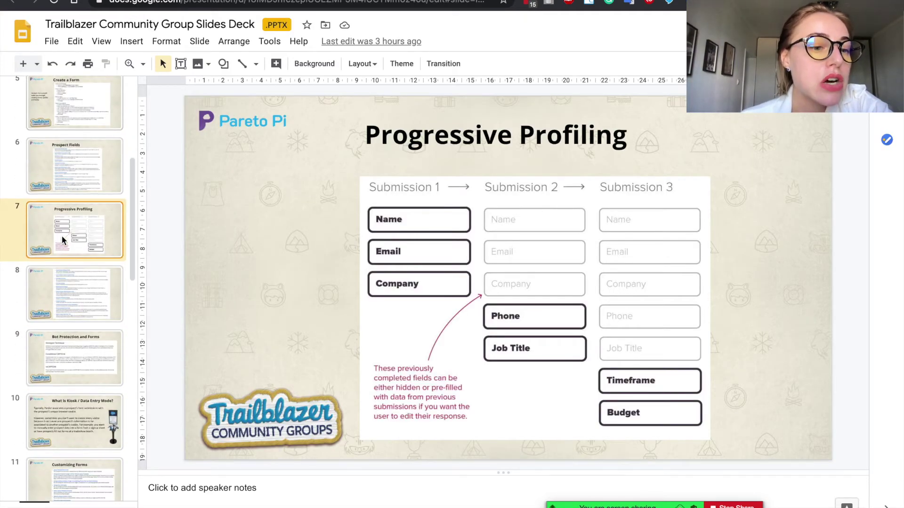
scroll(62, 236, down, 2)
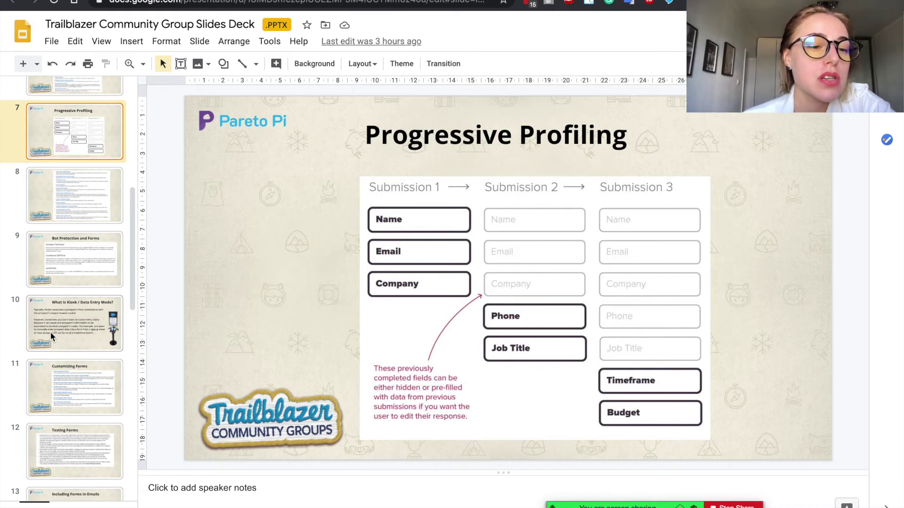
click(49, 332)
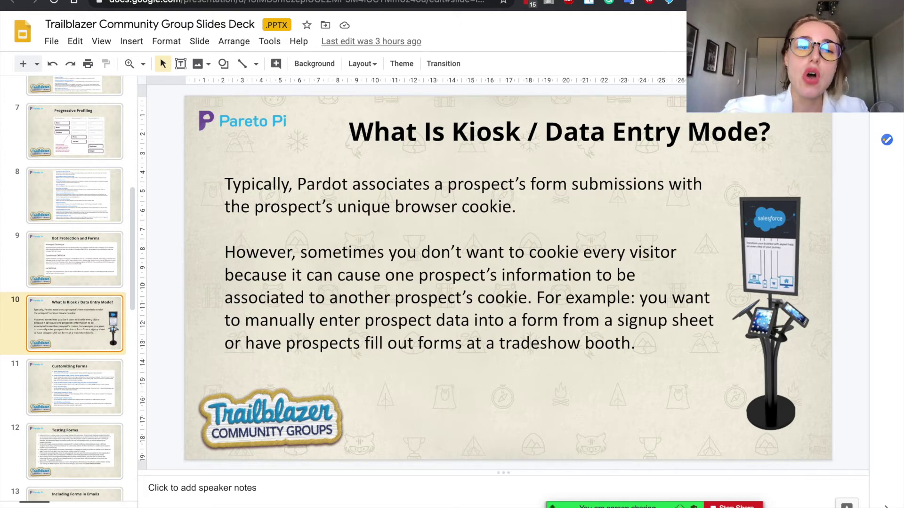
key(ctrl+Tab)
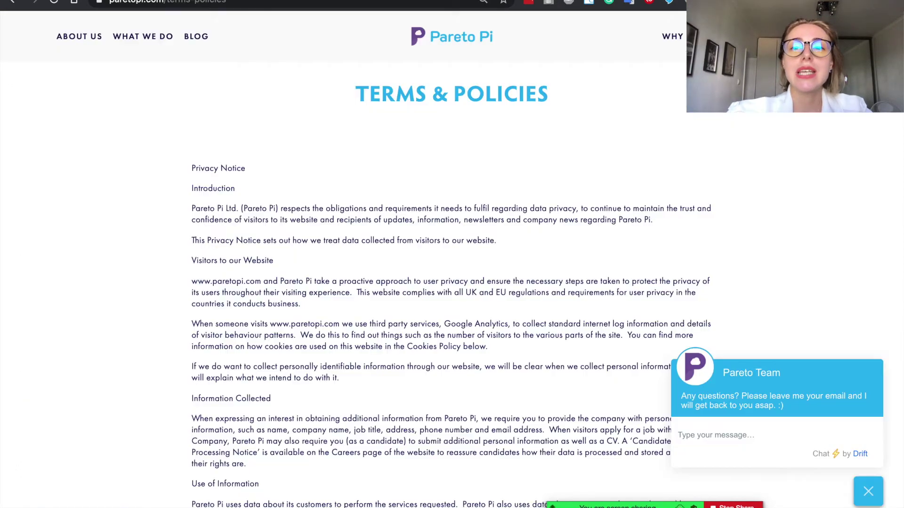
Back in Pardot, enable Kiosk/Data Entry Mode in the form's advanced options
key(ctrl+Tab)
click(197, 214)
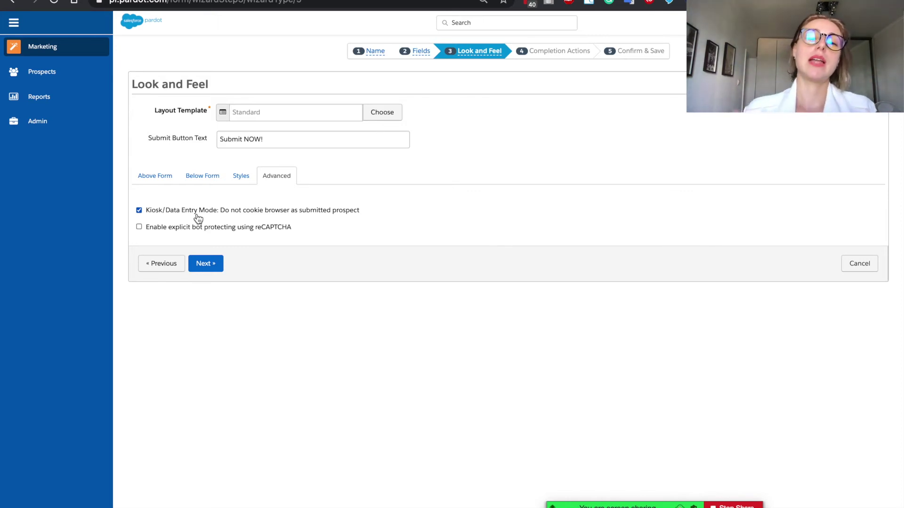
Turn Kiosk mode back off, enable the 'Not you?' link and reCAPTCHA, then continue to Completion Actions
click(197, 214)
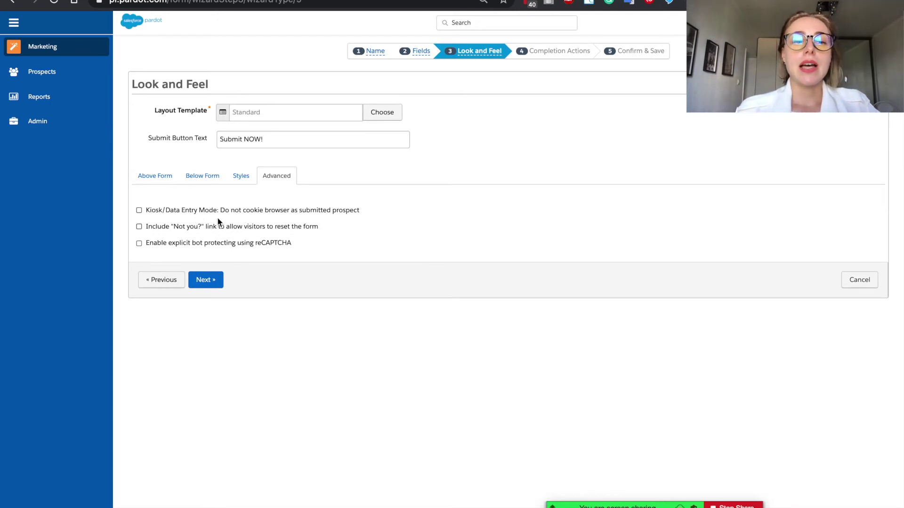
drag(141, 230, 327, 232)
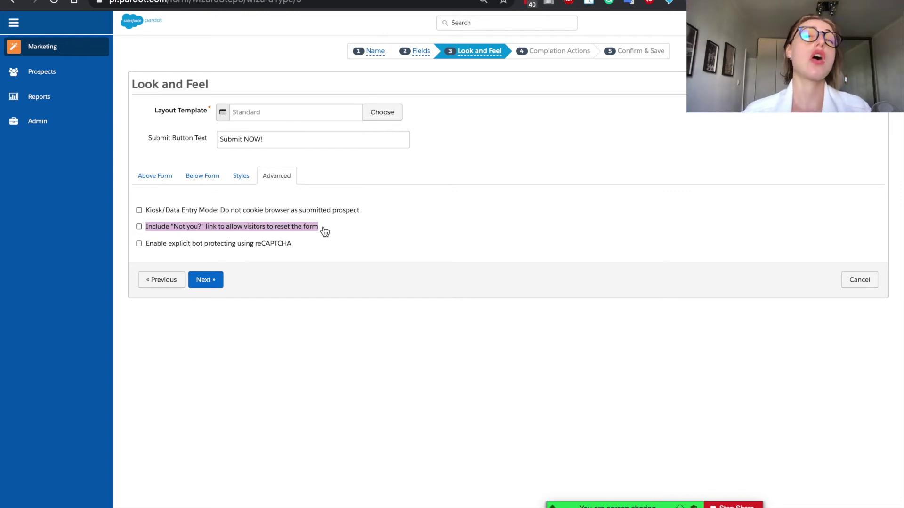
click(234, 231)
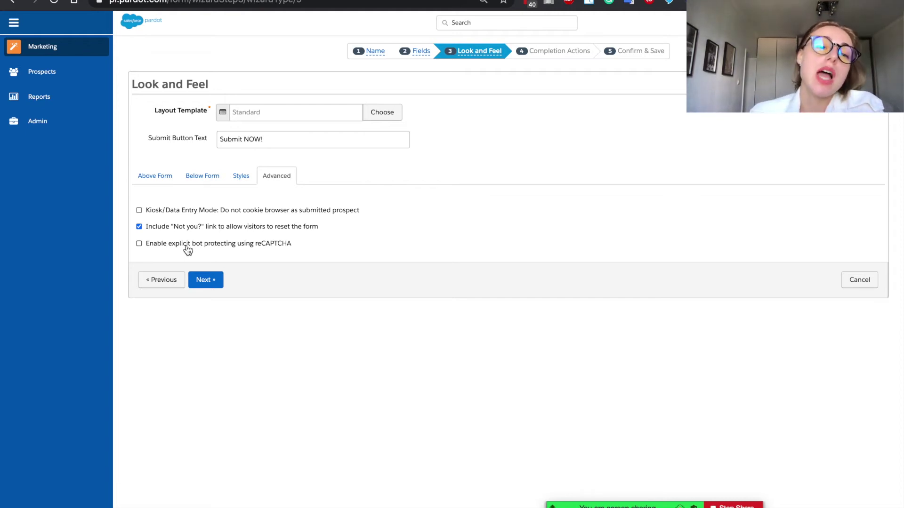
click(180, 245)
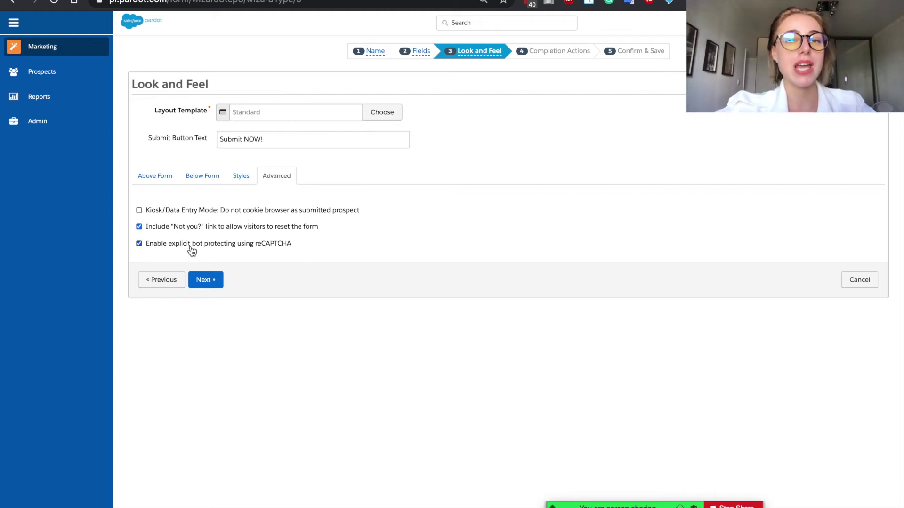
click(210, 282)
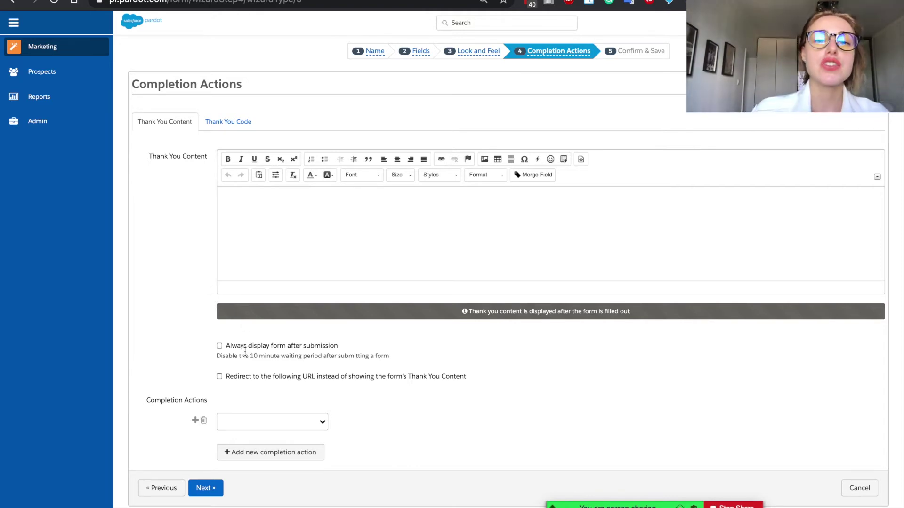
Add a 'Send autoresponder email' completion action and bring up the Choose Email Template picker
scroll(250, 371, down, 1)
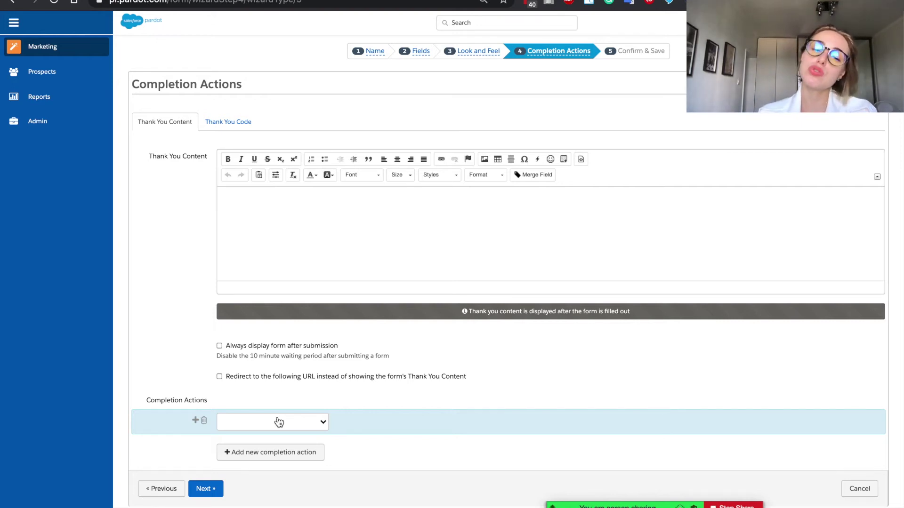
click(278, 421)
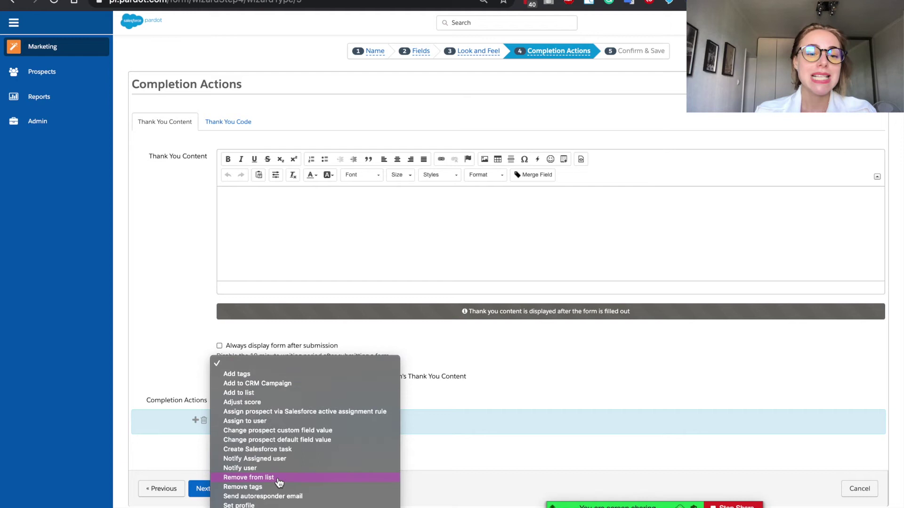
click(276, 497)
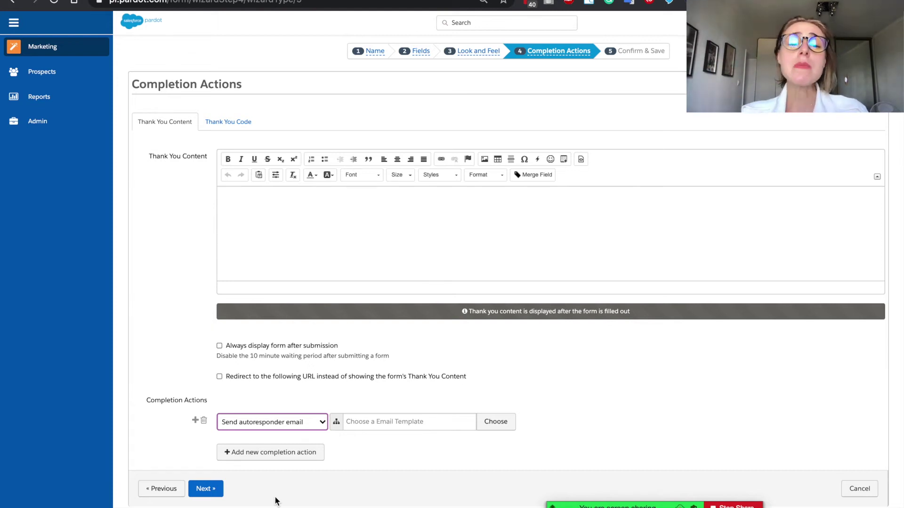
click(409, 421)
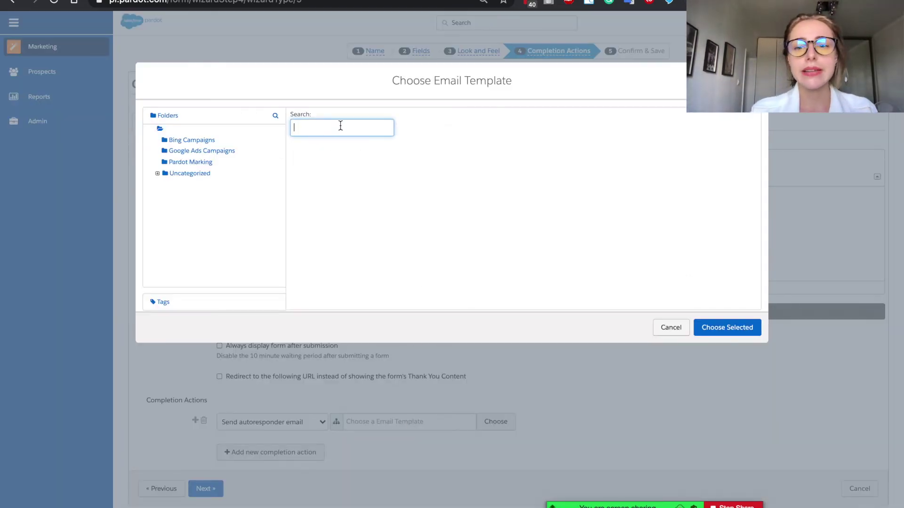
Browse the Uncategorized > Email Templates folder, then cancel the template picker without choosing one
click(200, 177)
scroll(370, 235, down, 1)
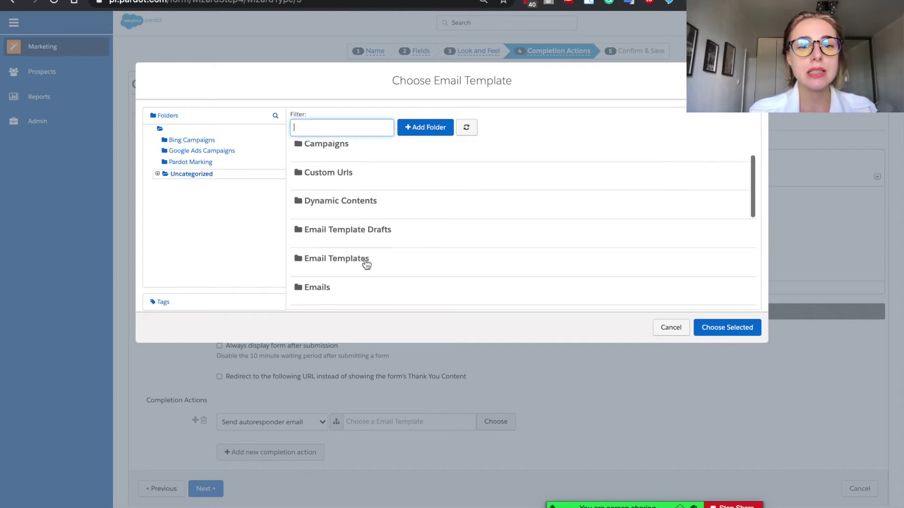
click(365, 261)
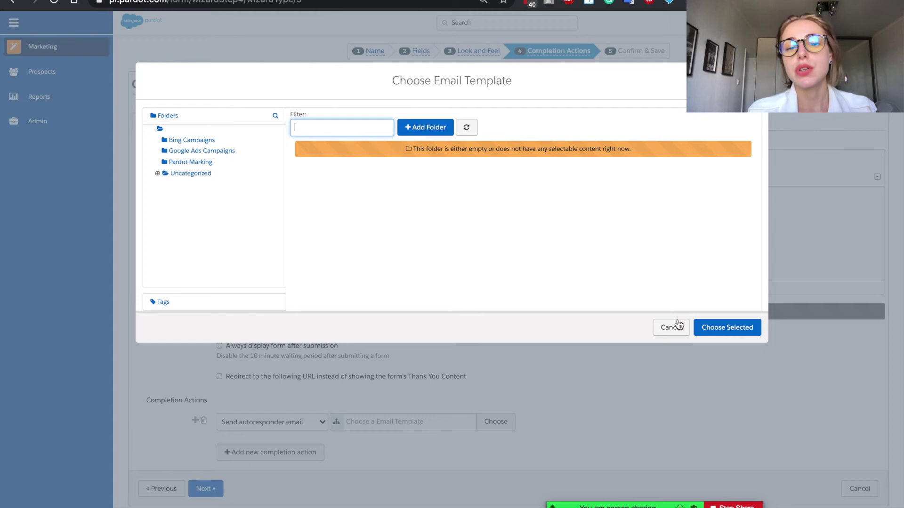
click(677, 325)
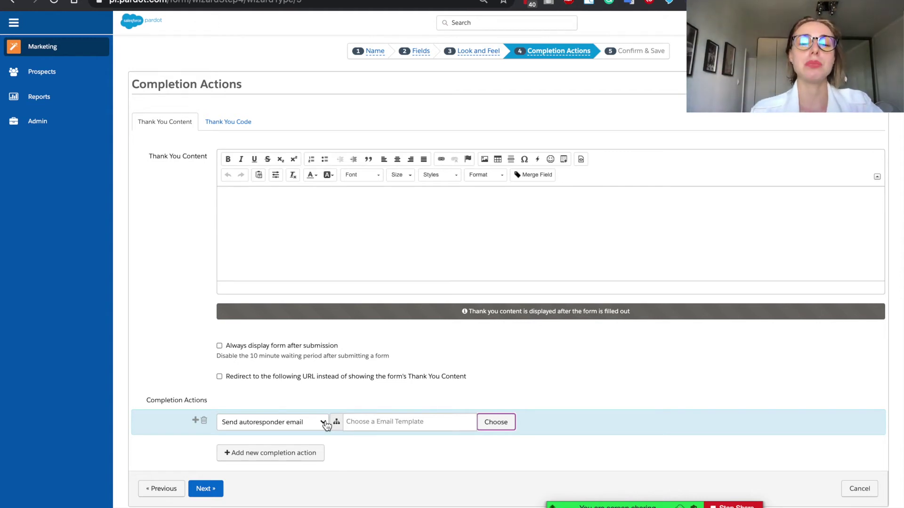
Change the completion action from the autoresponder email to 'Add to list'
click(323, 423)
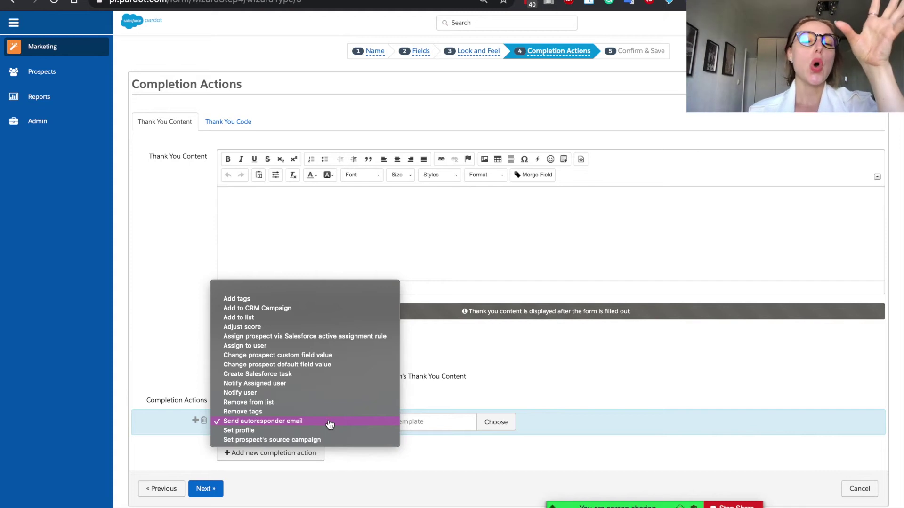
click(330, 424)
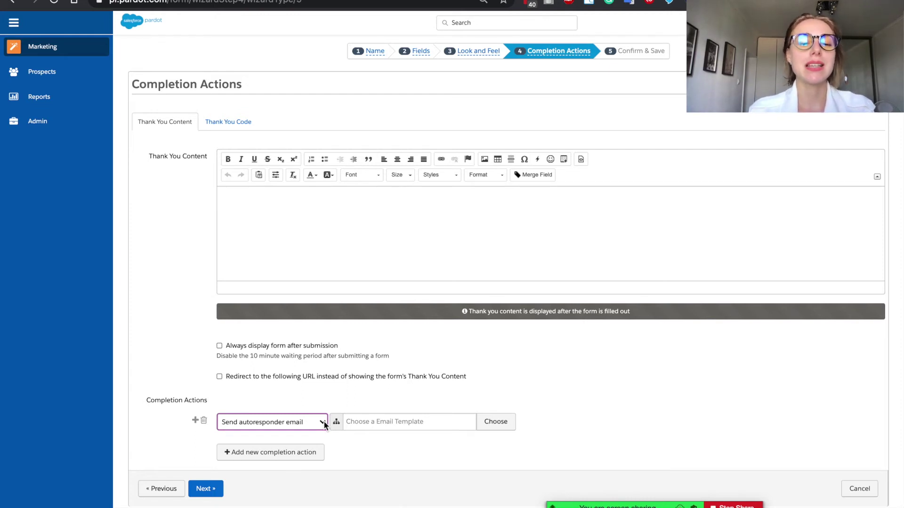
click(324, 422)
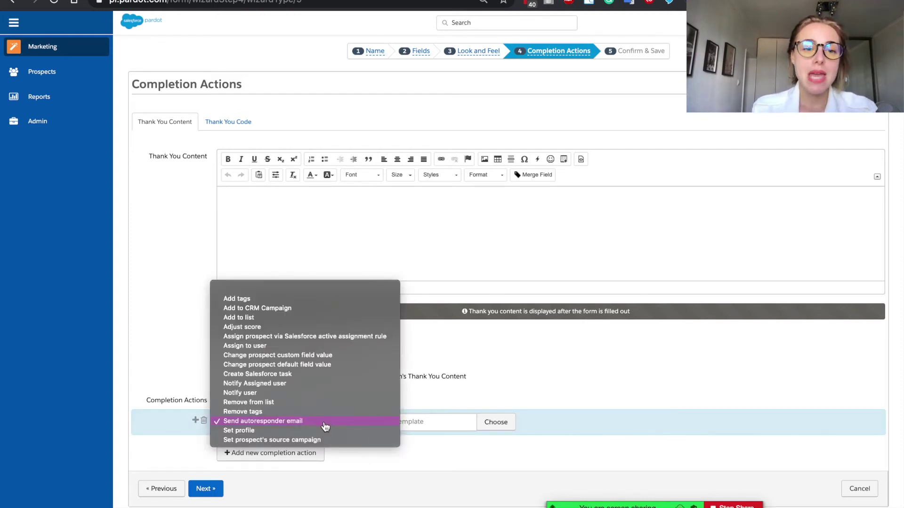
click(278, 318)
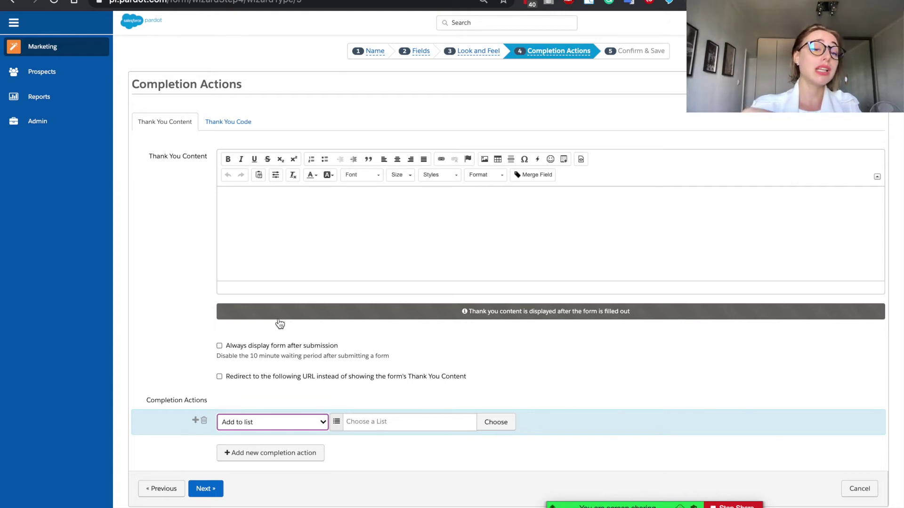
Switch the completion action to 'Add to CRM Campaign' with the campaign status set to Responded
click(251, 426)
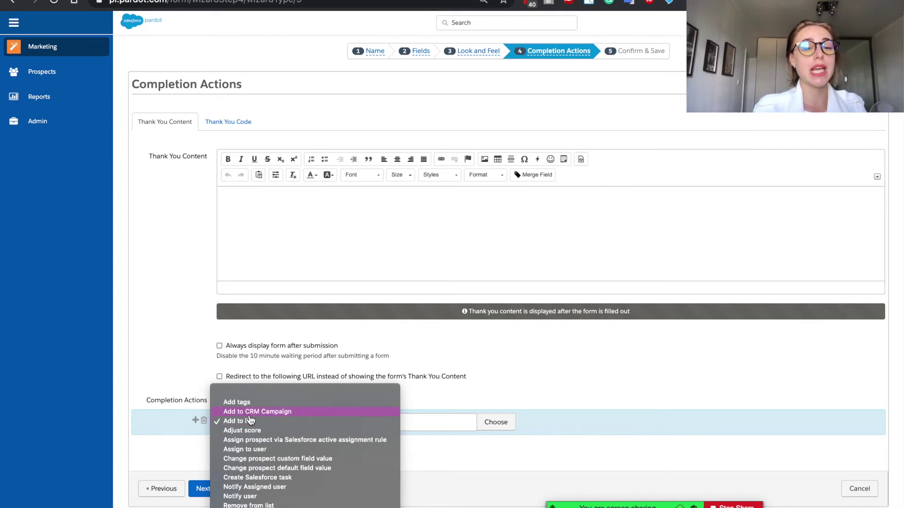
click(250, 417)
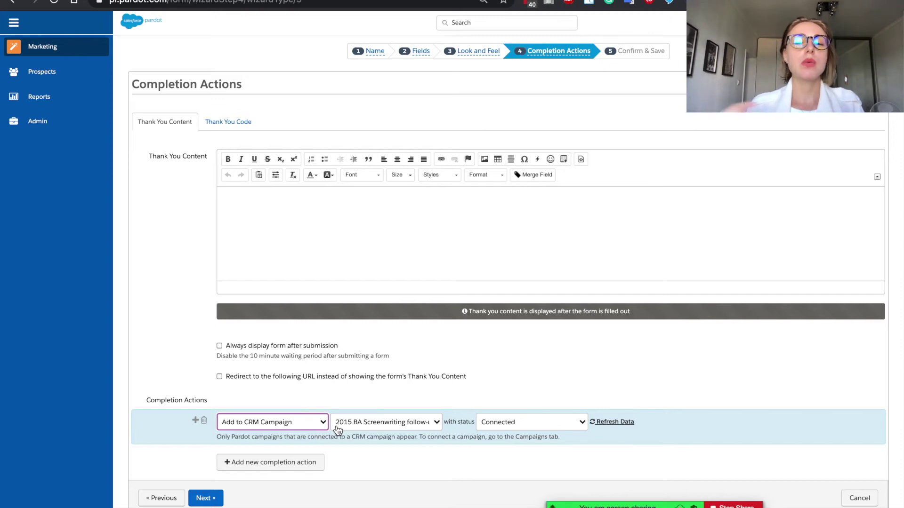
click(528, 423)
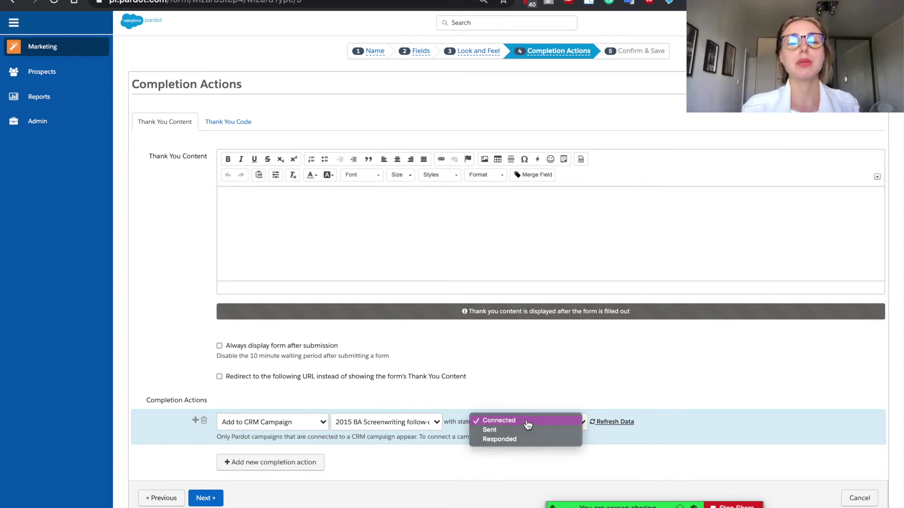
click(528, 421)
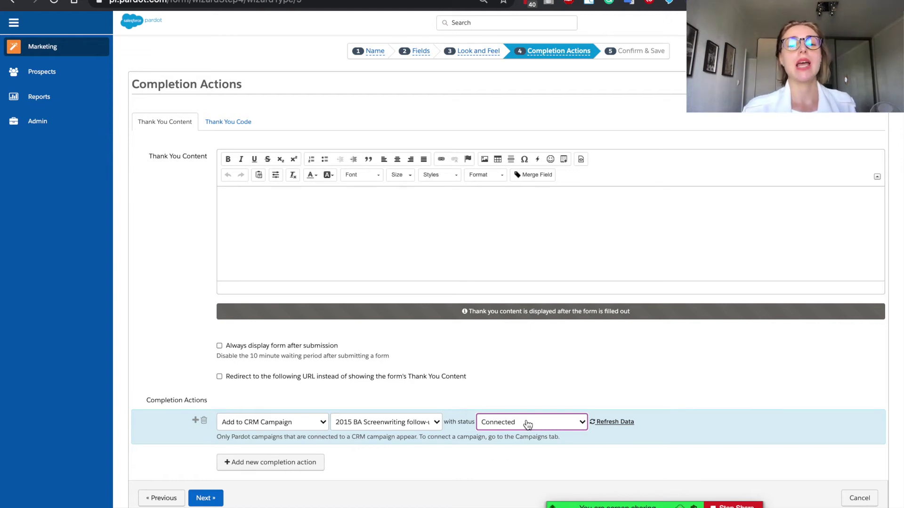
click(527, 423)
click(522, 431)
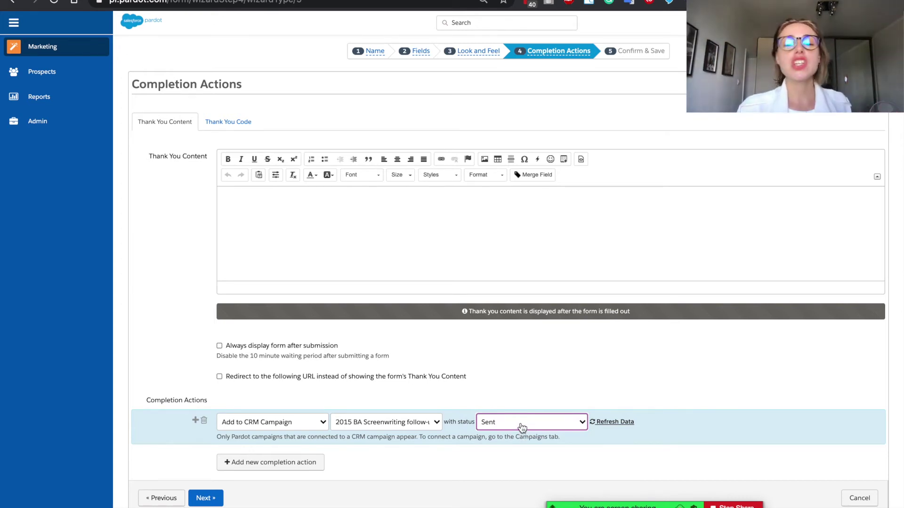
click(522, 427)
click(523, 430)
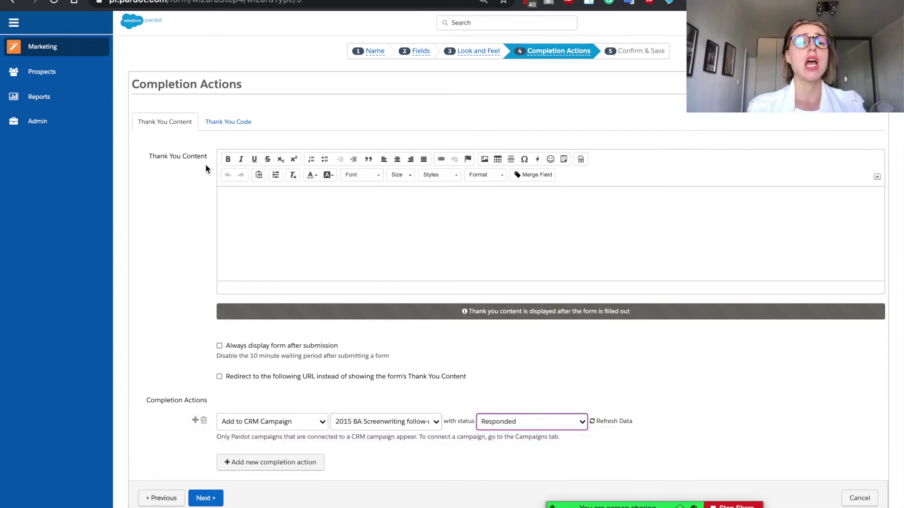
Enter 'Thank you!' as the thank-you content, check its HTML source, and continue to Confirm & Save
click(248, 216)
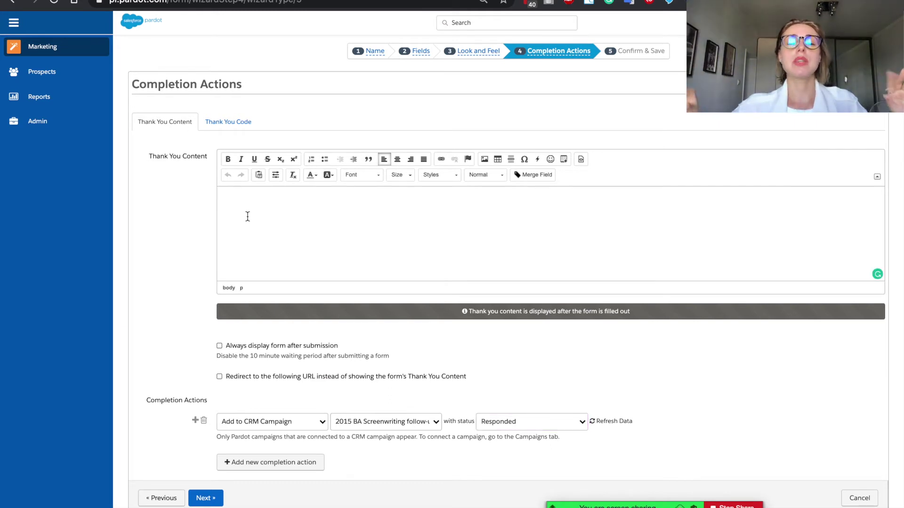
text(Than)
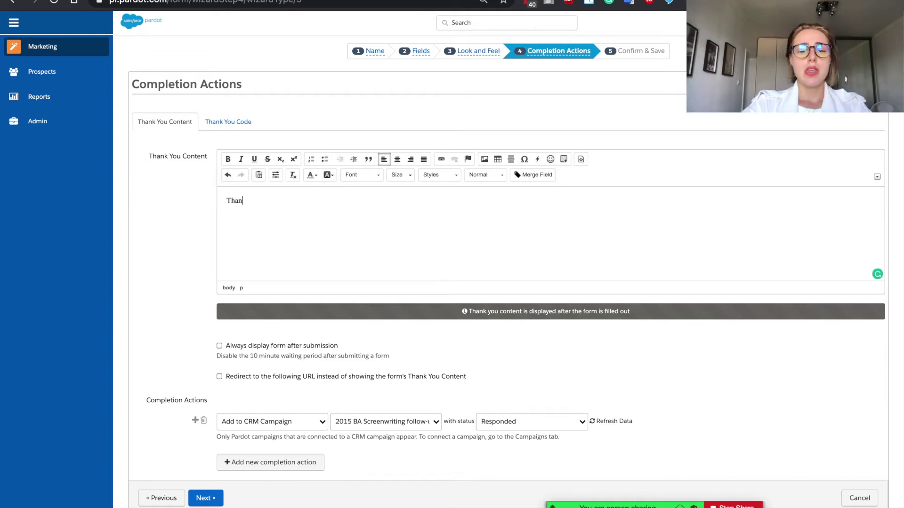
text(k you!)
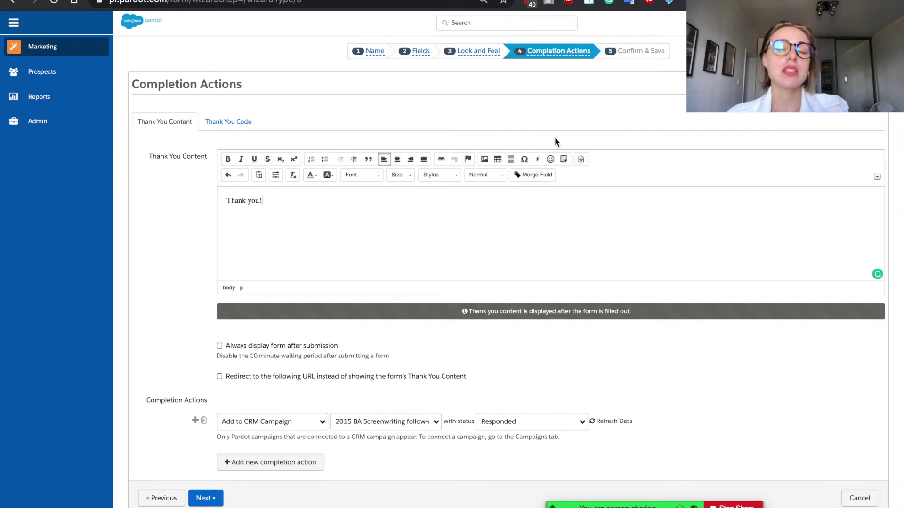
click(581, 160)
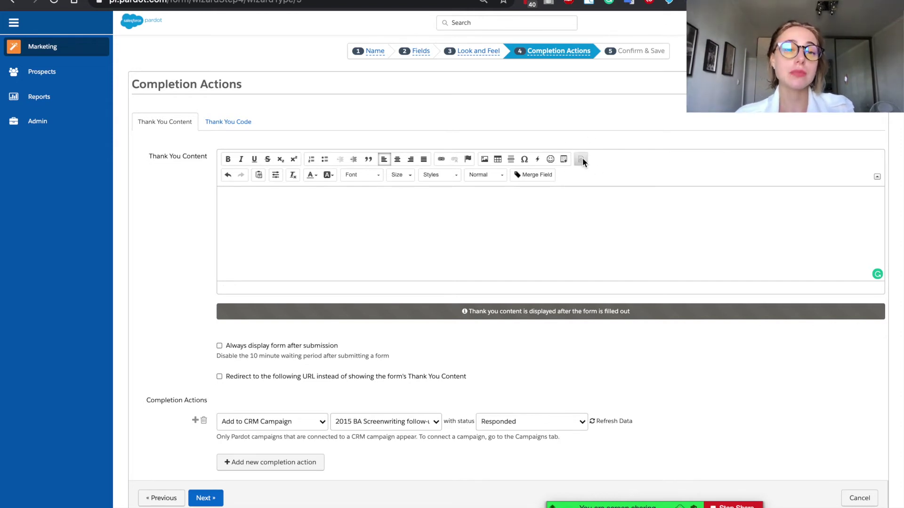
click(447, 242)
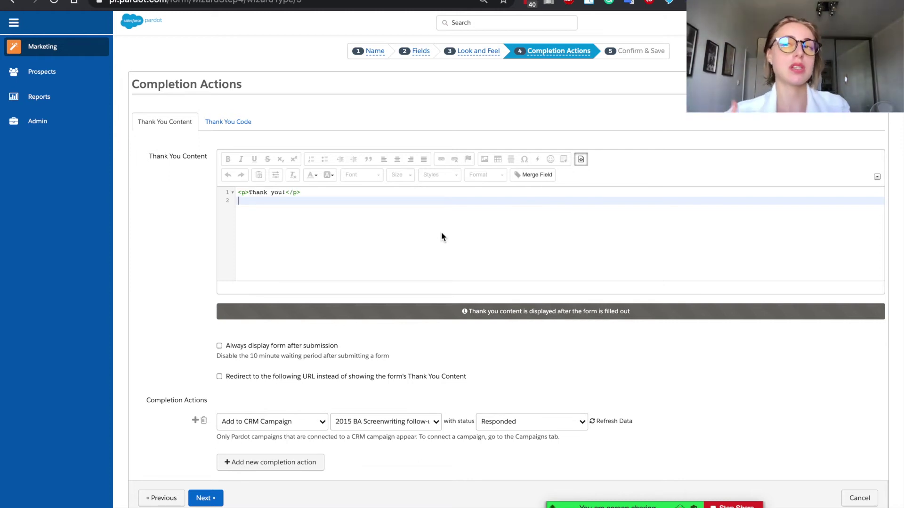
click(581, 160)
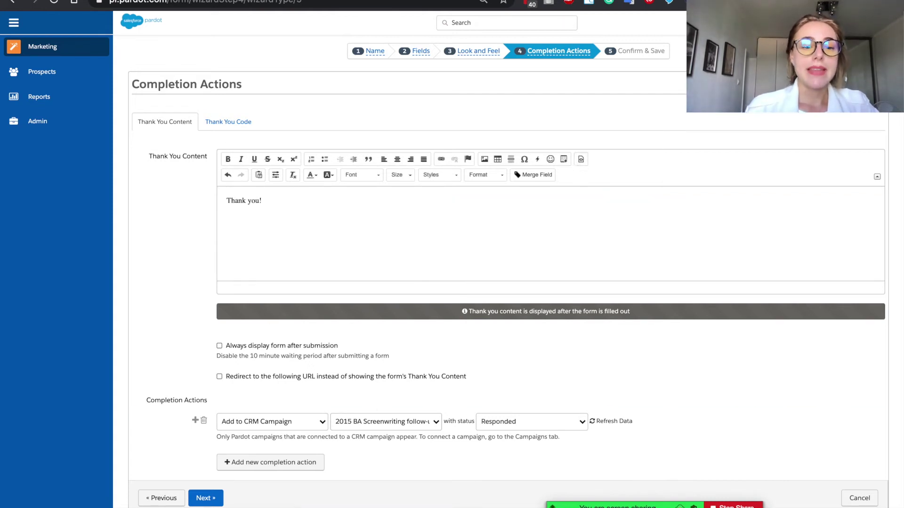
click(206, 499)
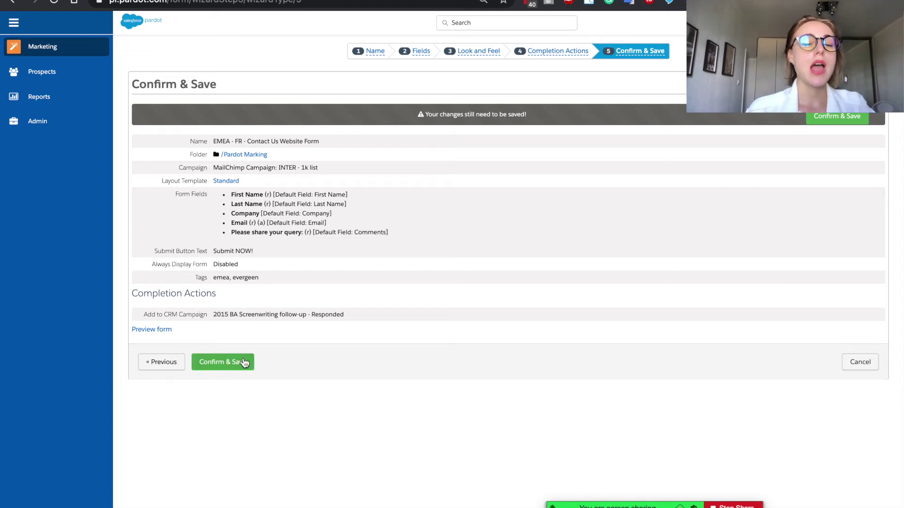
Confirm and save the form, then open its live page from the Link URL
click(223, 364)
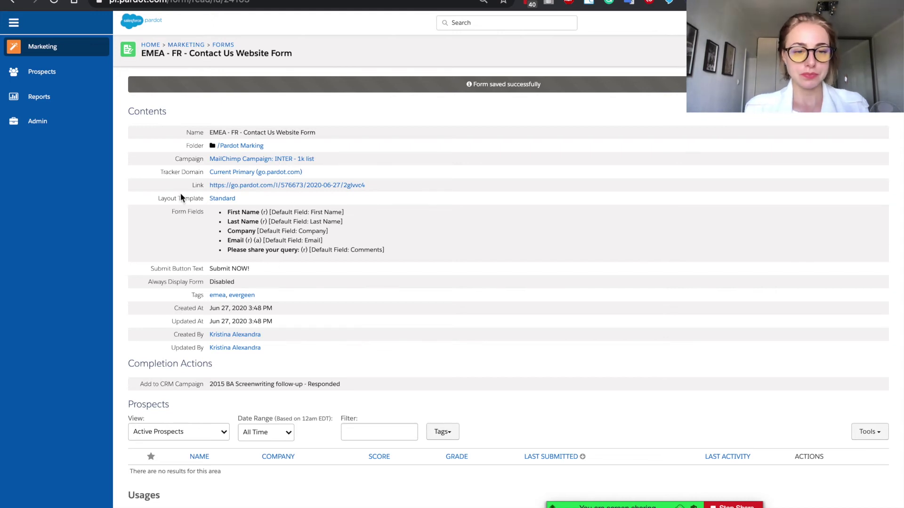
click(240, 185)
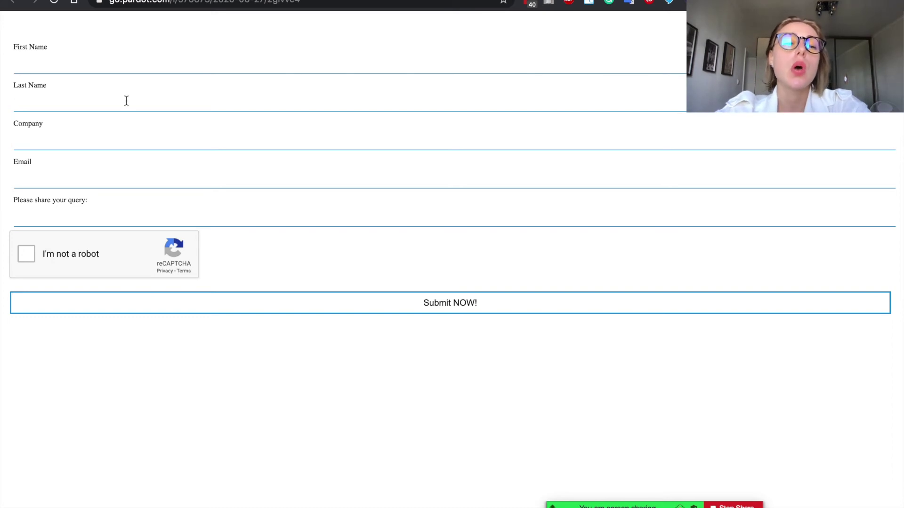
Tick 'I'm not a robot' on the live form and return to the form's details tab
click(27, 254)
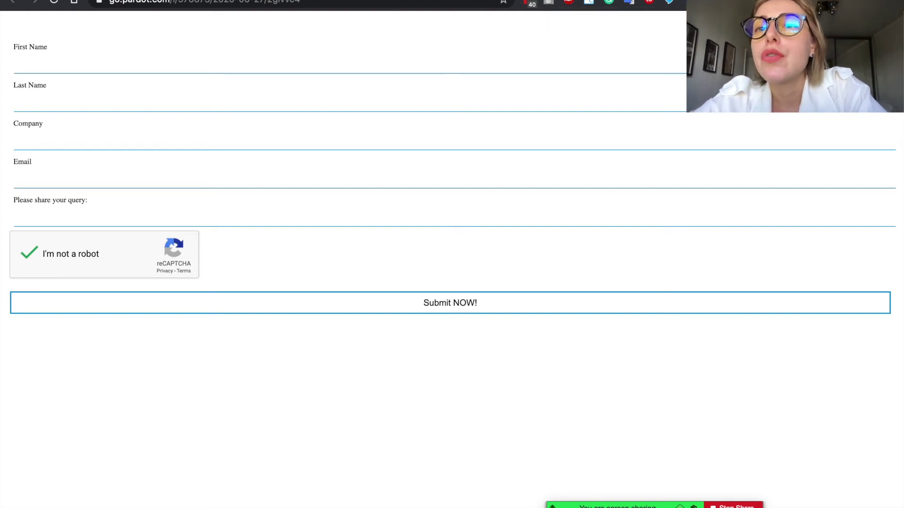
click(624, 0)
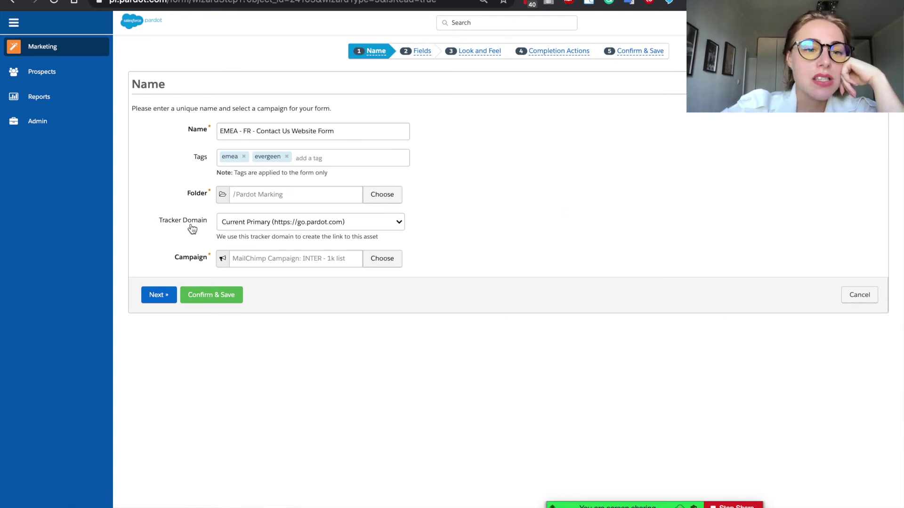
Cancel the form wizard and confirm discarding it to return to the EMEA - FR - Contact Us Website Form page
click(241, 229)
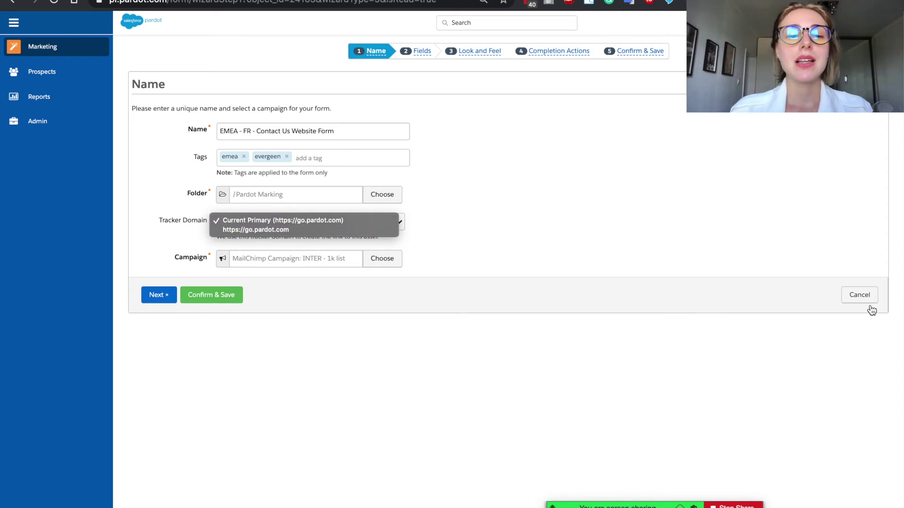
click(853, 299)
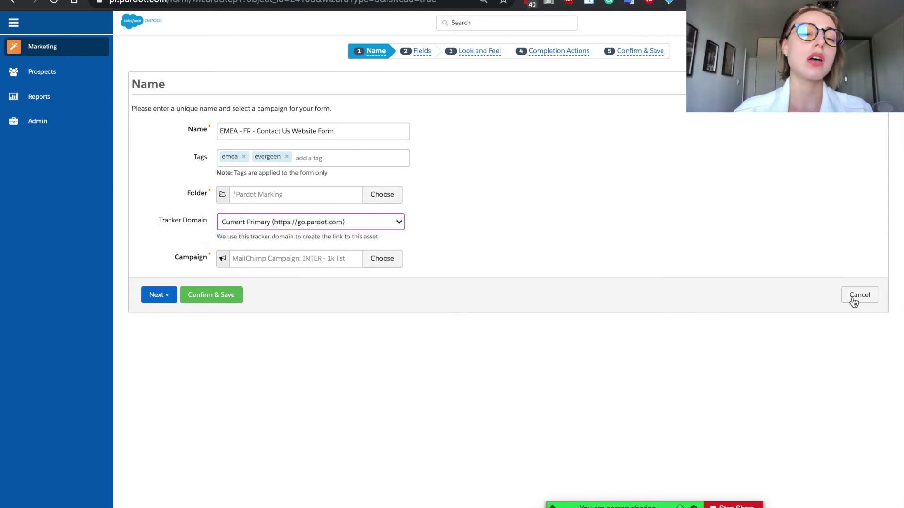
click(853, 299)
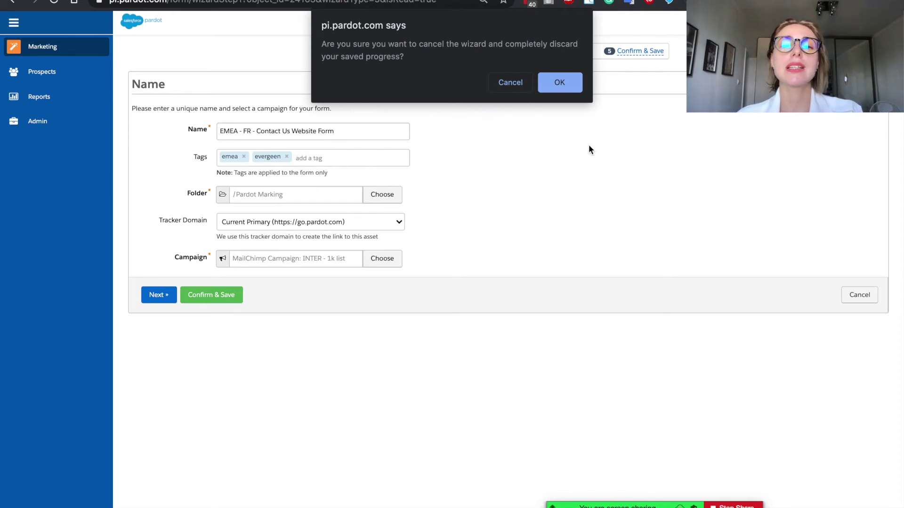
click(557, 85)
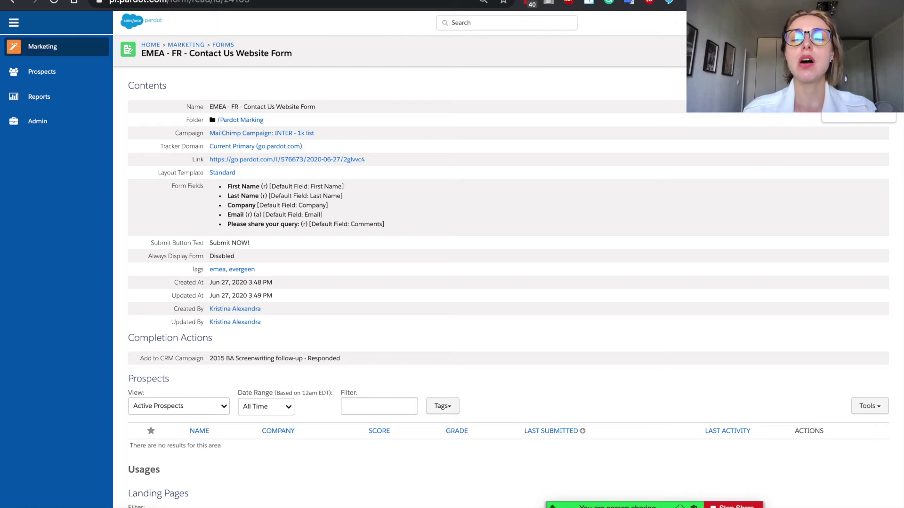
click(858, 87)
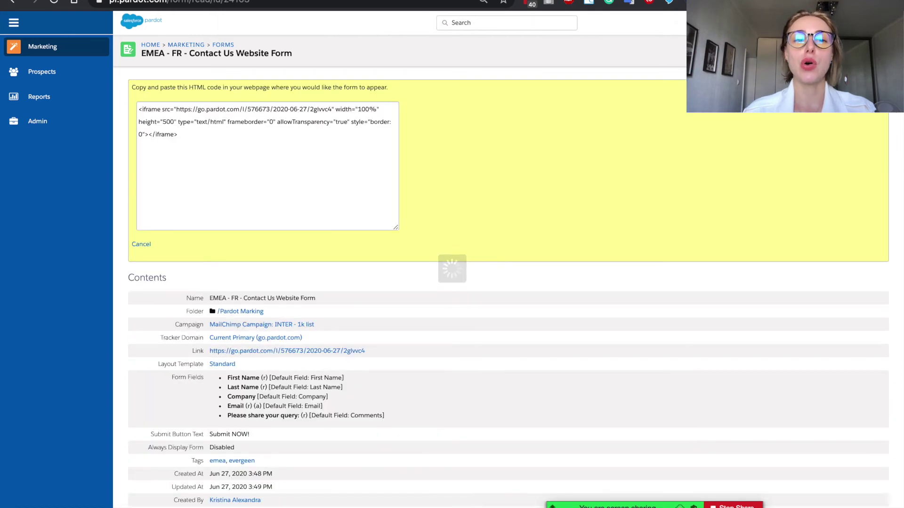
click(213, 147)
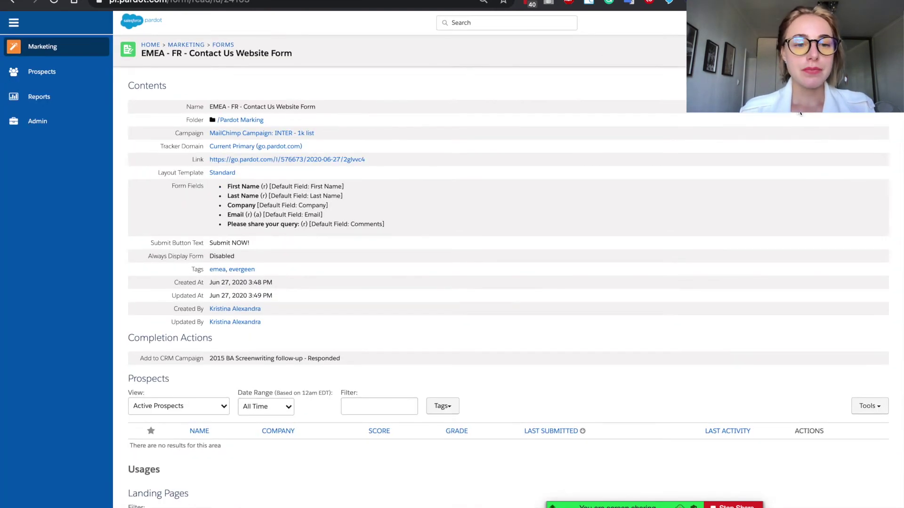
Open the BAPF Form report from the Forms list and highlight its 14,813 Total Views
click(223, 47)
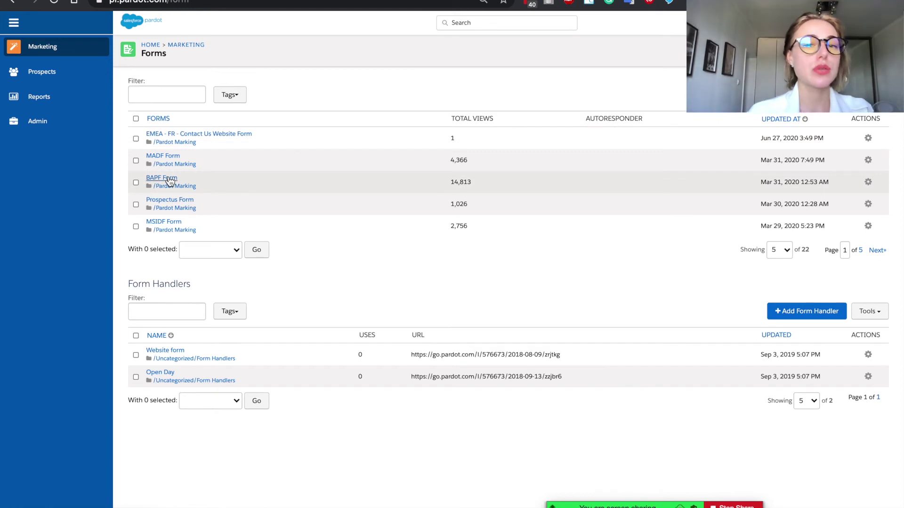
click(170, 181)
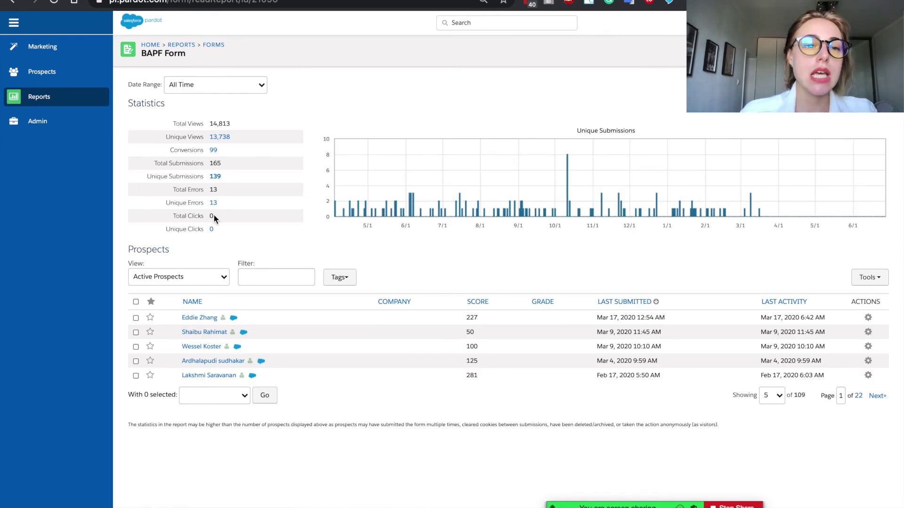
drag(170, 120, 208, 240)
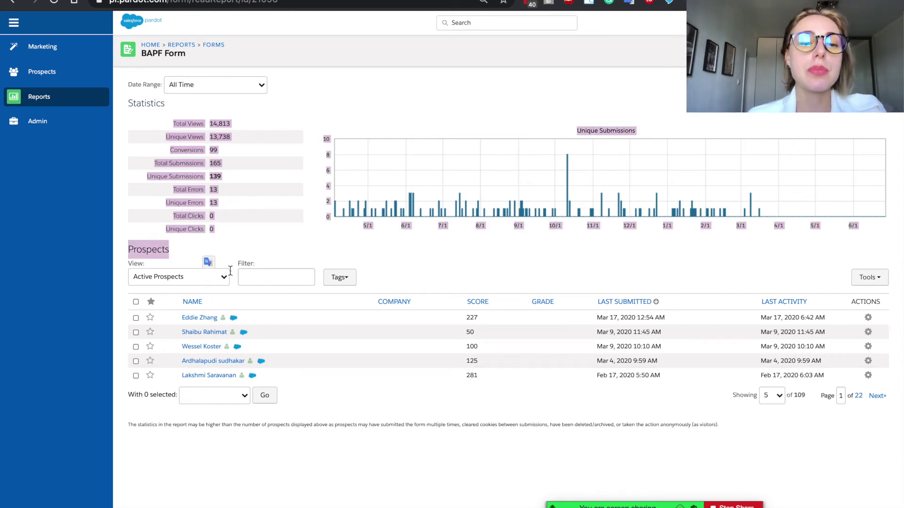
mouse_move(106, 46)
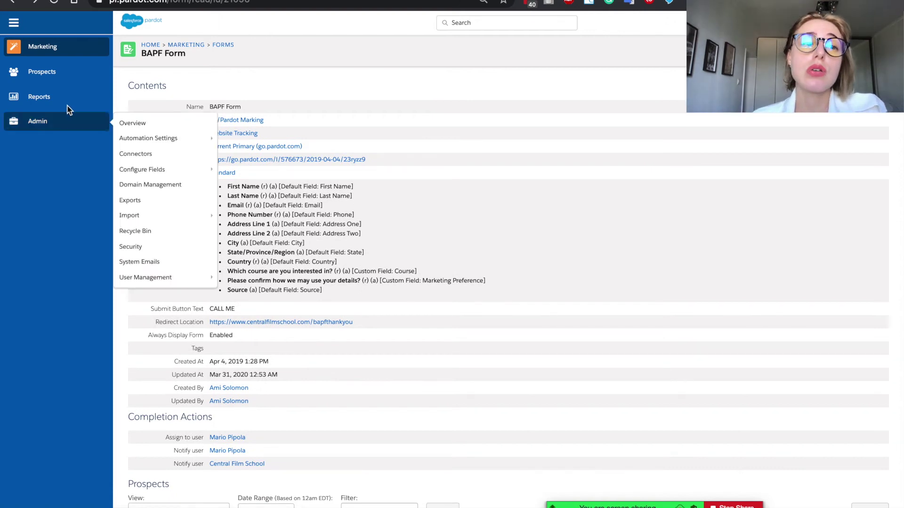
Go to the BAPF Form's details page showing its 11 fields and 'CALL ME' submit button
mouse_move(68, 103)
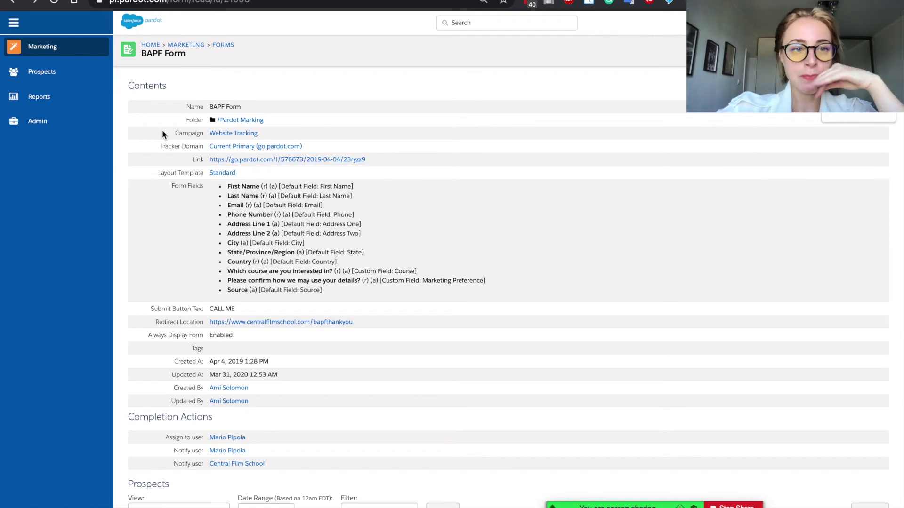
Return to the forms list and choose Marketing > Forms > Form Handlers to list the handlers
click(13, 2)
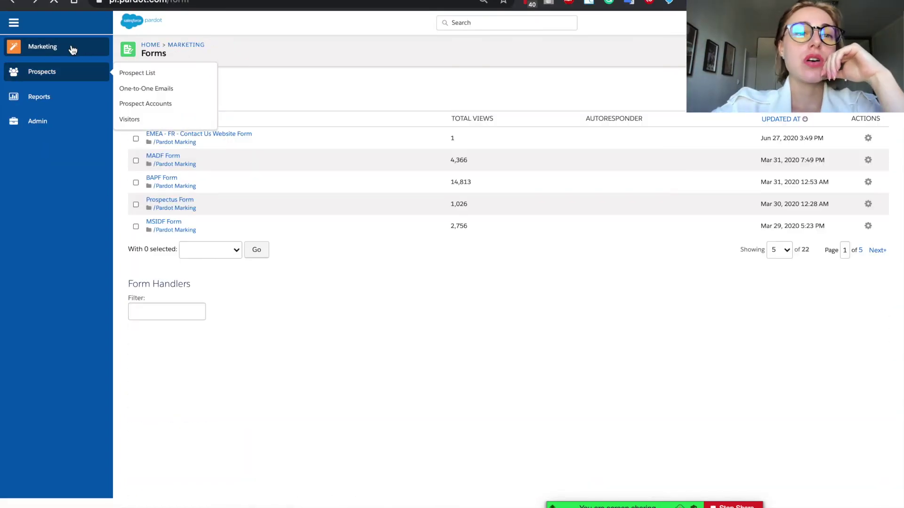
mouse_move(87, 78)
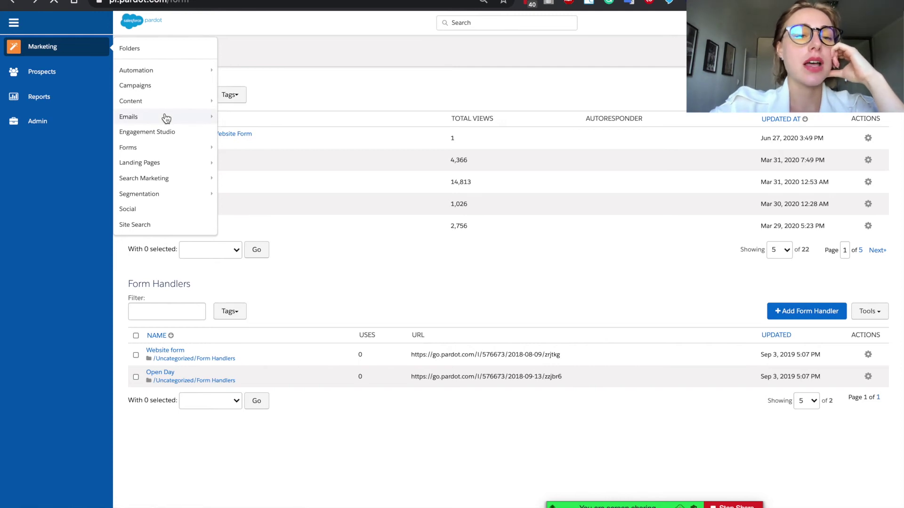
mouse_move(163, 157)
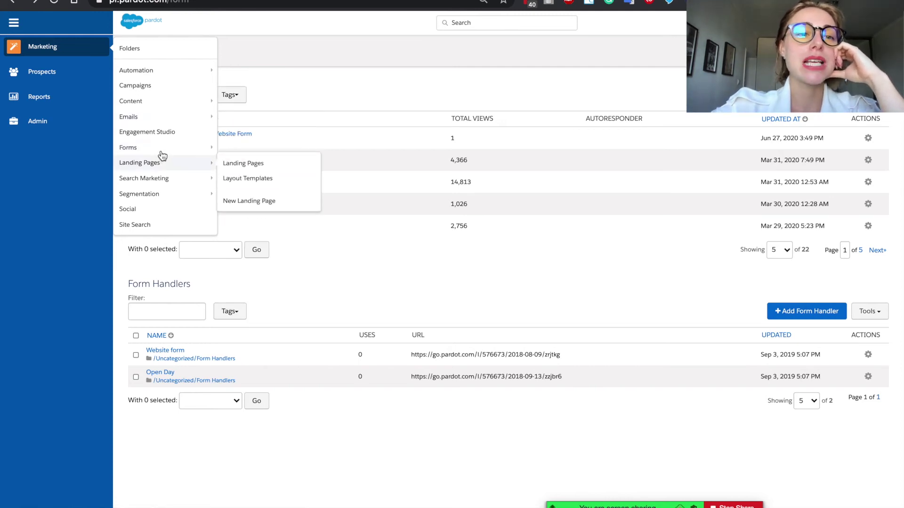
click(246, 165)
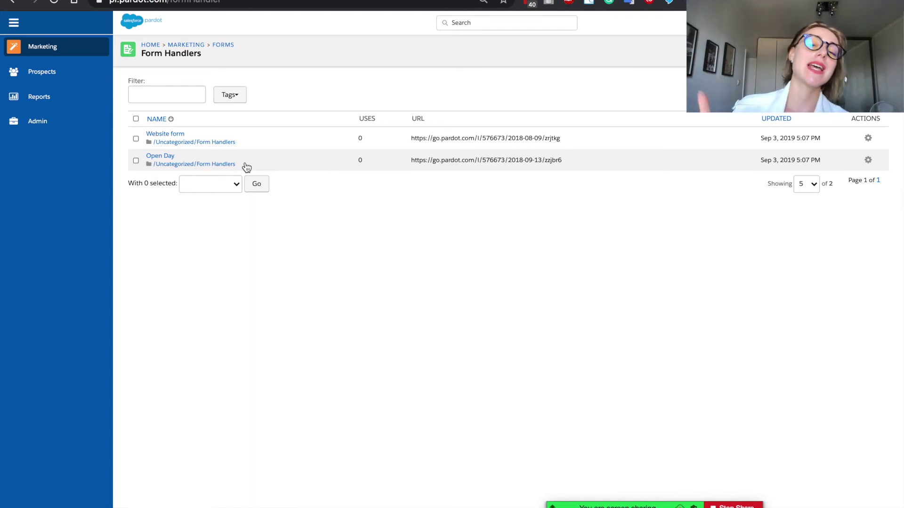
Add a new form handler and enter the name 'ASIA - Singapor - Contact Us Main'
click(850, 51)
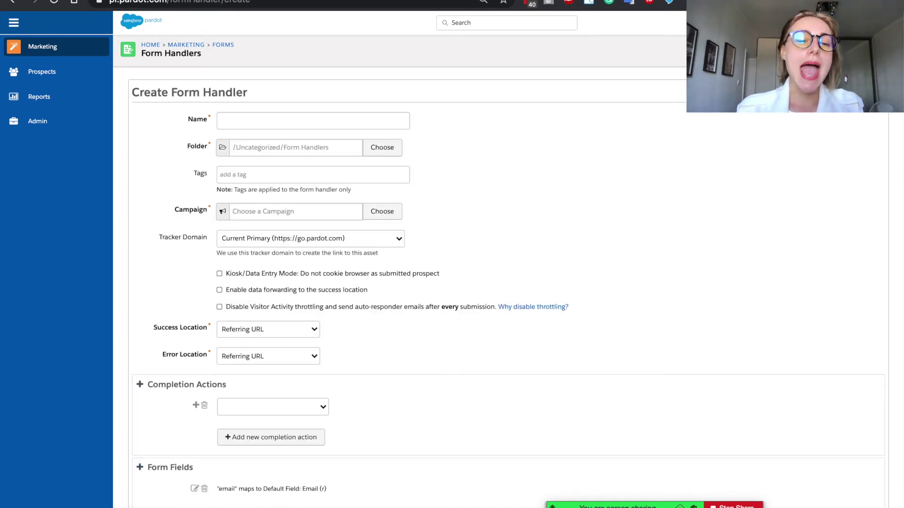
scroll(647, 323, down, 3)
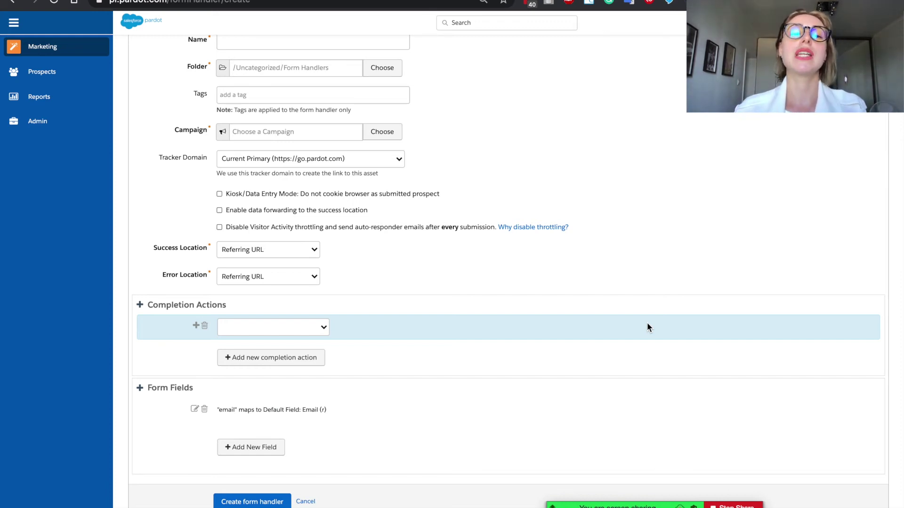
scroll(754, 231, up, 3)
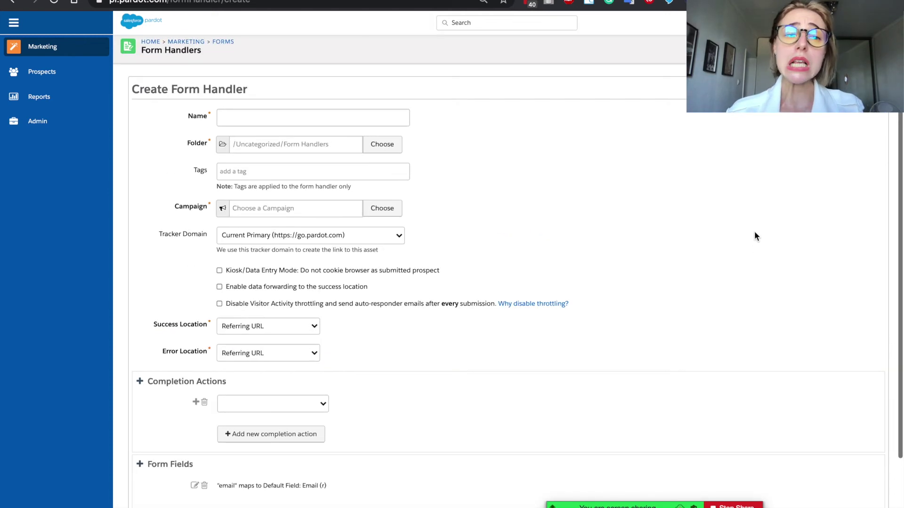
click(357, 116)
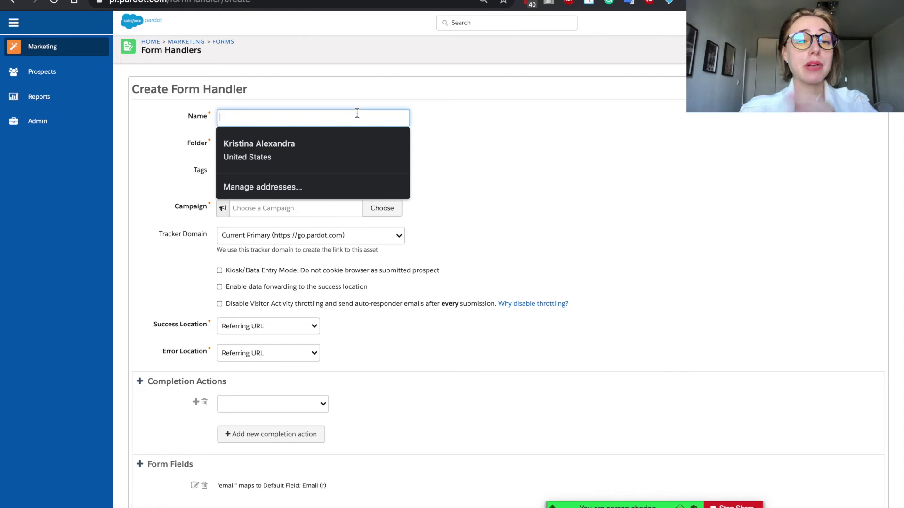
text(ASIA -)
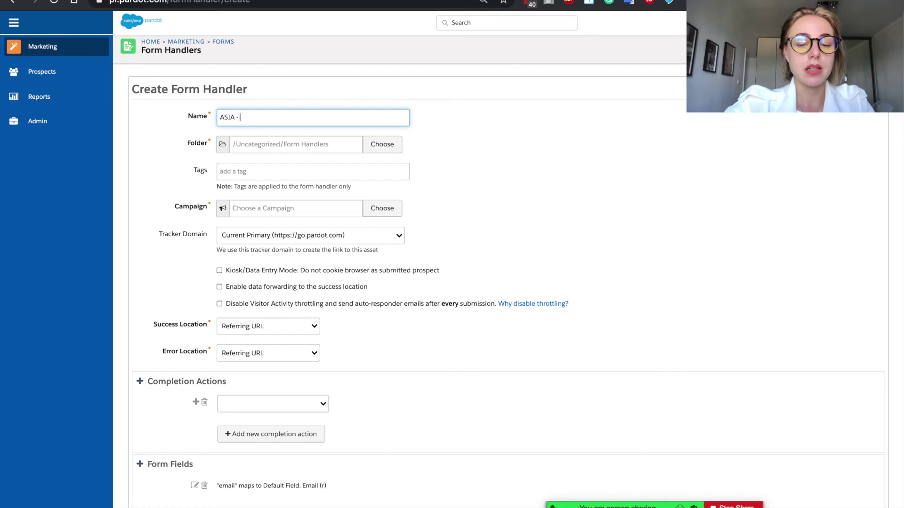
text(Singap)
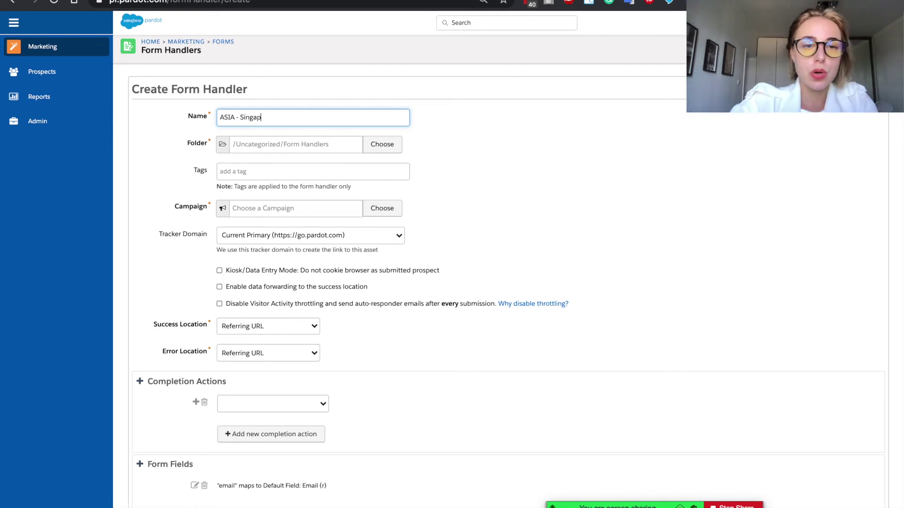
text(ore)
key(Return)
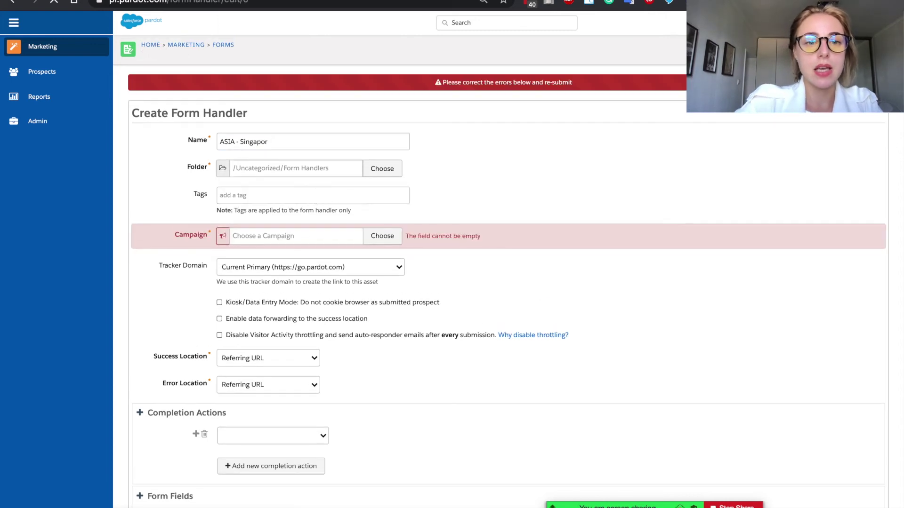
click(280, 142)
text(- )
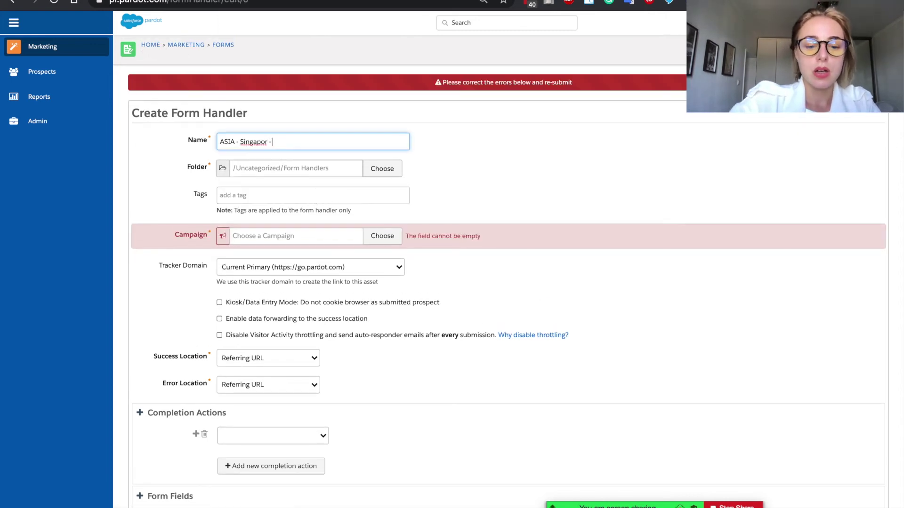
text(Contact Us)
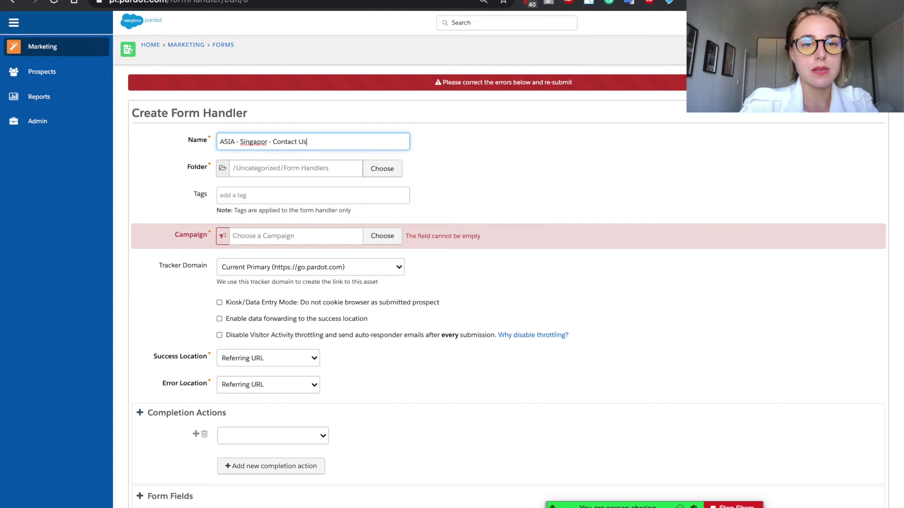
text( Main)
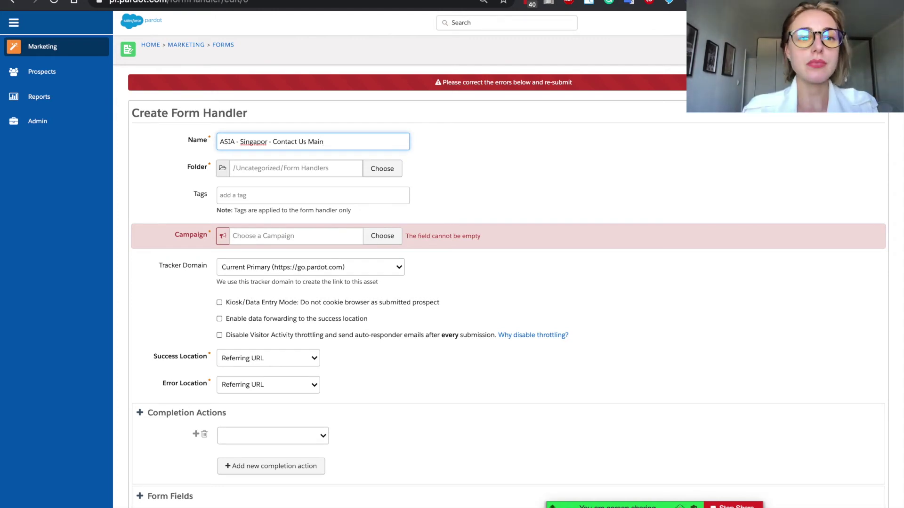
click(305, 170)
Put the form handler in the Pardot Marking folder and tag it asia
click(327, 246)
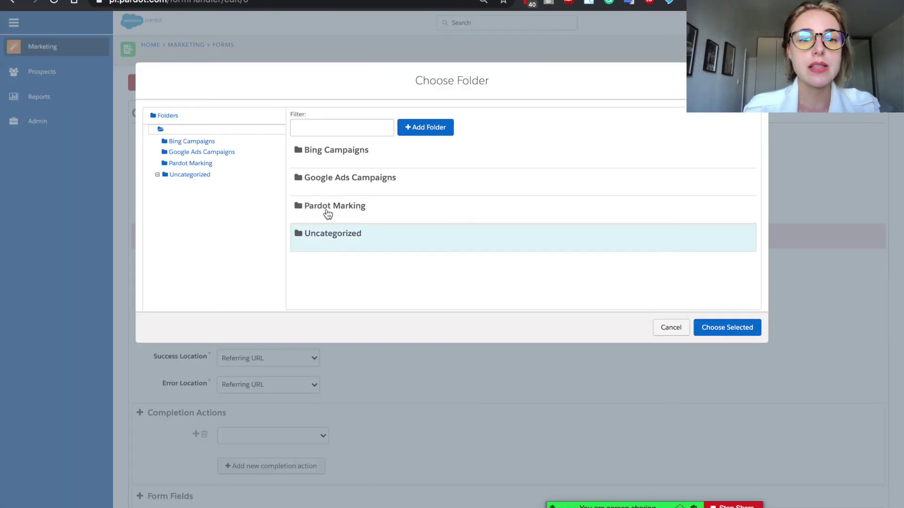
click(328, 214)
click(716, 327)
click(350, 198)
text(as)
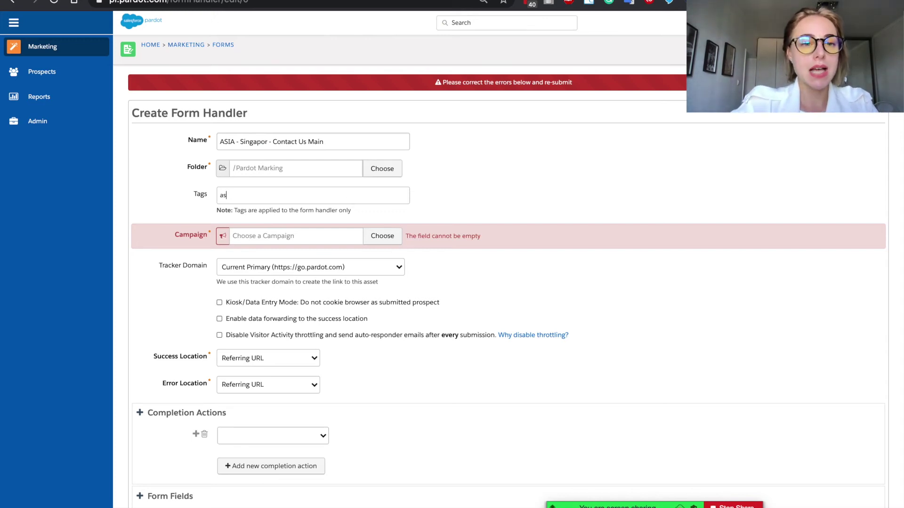
text(a)
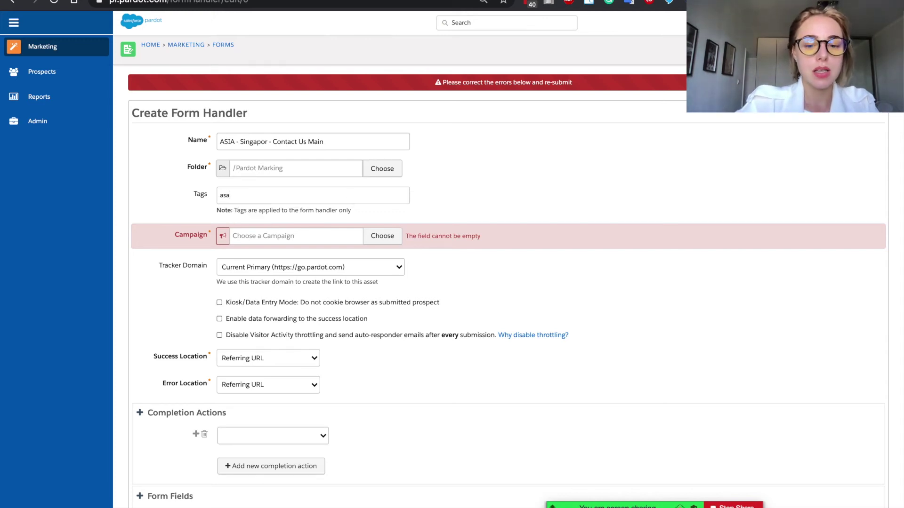
text(iia)
key(Return)
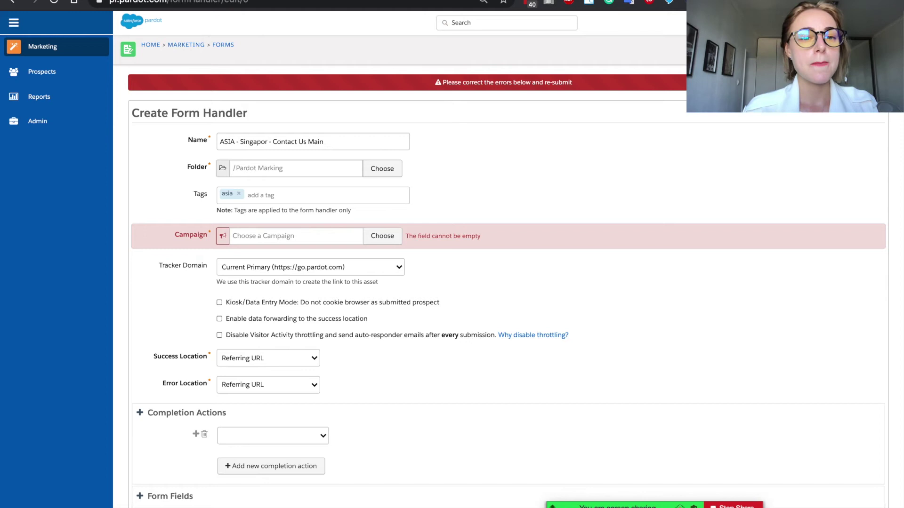
Assign the MA discounts for Alumni campaign to the form handler
click(328, 240)
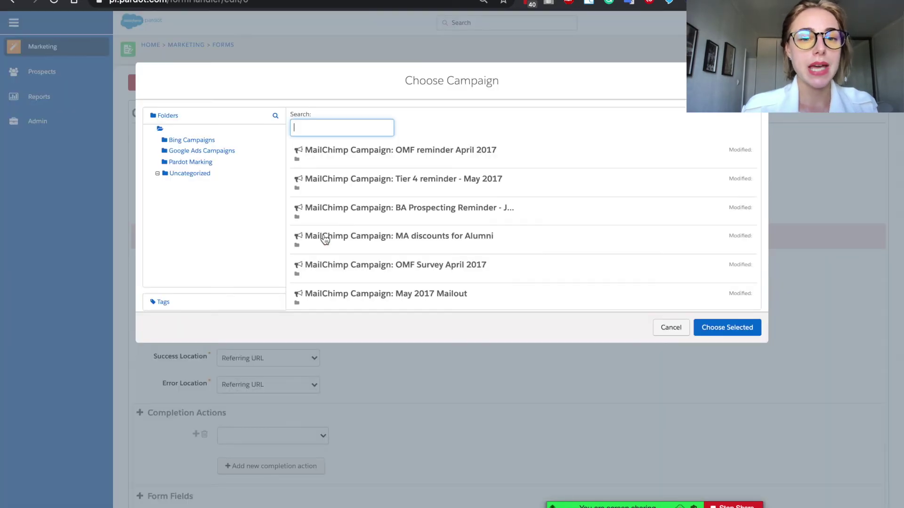
click(325, 239)
click(703, 329)
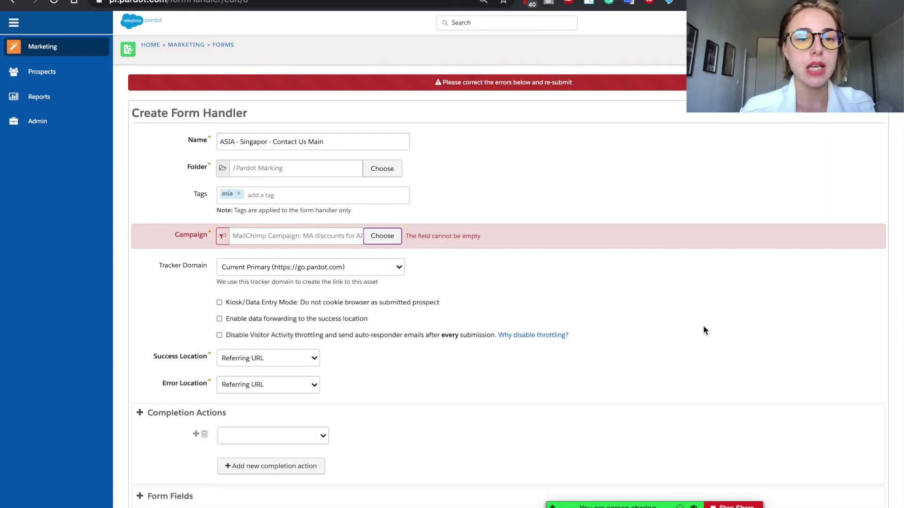
scroll(679, 347, down, 1)
scroll(680, 347, down, 2)
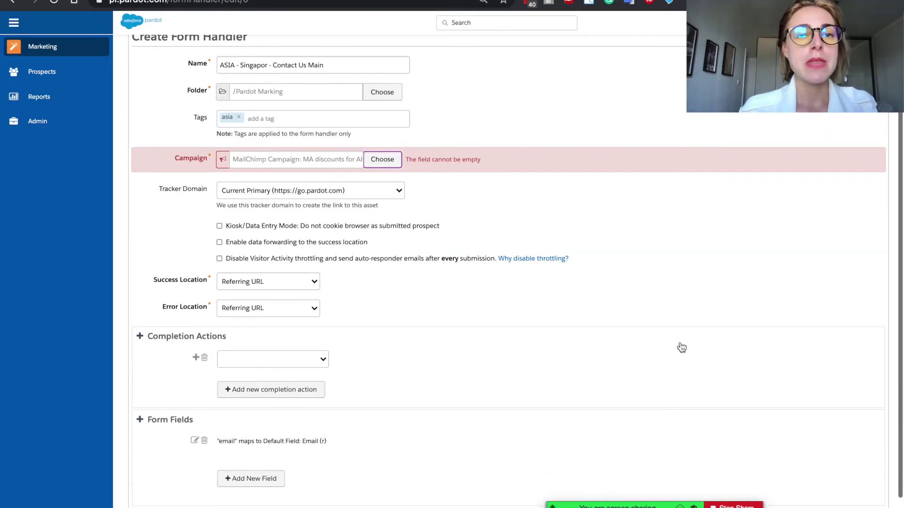
Keep the primary tracker domain and enable data forwarding to the success location
click(378, 195)
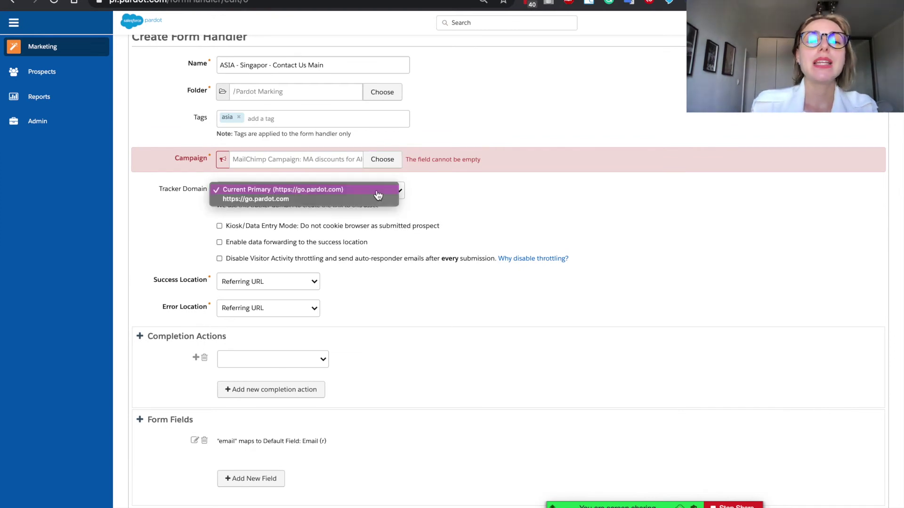
click(487, 198)
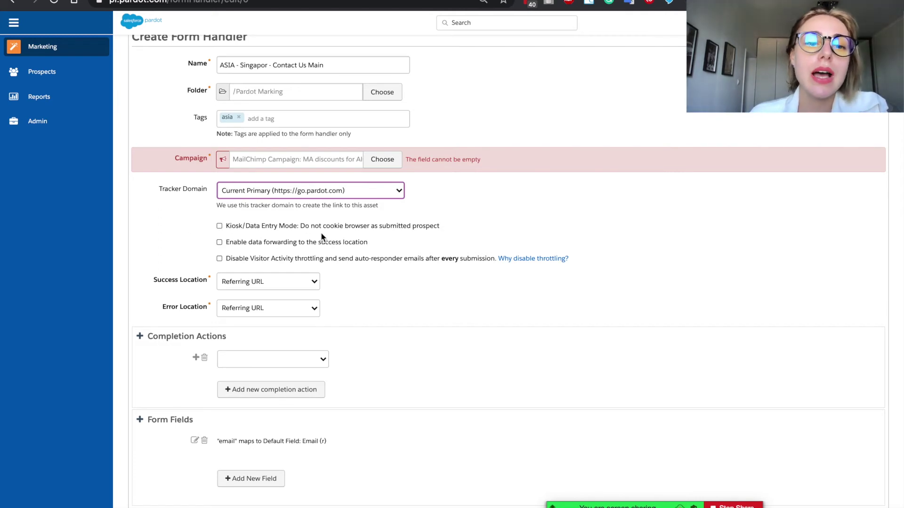
click(292, 244)
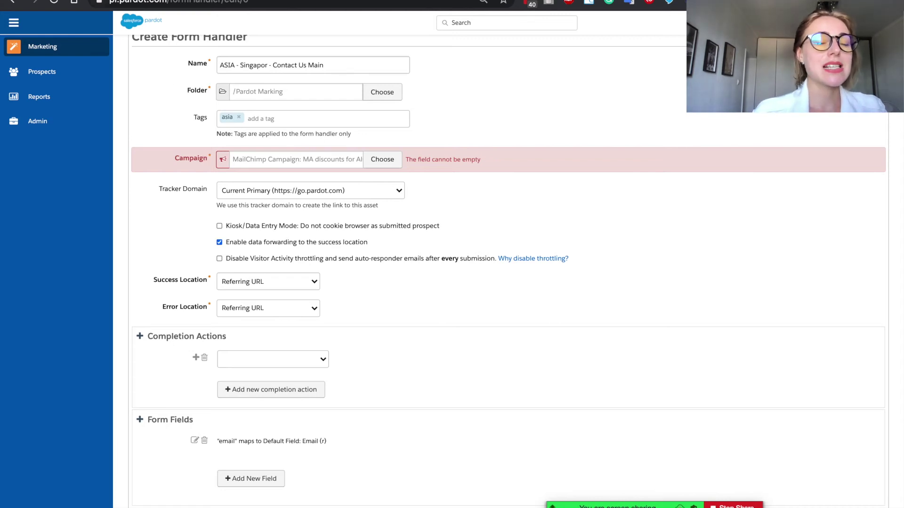
key(ctrl+shift+Tab)
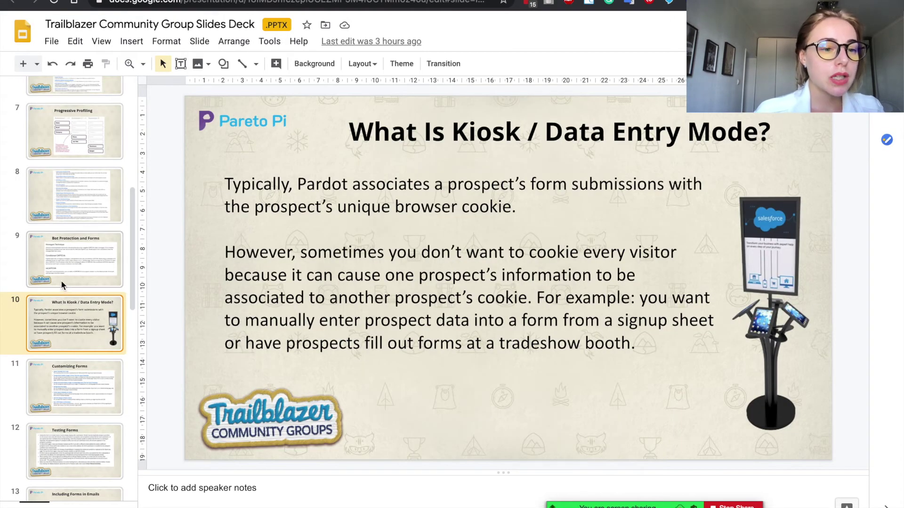
Browse the Add a Pardot Form, Bot Protection, Progressive Profiling and form-field topic slides
scroll(61, 281, down, 5)
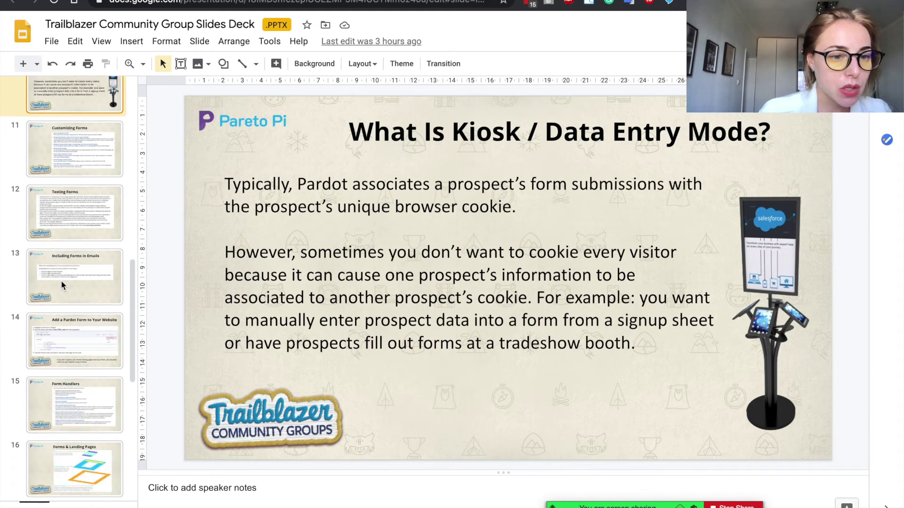
scroll(60, 281, down, 1)
click(61, 281)
scroll(60, 281, down, 1)
scroll(60, 281, up, 5)
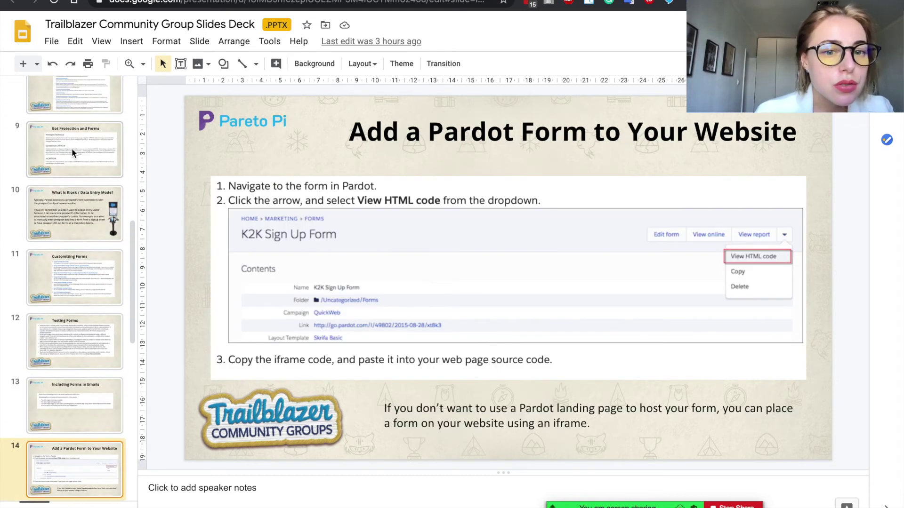
click(71, 148)
scroll(72, 149, up, 2)
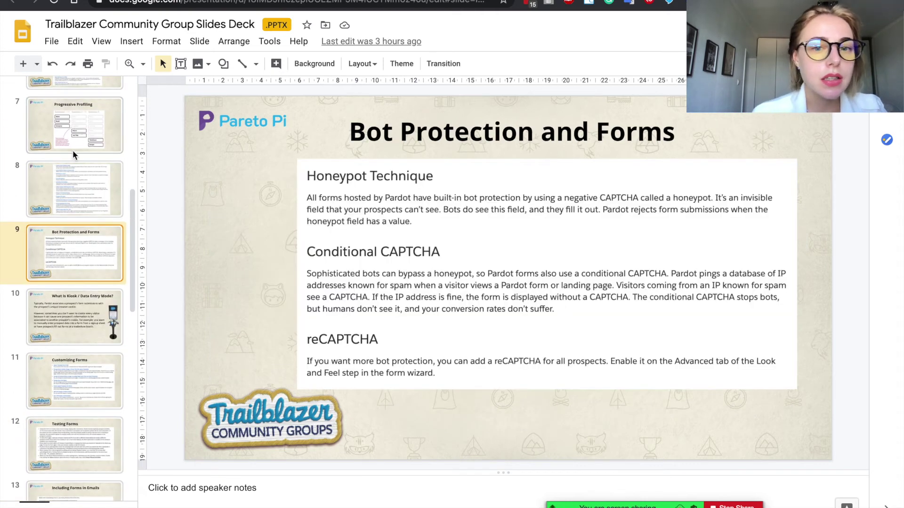
click(72, 150)
click(70, 182)
scroll(70, 181, up, 2)
scroll(70, 181, down, 4)
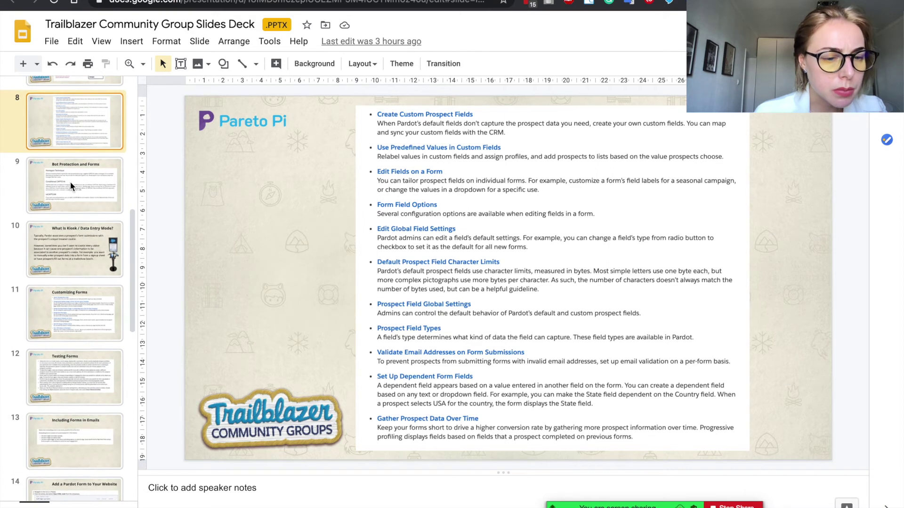
scroll(69, 181, down, 3)
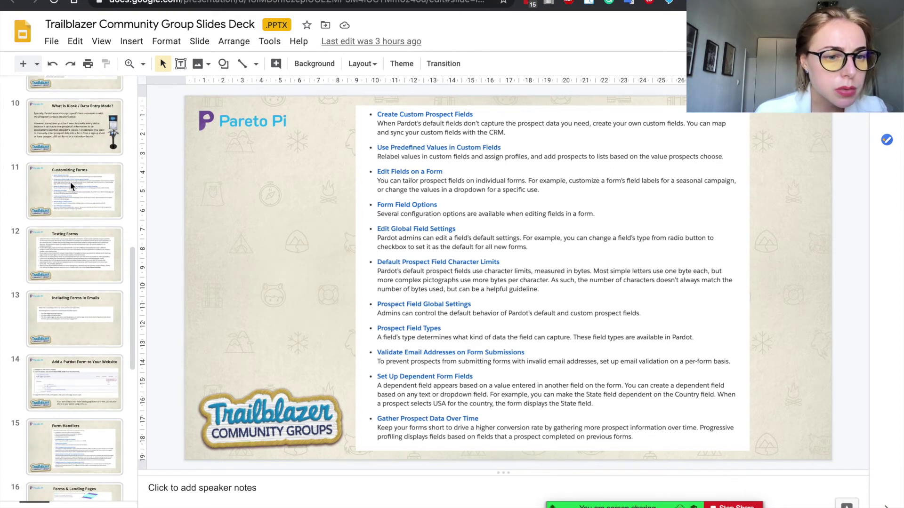
scroll(74, 286, down, 5)
scroll(74, 287, down, 2)
Review the layout template, lead generation, report and Form Handlers slides, then return to Pardot
click(78, 312)
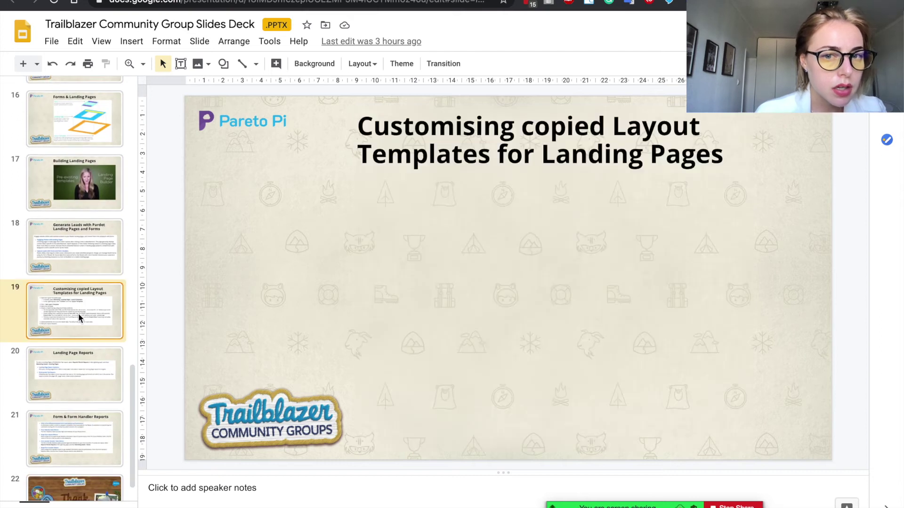
click(68, 259)
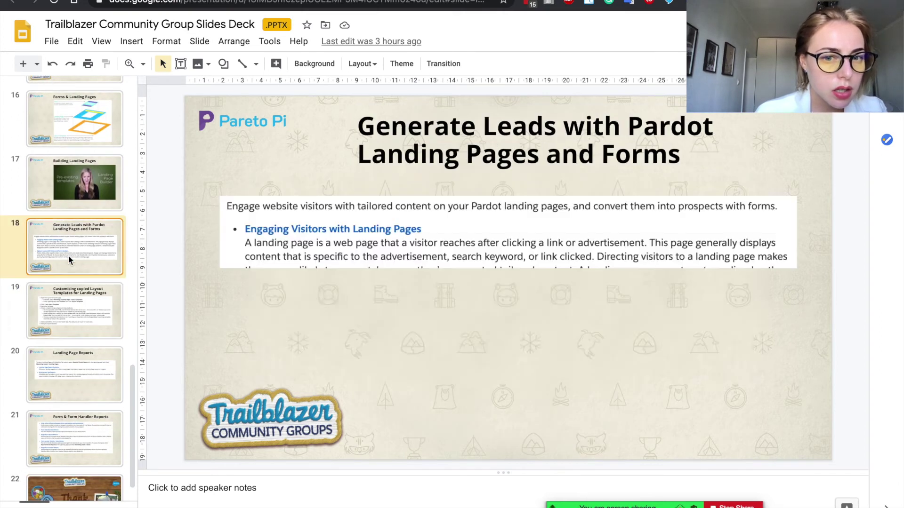
click(72, 388)
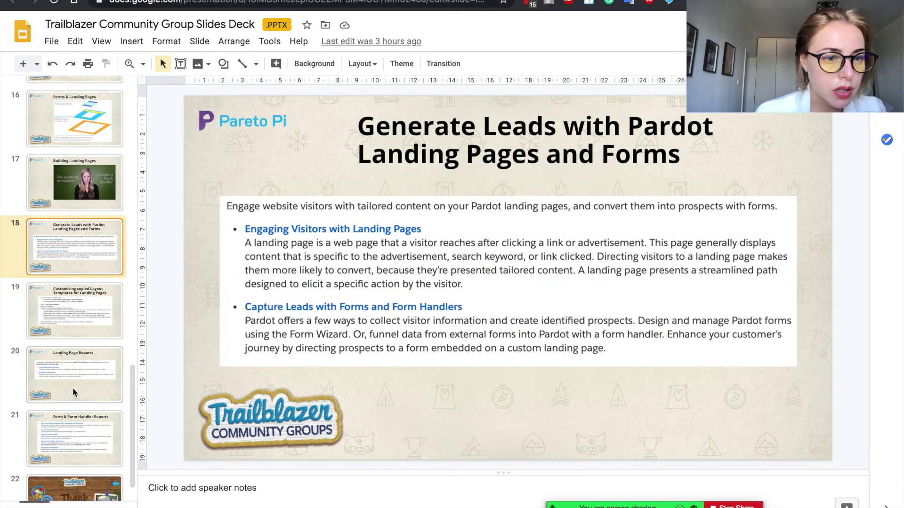
click(70, 430)
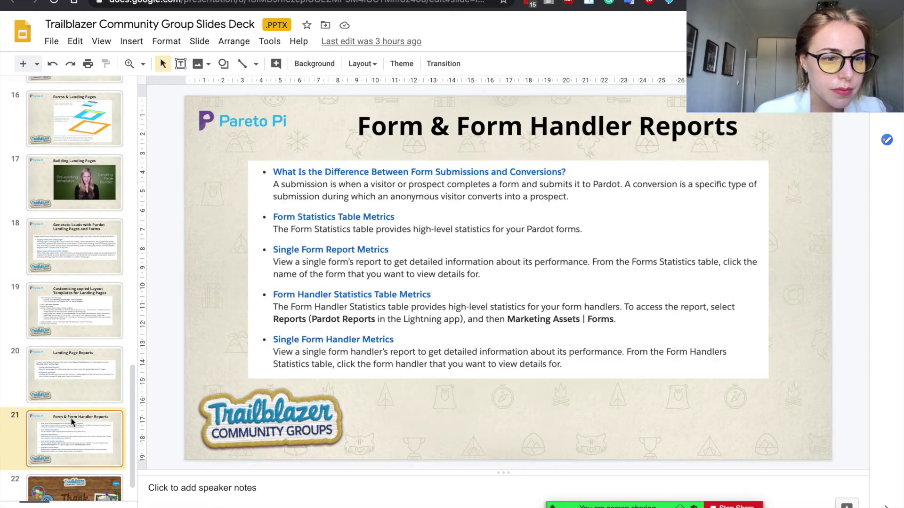
scroll(69, 296, up, 3)
scroll(71, 246, up, 2)
click(71, 238)
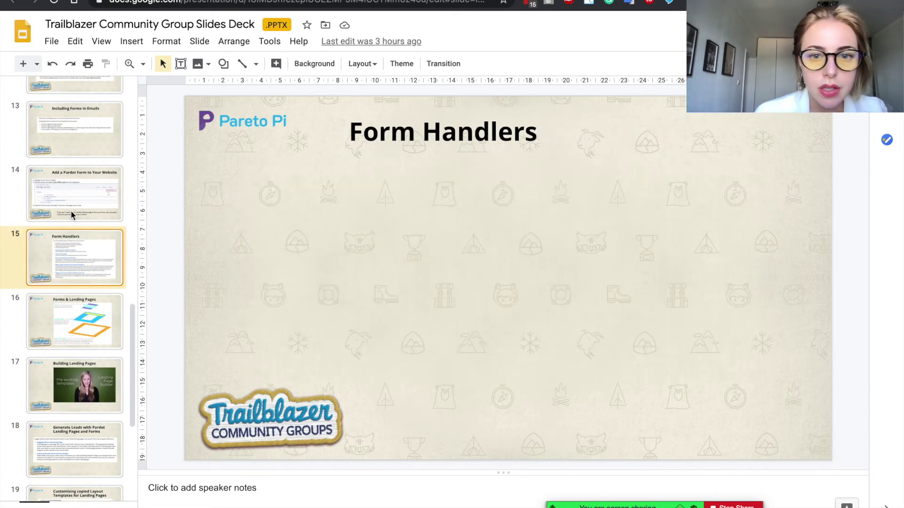
click(69, 200)
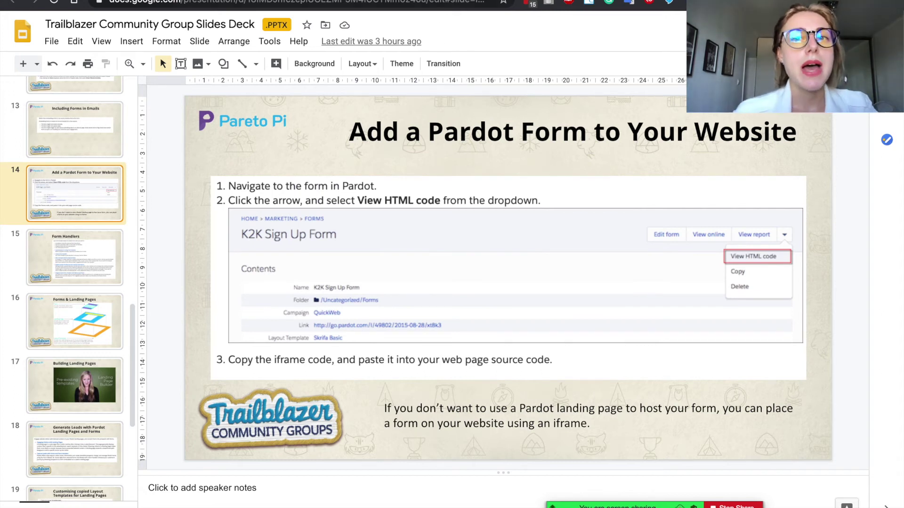
click(636, 1)
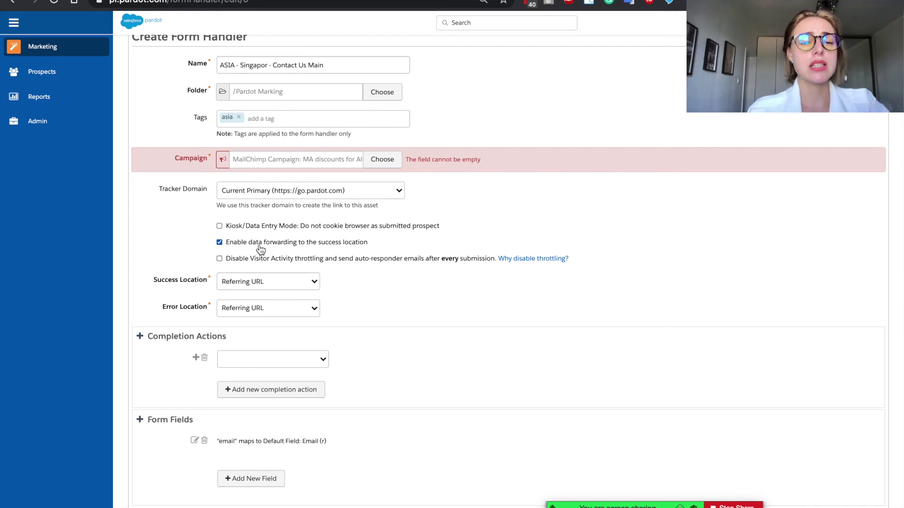
Try a Specific URL success location, then swap data forwarding for Kiosk/Data Entry Mode
click(266, 282)
click(267, 290)
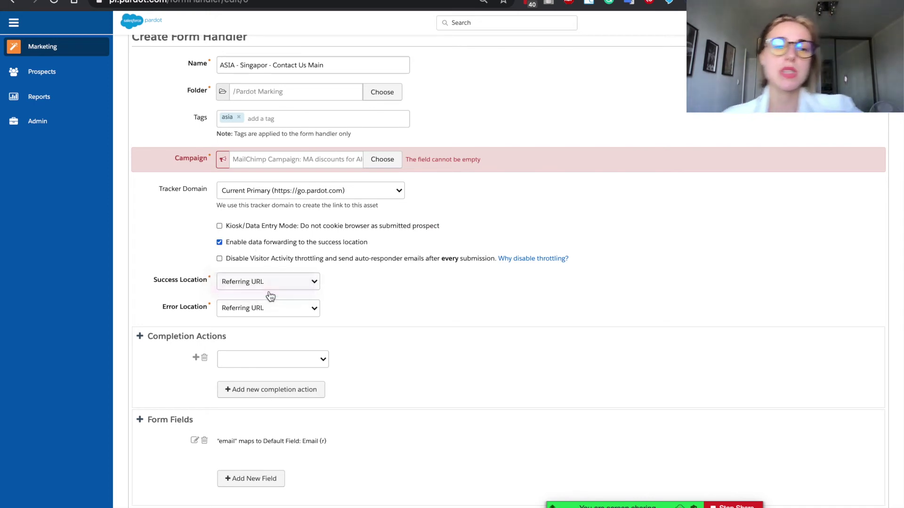
click(277, 307)
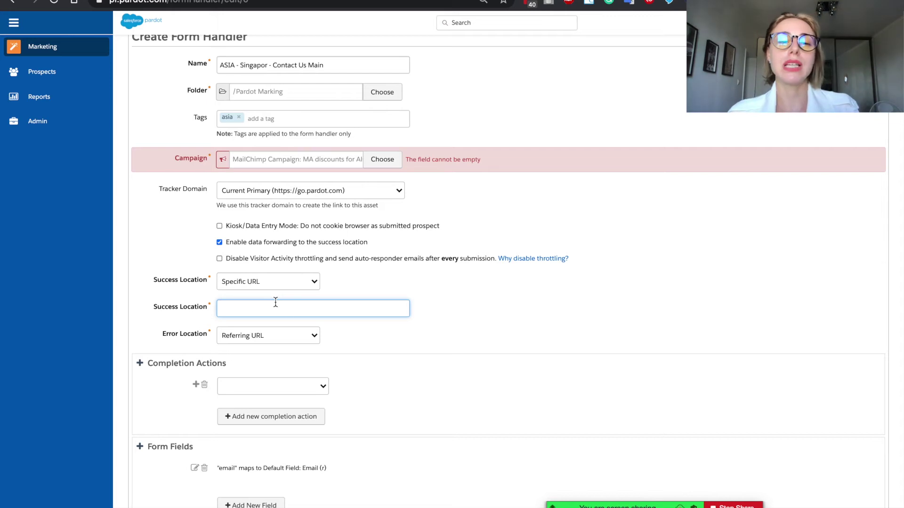
click(244, 241)
click(242, 229)
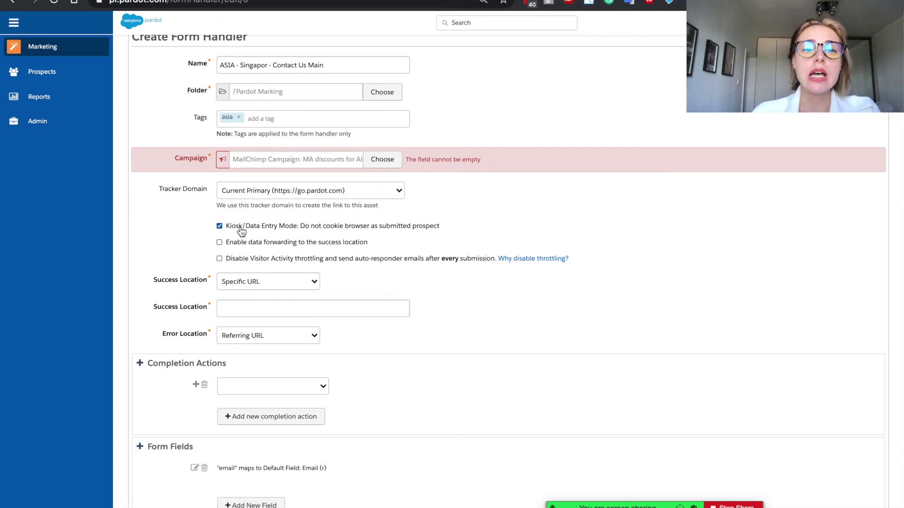
drag(300, 230, 442, 231)
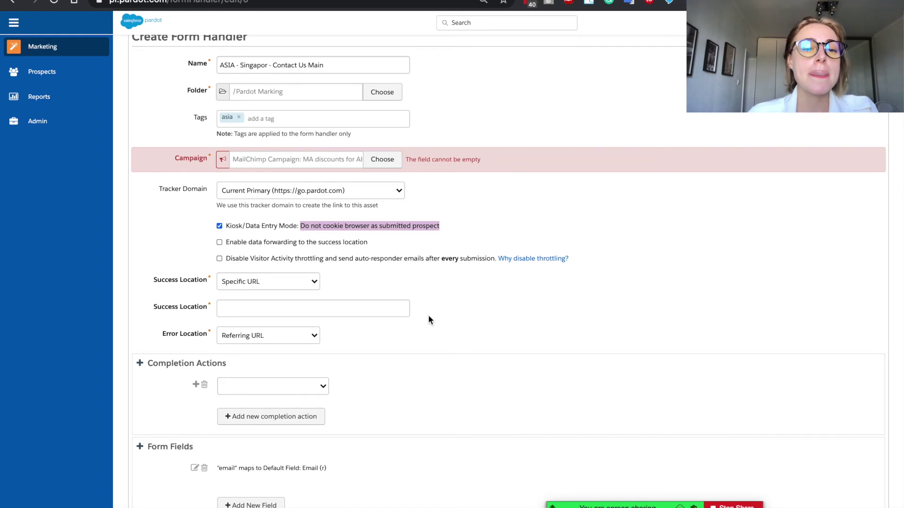
Leave both the error and success locations set to Referring URL
click(278, 338)
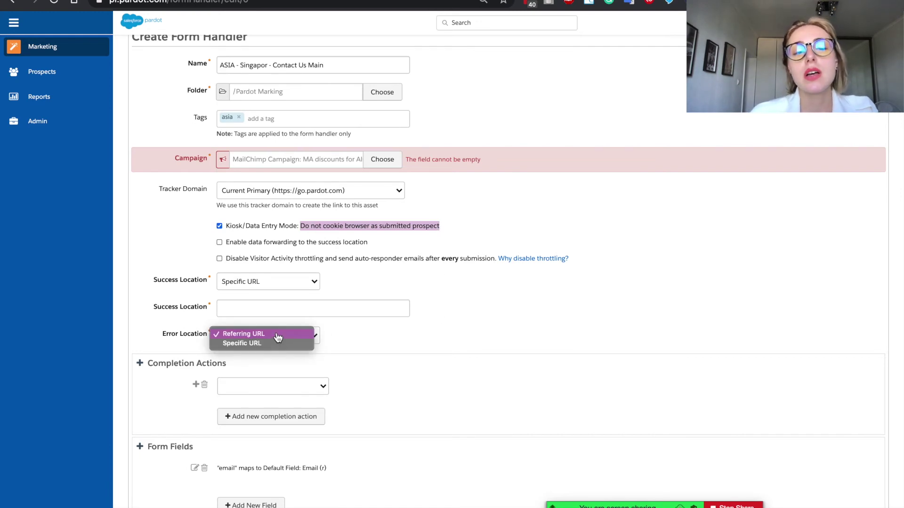
click(264, 290)
click(264, 290)
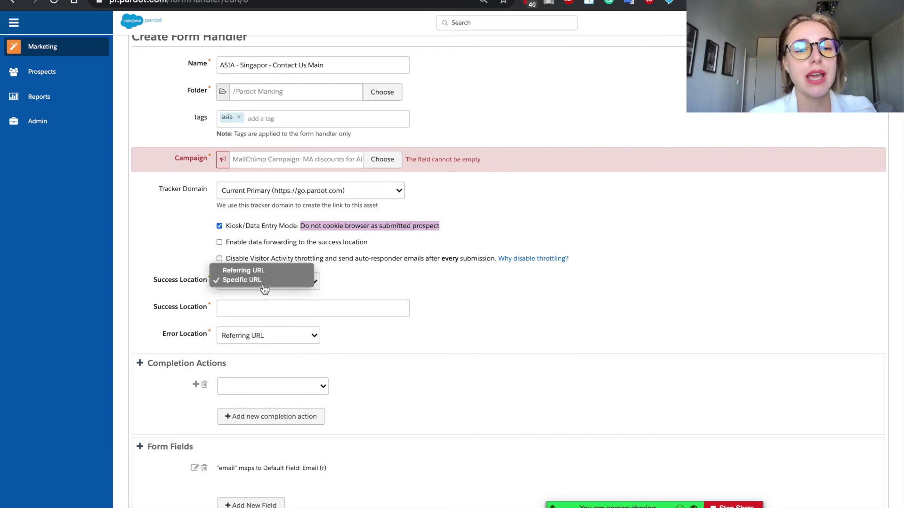
click(258, 270)
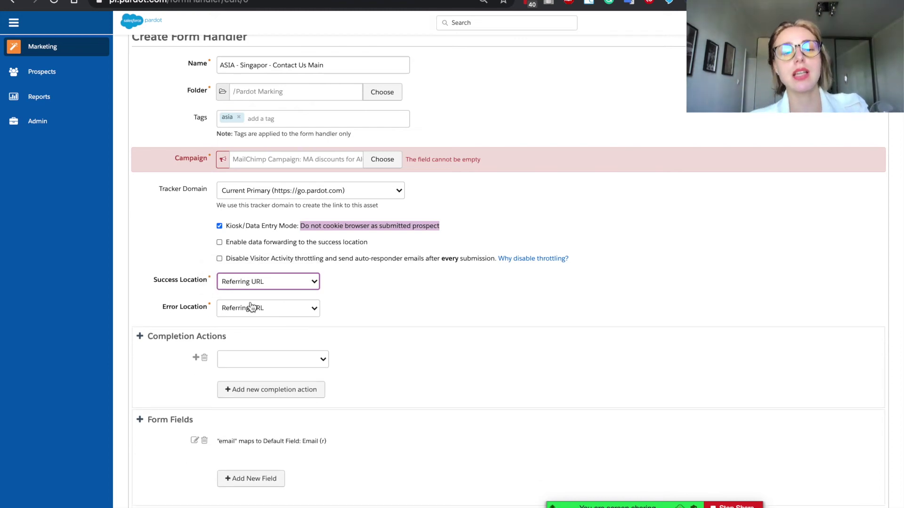
click(337, 301)
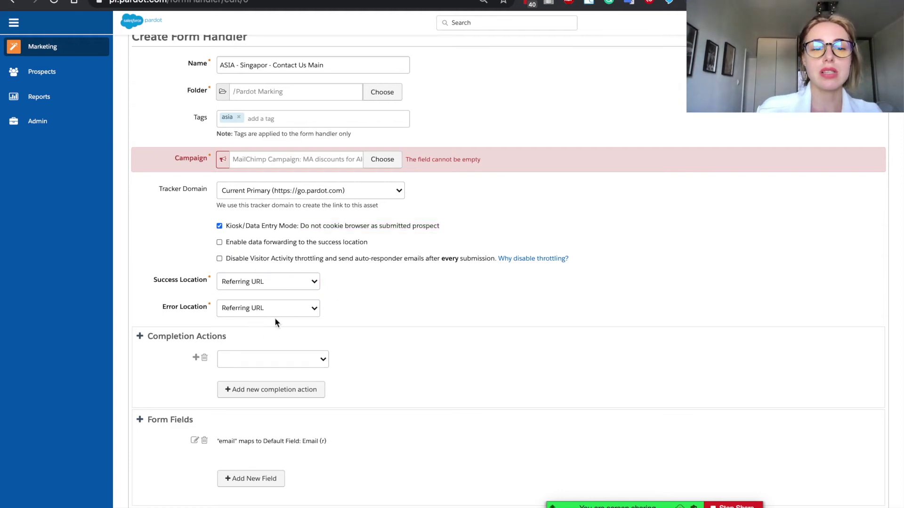
scroll(289, 347, down, 1)
click(299, 330)
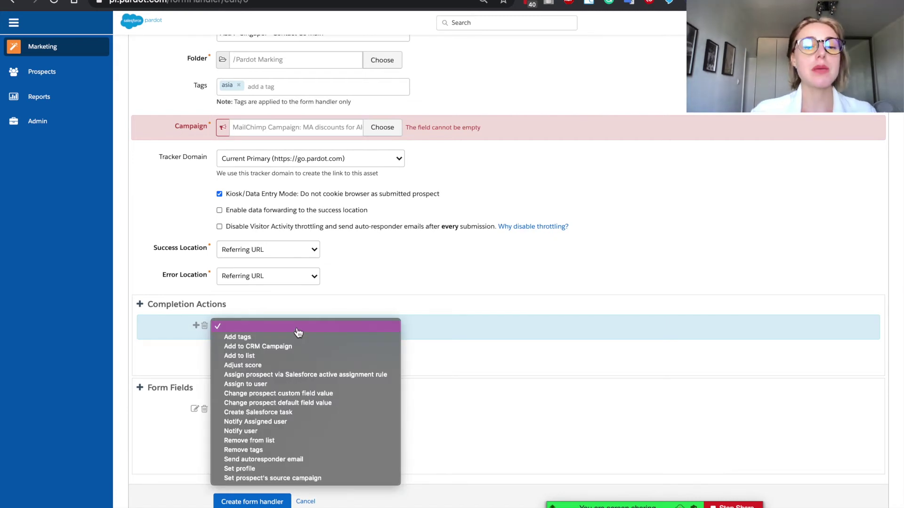
Choose 'Send autoresponder email' as the form handler's completion action
click(285, 460)
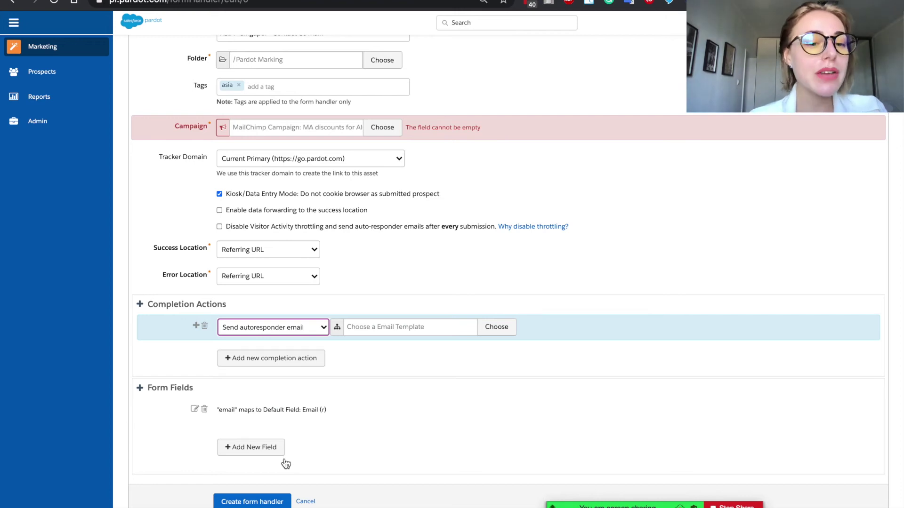
Add a new form field with the external field name first_name
click(277, 447)
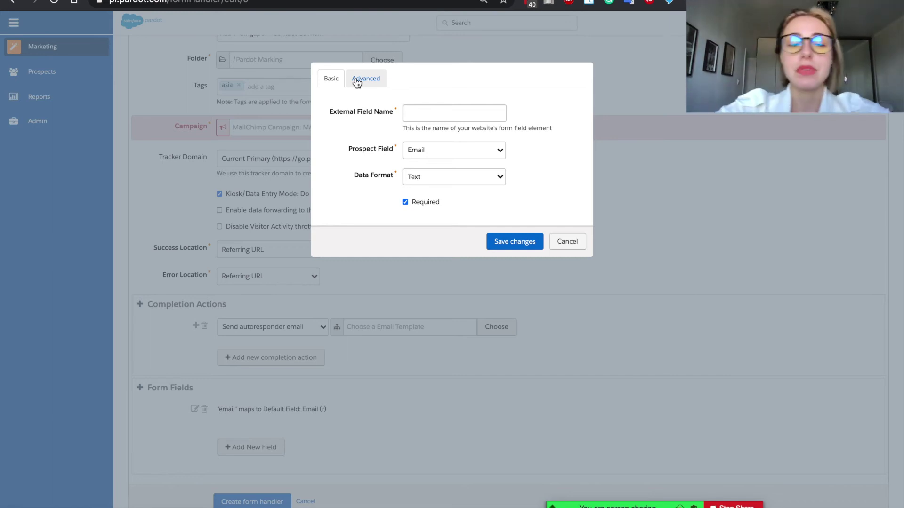
click(418, 110)
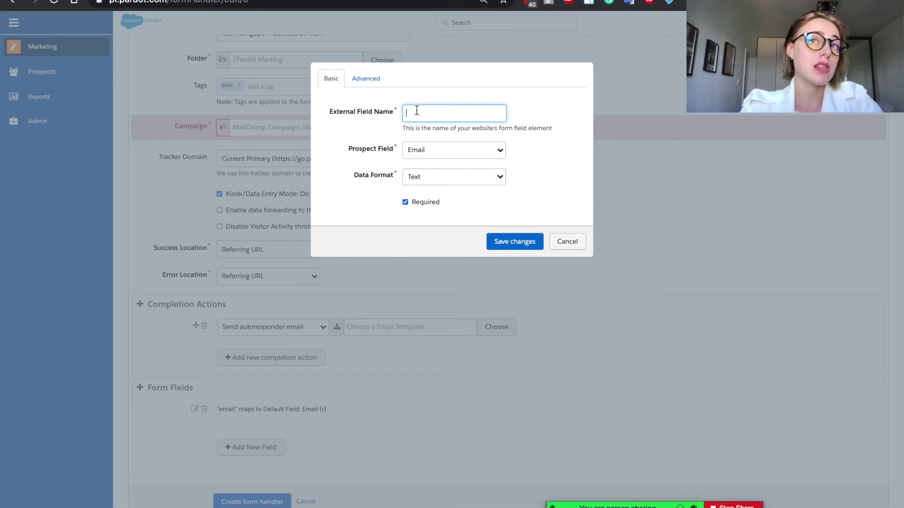
text(first)
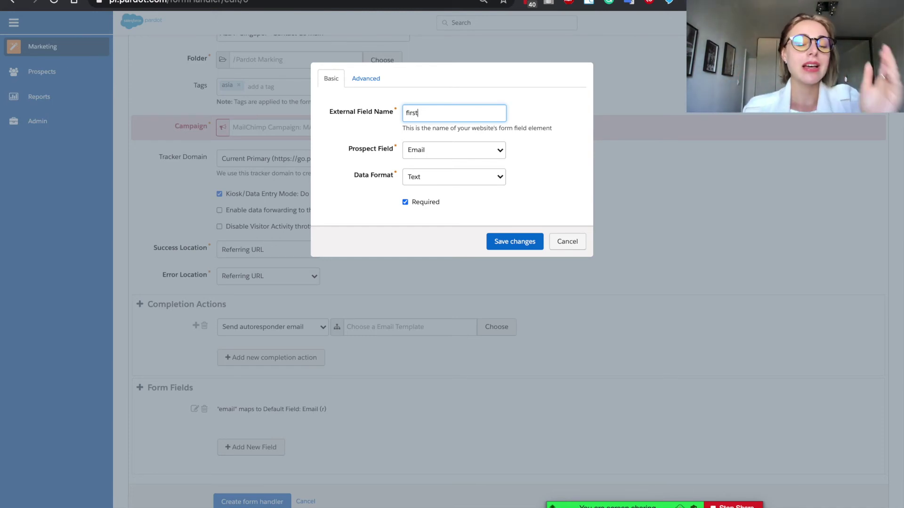
text(_)
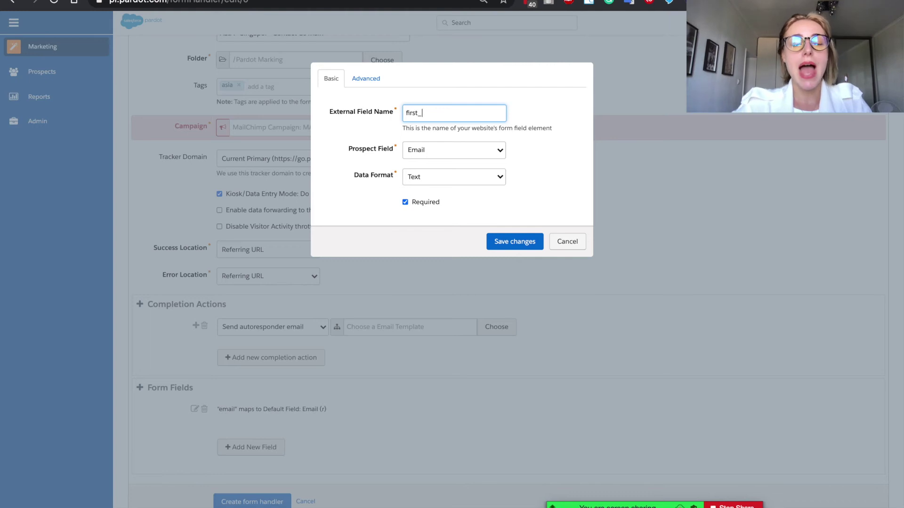
text(namre)
key(BackSpace)
key(BackSpace)
key(BackSpace)
key(BackSpace)
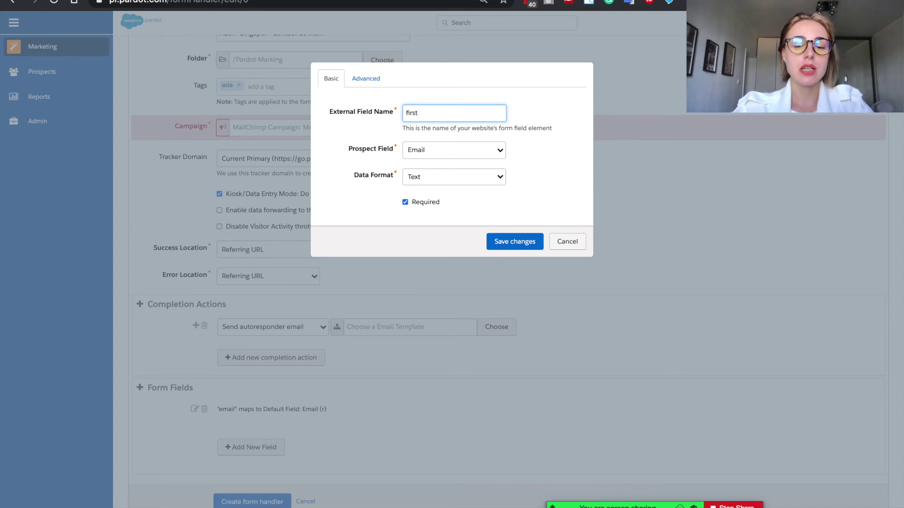
text(N)
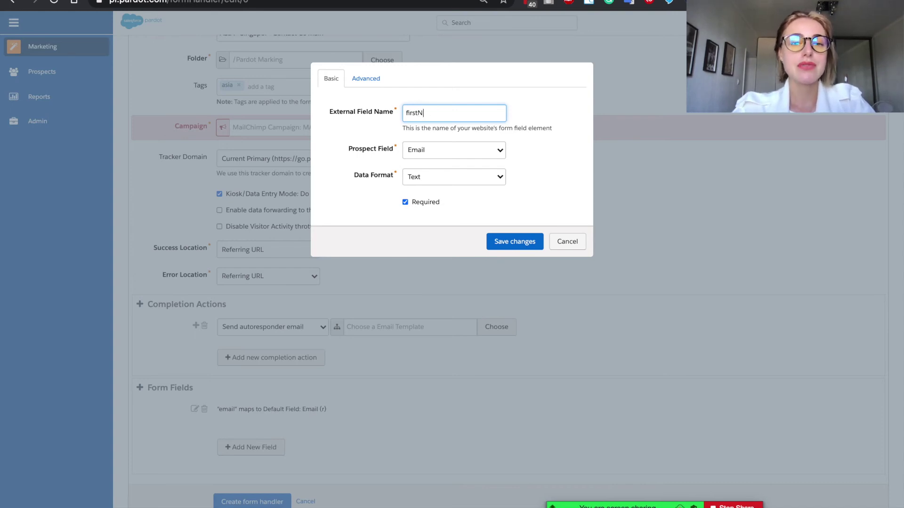
text(a)
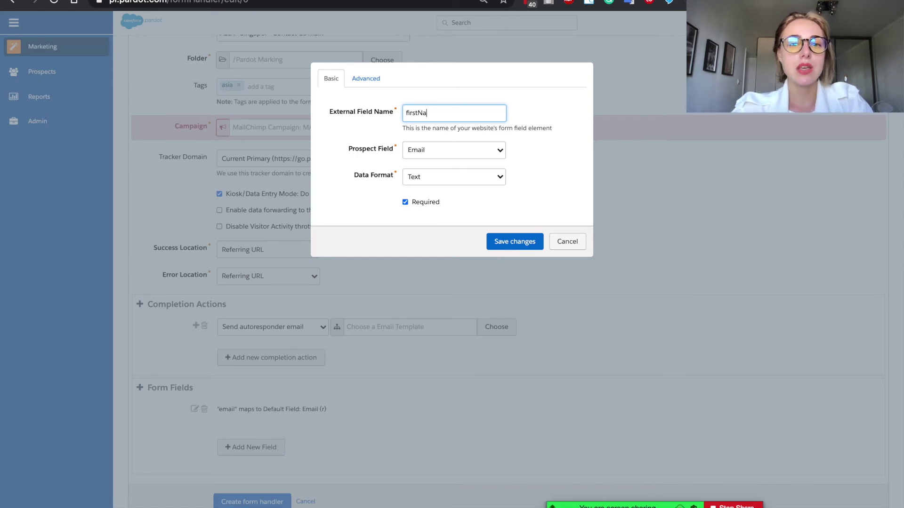
text(meName)
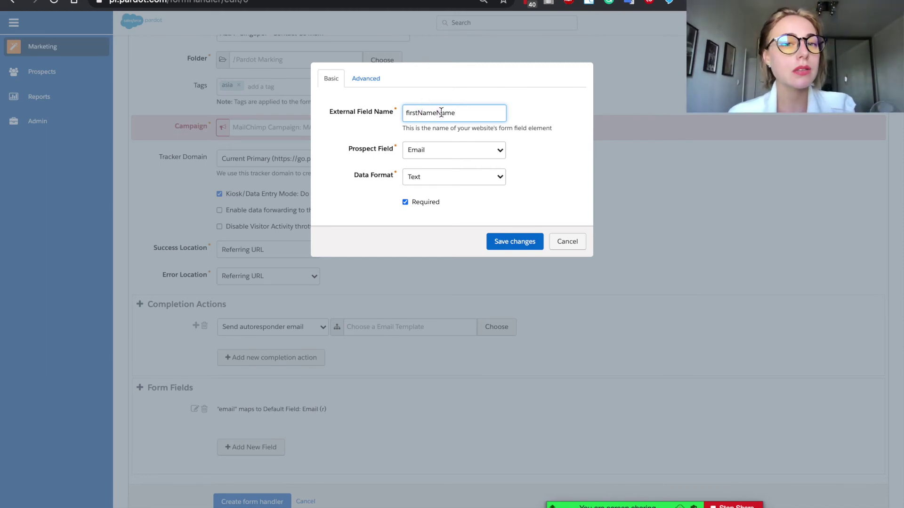
drag(418, 113, 501, 113)
text(_)
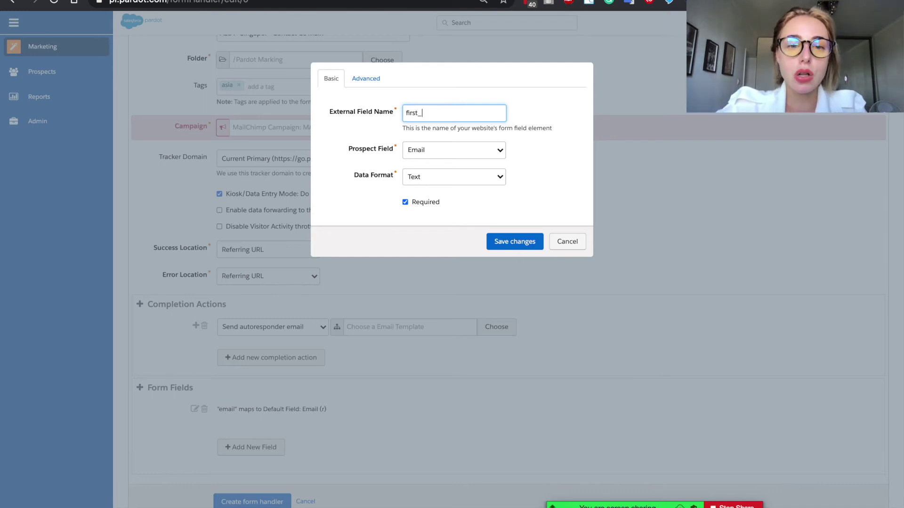
text(name)
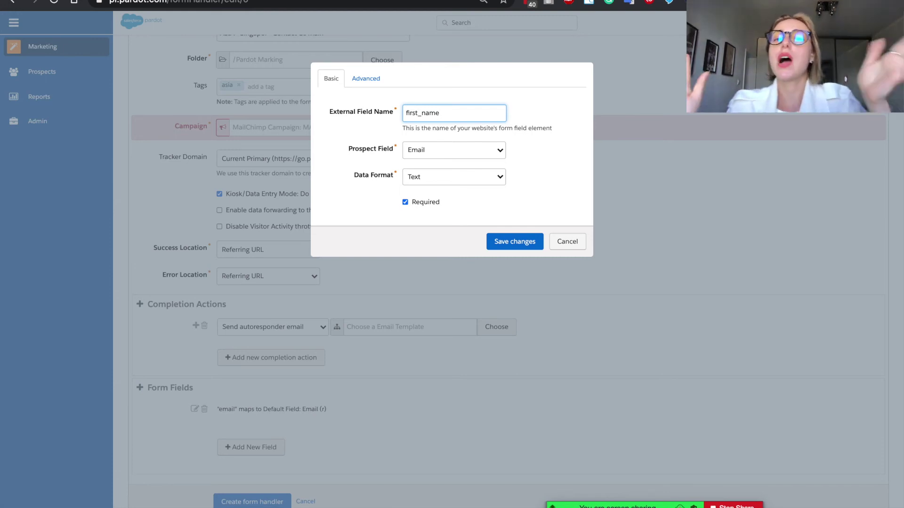
Keep Email as the mapped prospect field and Text as the data format
click(483, 149)
click(483, 150)
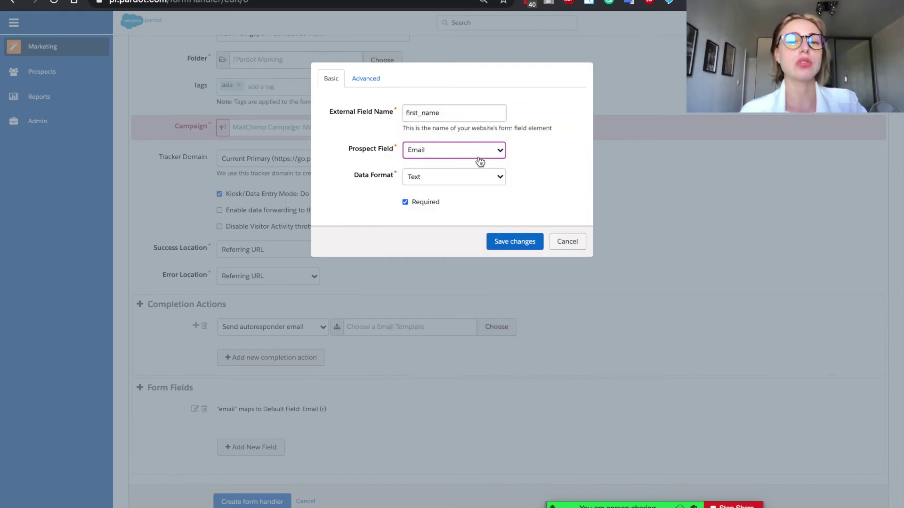
click(467, 178)
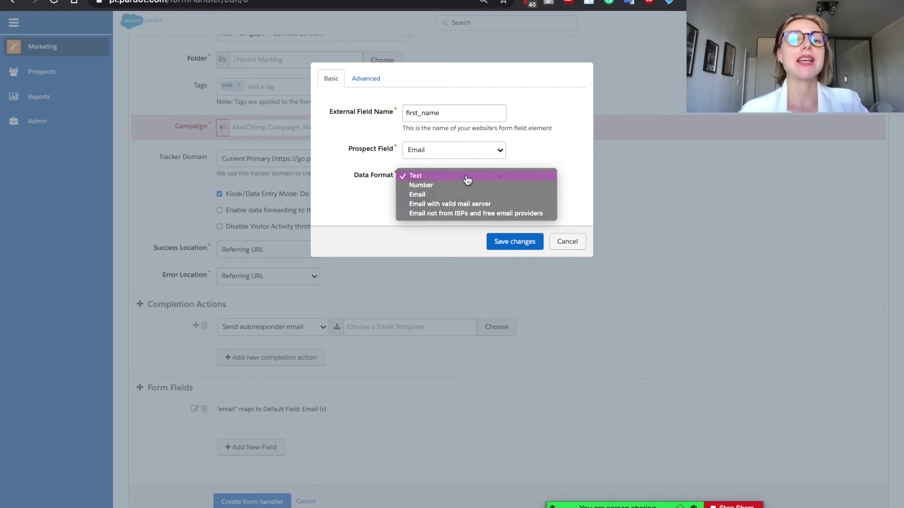
click(467, 177)
click(371, 84)
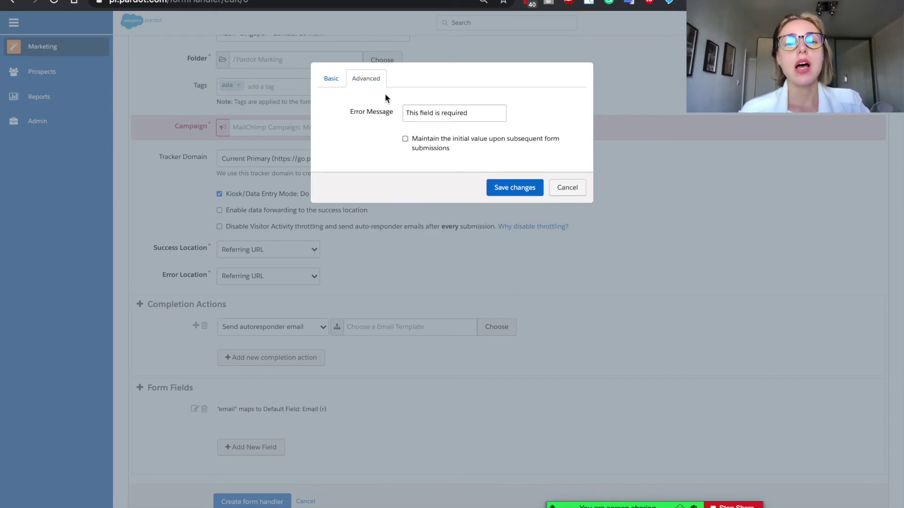
Change the error message to 'First Name field is required.'
click(412, 113)
drag(412, 113, 394, 112)
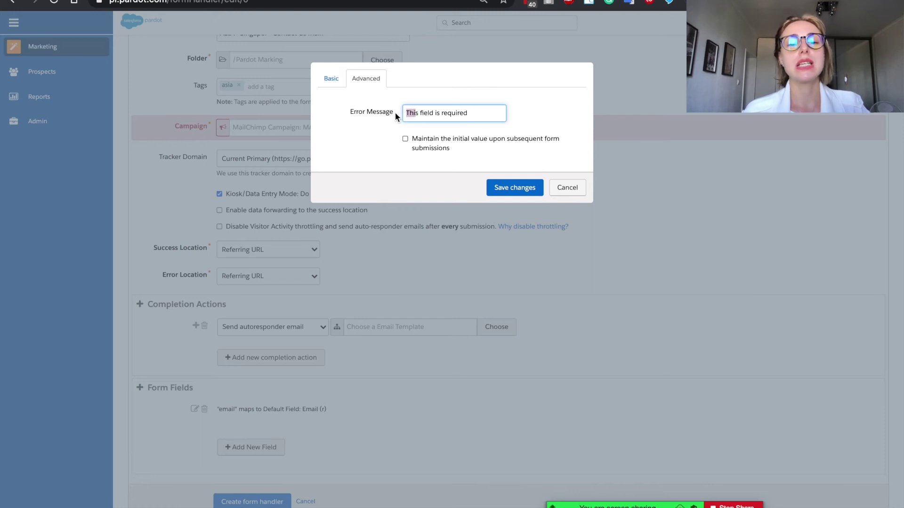
click(406, 113)
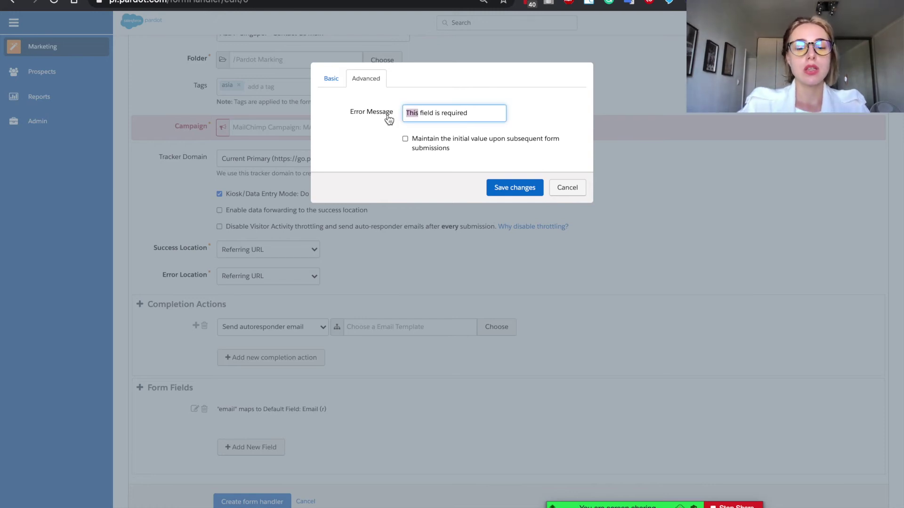
text(First)
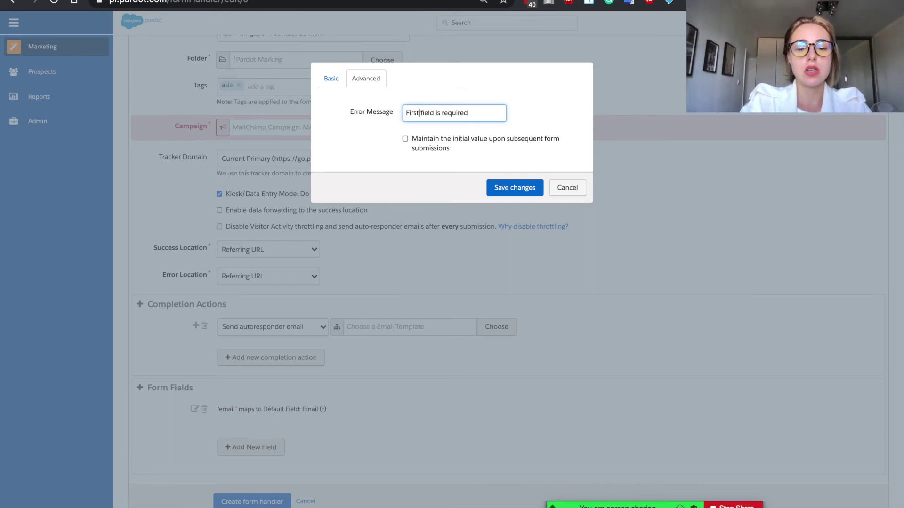
text( Name)
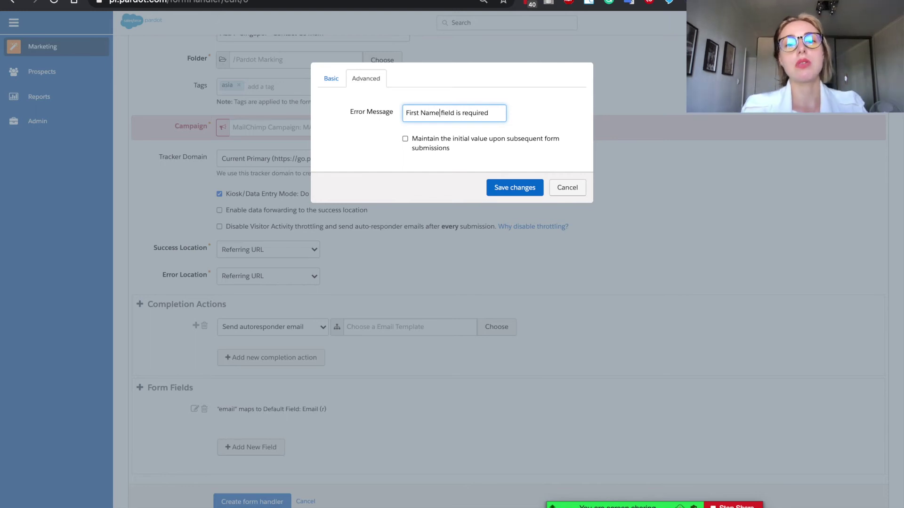
click(492, 113)
text(.)
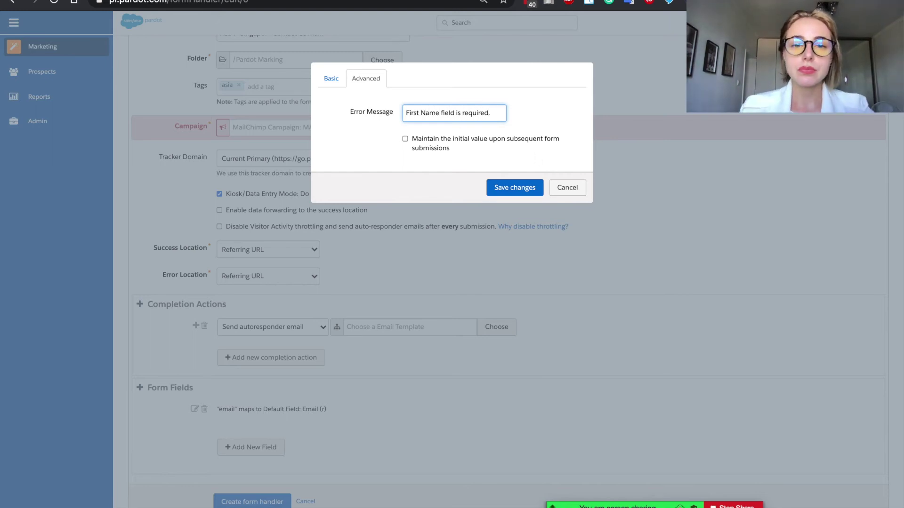
Leave Maintain initial value unchecked and save the first_name field
click(499, 150)
drag(460, 147, 414, 141)
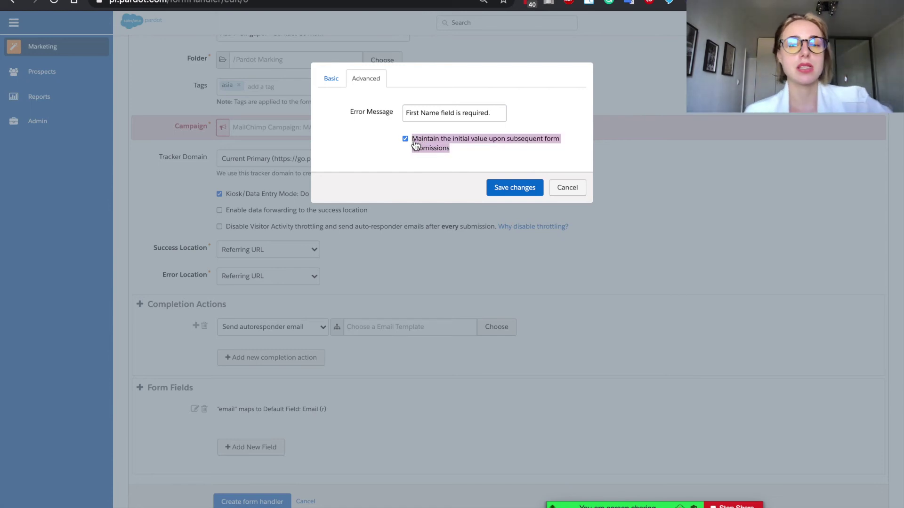
click(405, 139)
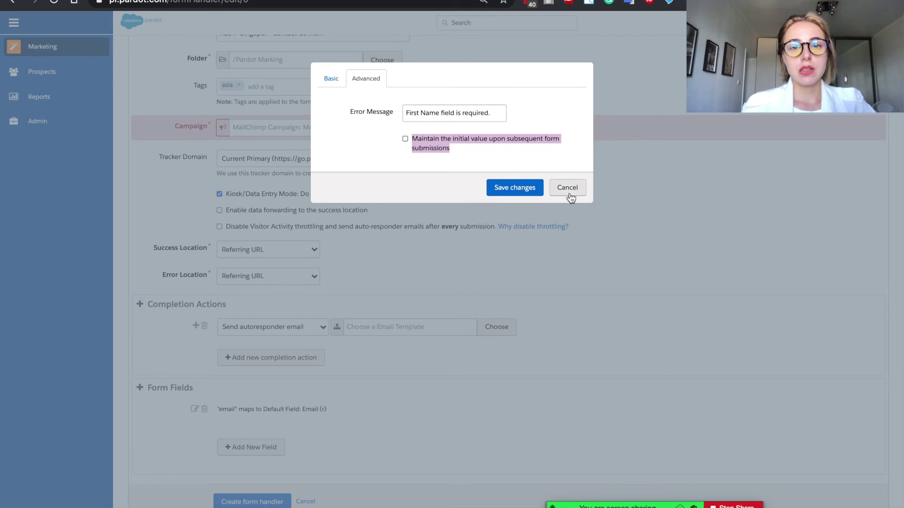
click(513, 188)
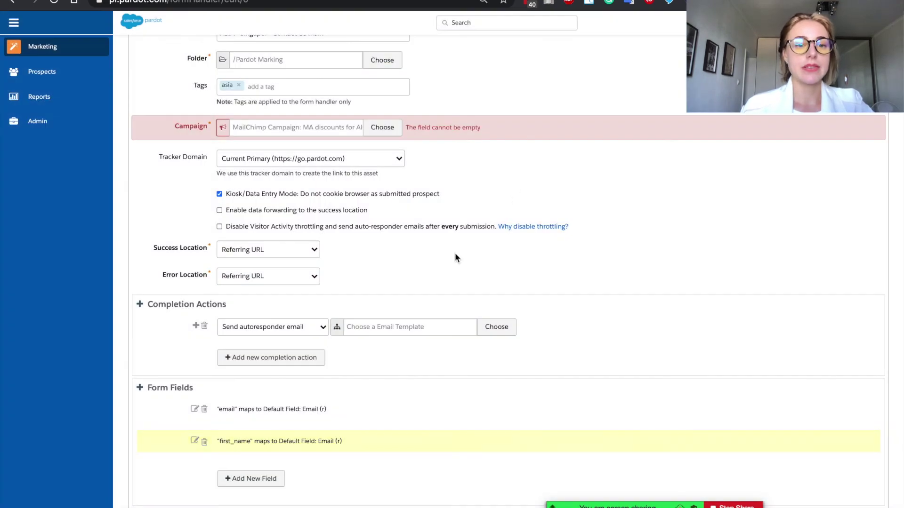
Cancel the unfinished form handler back to the Form Handlers list and switch to the slide deck
scroll(254, 408, up, 2)
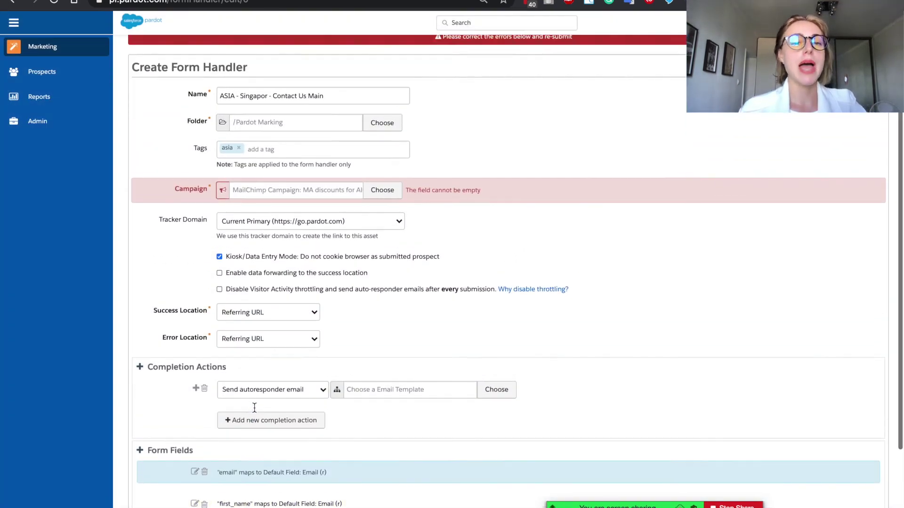
scroll(255, 408, down, 2)
scroll(254, 408, down, 1)
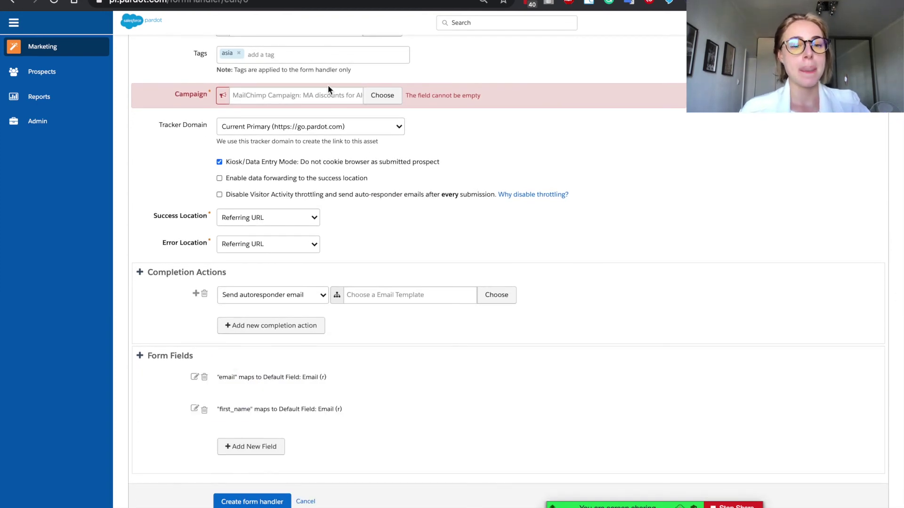
scroll(258, 383, up, 3)
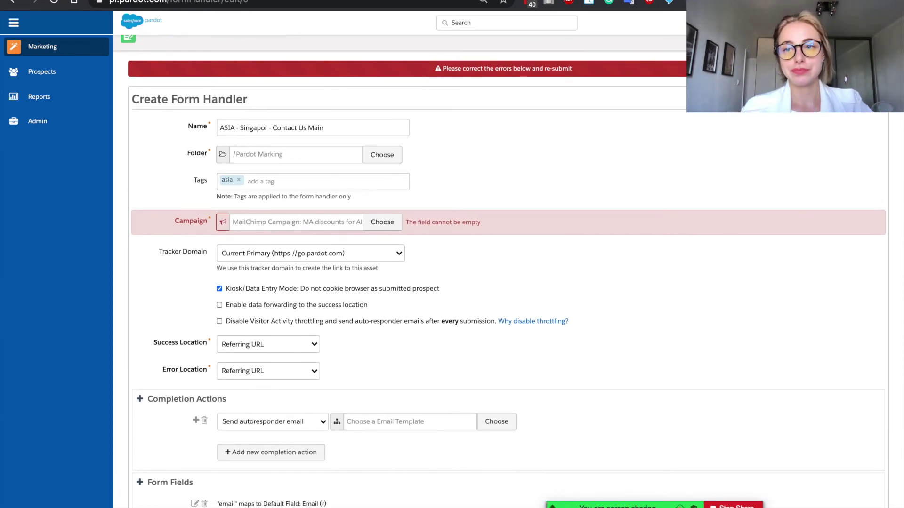
click(575, 67)
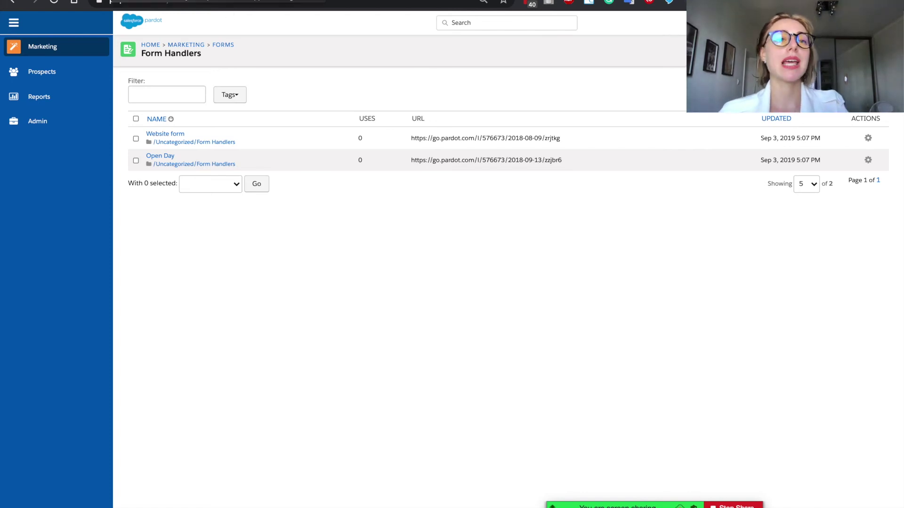
click(193, 0)
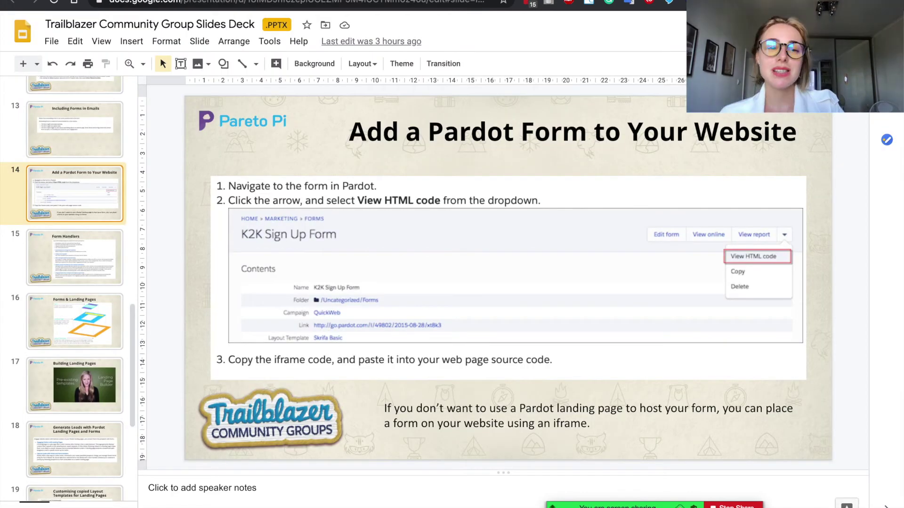
View slide 12 Testing Forms, then slide 13 Including Forms in Emails
scroll(95, 157, up, 4)
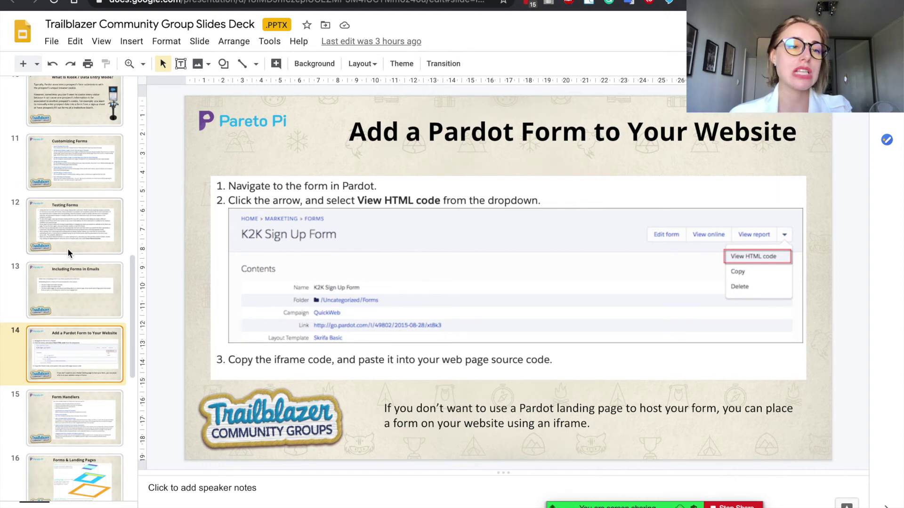
scroll(67, 248, up, 3)
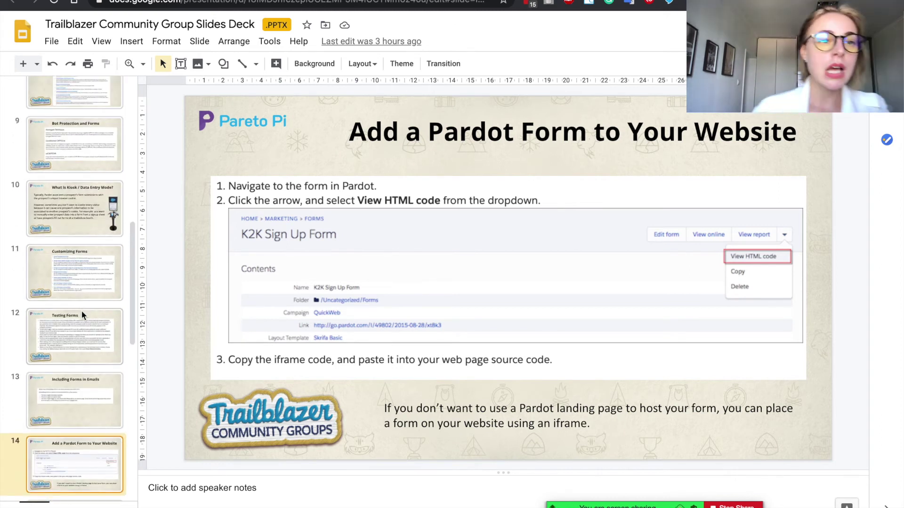
scroll(84, 316, up, 4)
scroll(85, 320, down, 3)
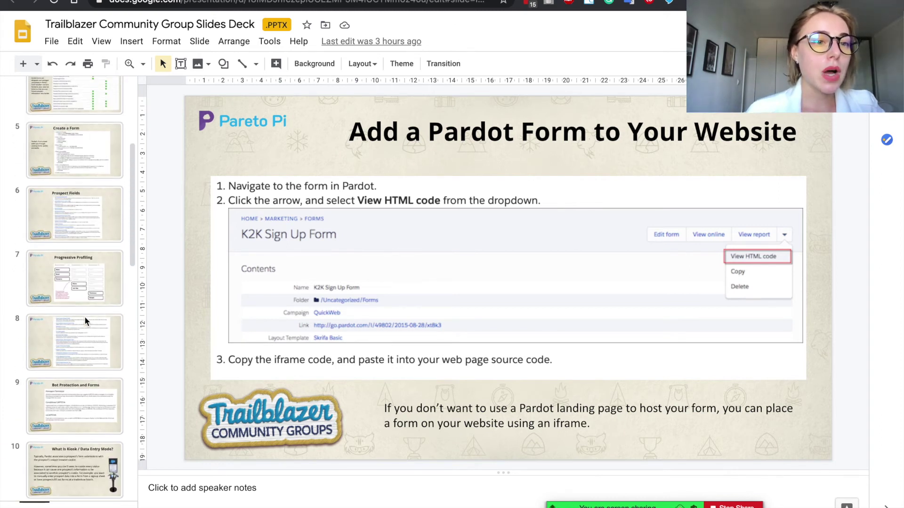
scroll(83, 317, down, 1)
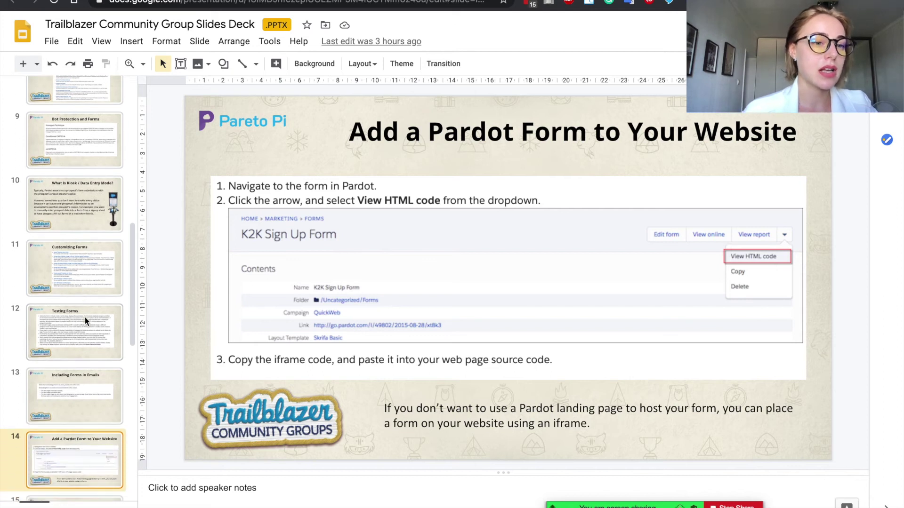
click(84, 317)
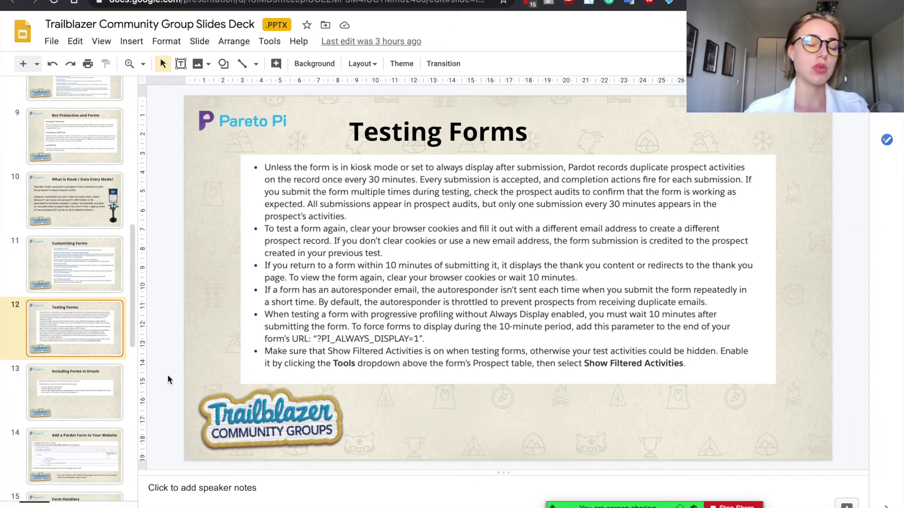
click(104, 394)
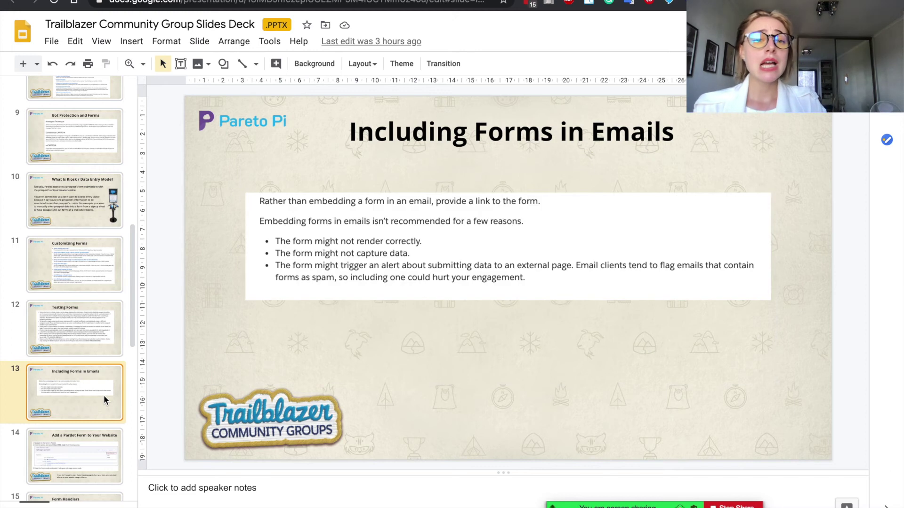
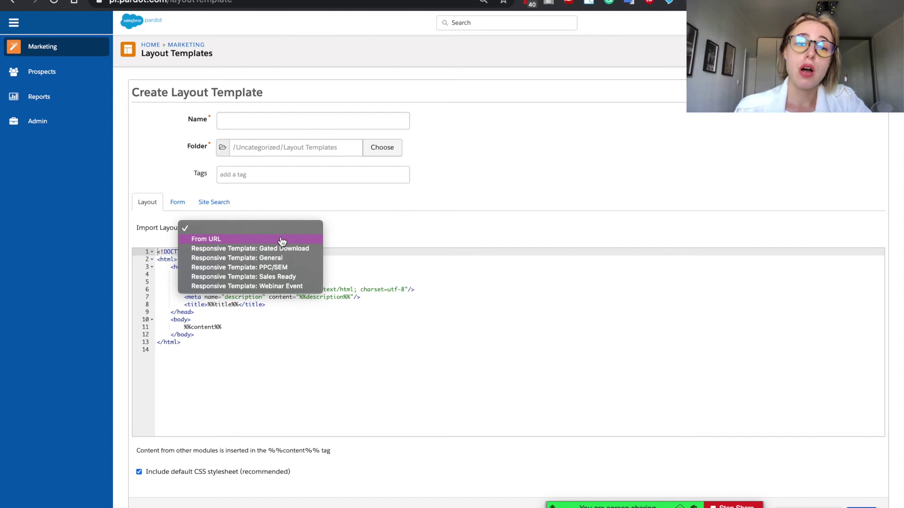
click(282, 240)
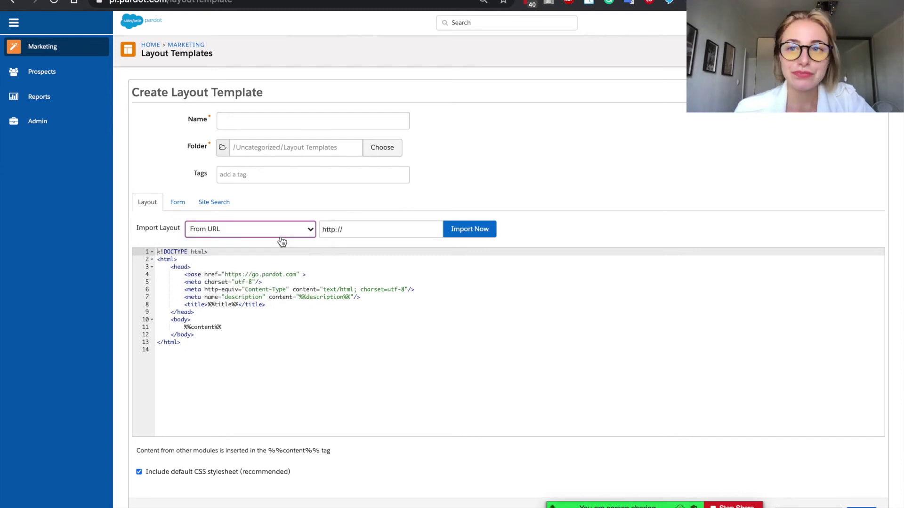
key(ctrl+Tab)
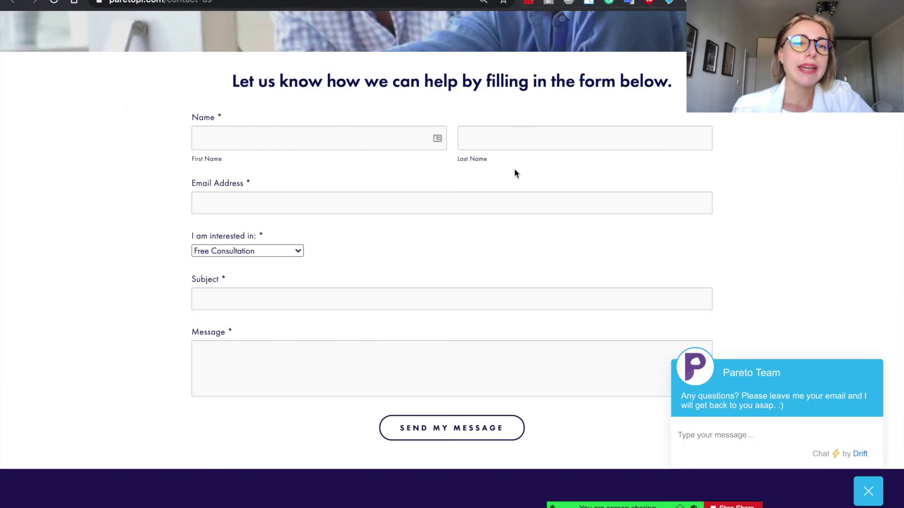
scroll(516, 174, up, 3)
scroll(516, 174, down, 15)
scroll(517, 173, up, 15)
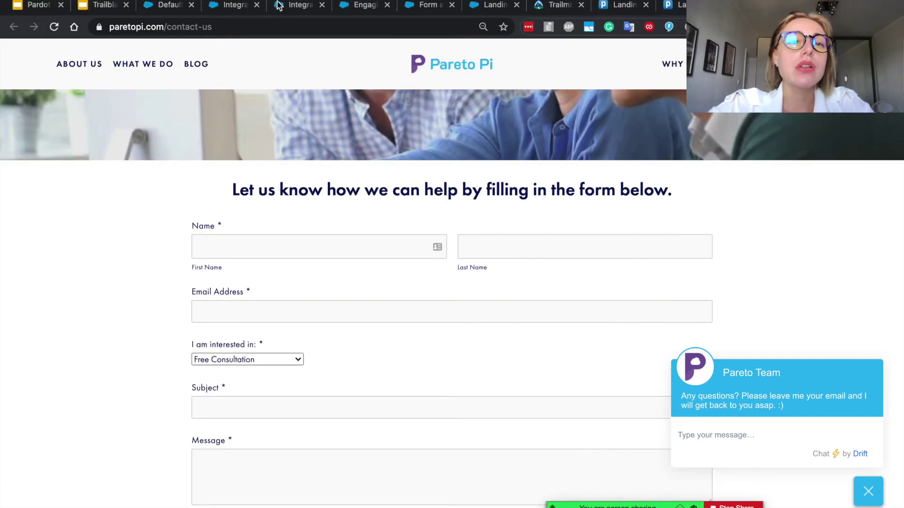
click(264, 23)
key(super+c)
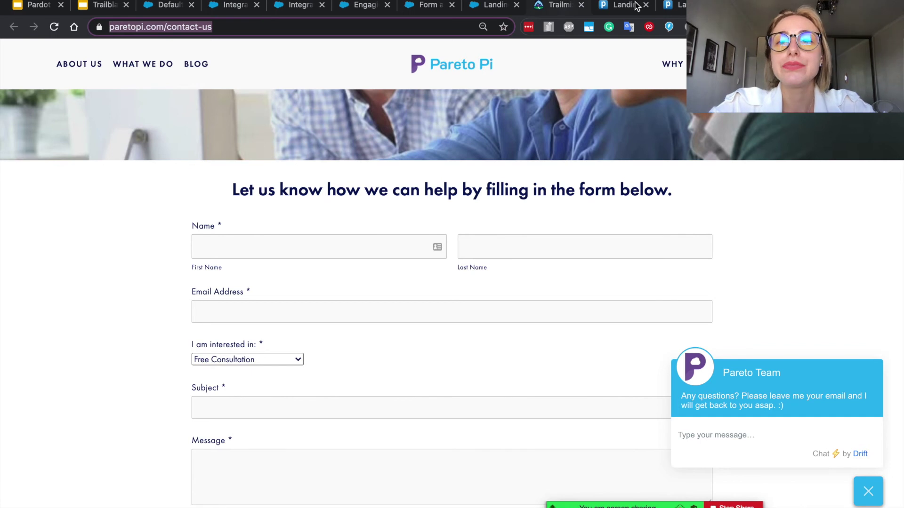
click(673, 5)
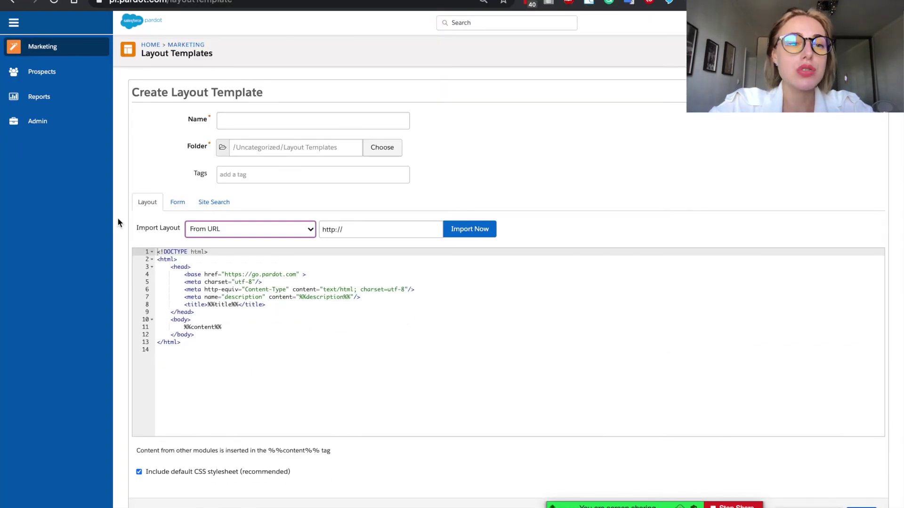
click(374, 223)
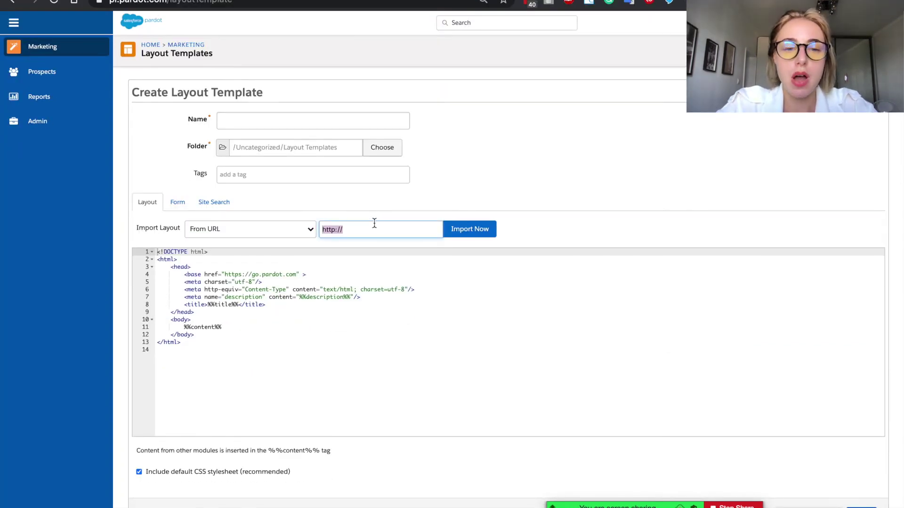
key(super+v)
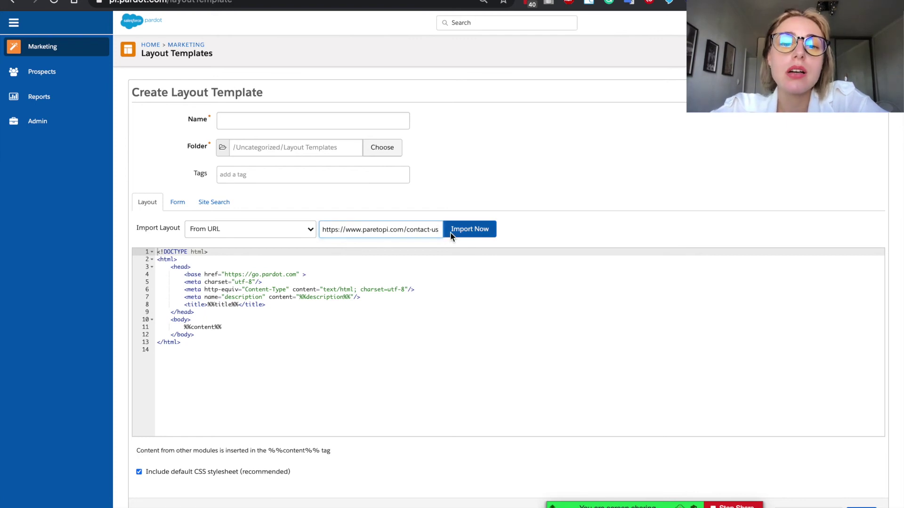
Import the contact-us page, confirming it replaces the existing layout code
click(451, 234)
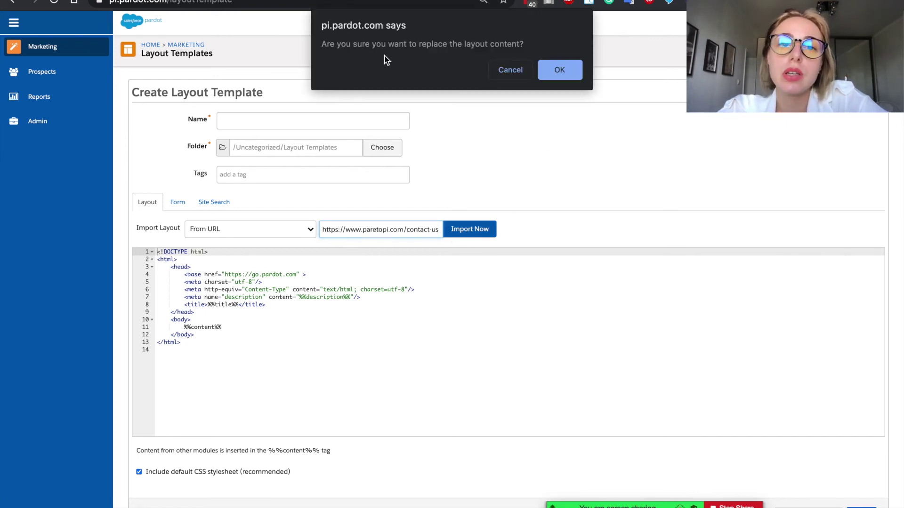
click(552, 73)
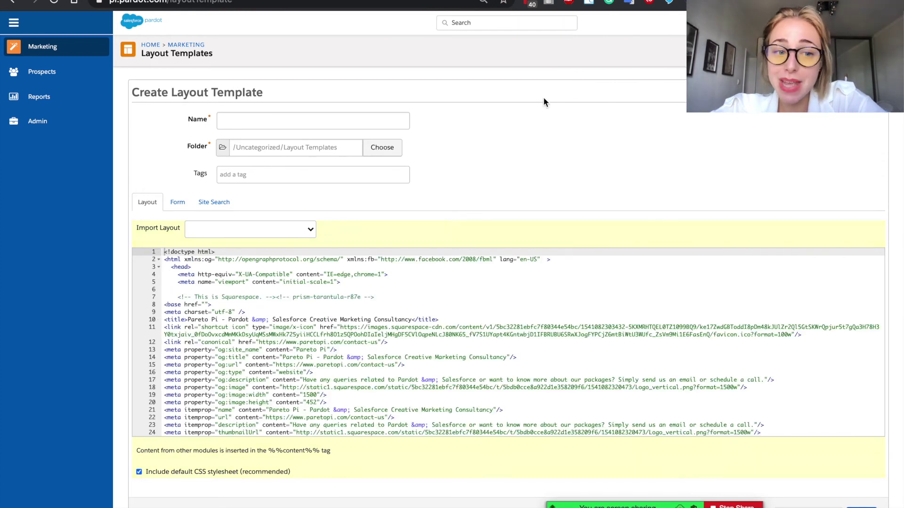
scroll(438, 346, down, 15)
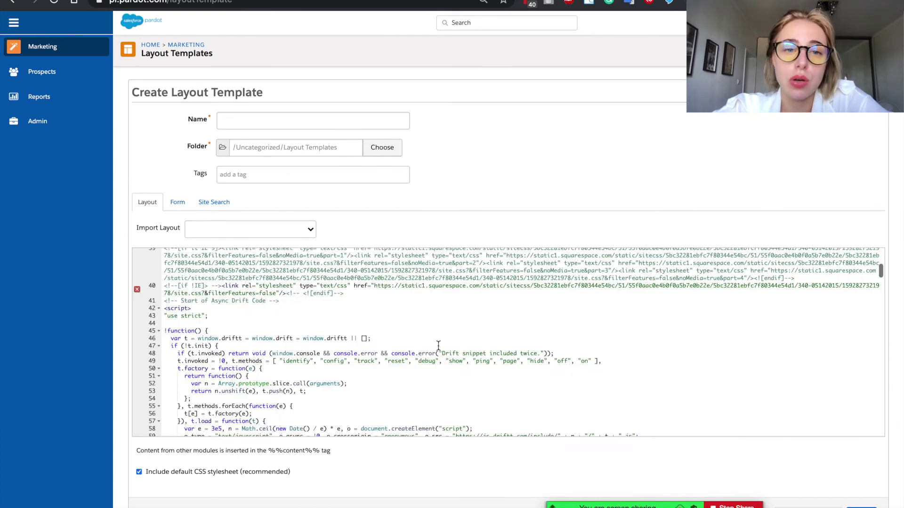
scroll(439, 346, down, 7)
Name the template 'Training Test', keep the Layout Templates folder, and preview it
click(302, 116)
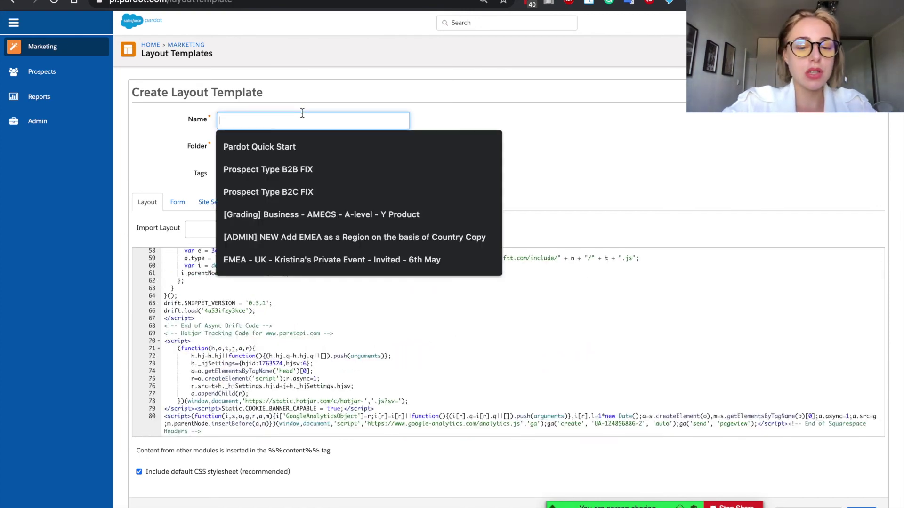
text(Trainin)
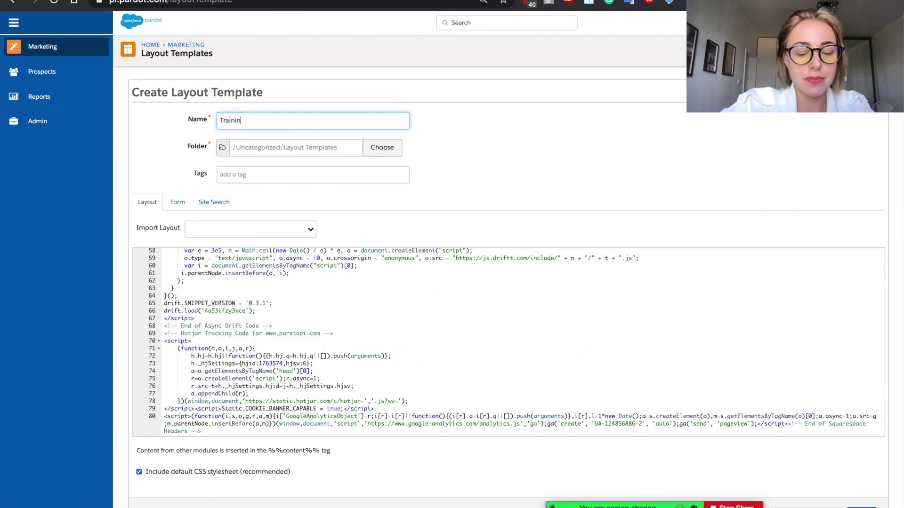
text(g Test)
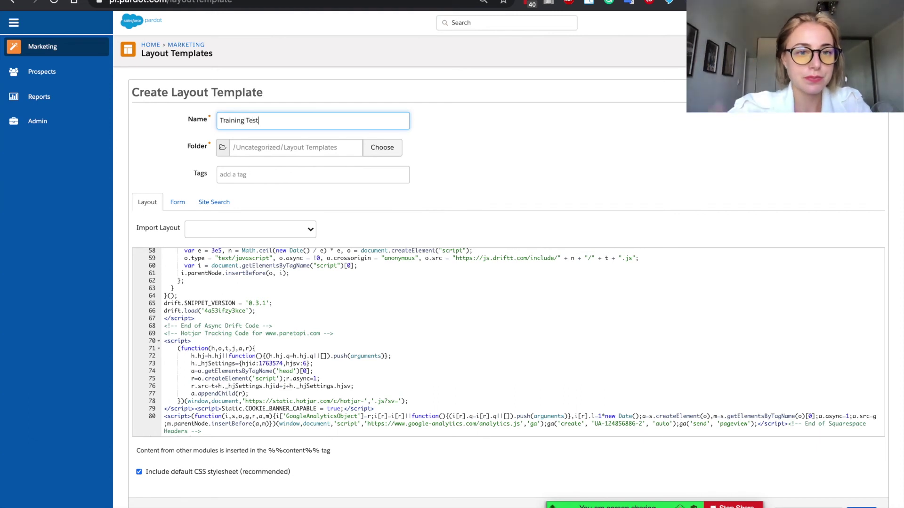
click(306, 148)
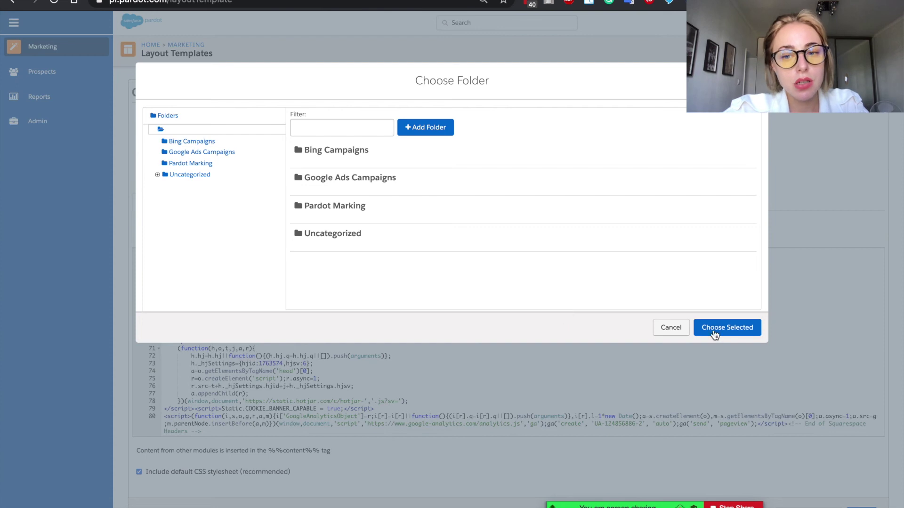
click(726, 328)
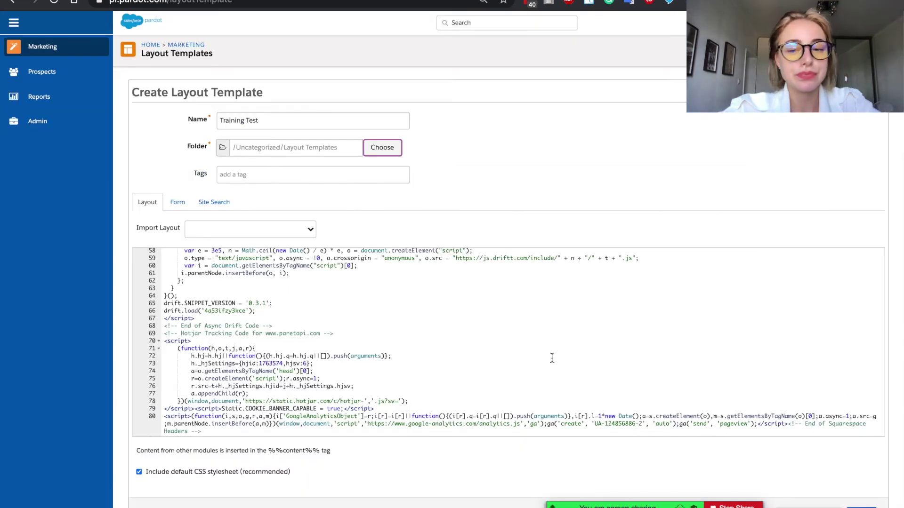
scroll(621, 432, down, 3)
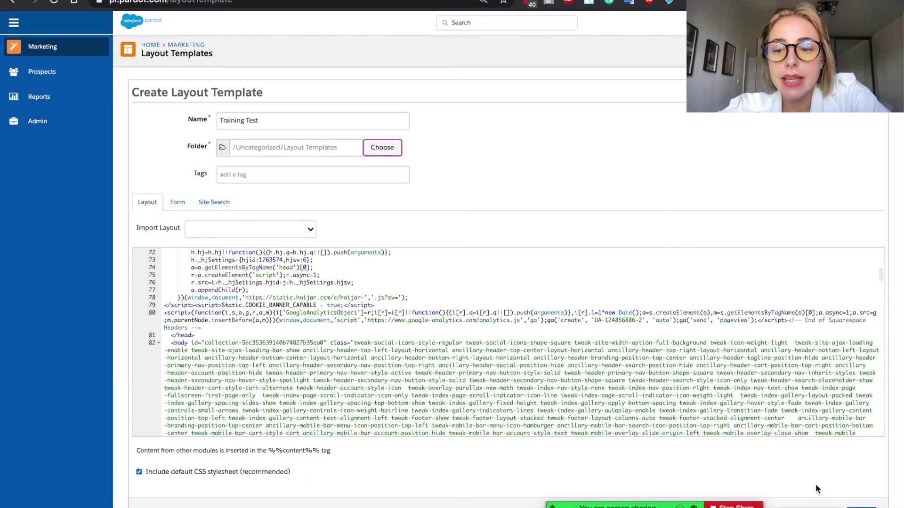
mouse_move(622, 507)
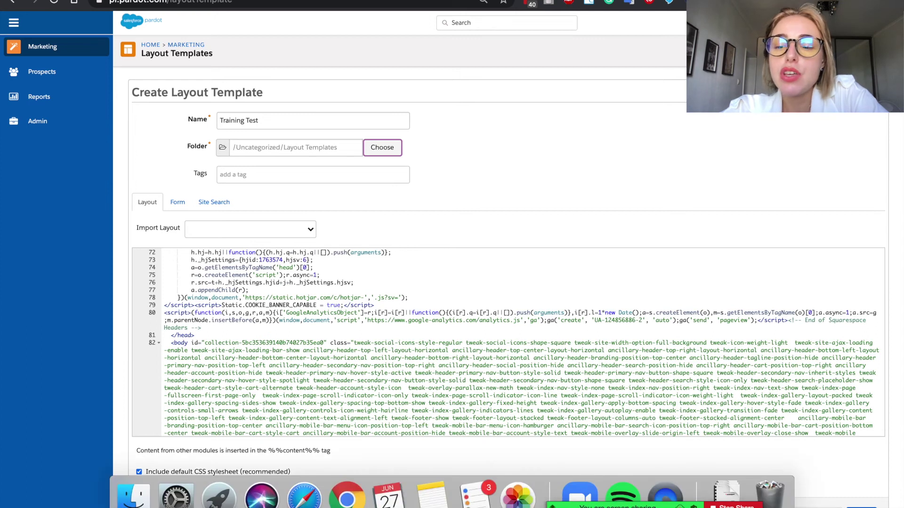
click(821, 507)
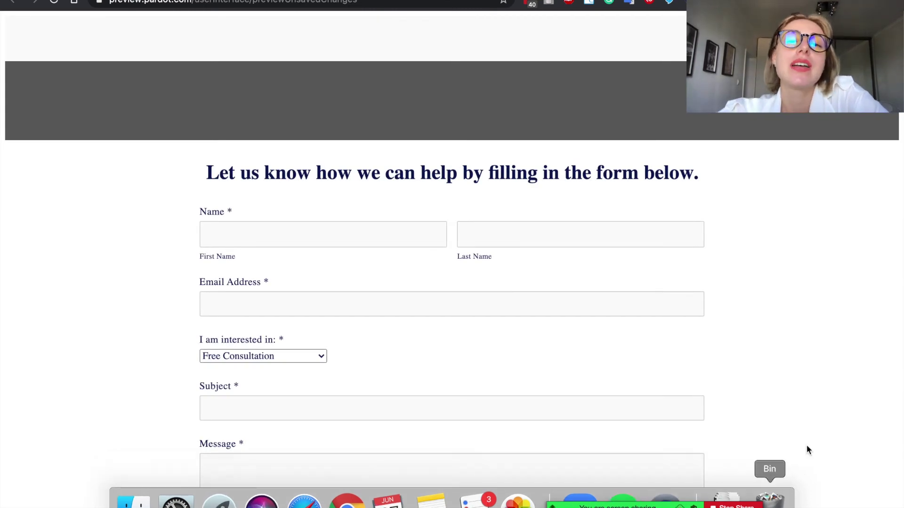
scroll(808, 412, down, 12)
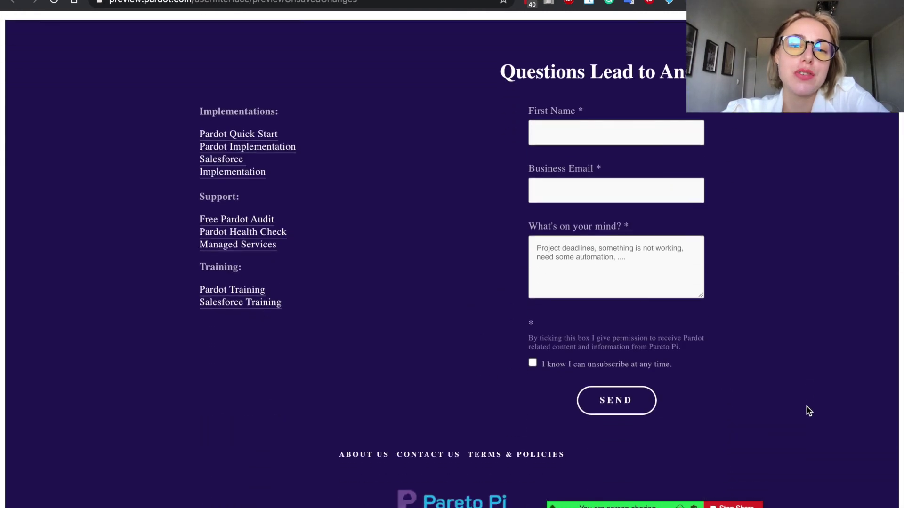
scroll(806, 407, up, 12)
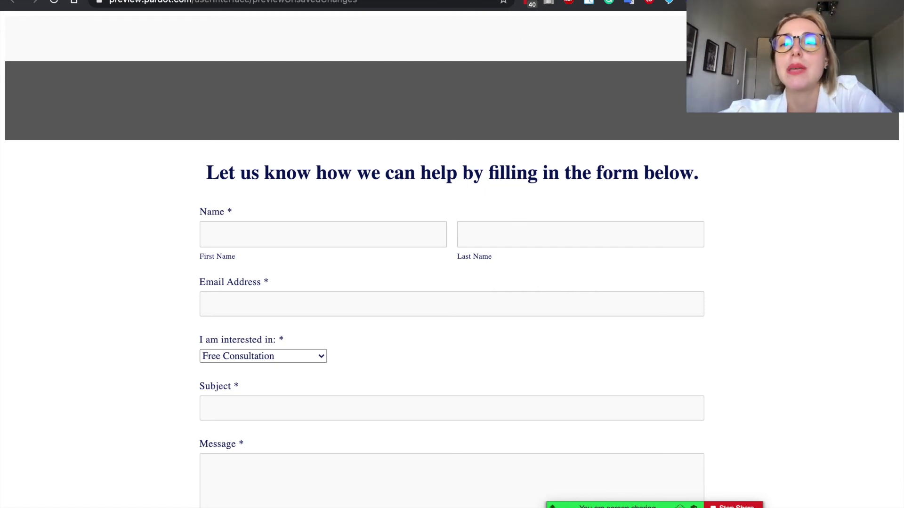
key(ctrl+Tab)
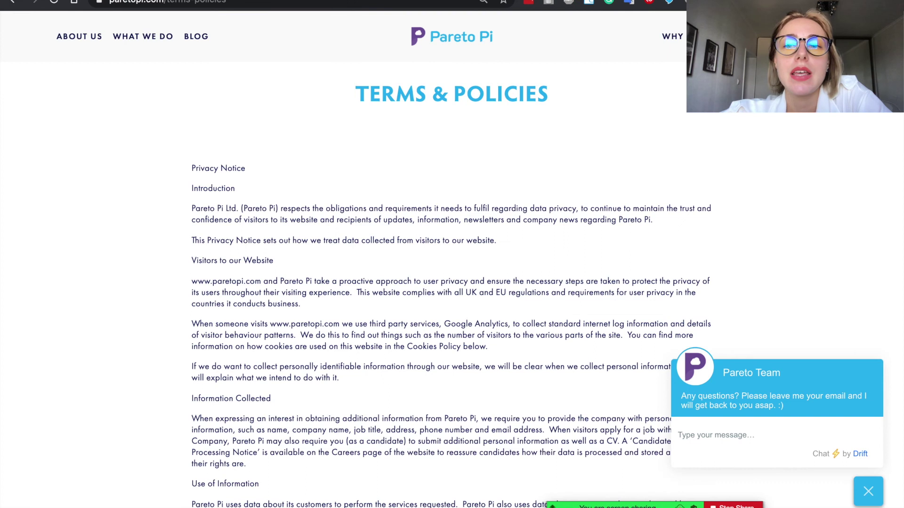
key(ctrl+Tab)
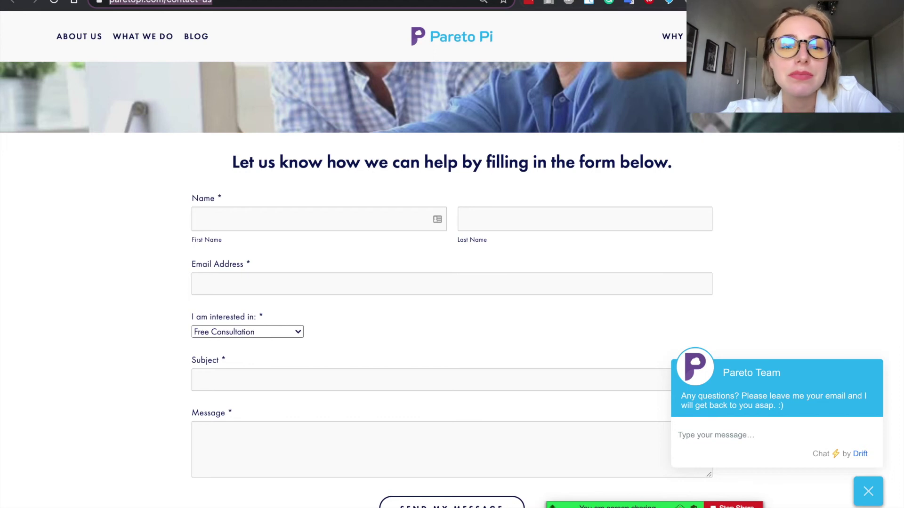
key(ctrl+Tab)
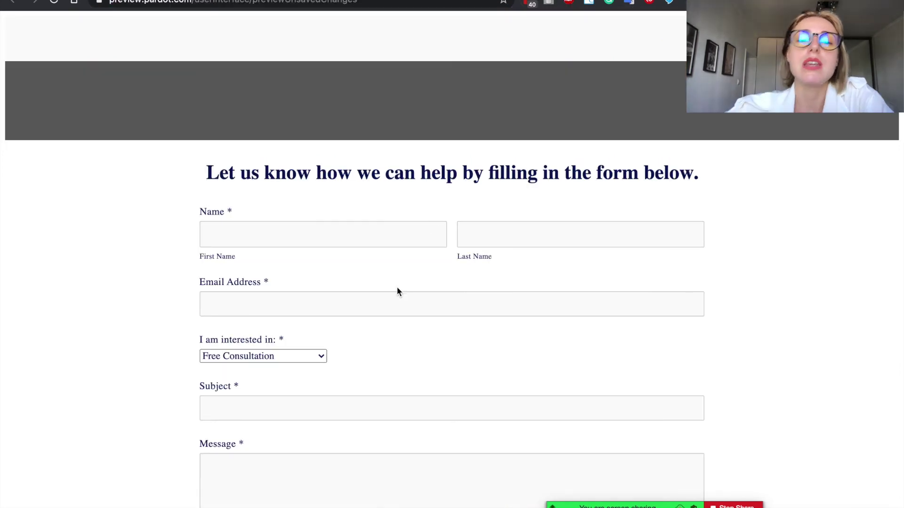
scroll(394, 197, down, 3)
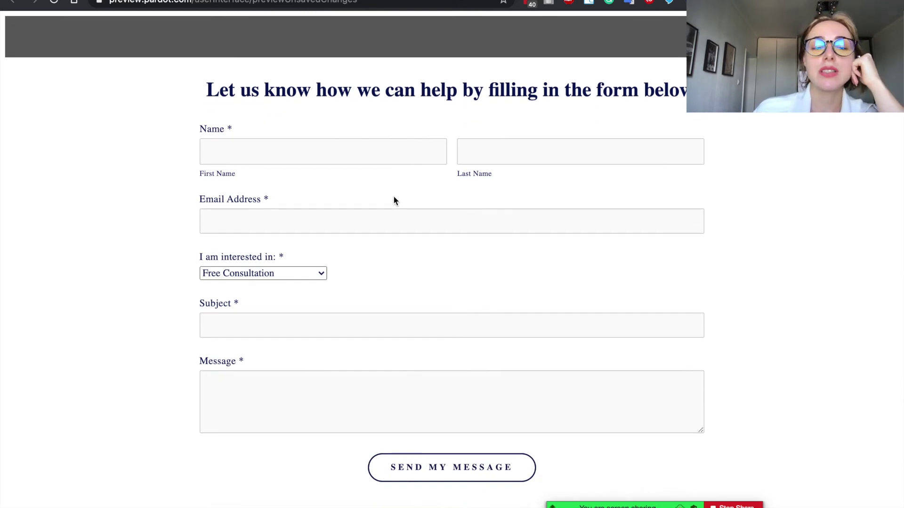
scroll(394, 196, down, 8)
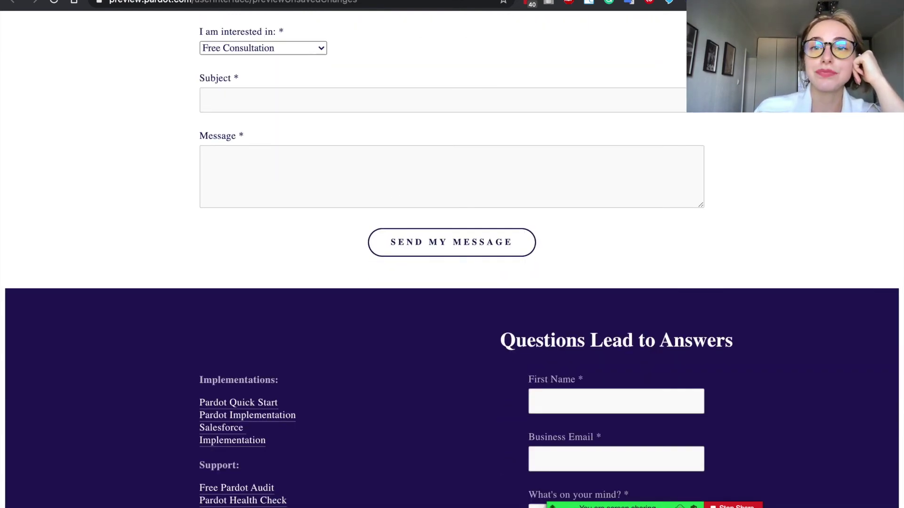
key(super+w)
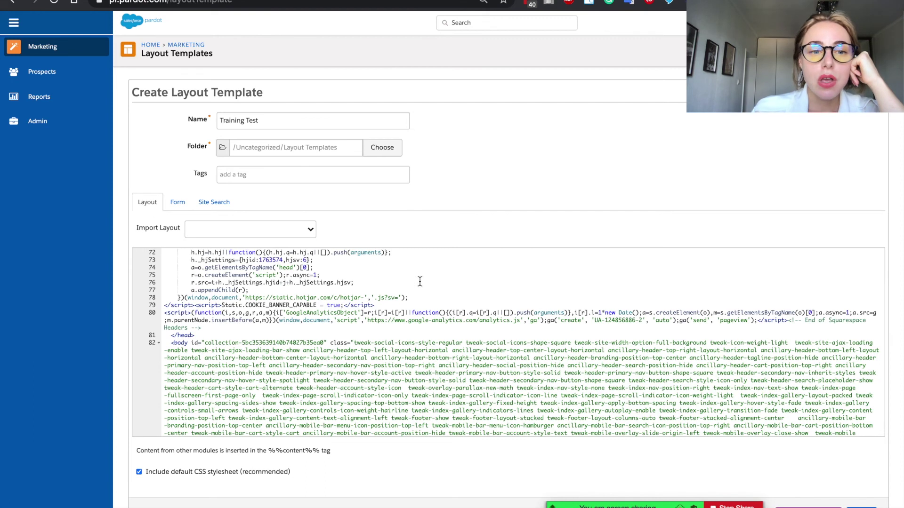
Go back to the Google Slides deck at slide 16, Forms & Landing Pages
scroll(391, 311, up, 10)
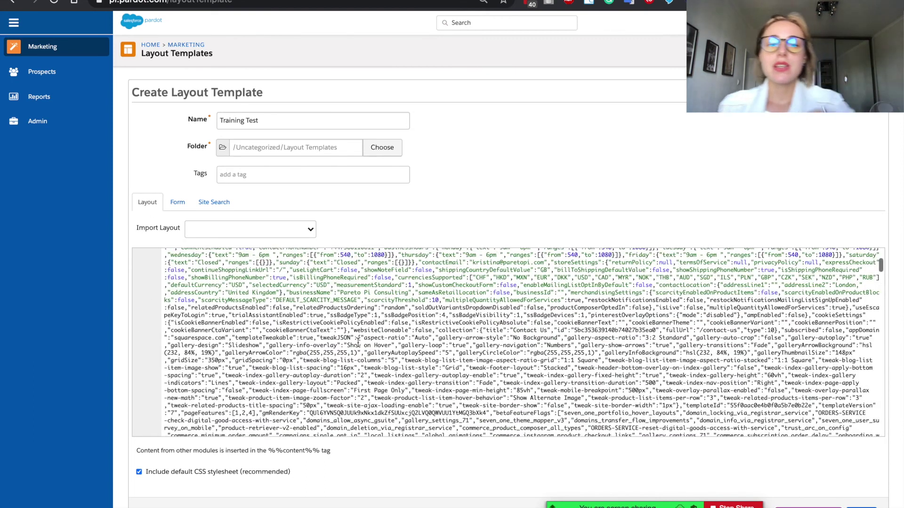
scroll(357, 343, up, 3)
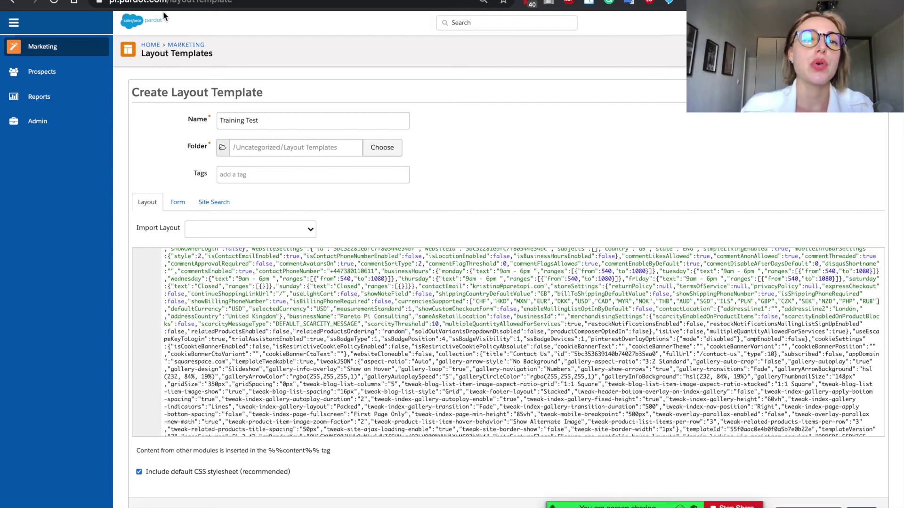
click(146, 1)
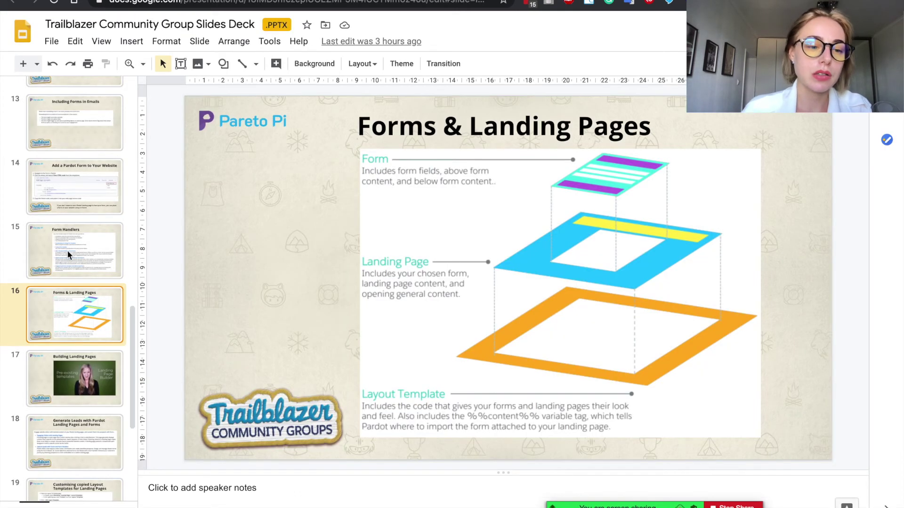
Read slide 19 on customising copied layout templates, then return to the Pardot template
scroll(44, 409, down, 2)
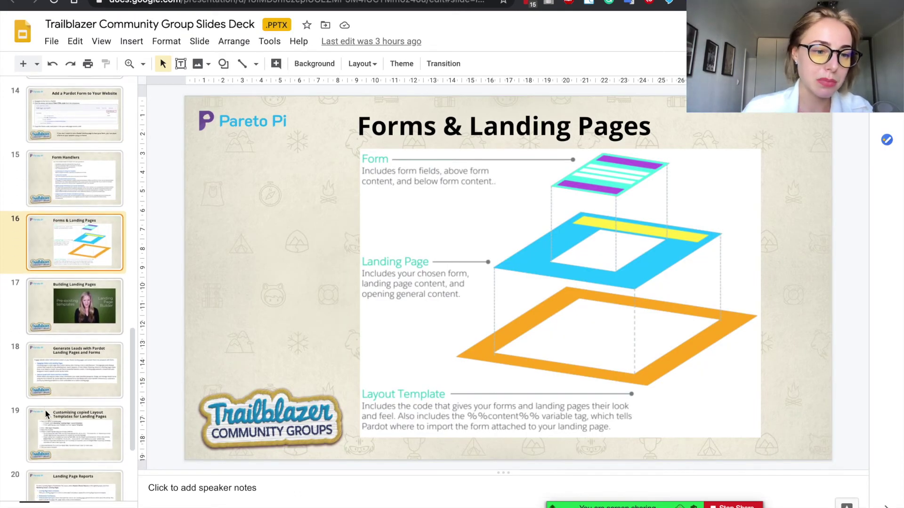
click(45, 440)
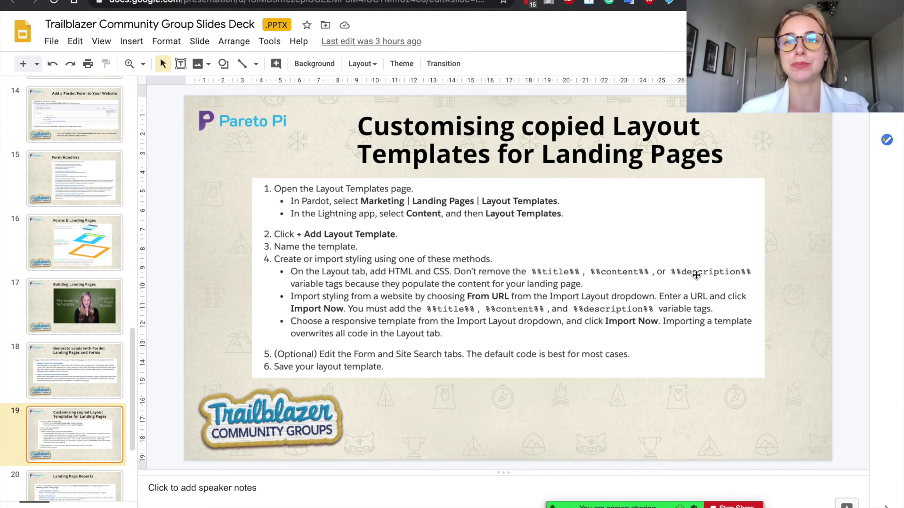
key(ctrl+Tab)
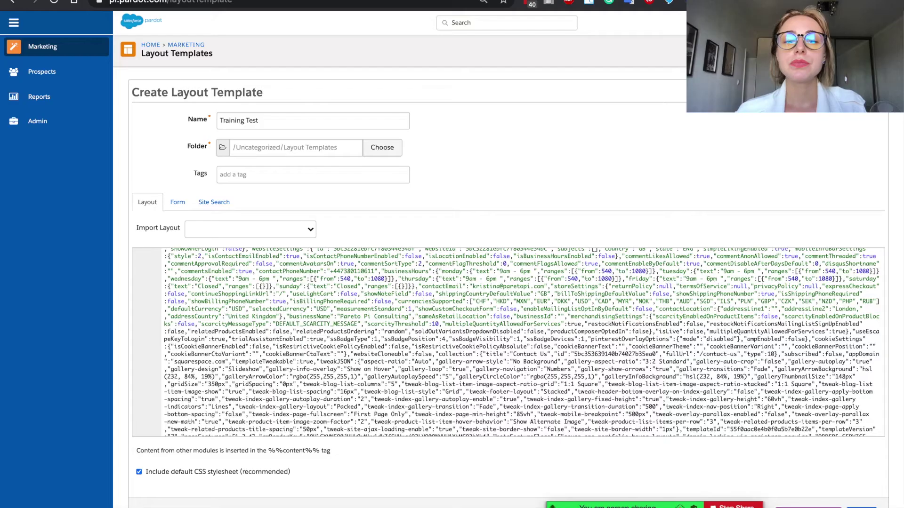
Search the layout HTML for "title" and step through the first matches
scroll(369, 303, up, 5)
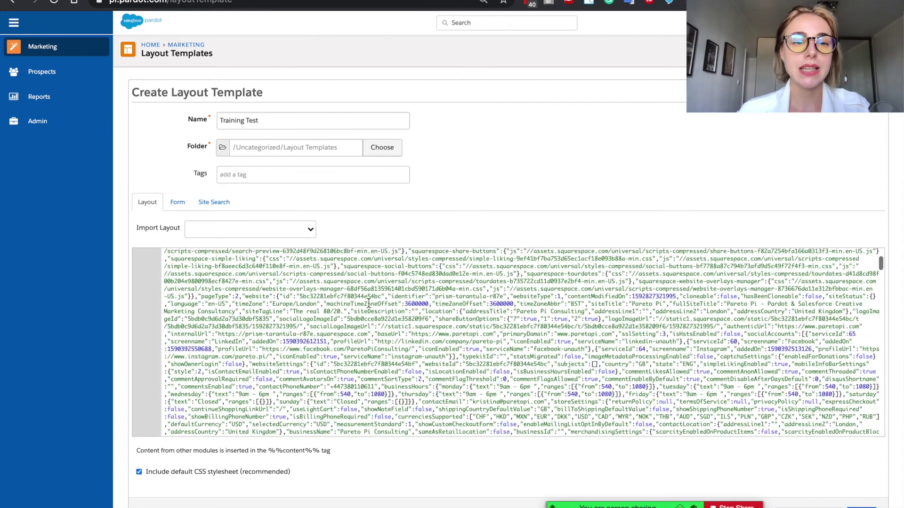
scroll(368, 303, up, 10)
click(368, 304)
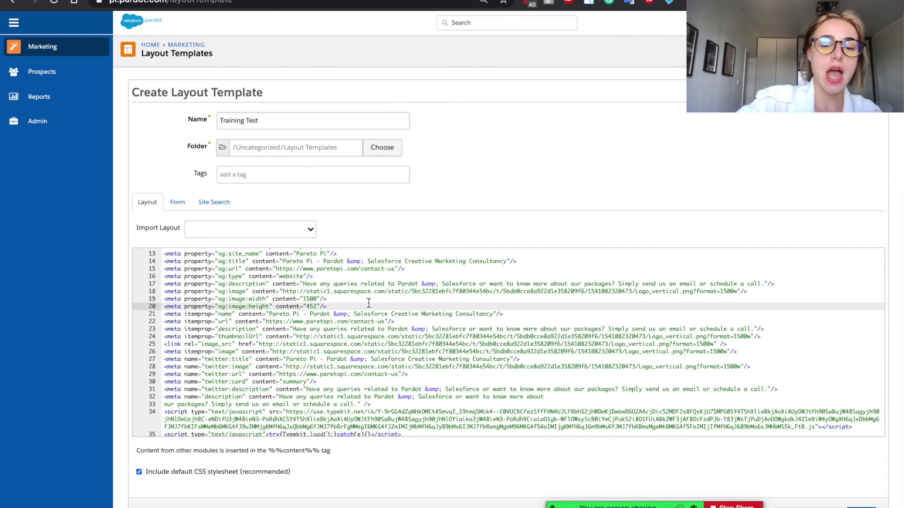
key(super+f)
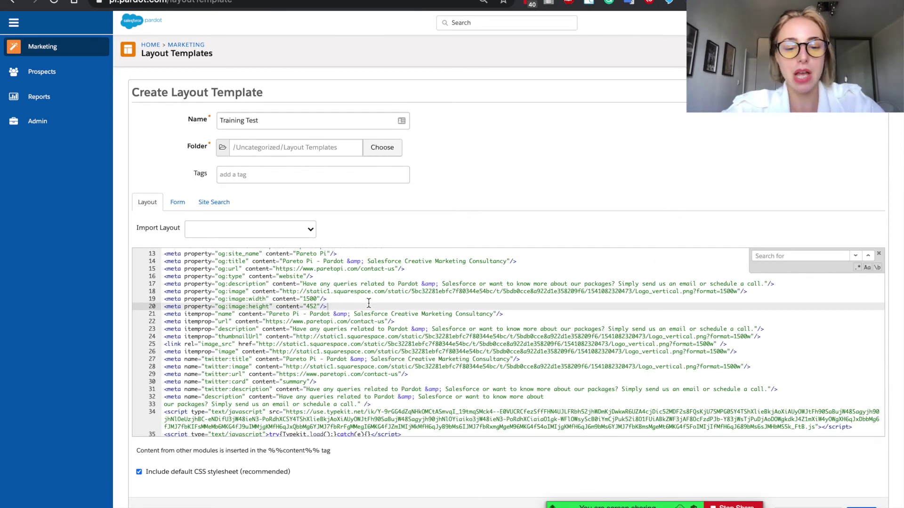
text(title)
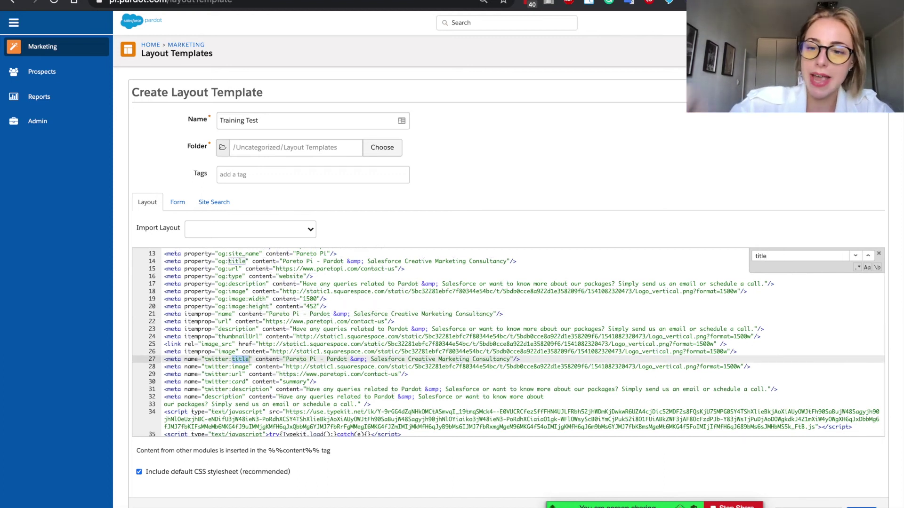
key(Return)
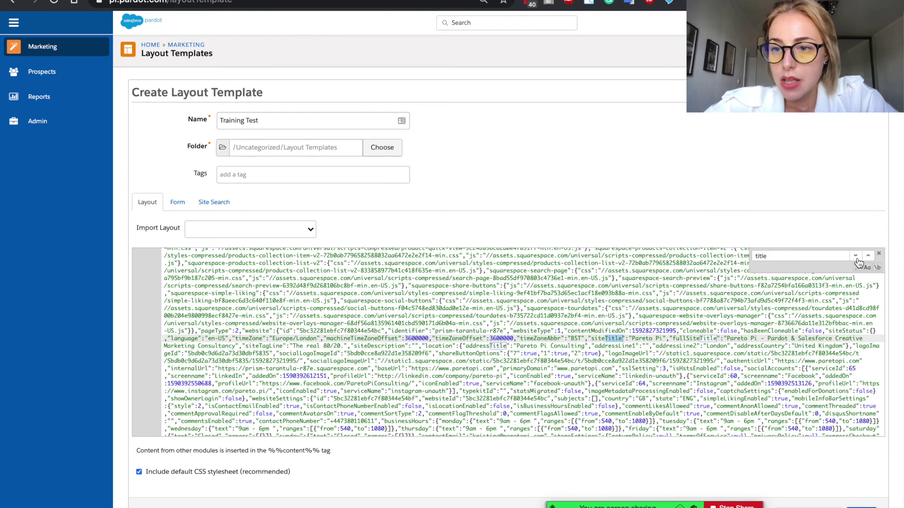
key(Return)
key(Return)
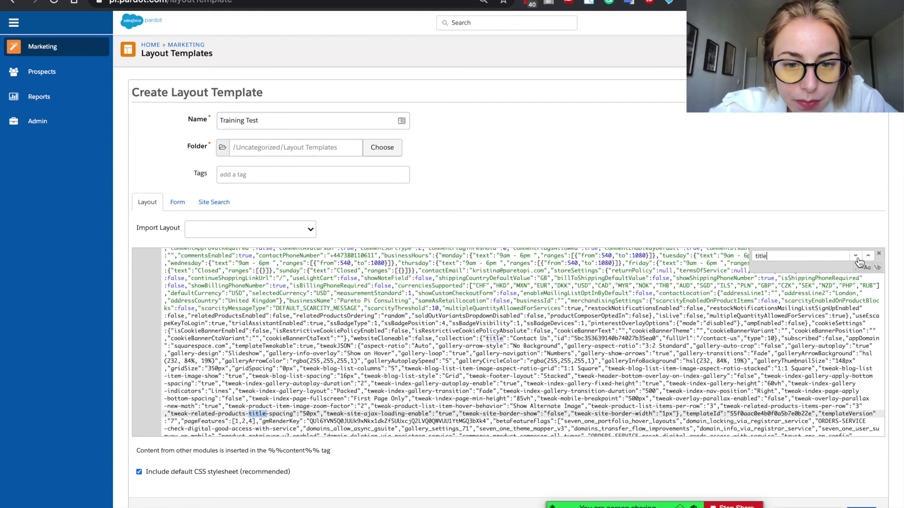
key(Return)
key(Return)
key(Return)
key(Return)
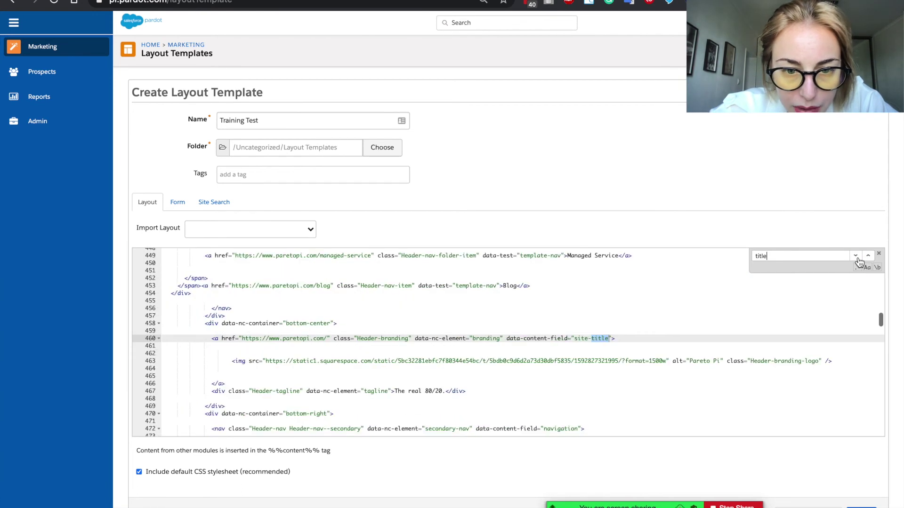
Cycle through the "title" matches until reaching the title tag on line 10
click(873, 258)
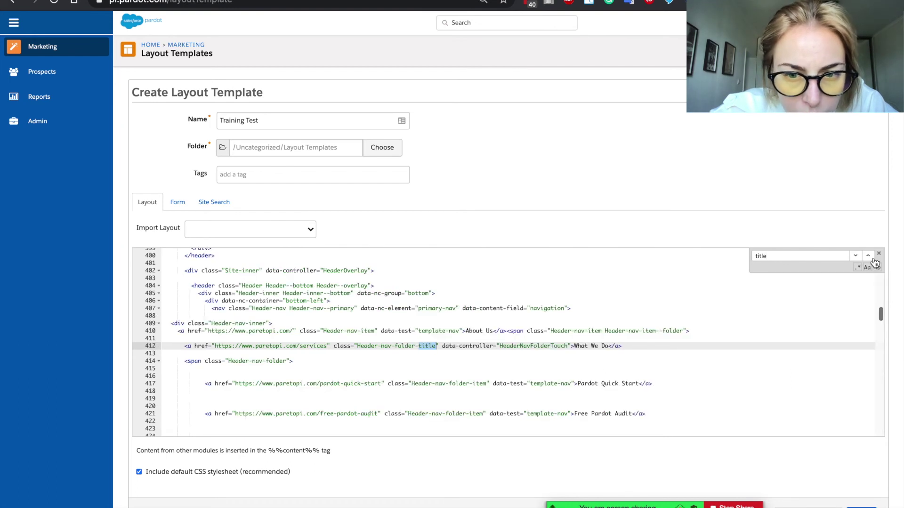
click(872, 259)
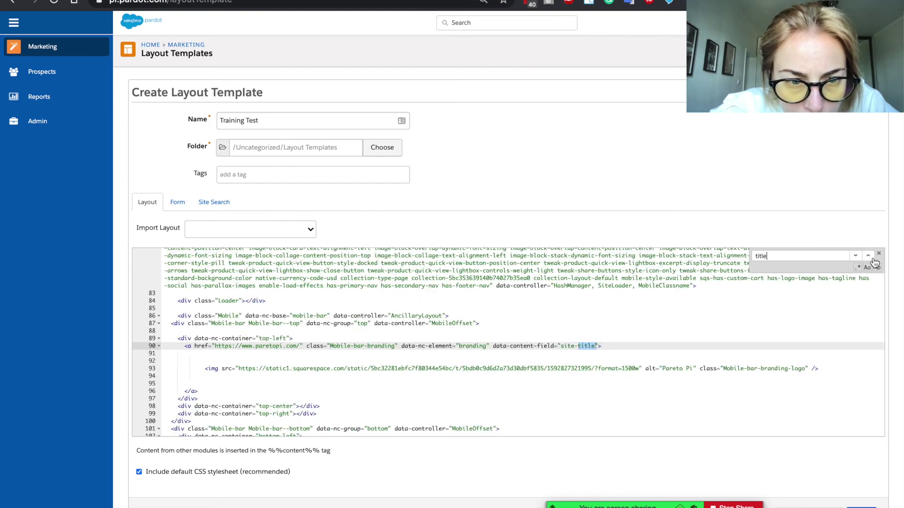
click(872, 259)
click(854, 259)
click(853, 260)
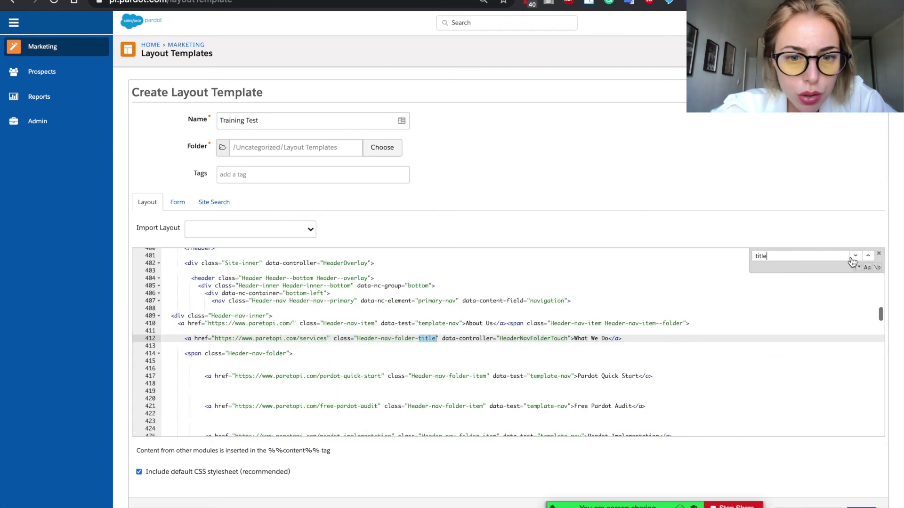
click(854, 259)
click(853, 259)
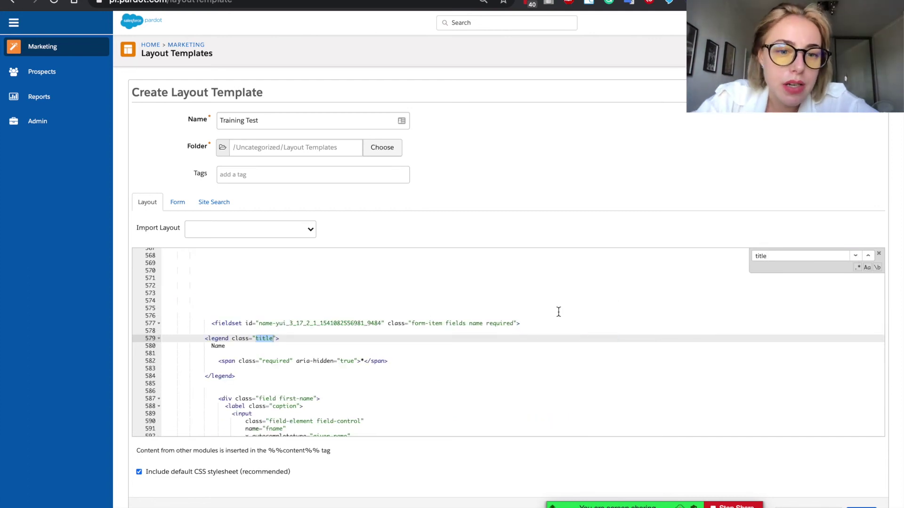
click(856, 258)
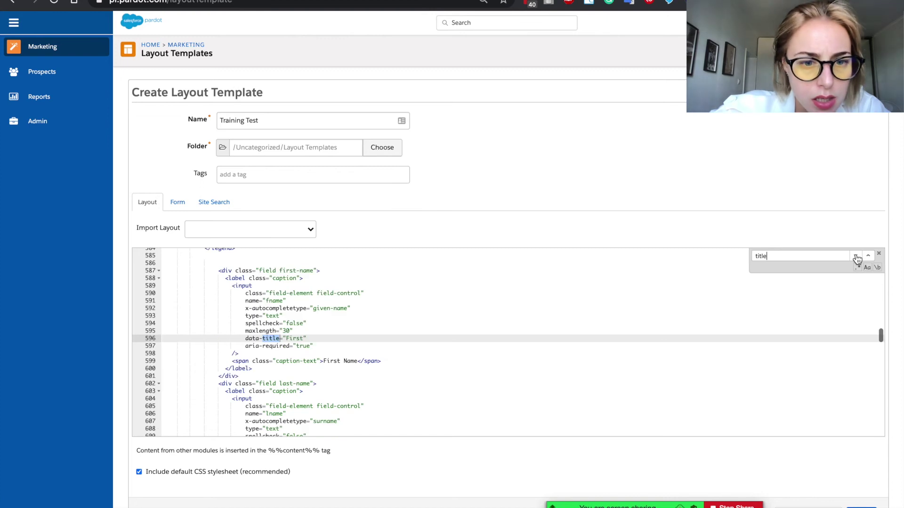
click(856, 258)
click(856, 257)
click(855, 257)
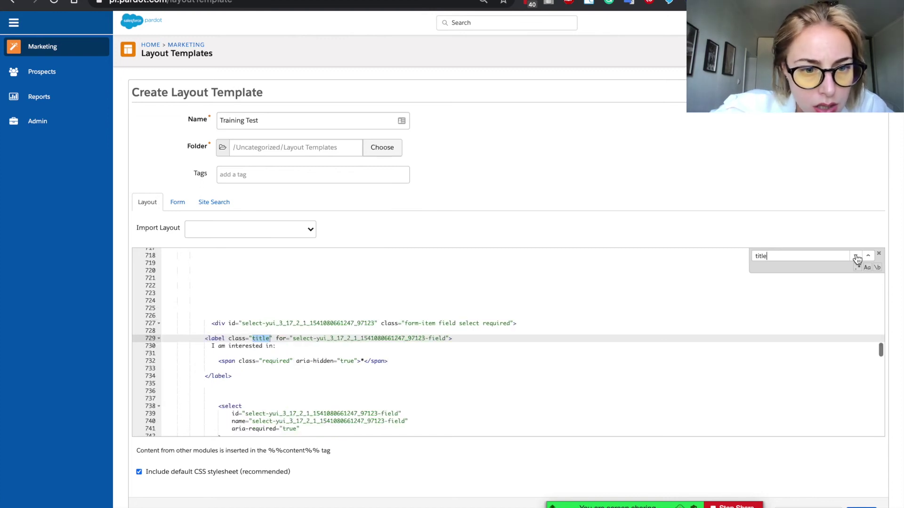
click(856, 258)
click(856, 258)
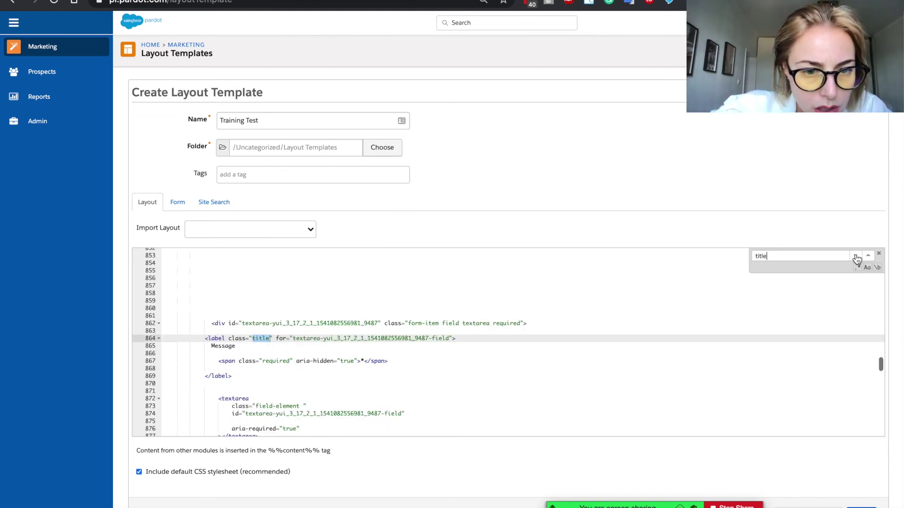
click(856, 258)
click(856, 258)
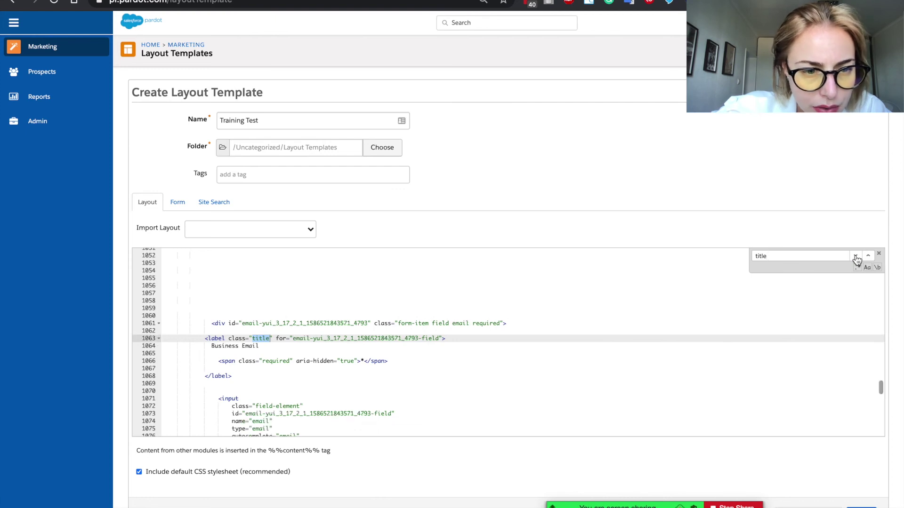
click(856, 258)
click(856, 258)
click(856, 258)
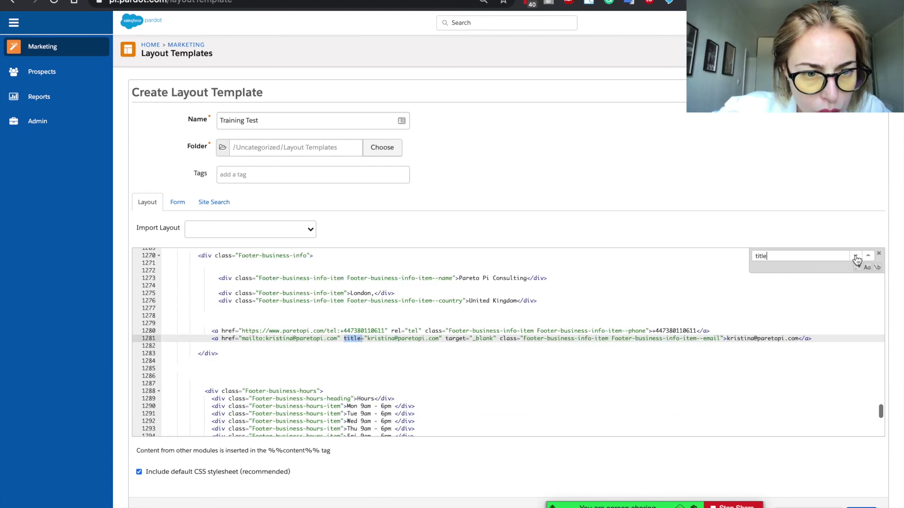
click(856, 258)
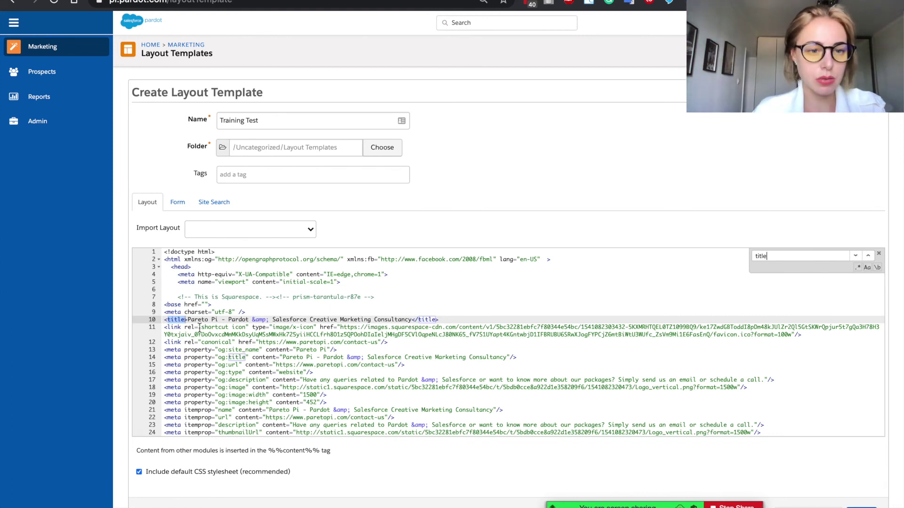
Delete the old site title text between the <title> tags on line 10
drag(414, 320, 189, 320)
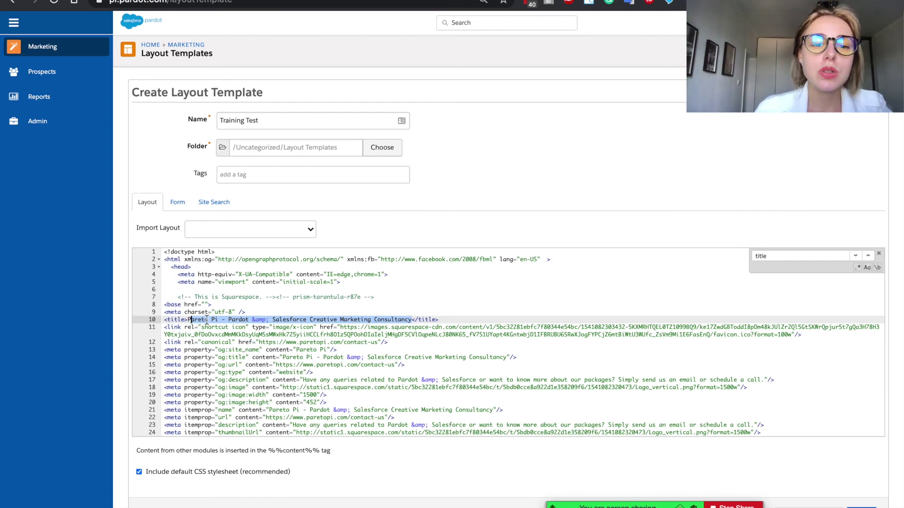
key(BackSpace)
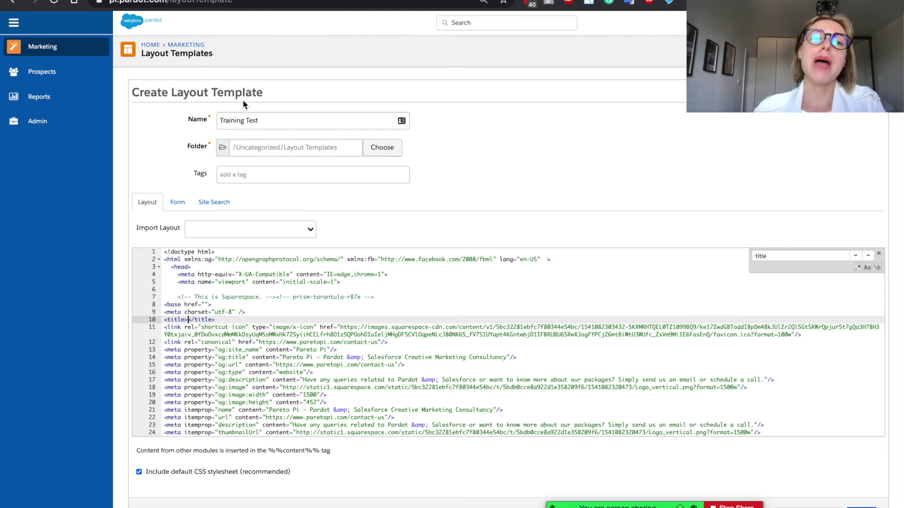
drag(185, 123, 237, 123)
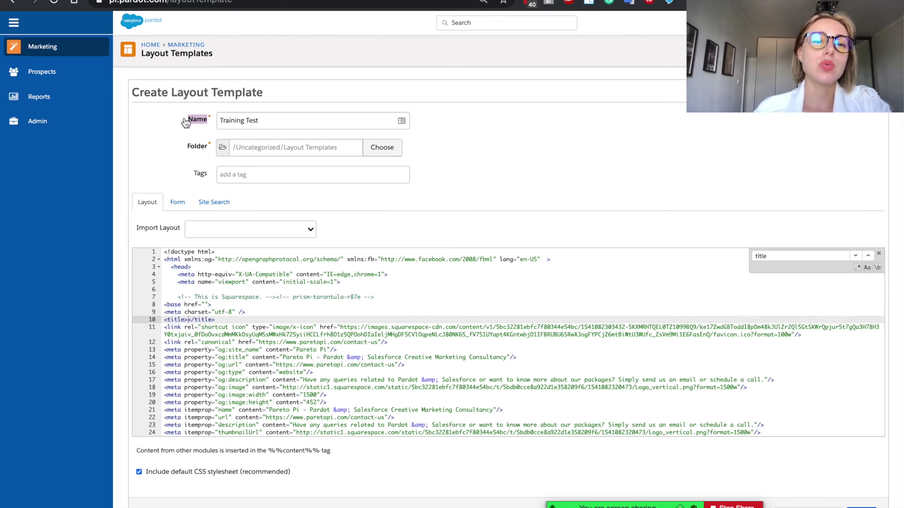
drag(262, 119, 202, 120)
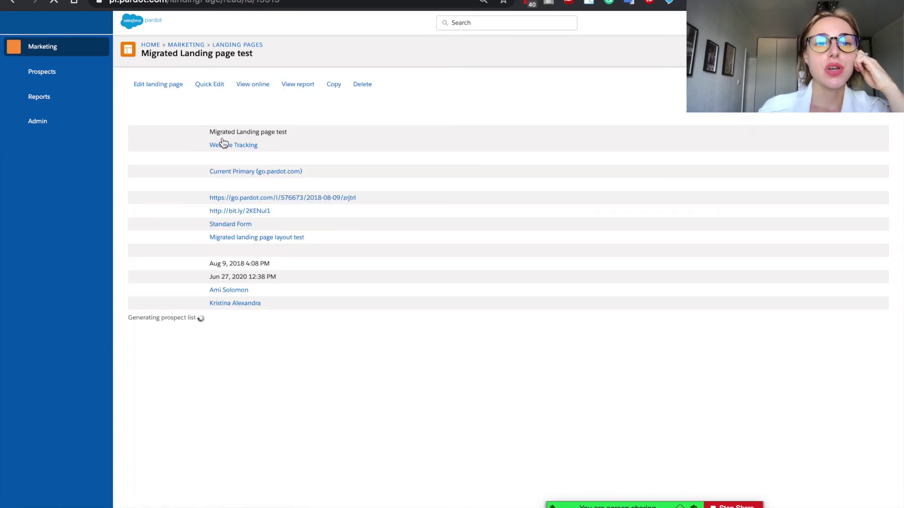
drag(204, 111, 290, 104)
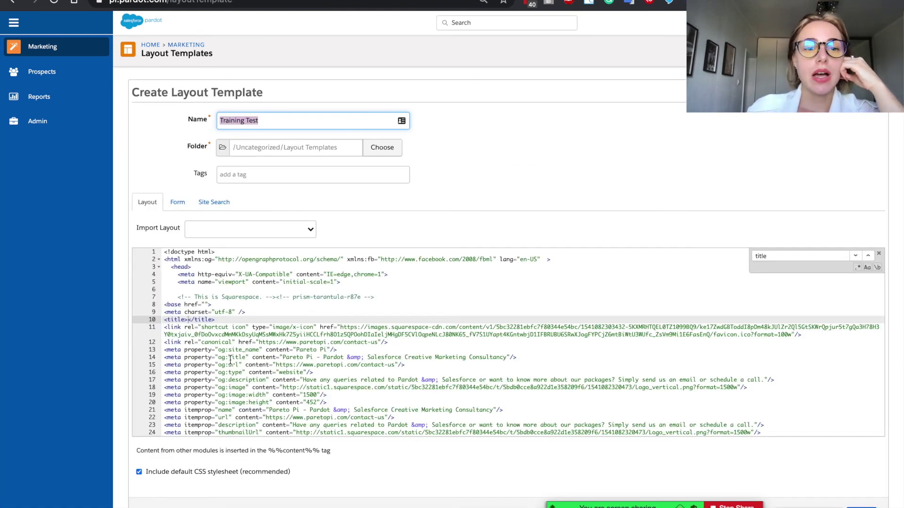
click(189, 320)
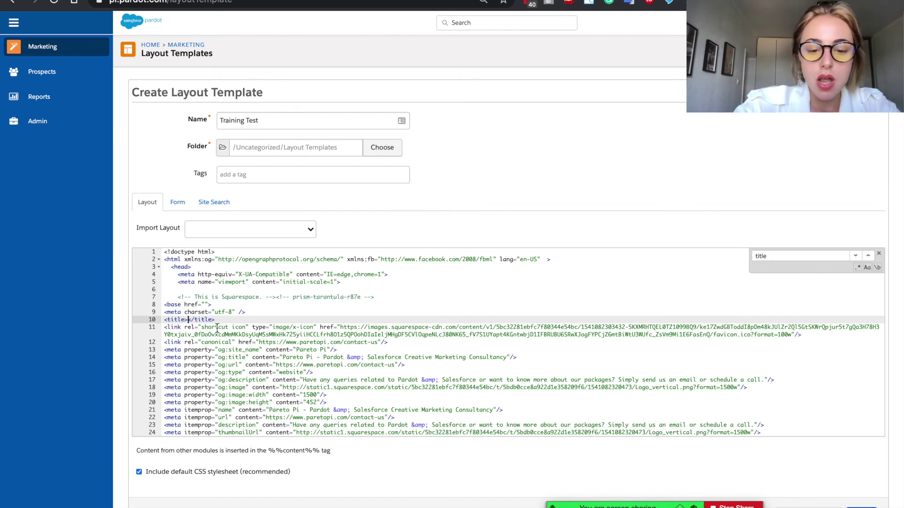
text(%%t)
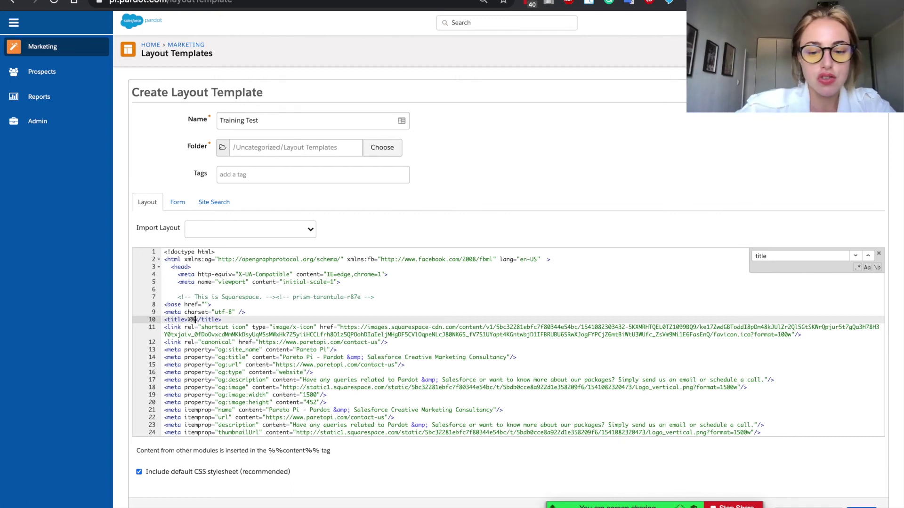
text(itle%%)
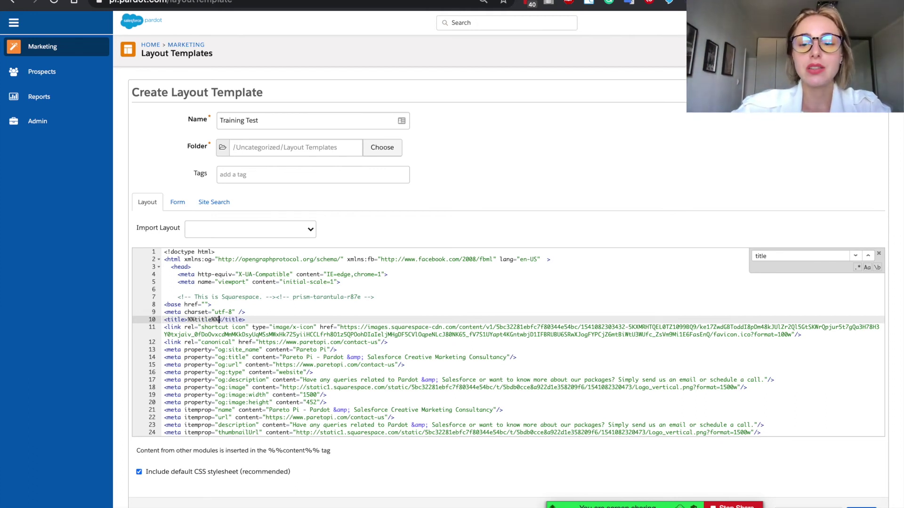
key(BackSpace)
key(BackSpace)
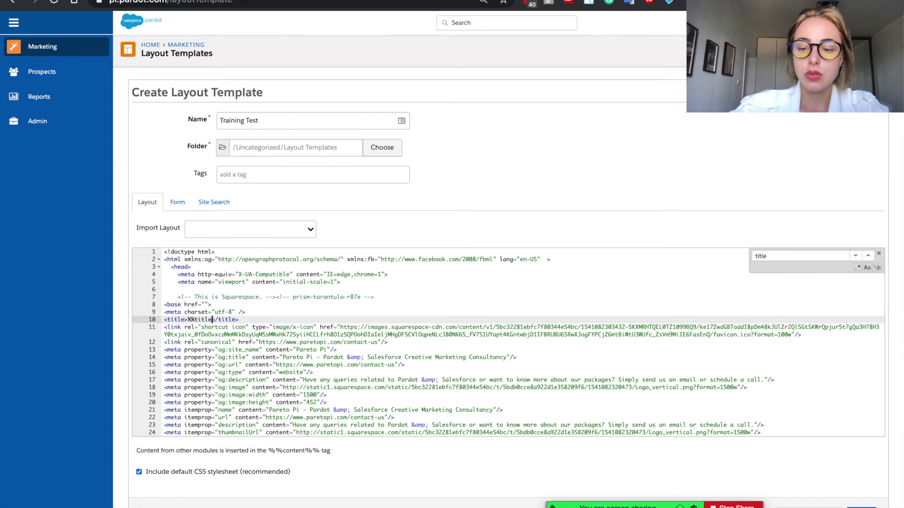
text(}})
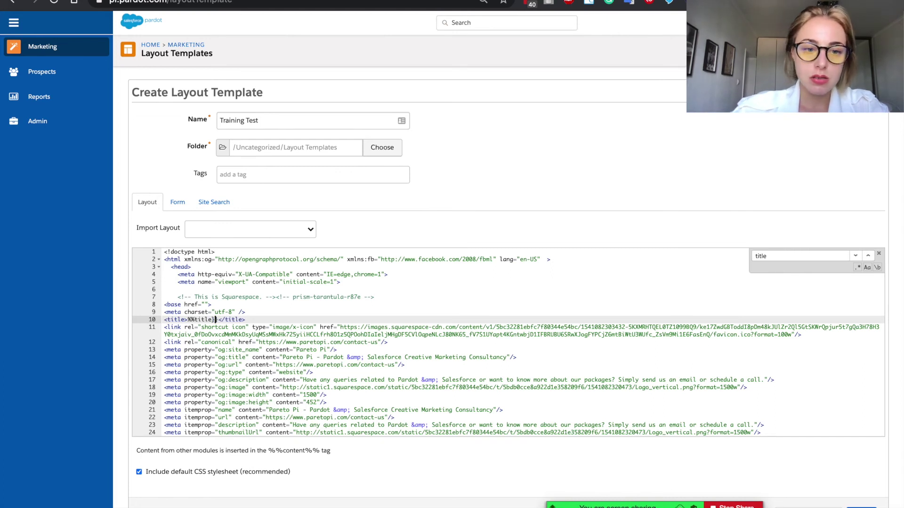
key(BackSpace)
key(BackSpace)
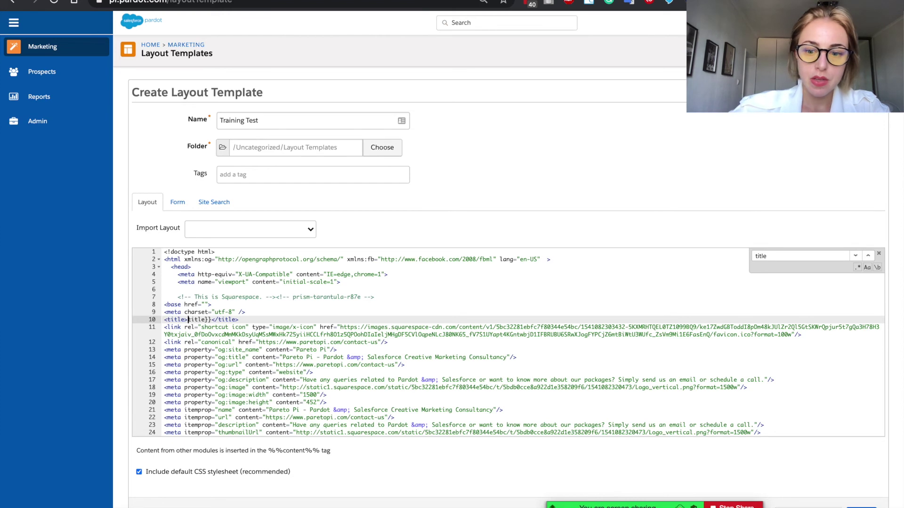
text({{)
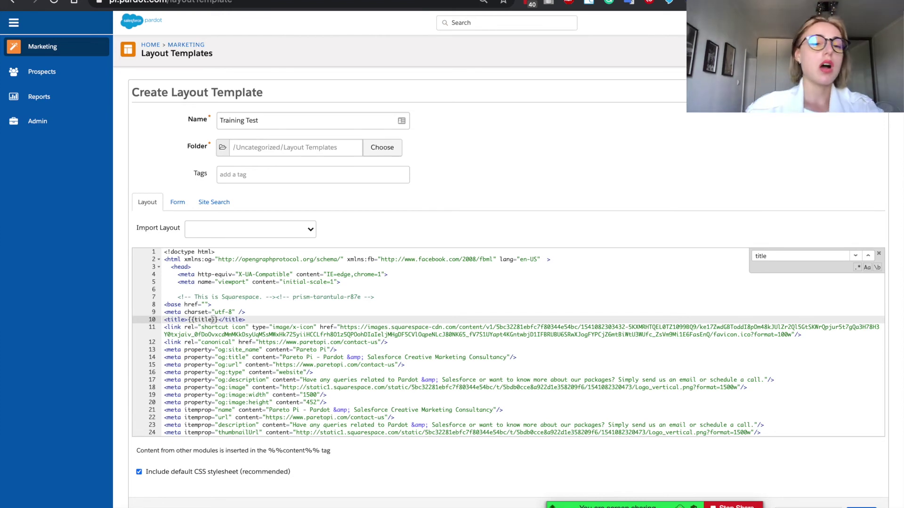
click(267, 358)
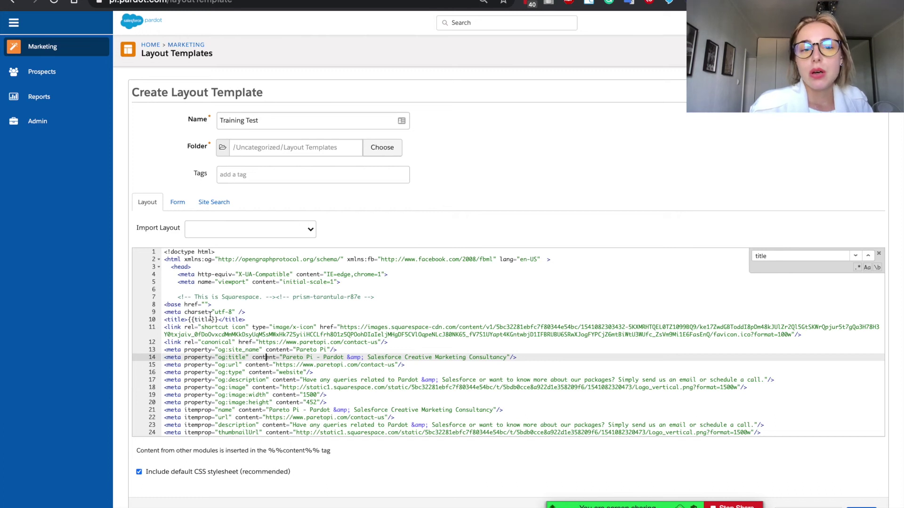
drag(187, 319, 238, 317)
click(237, 318)
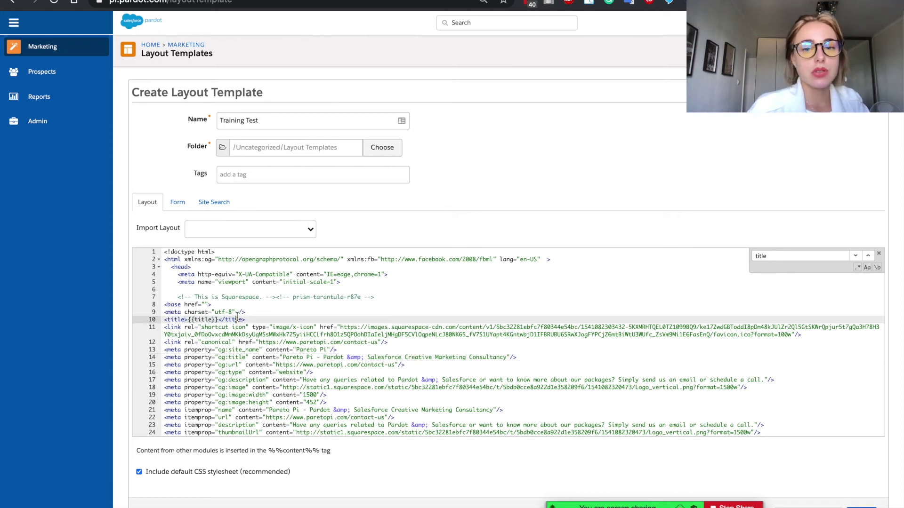
scroll(237, 344, down, 4)
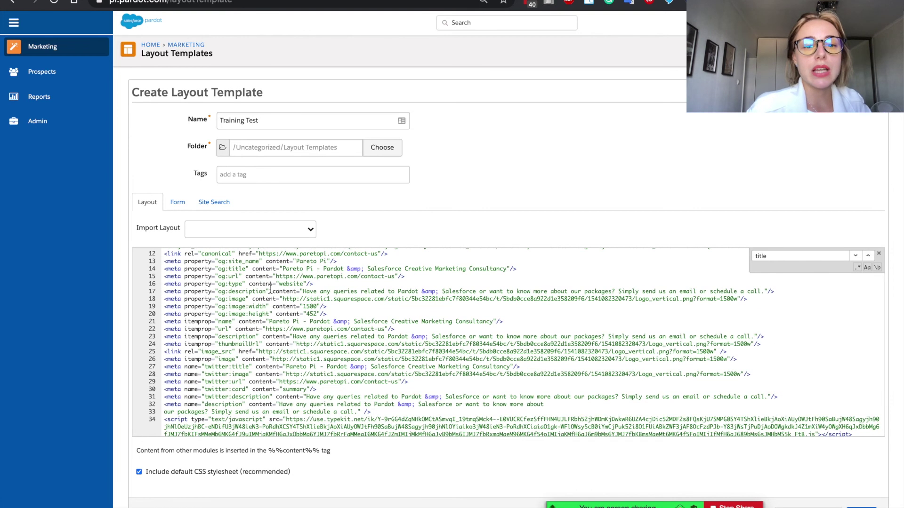
scroll(284, 370, down, 10)
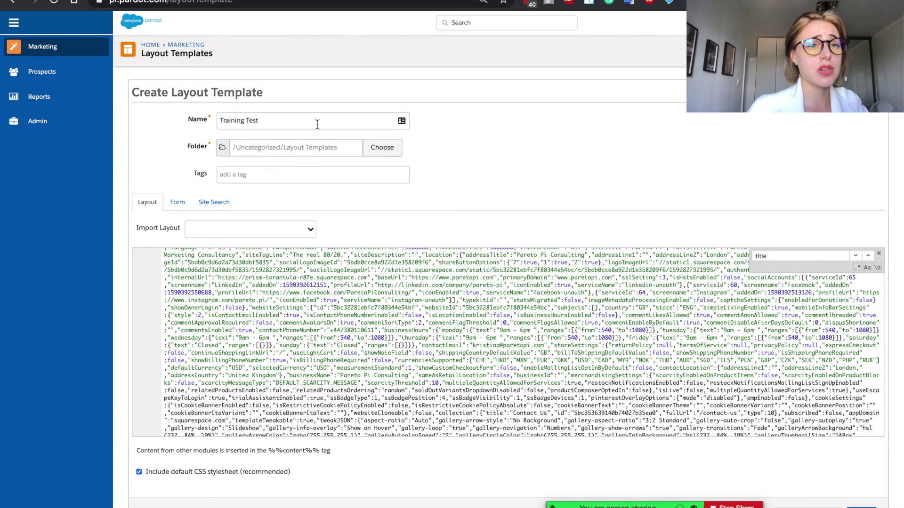
click(141, 1)
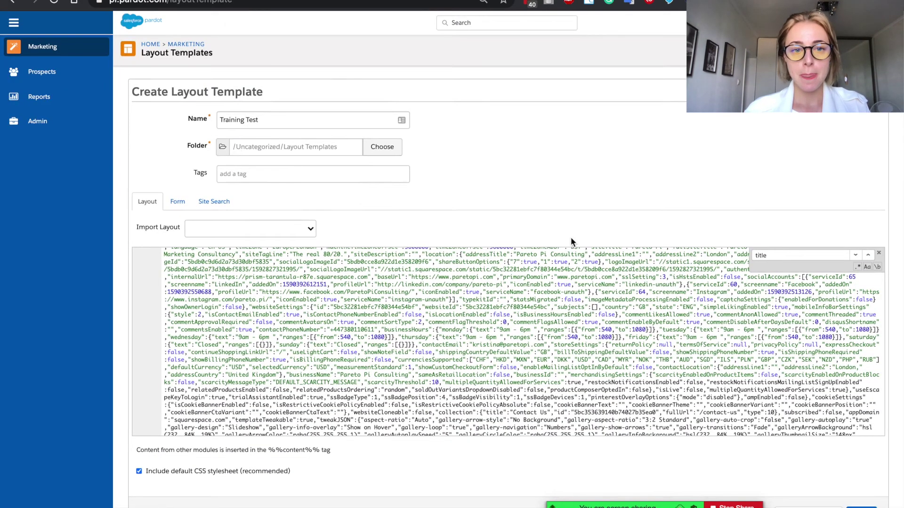
Scroll down the Training Test Create Layout Template form
scroll(571, 238, down, 2)
scroll(570, 240, up, 3)
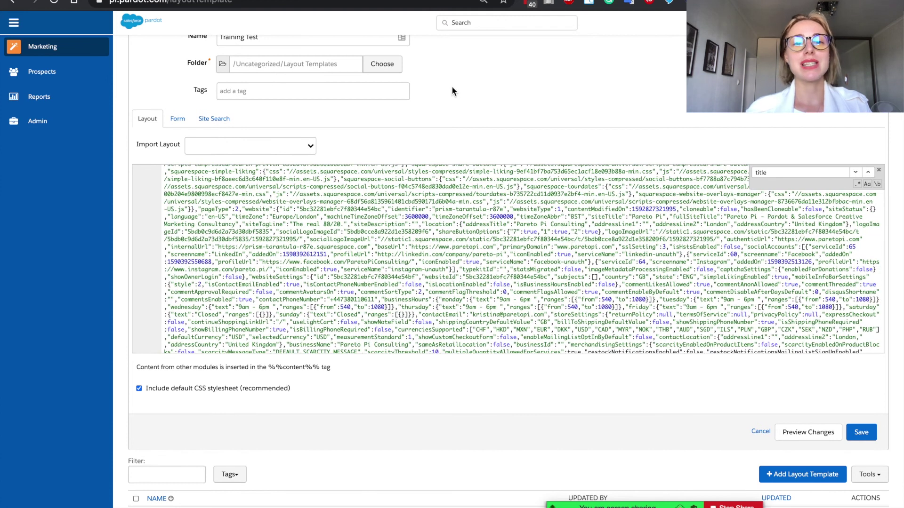
scroll(452, 90, up, 2)
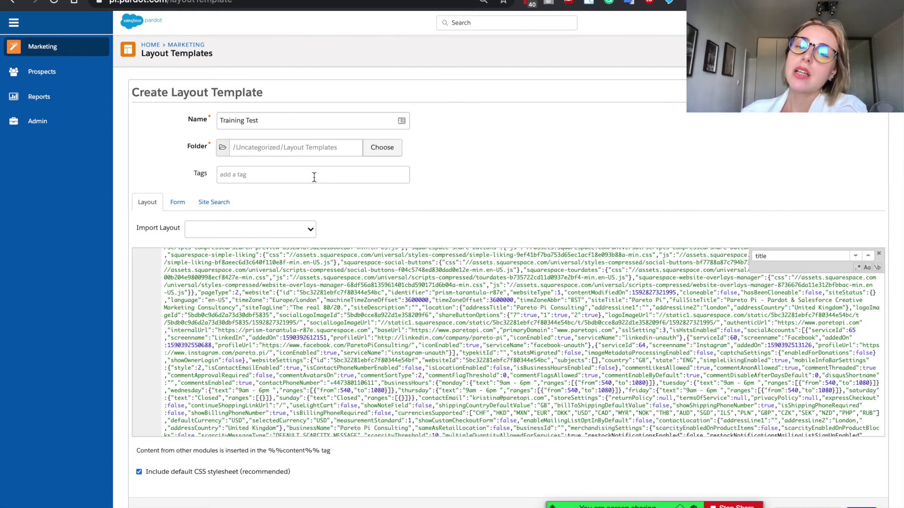
scroll(544, 248, down, 5)
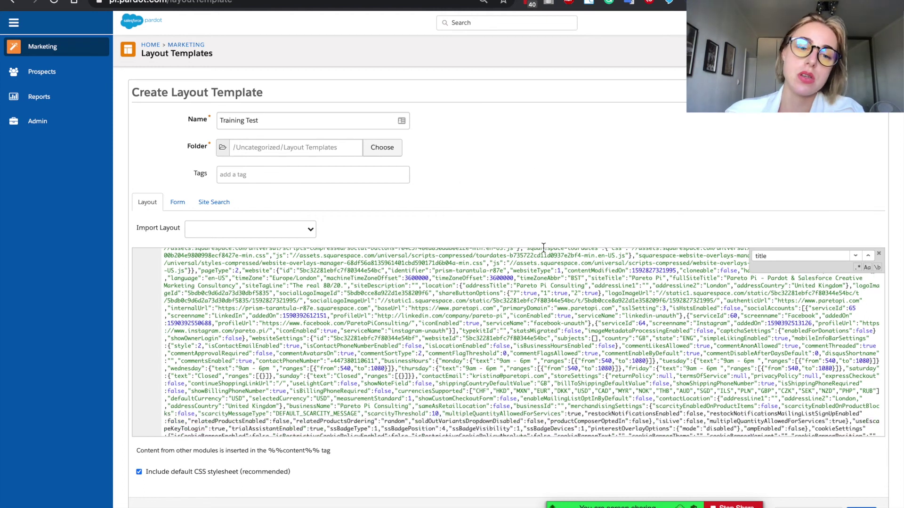
scroll(416, 461, down, 2)
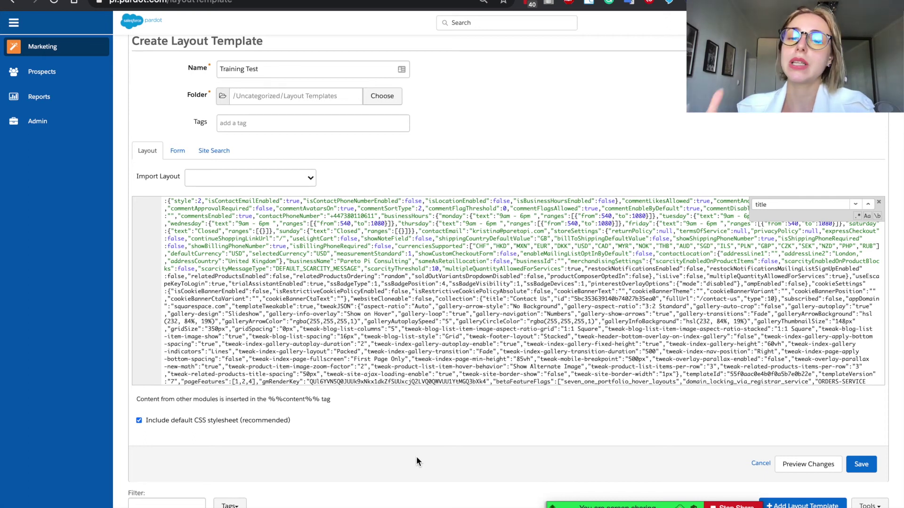
mouse_move(618, 506)
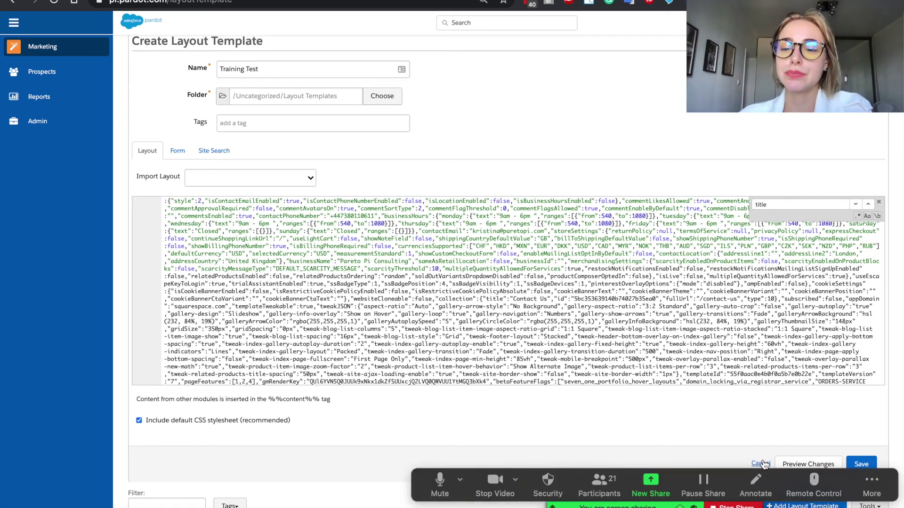
click(762, 464)
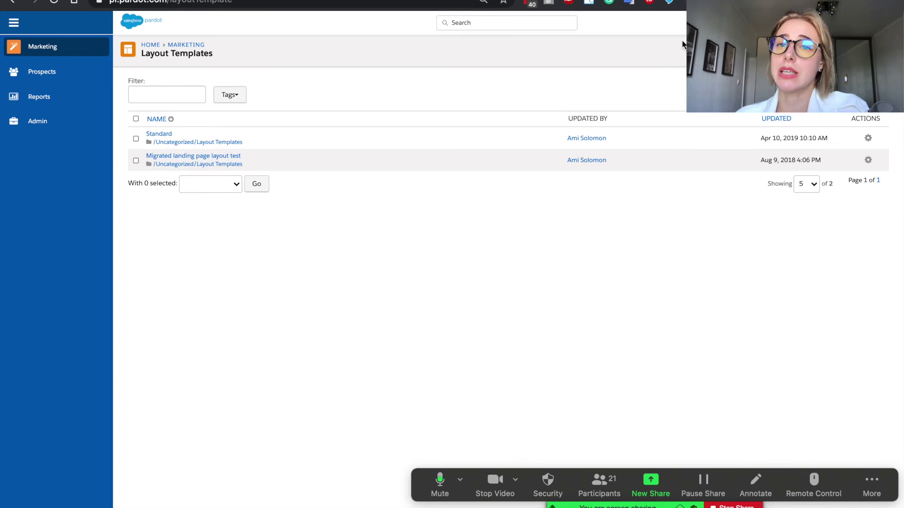
Switch to the Migrated Landing page test page and go back to the Landing Pages list
click(400, 1)
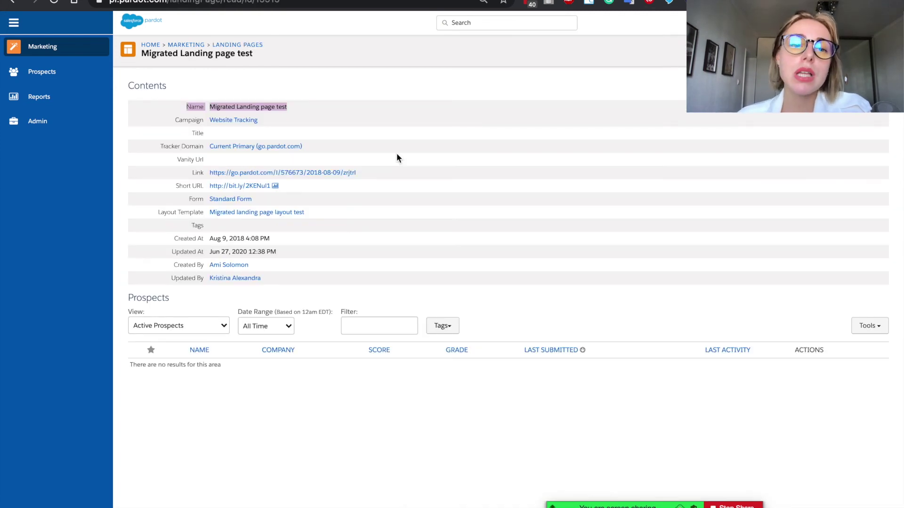
scroll(374, 158, up, 1)
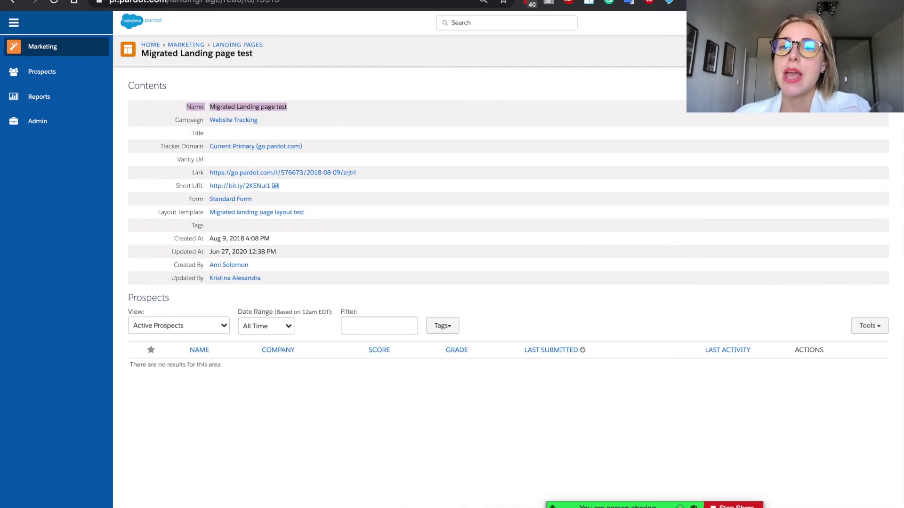
click(226, 51)
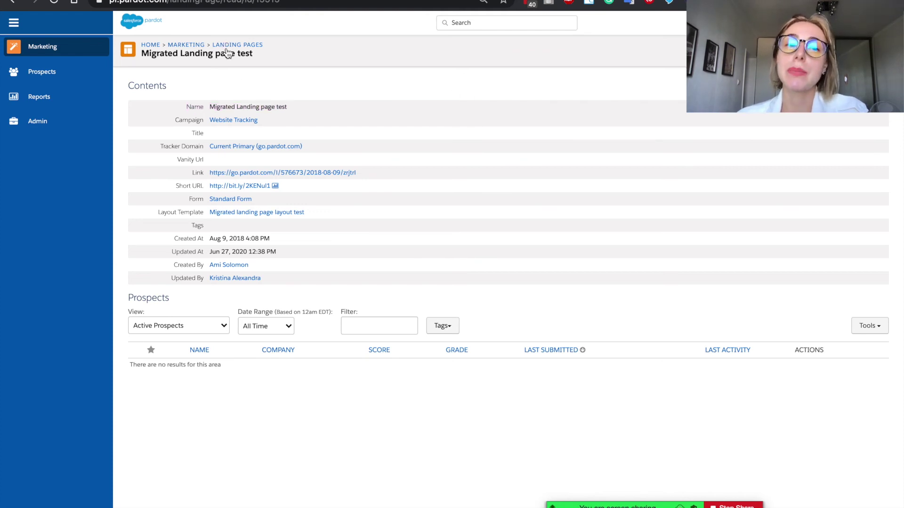
click(228, 47)
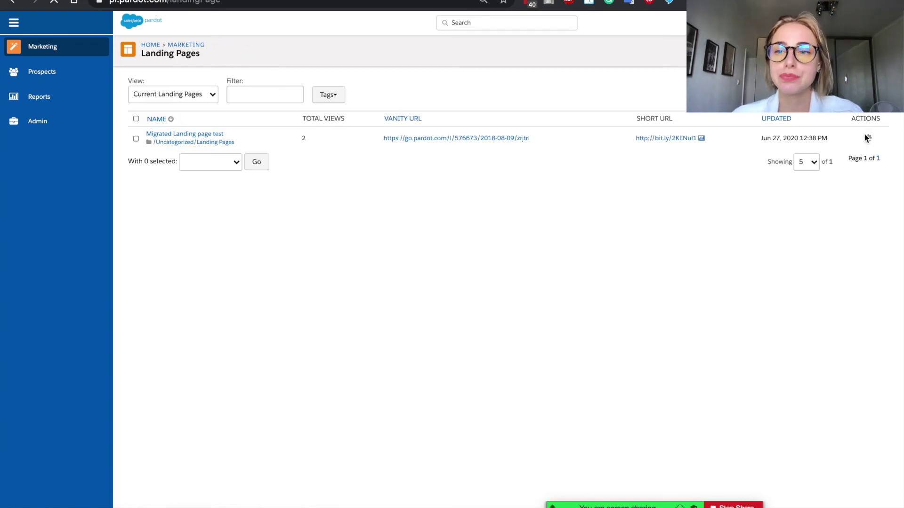
Delete the Migrated Landing page test landing page
click(868, 139)
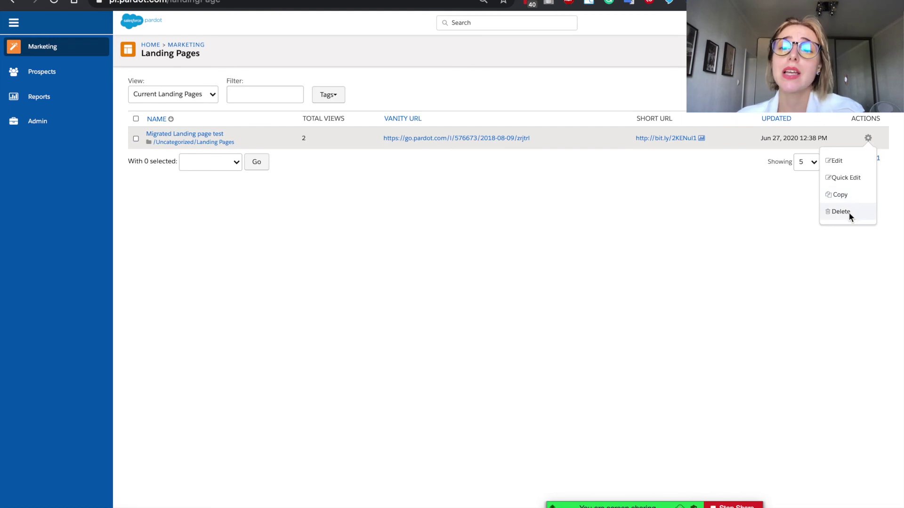
click(848, 212)
click(563, 71)
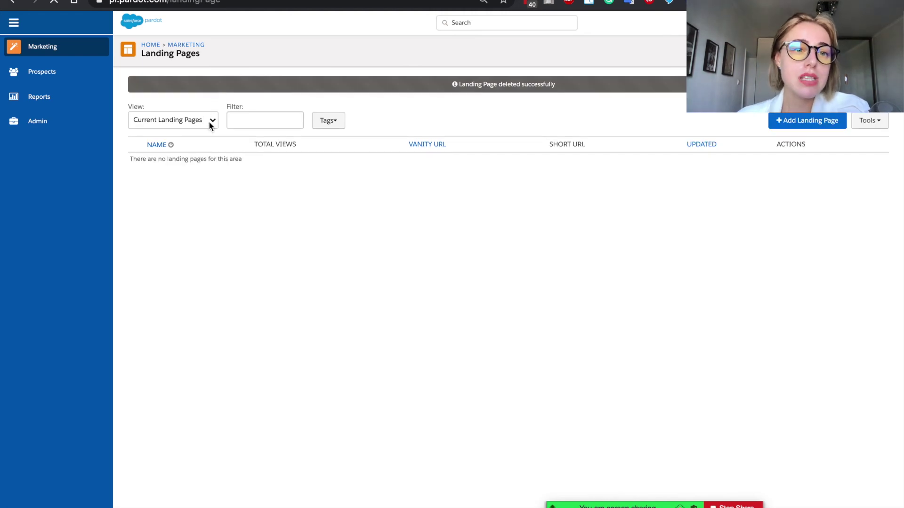
Keep the view on current landing pages and start a new landing page
click(210, 121)
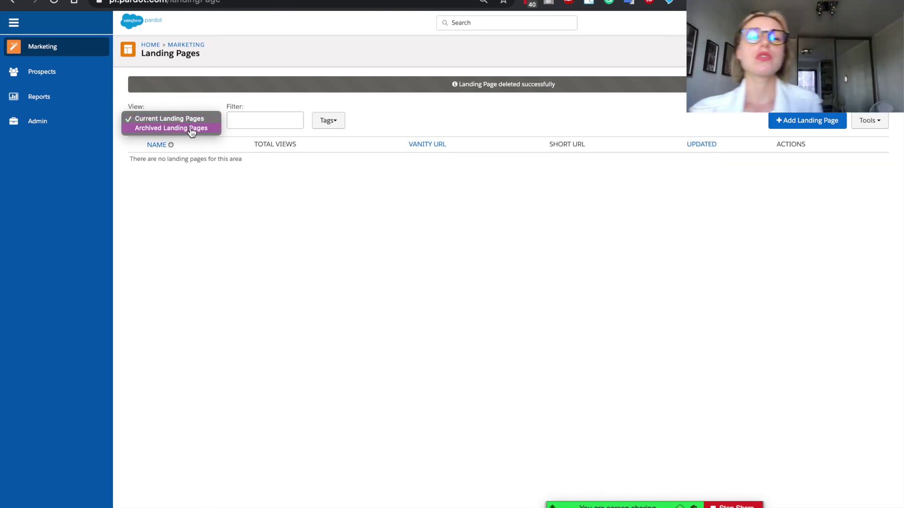
click(776, 121)
click(800, 121)
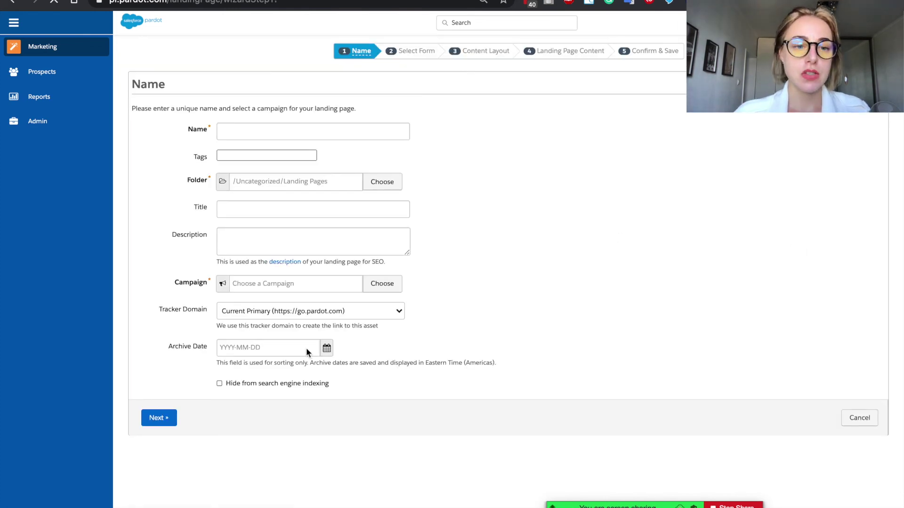
Name the new landing page 'India - Pardot Landing Page'
drag(168, 349, 223, 360)
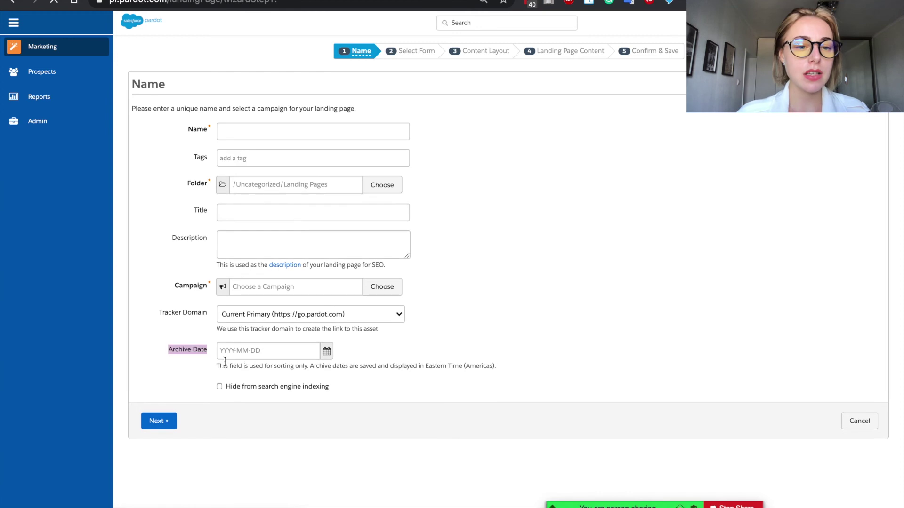
drag(445, 361, 471, 360)
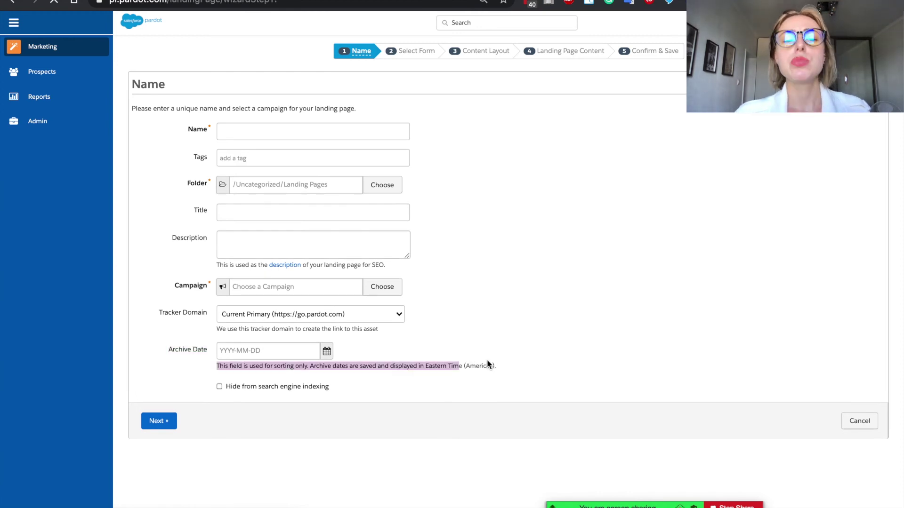
click(486, 360)
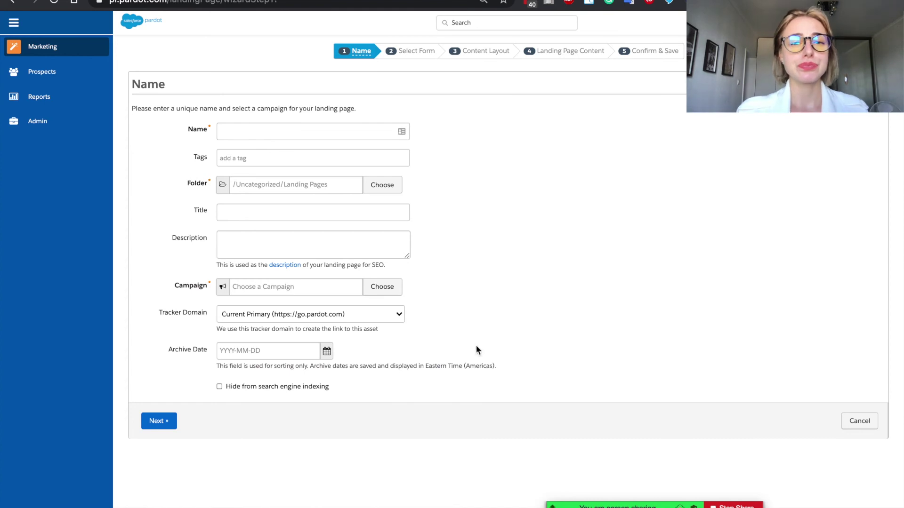
click(381, 134)
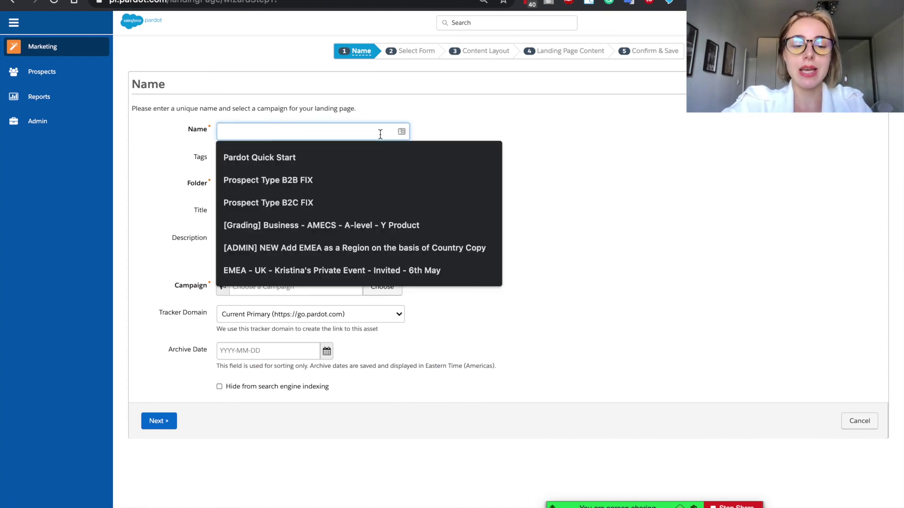
text(EM)
key(BackSpace)
key(BackSpace)
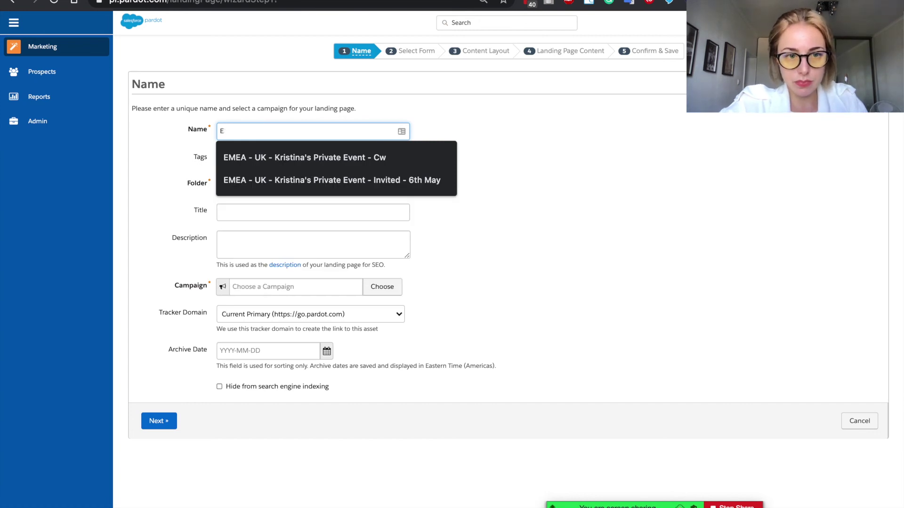
text(Idi)
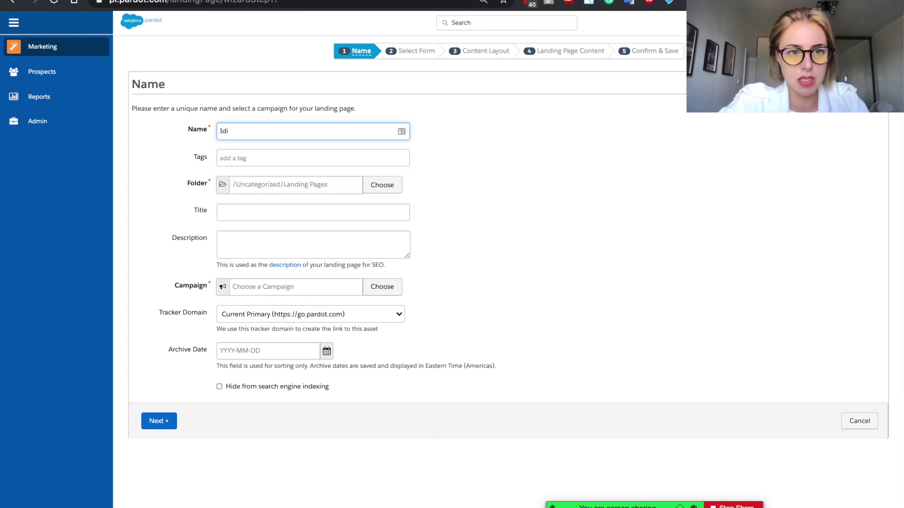
key(BackSpace)
text(ndia)
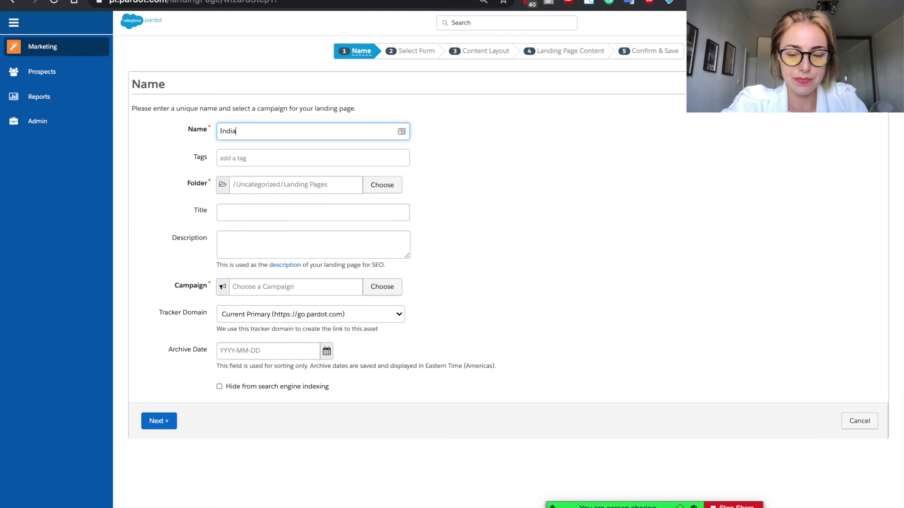
text( - )
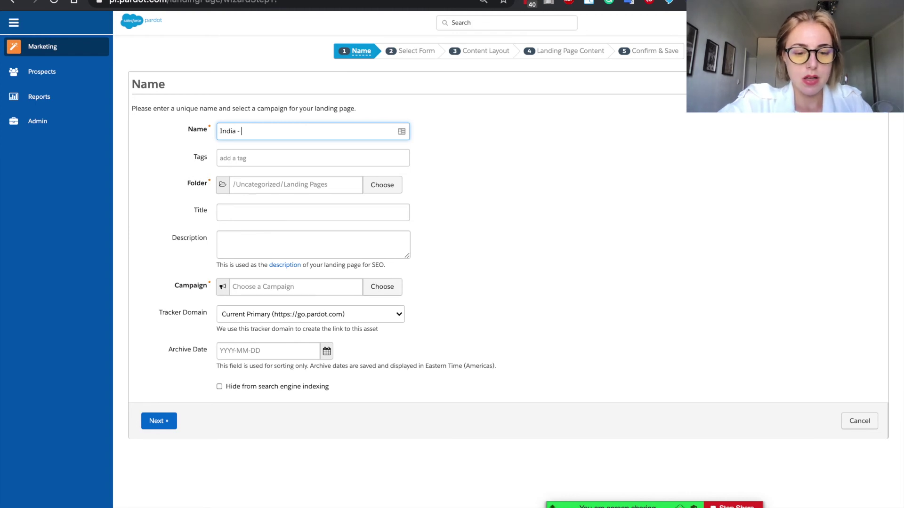
text(Pardot)
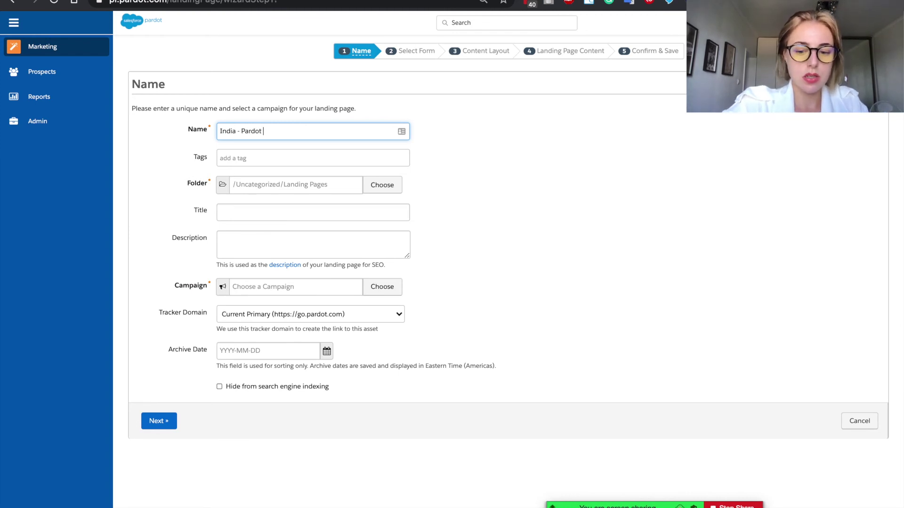
text( Land)
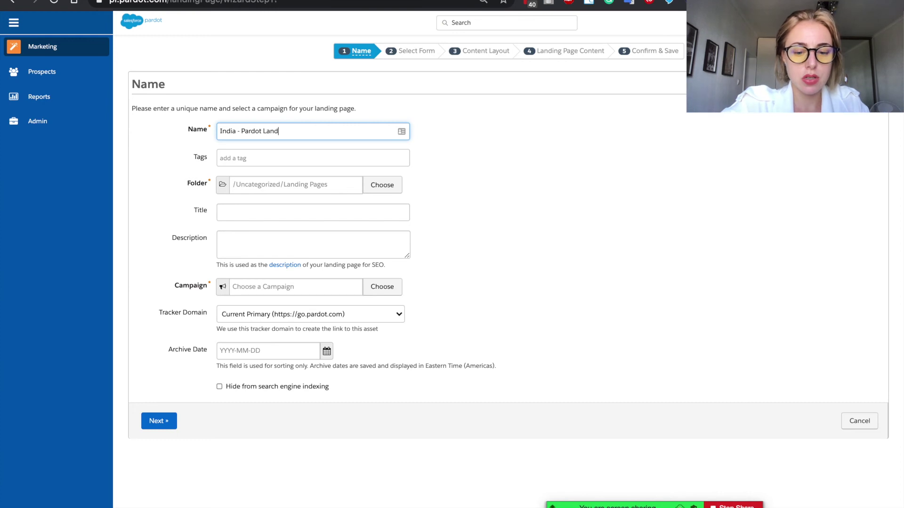
text(ing Page)
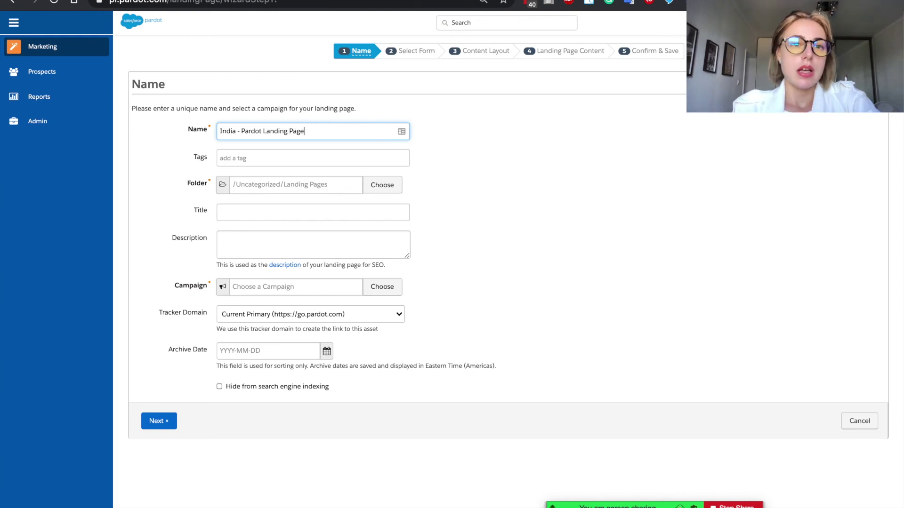
Add the tag 'india' to the landing page
click(313, 157)
text(idea)
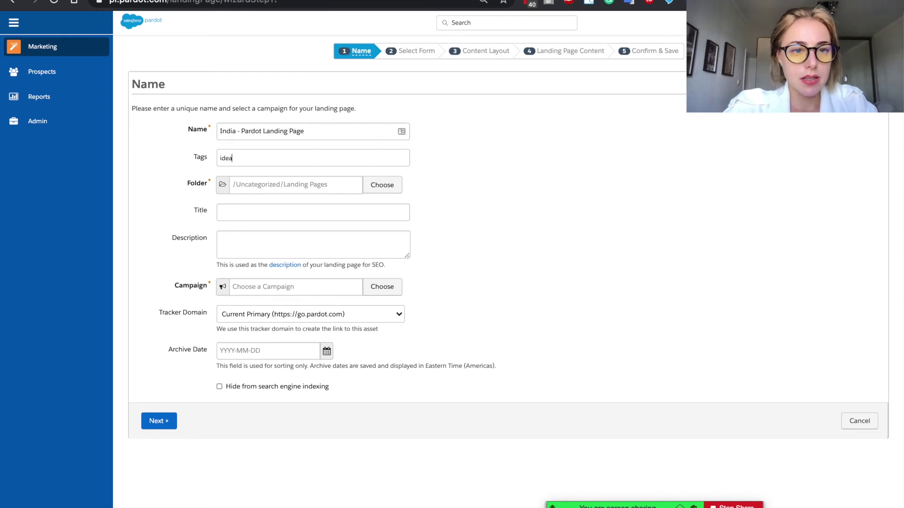
key(BackSpace)
key(BackSpace)
text(ndia)
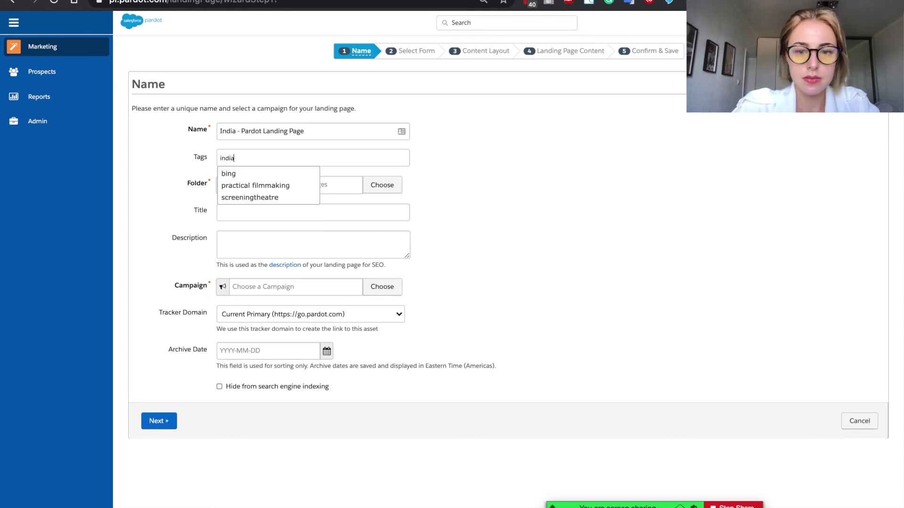
key(Return)
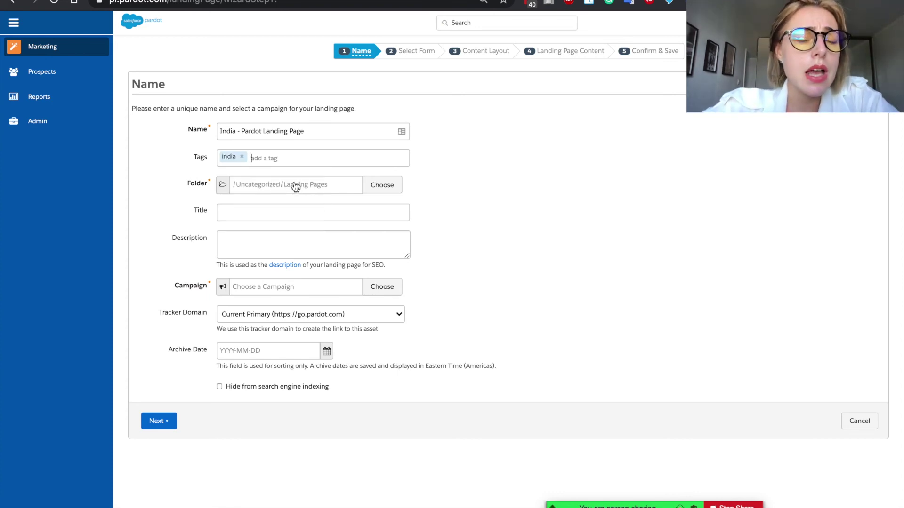
File the landing page in the Pardot Marking folder
click(298, 186)
click(311, 205)
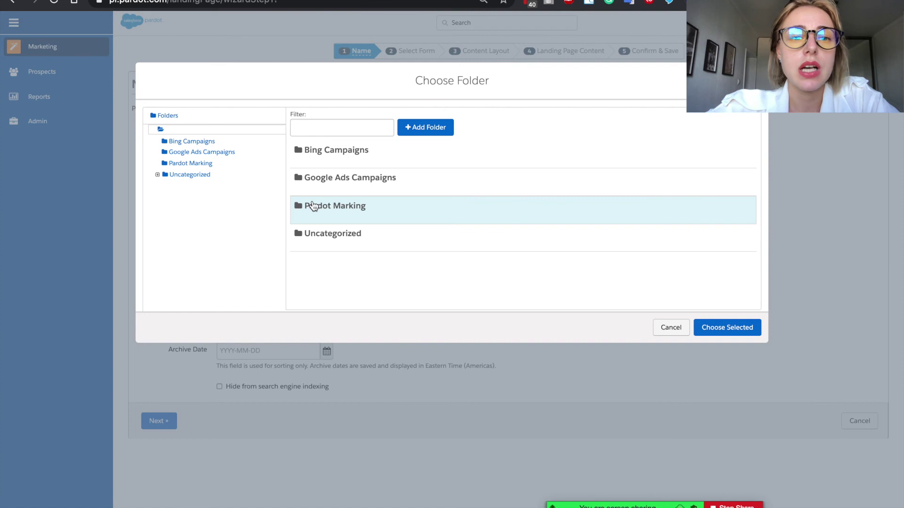
click(713, 329)
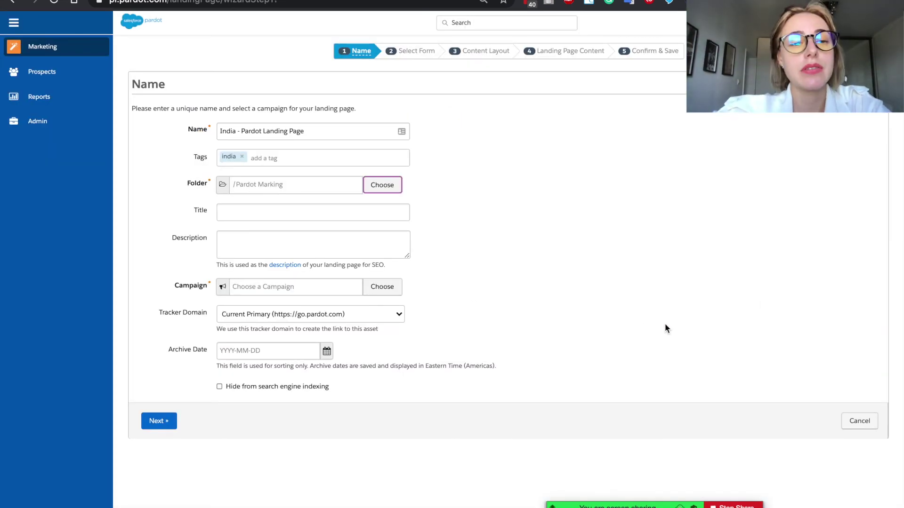
click(356, 212)
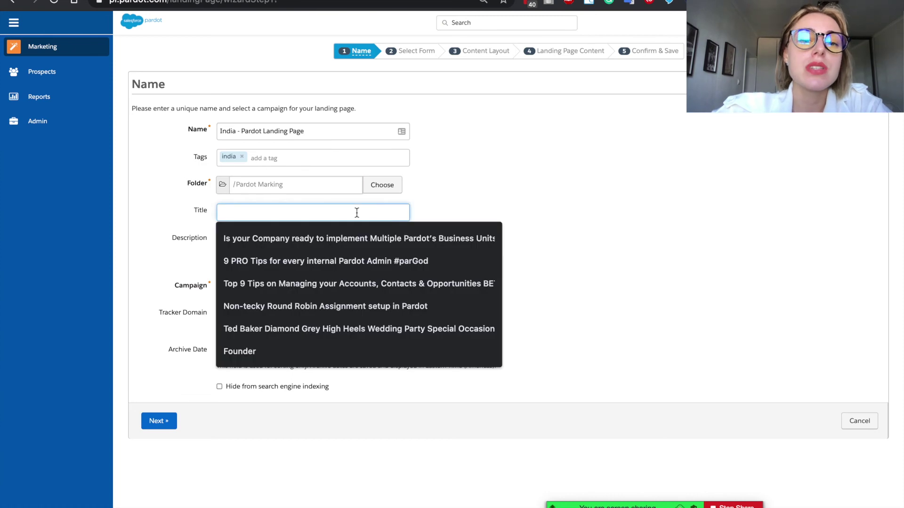
Enter 'Contact Us India' as the landing page title, correcting the typo
click(526, 167)
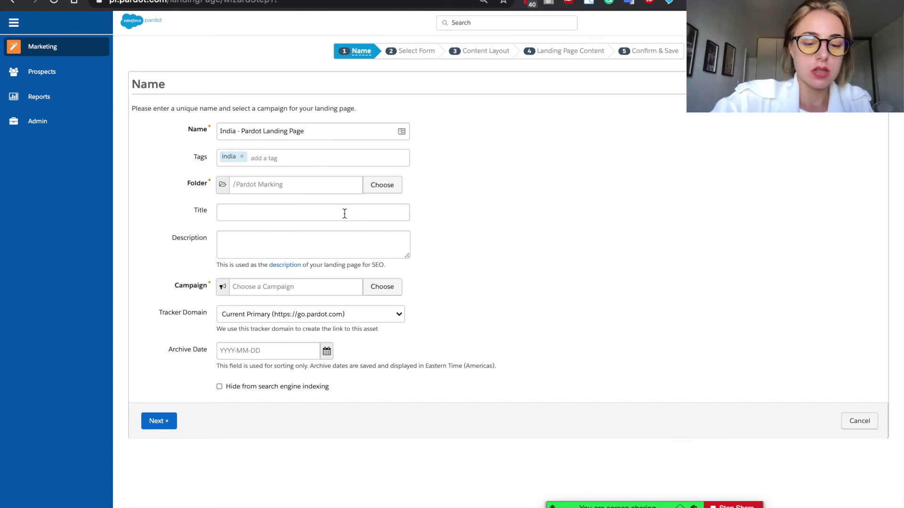
click(344, 213)
text(Contact Us Indxia)
key(BackSpace)
key(BackSpace)
key(BackSpace)
text(ia)
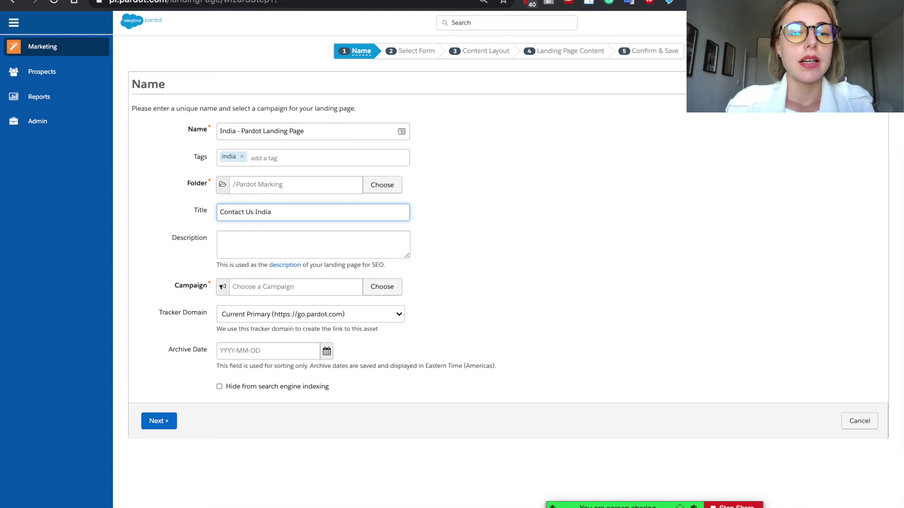
click(340, 237)
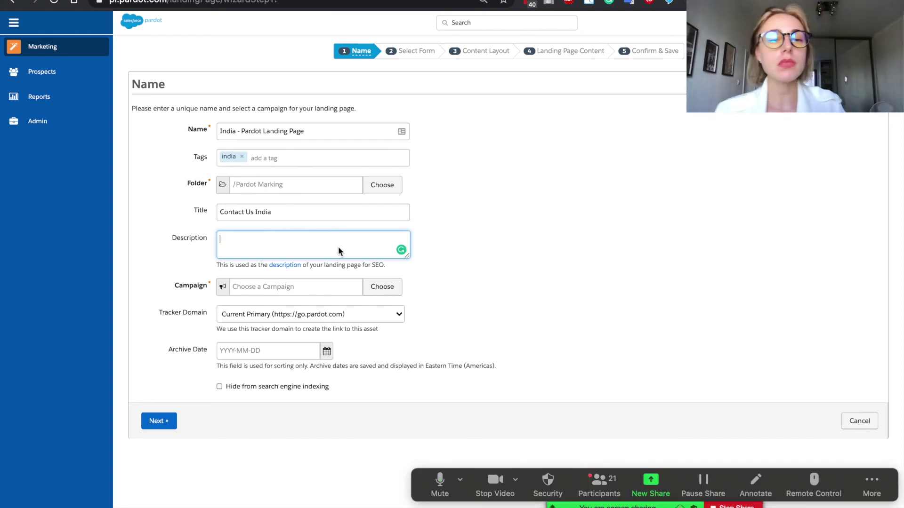
Link the MA discounts for Alumni campaign, archive on 2020-06-28, and hide from search engines
click(310, 287)
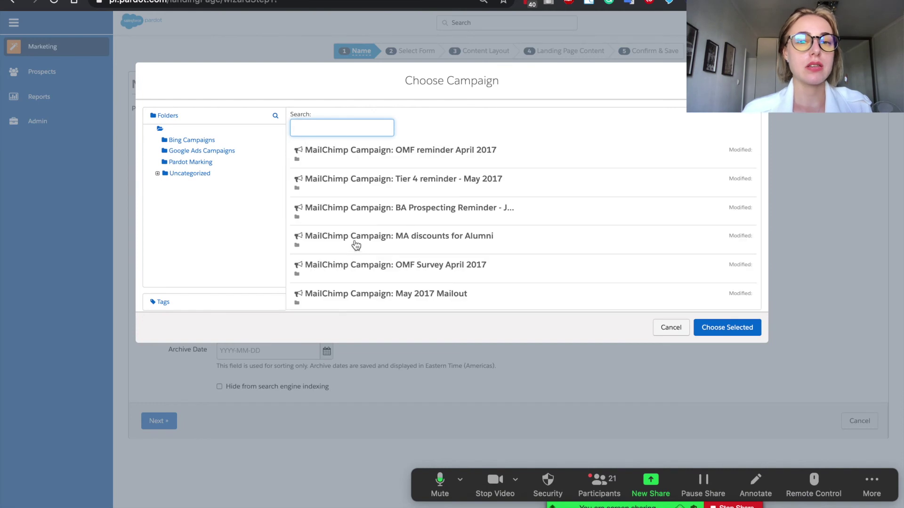
click(350, 241)
click(713, 327)
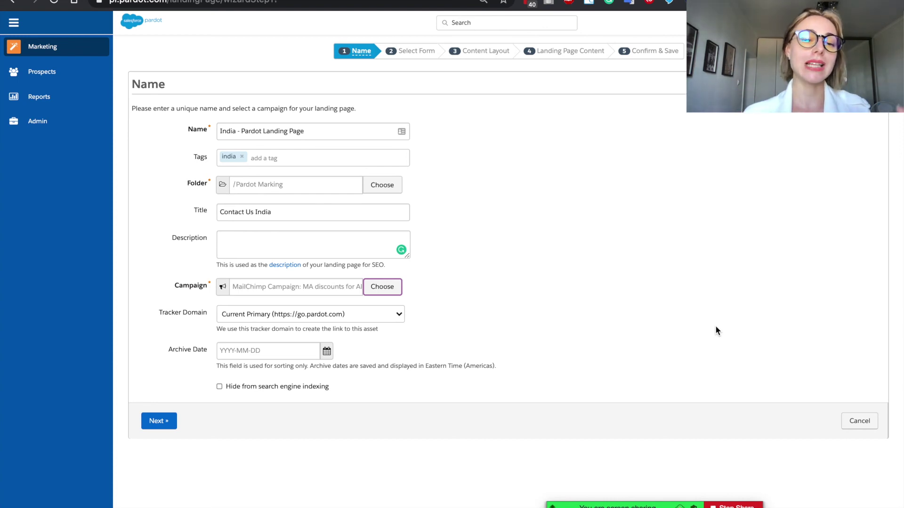
click(327, 351)
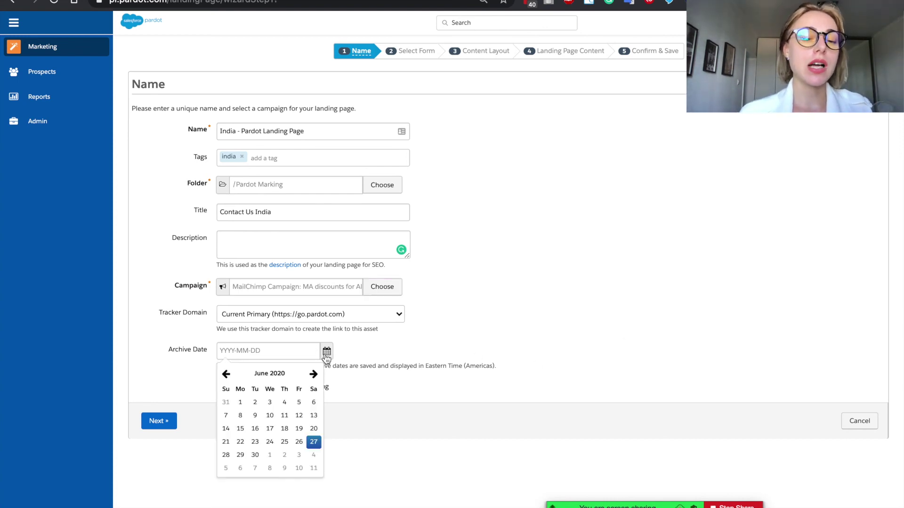
click(227, 455)
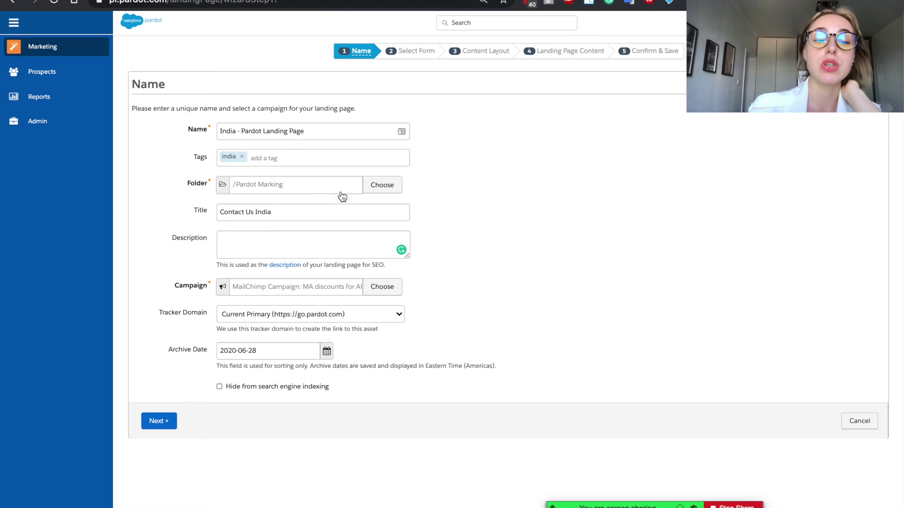
click(253, 393)
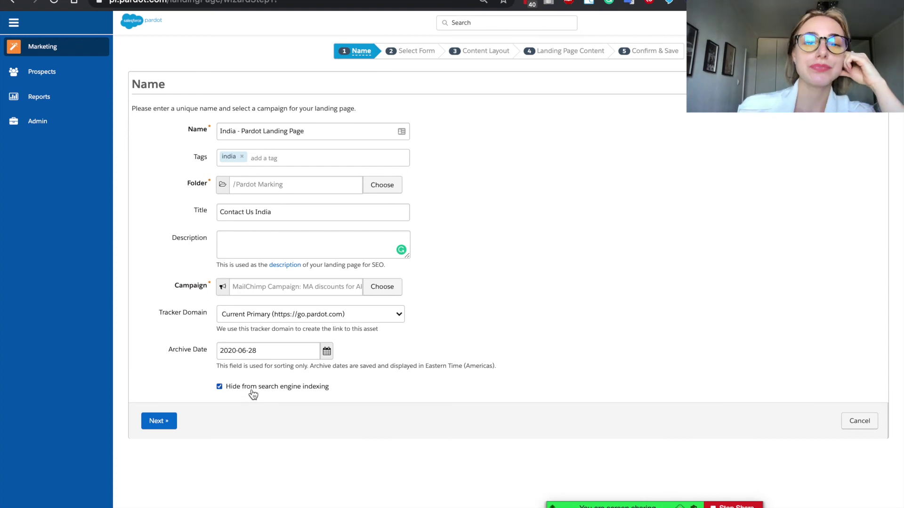
click(155, 427)
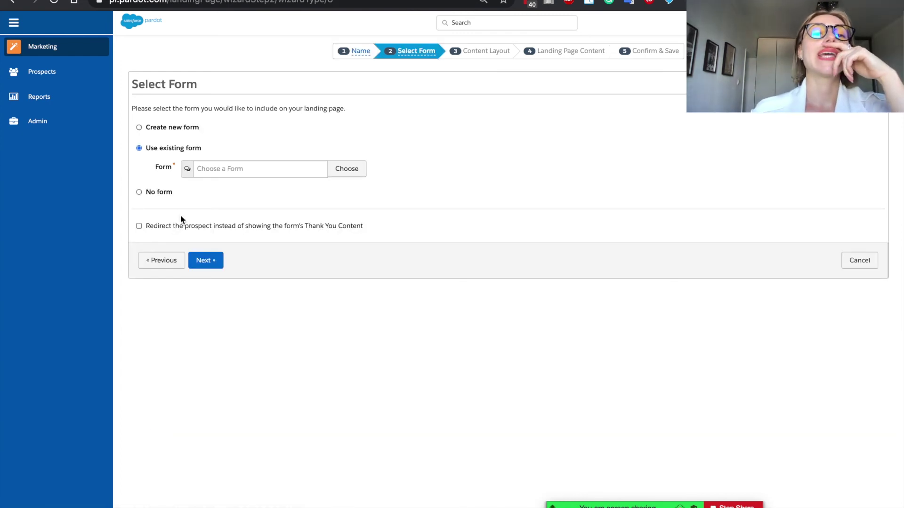
Choose Use existing form with Standard Form selected, then continue to Content Layout
click(165, 128)
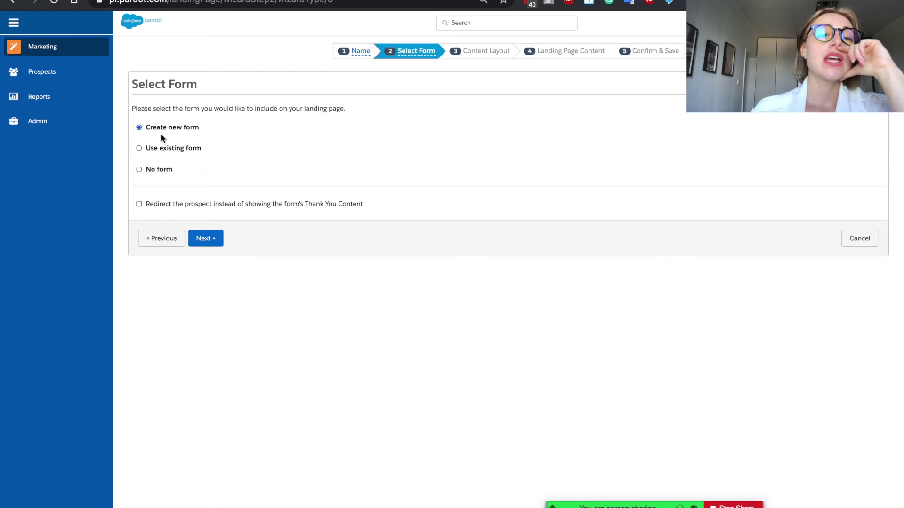
click(163, 150)
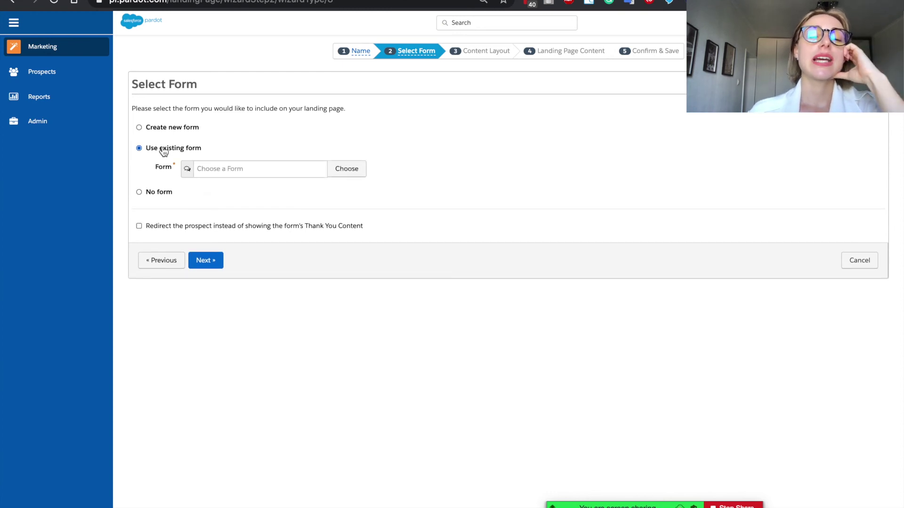
click(143, 193)
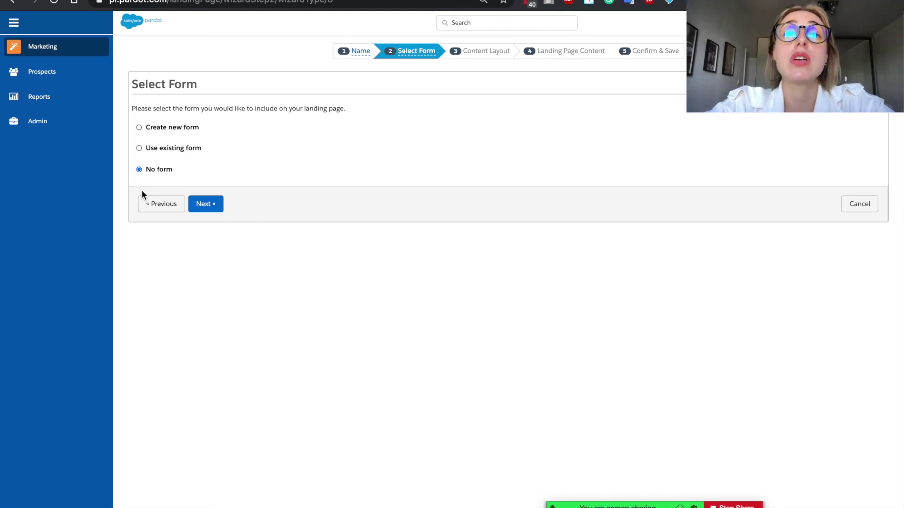
click(151, 149)
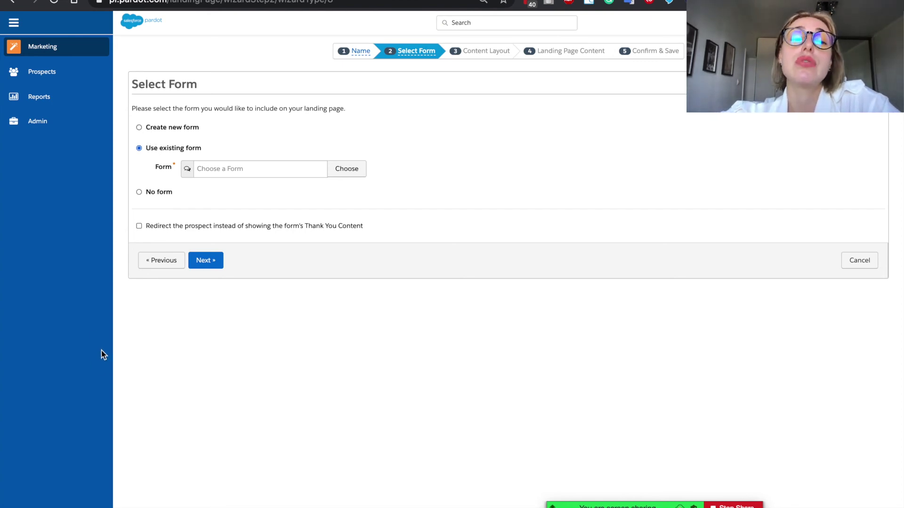
click(245, 168)
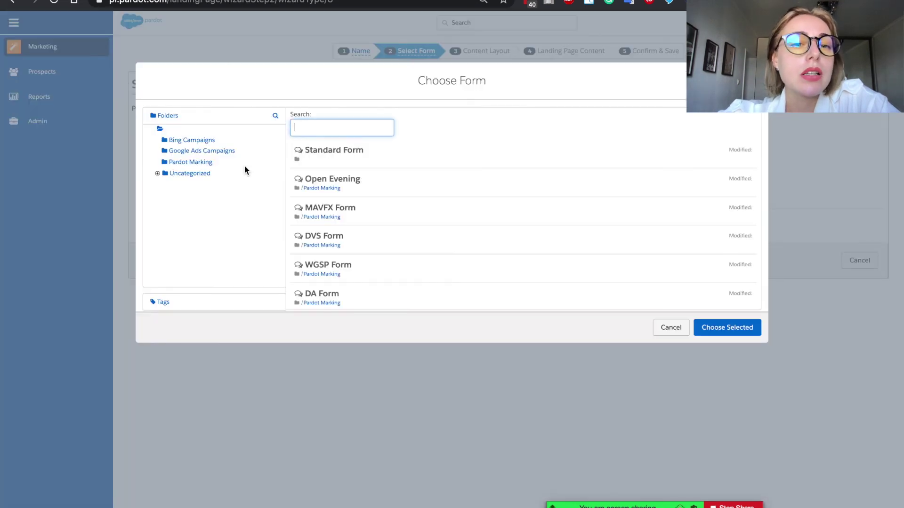
click(339, 155)
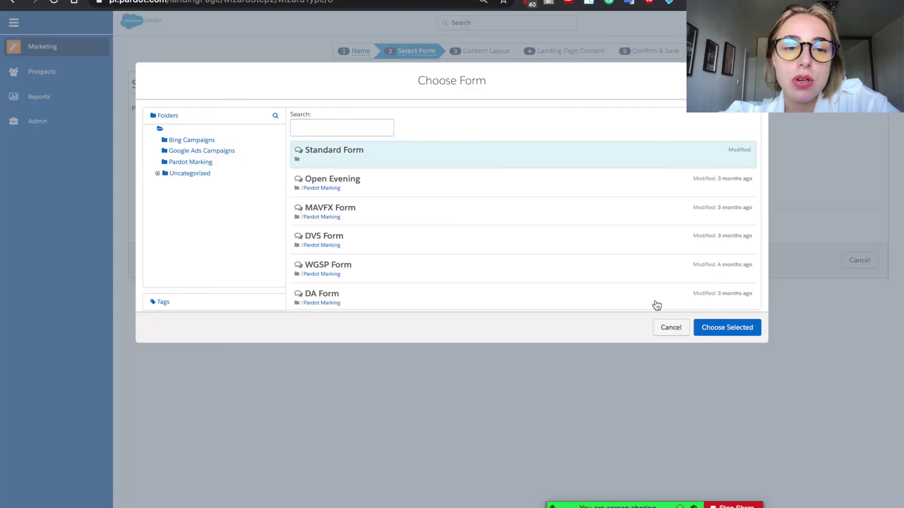
click(738, 326)
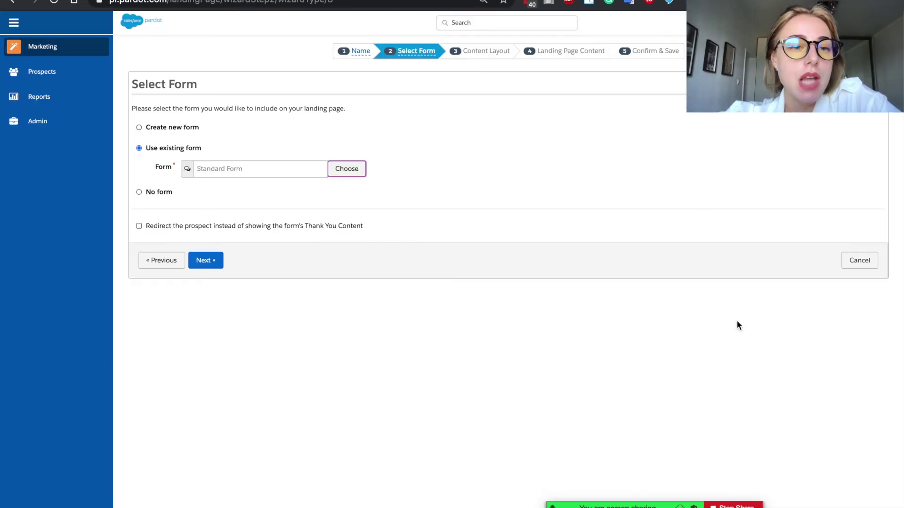
click(217, 261)
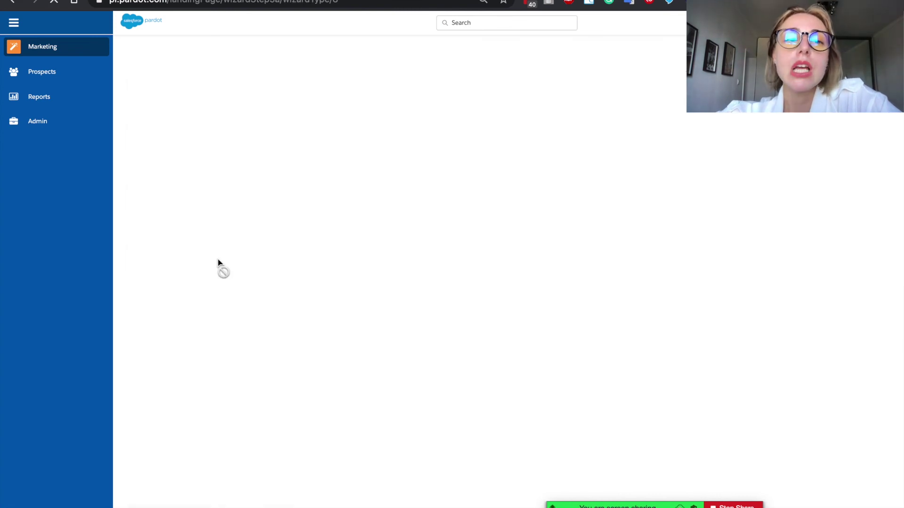
Pick the Migrated landing page layout instead of Standard and continue
click(204, 207)
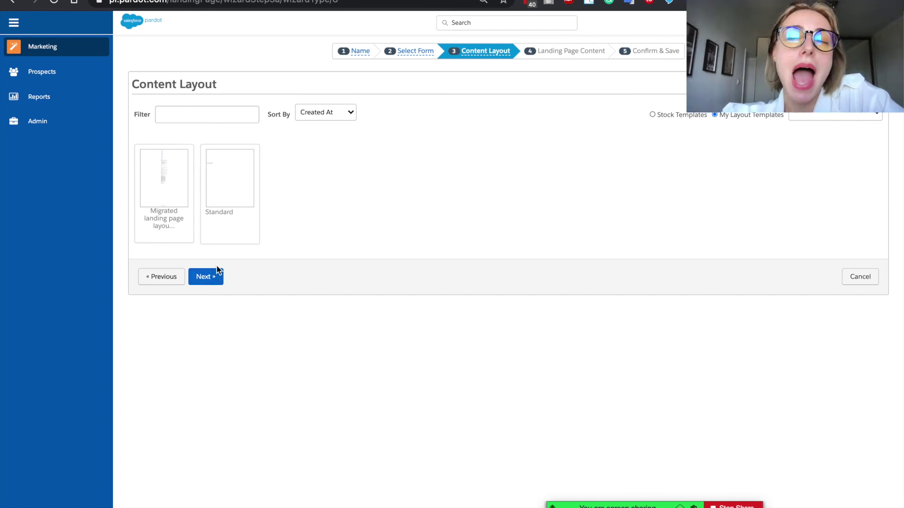
click(162, 185)
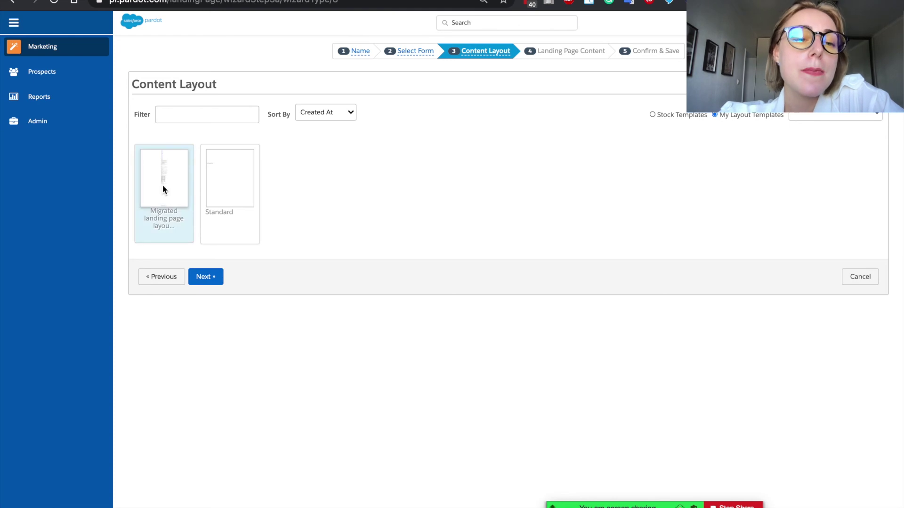
click(202, 278)
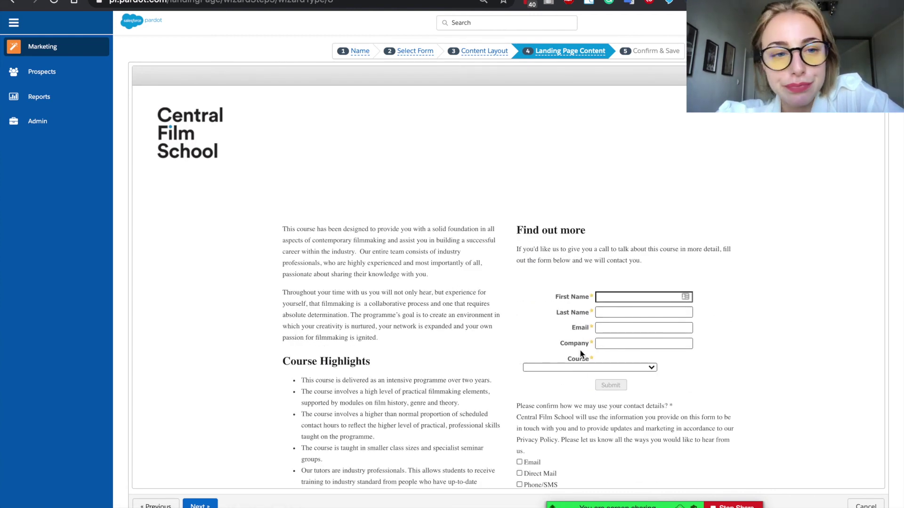
Scroll through the Central Film School content preview and continue to Confirm & Save
scroll(580, 349, down, 5)
scroll(580, 349, down, 10)
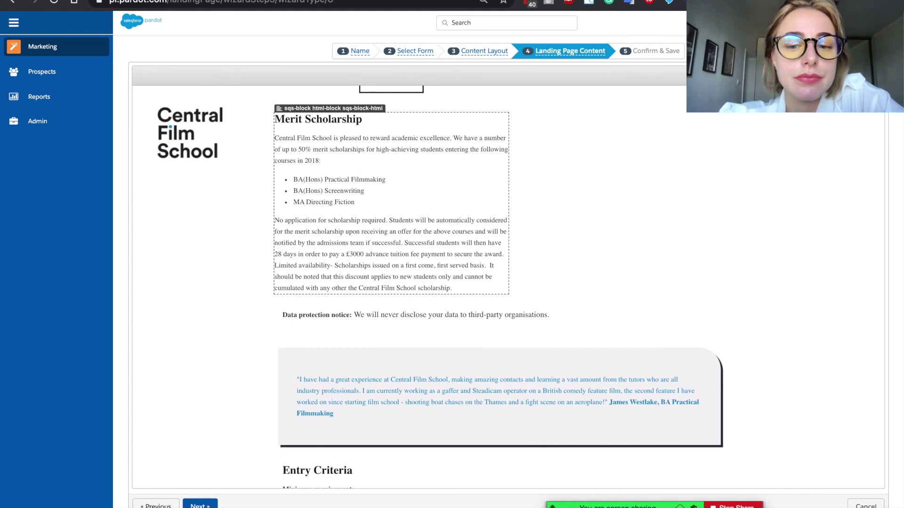
click(204, 506)
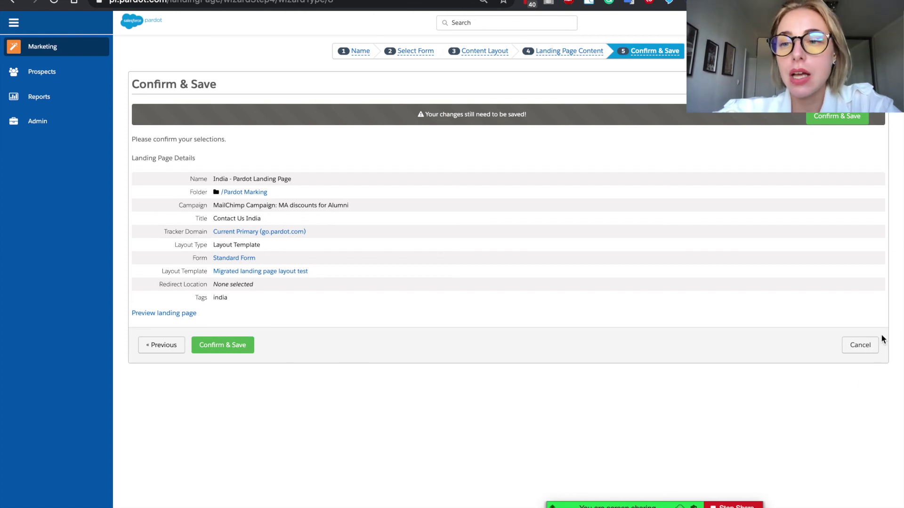
Confirm & Save the India - Pardot Landing Page
click(231, 346)
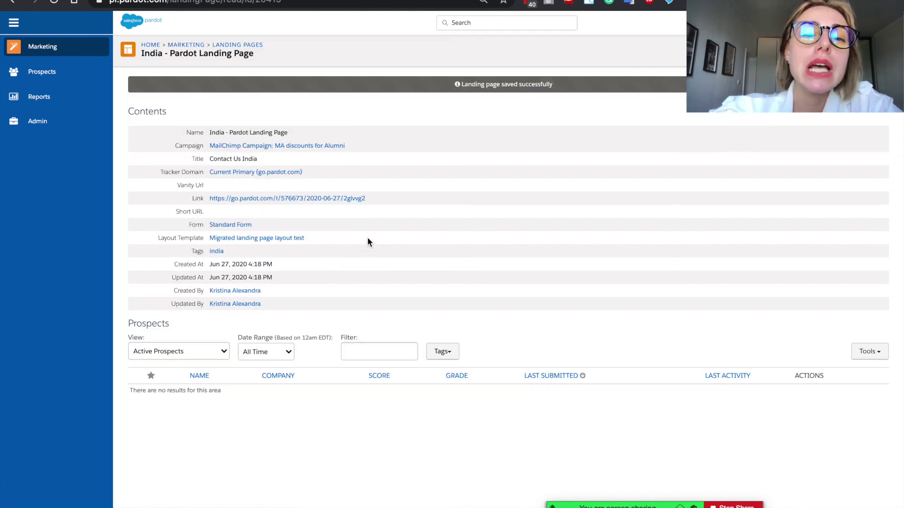
Highlight the saved page's go.pardot.com link URL, then reopen the page in the edit wizard
drag(379, 198, 189, 203)
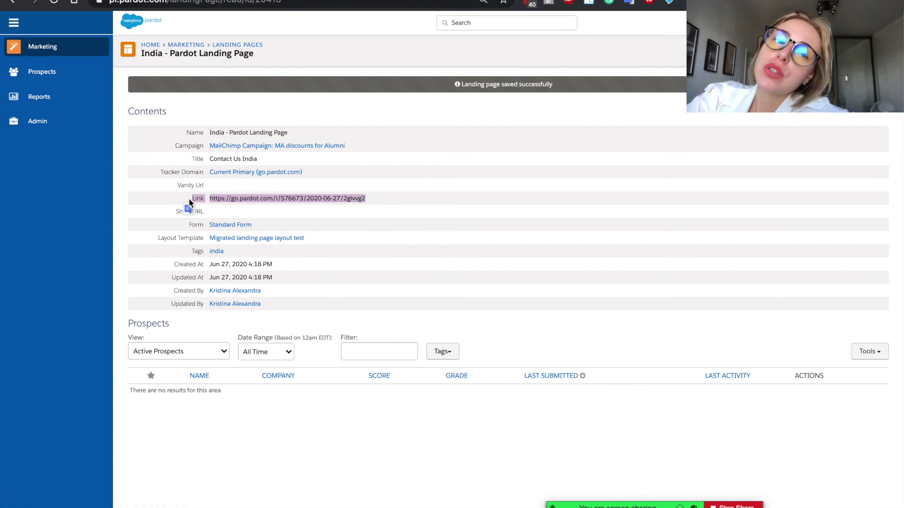
click(171, 200)
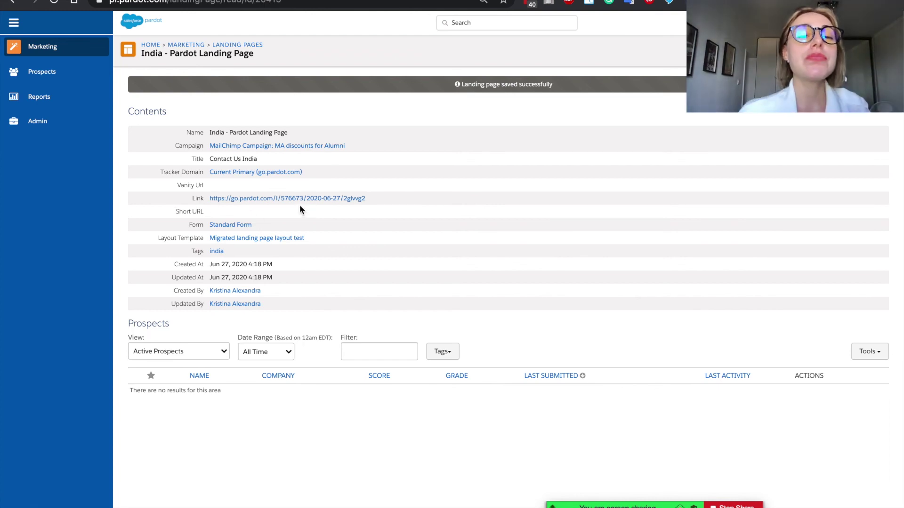
drag(371, 202, 195, 200)
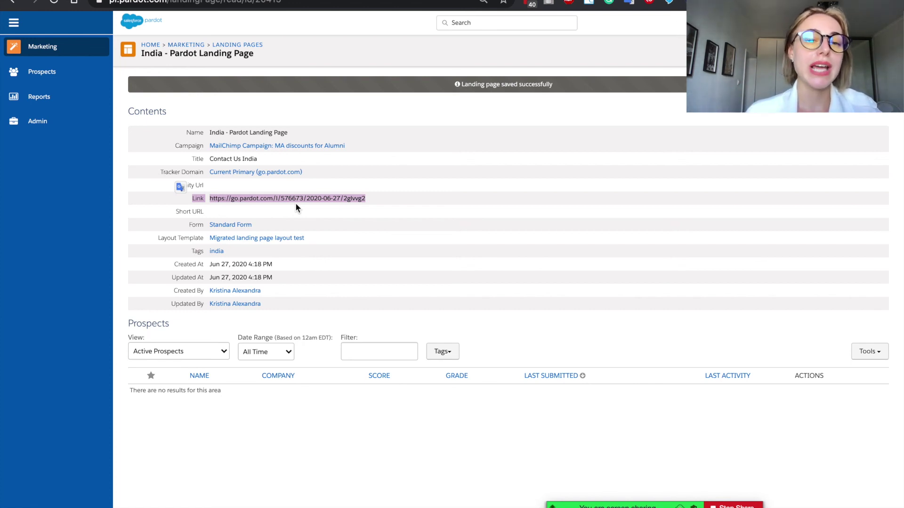
click(751, 50)
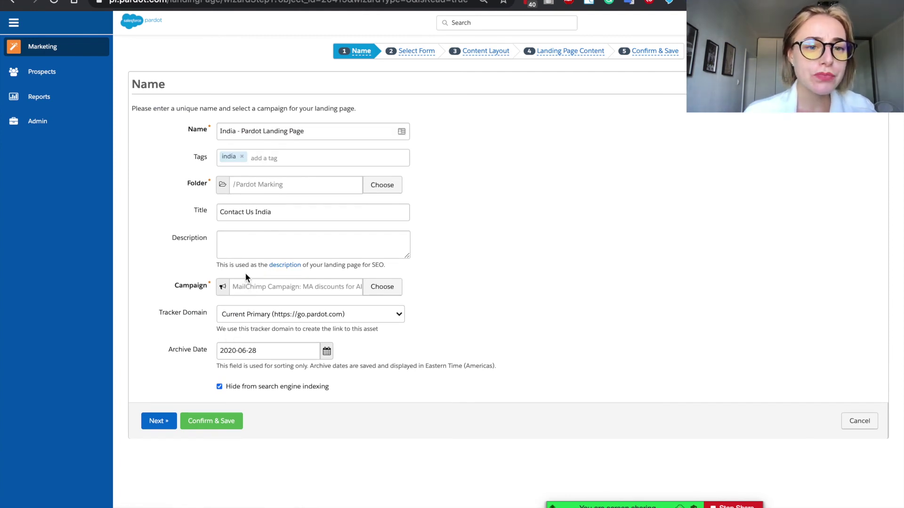
click(261, 315)
click(257, 314)
click(252, 313)
click(257, 324)
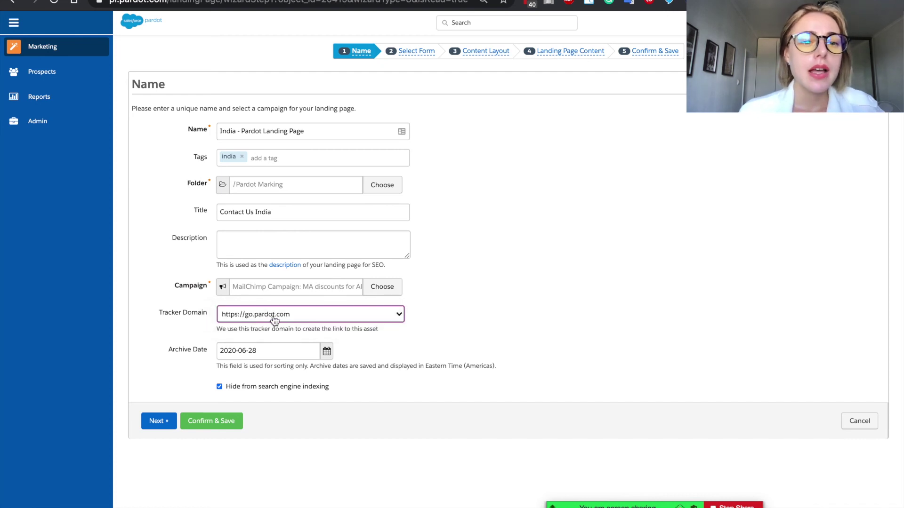
click(248, 229)
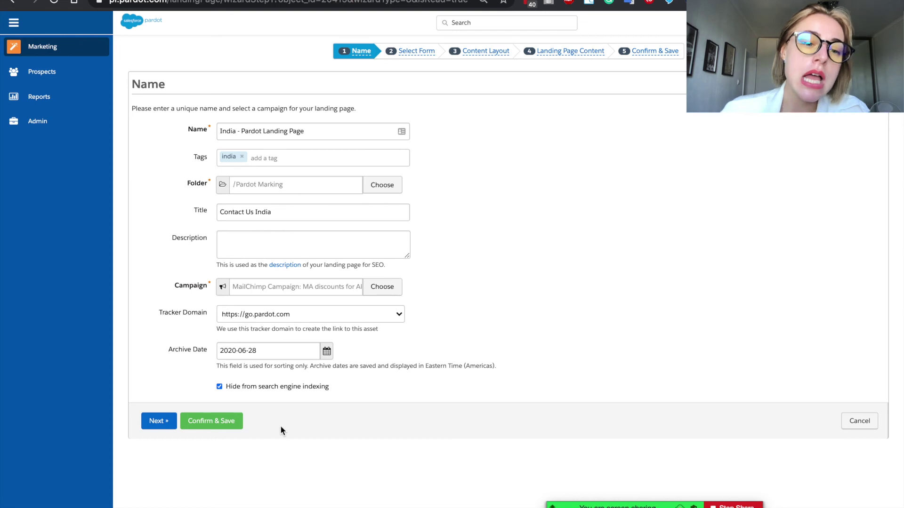
click(858, 421)
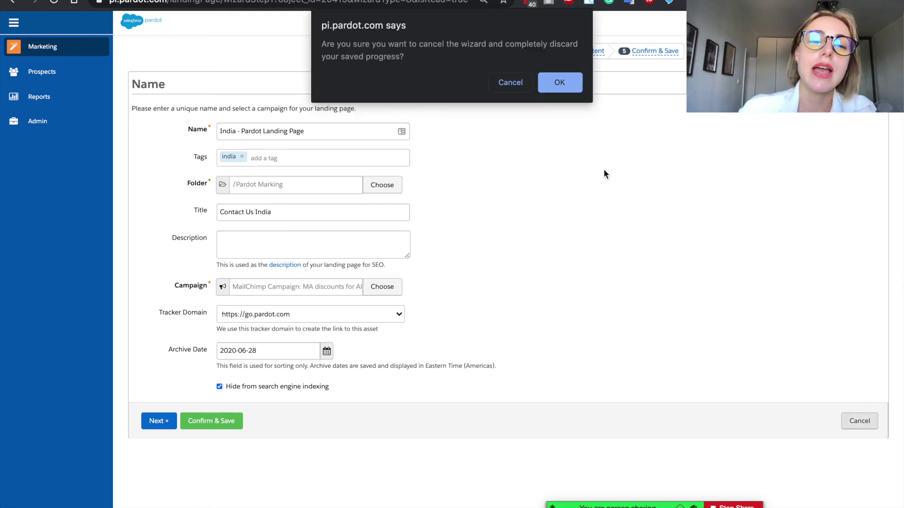
click(560, 77)
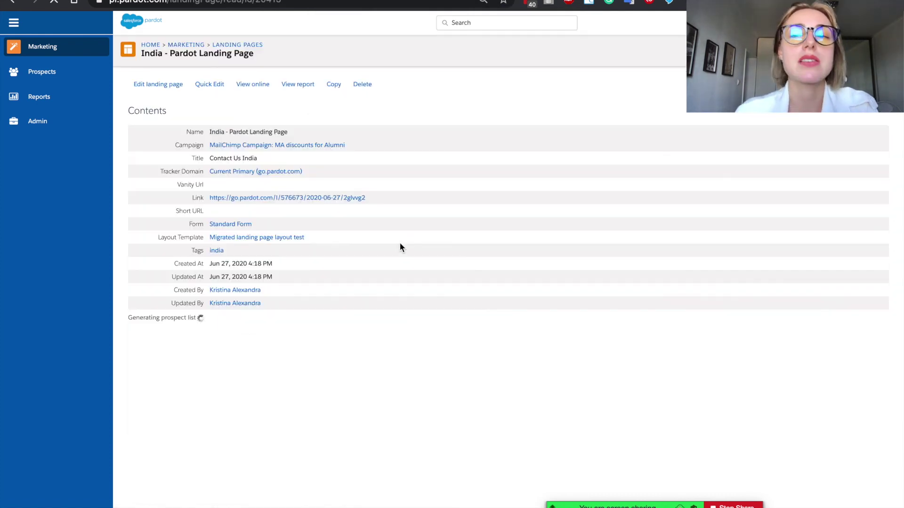
Glance at the Pareto Pi contact form and Layout Templates tabs, then switch to the Google Slides deck
click(166, 0)
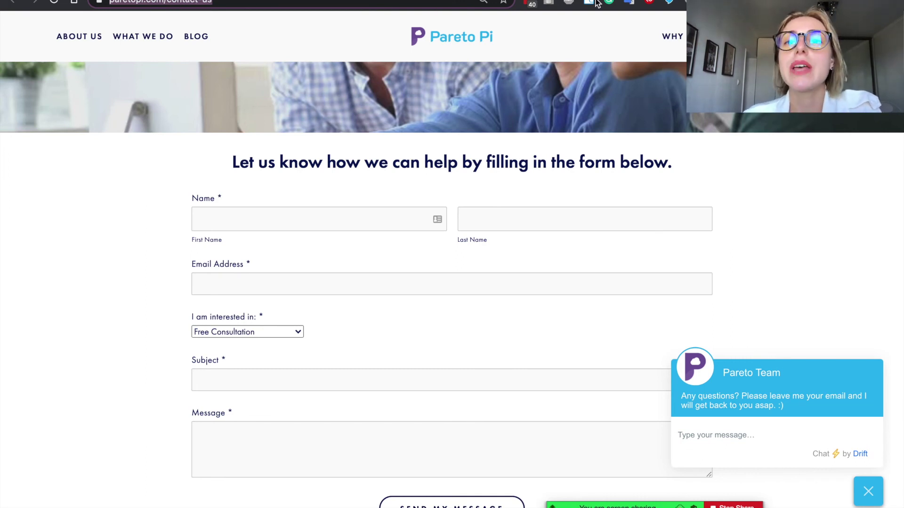
key(ctrl+Tab)
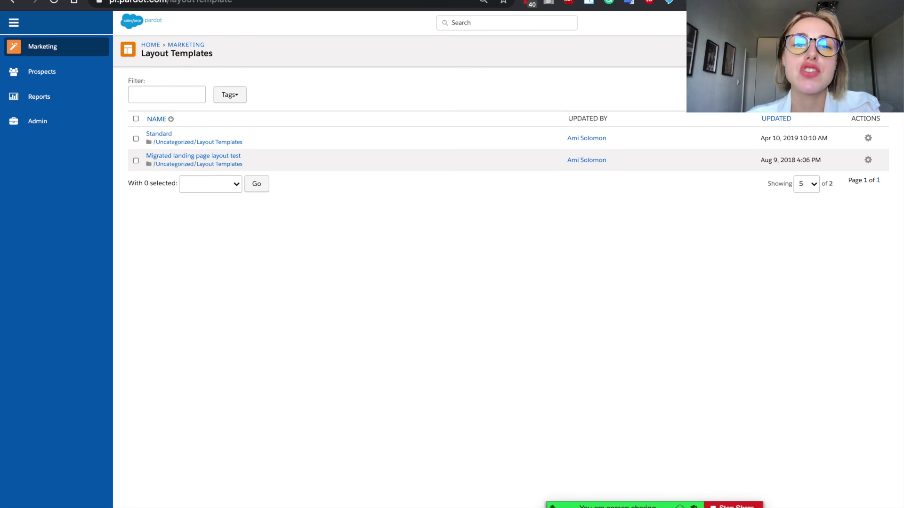
key(ctrl+Tab)
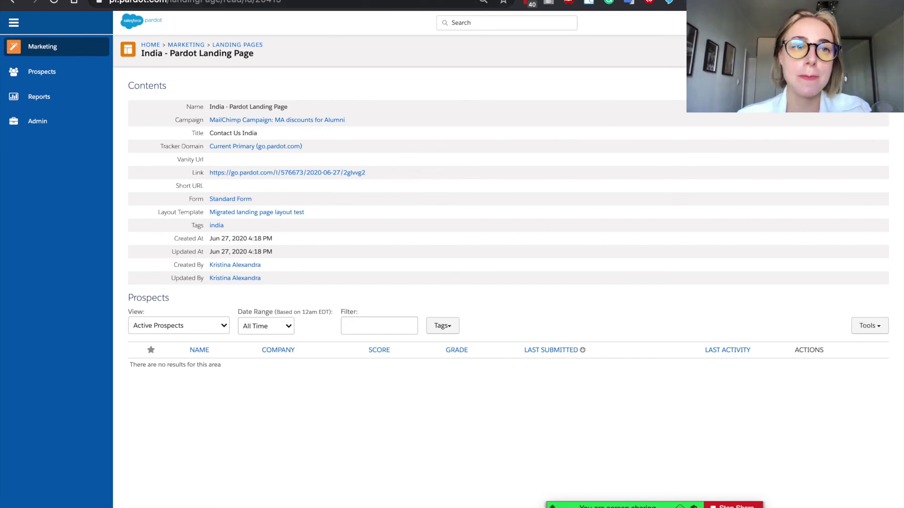
click(311, 0)
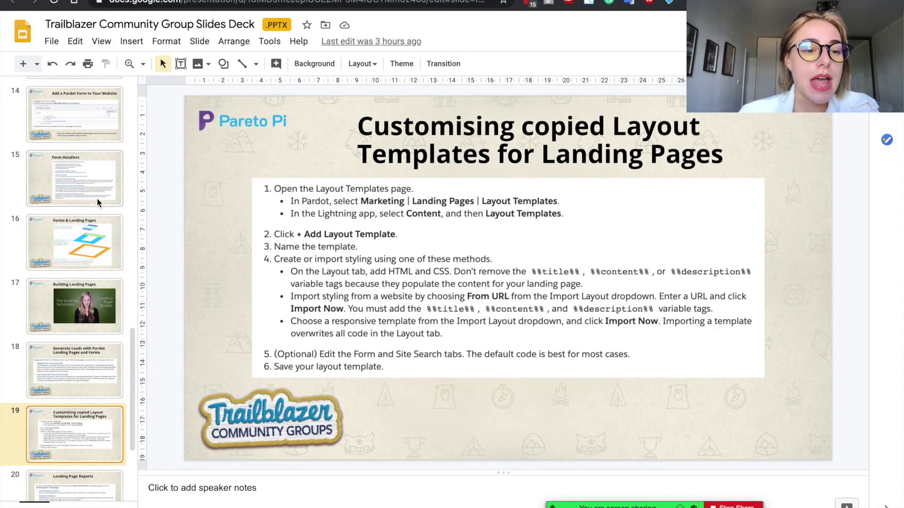
scroll(97, 198, down, 2)
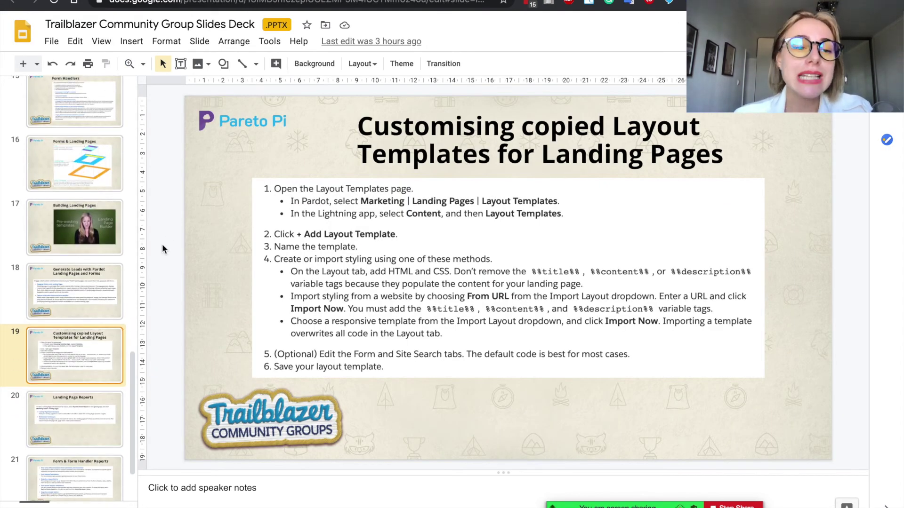
Show slide 20, Landing Page Reports, then switch to the Pardot Layout Templates tab
scroll(95, 420, down, 2)
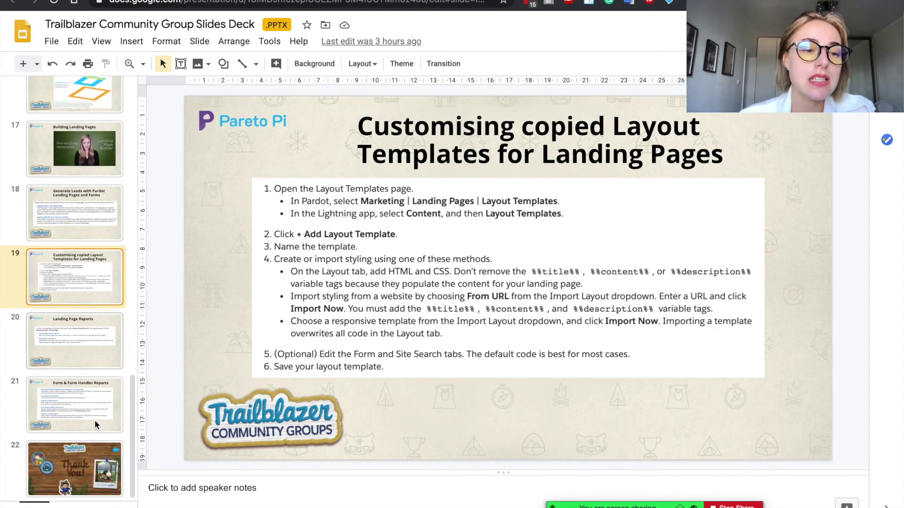
click(77, 338)
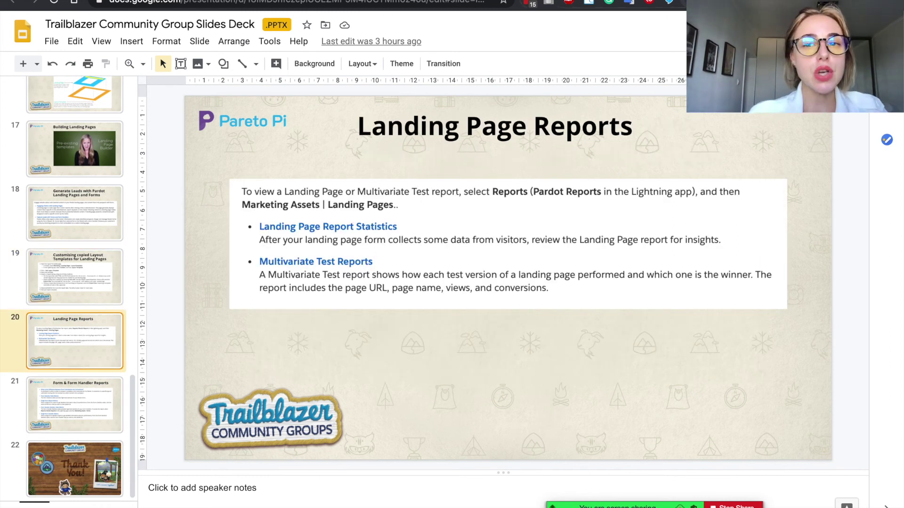
key(ctrl+Tab)
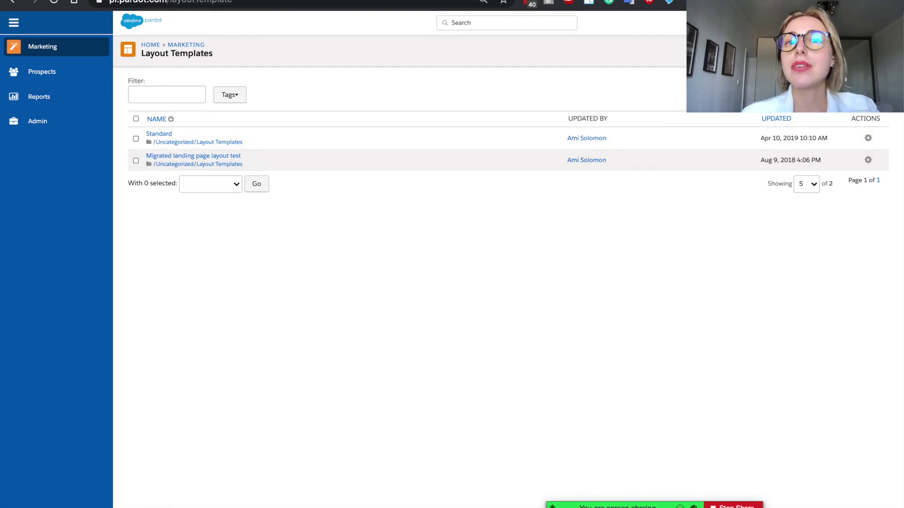
Review the India landing page's all-zero report, then go back to its details
key(ctrl+Tab)
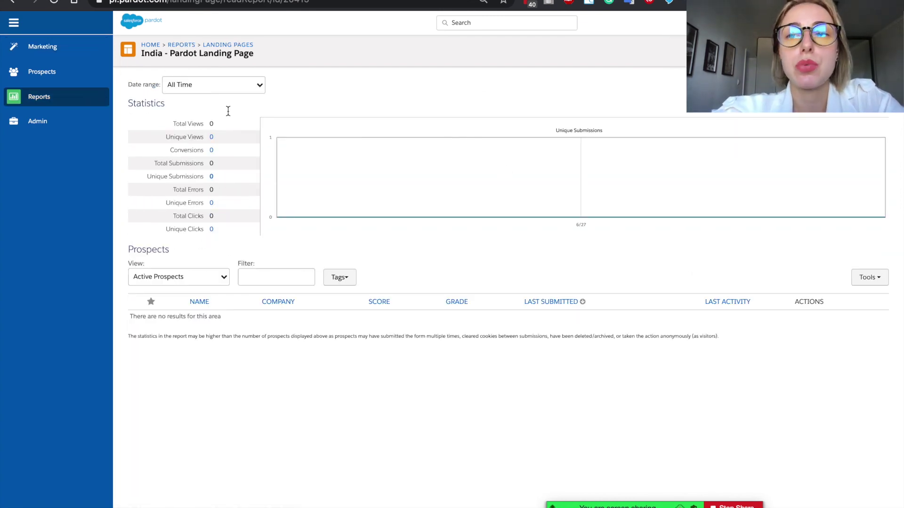
click(11, 3)
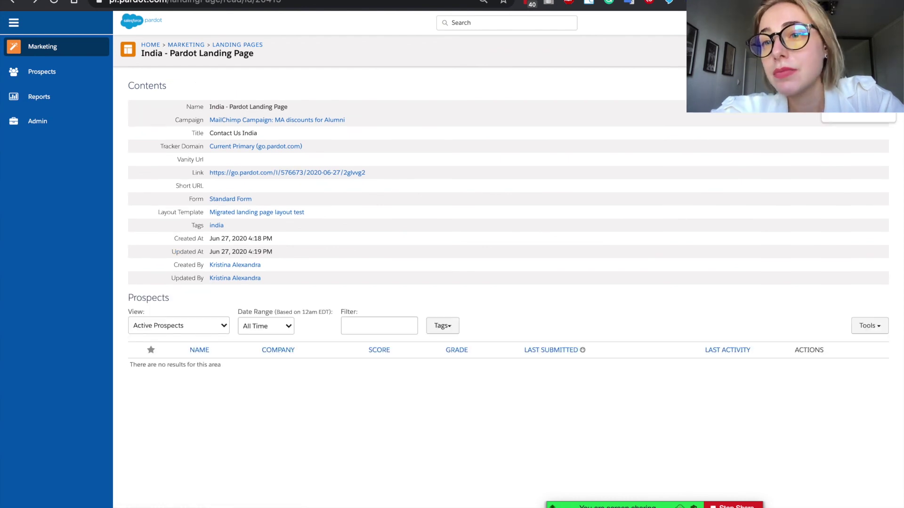
Delete the India - Pardot Landing Page and confirm the deletion in the 'Are you sure?' dialog
click(856, 116)
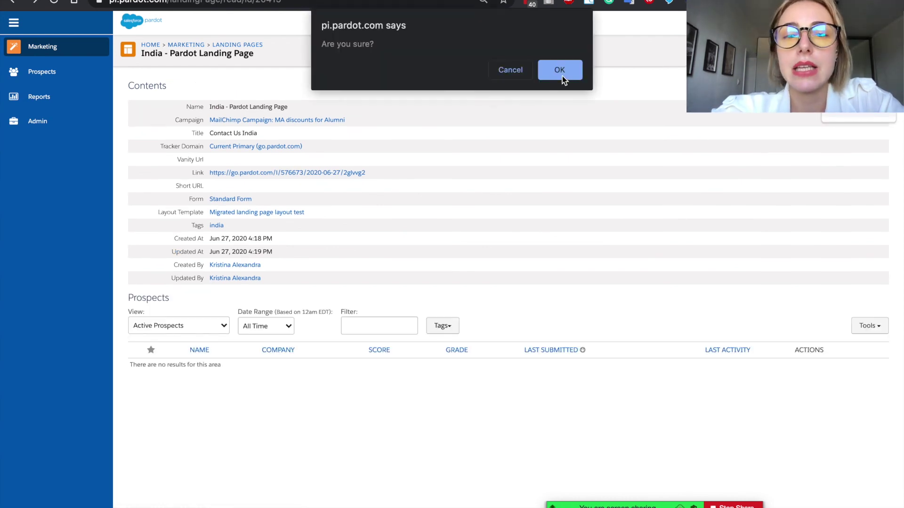
click(565, 77)
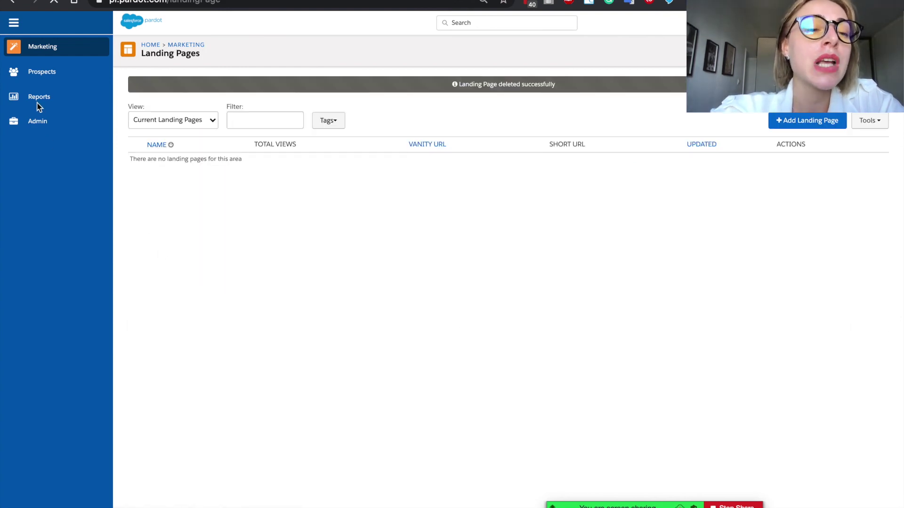
mouse_move(26, 97)
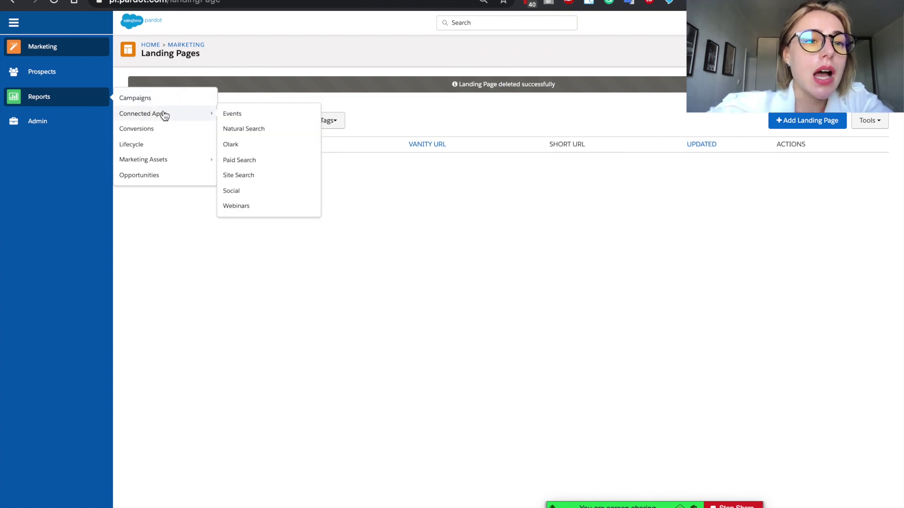
Look over the Forms report's page-size options and highlight the Form Handler Statistics and Form Statistics headings
mouse_move(171, 163)
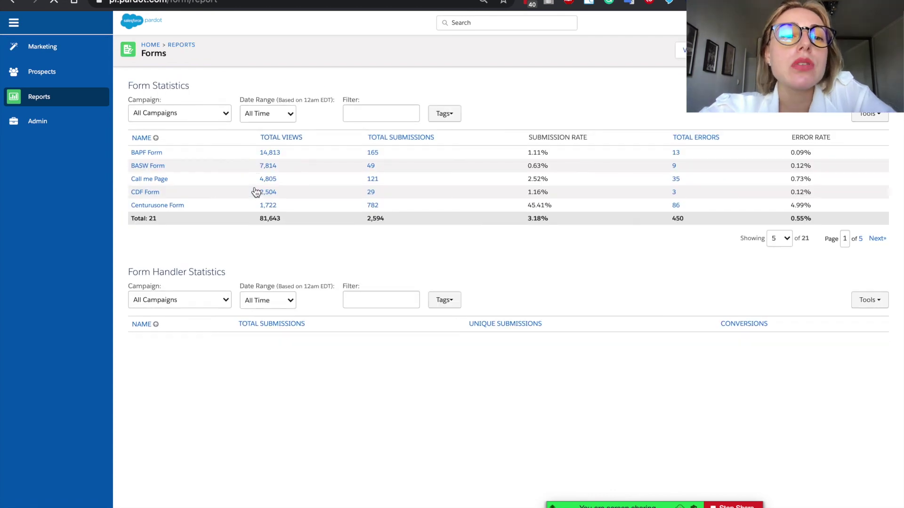
click(778, 237)
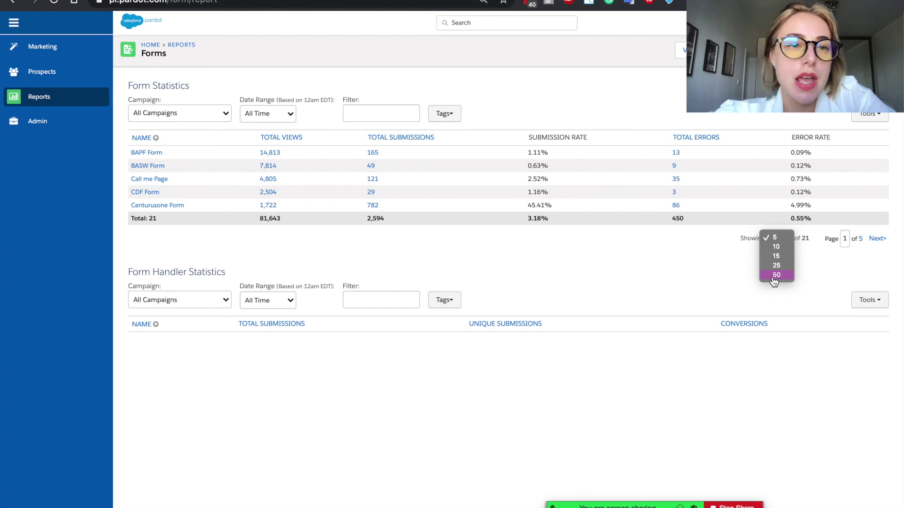
click(123, 85)
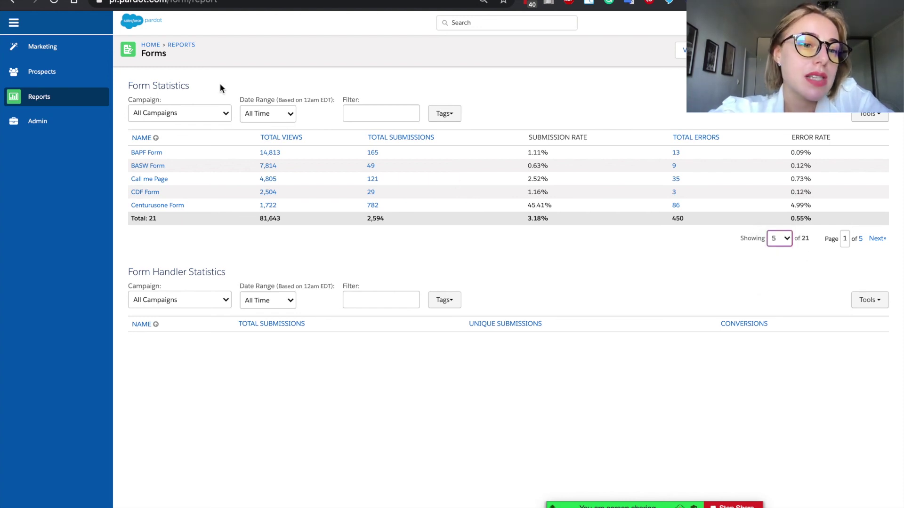
drag(125, 275, 237, 285)
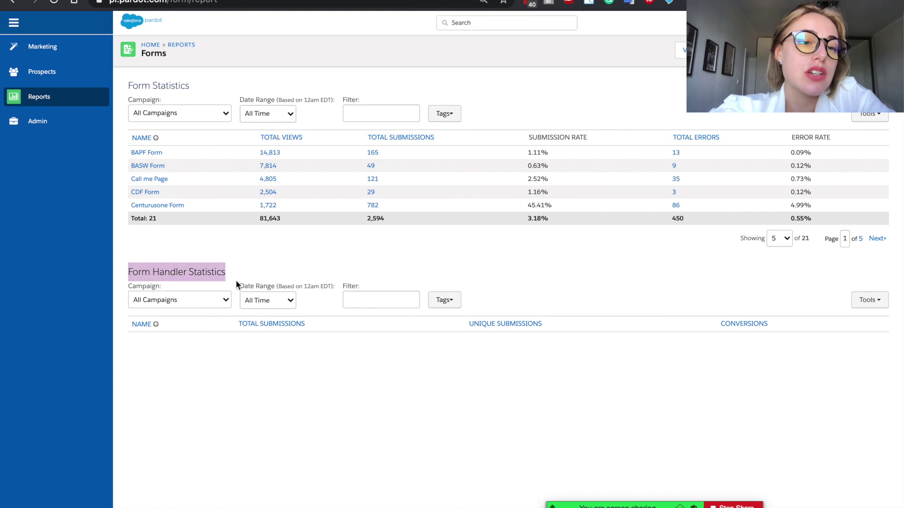
drag(126, 81, 221, 89)
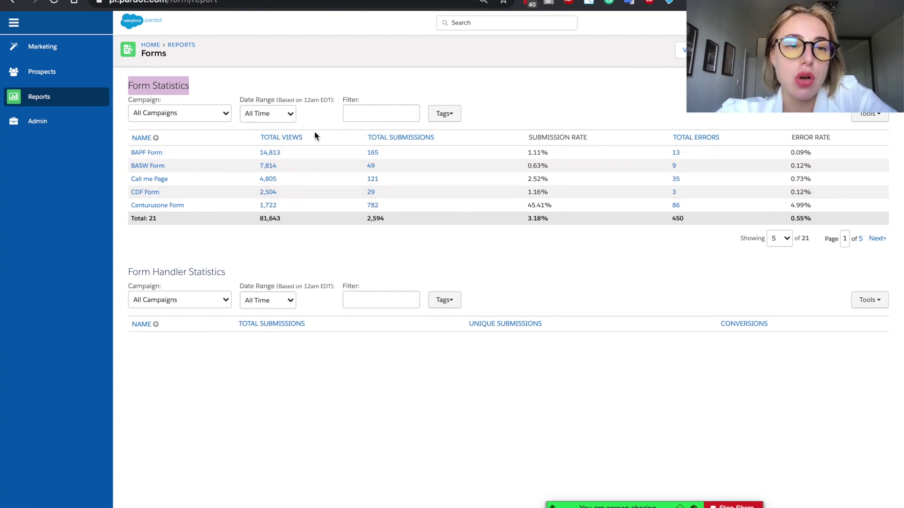
Change the Form Statistics date range to This Month, then This Quarter, then Last Week
click(285, 119)
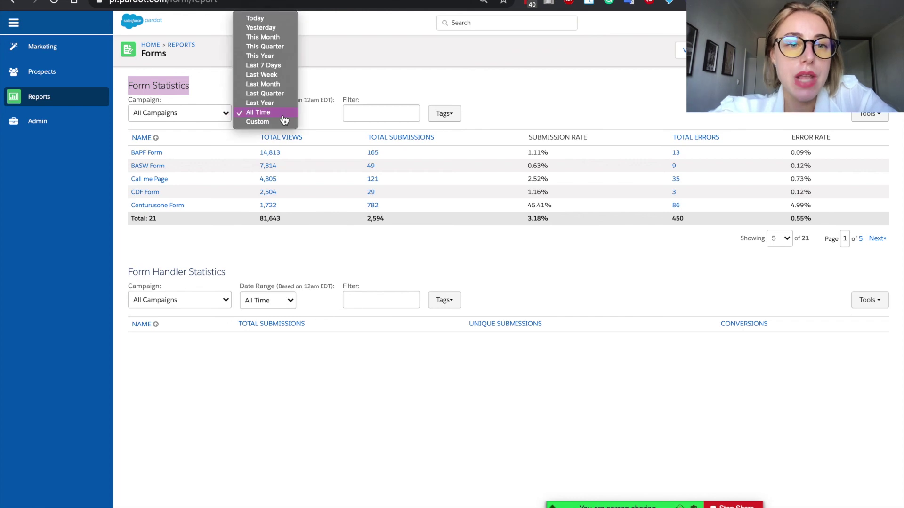
click(262, 38)
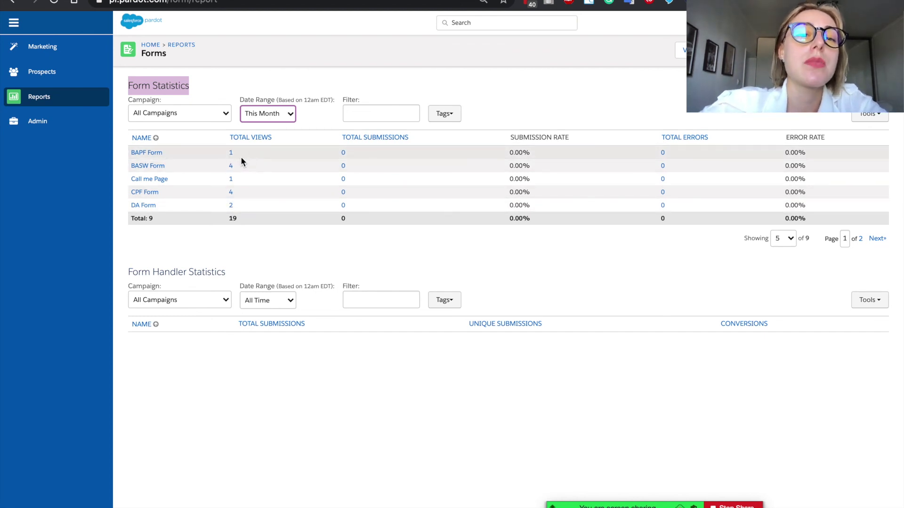
click(266, 114)
click(272, 124)
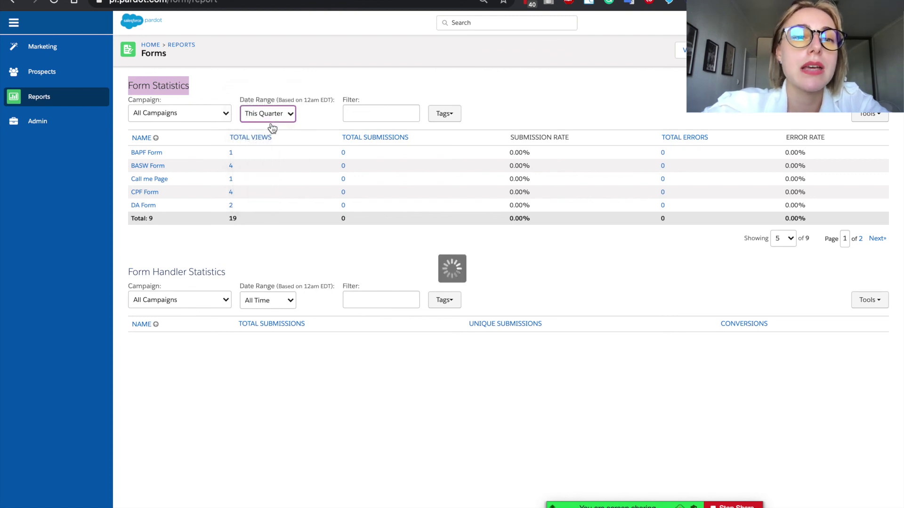
click(266, 114)
click(265, 140)
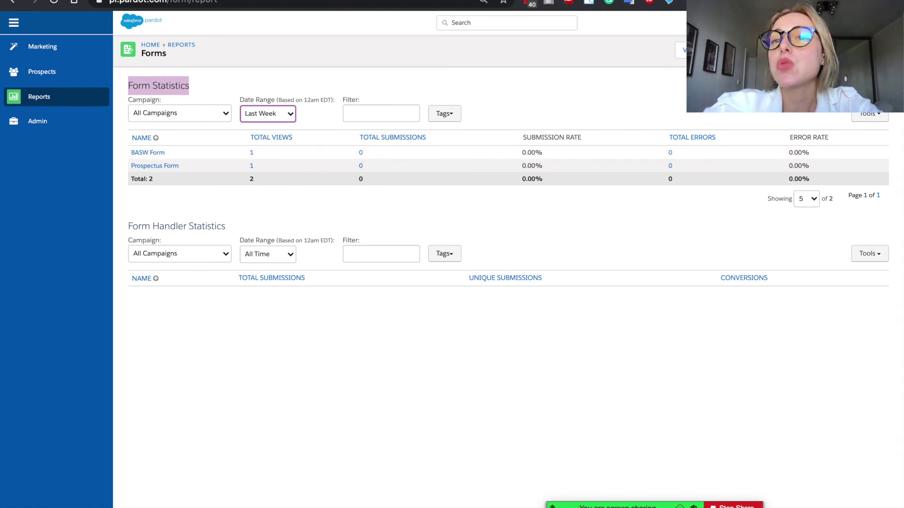
Check the report's export and print options, then go to the Landing Pages report
click(876, 117)
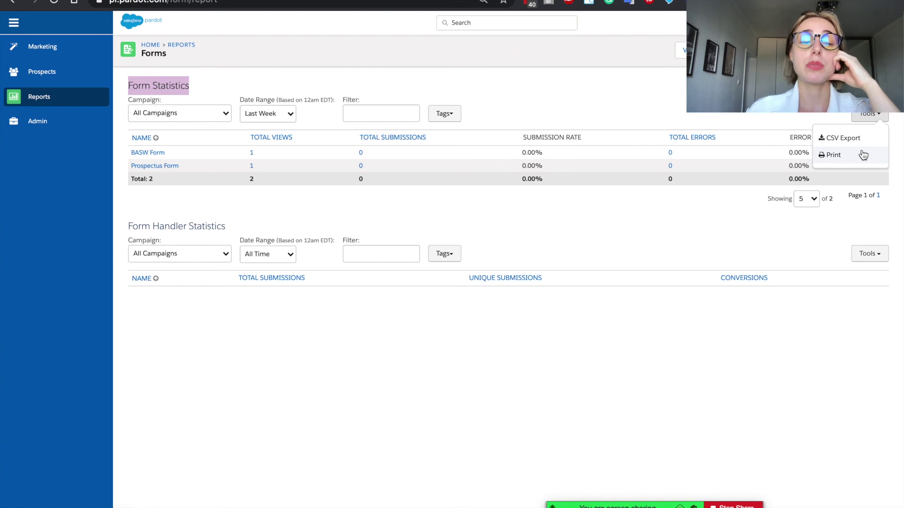
mouse_move(89, 96)
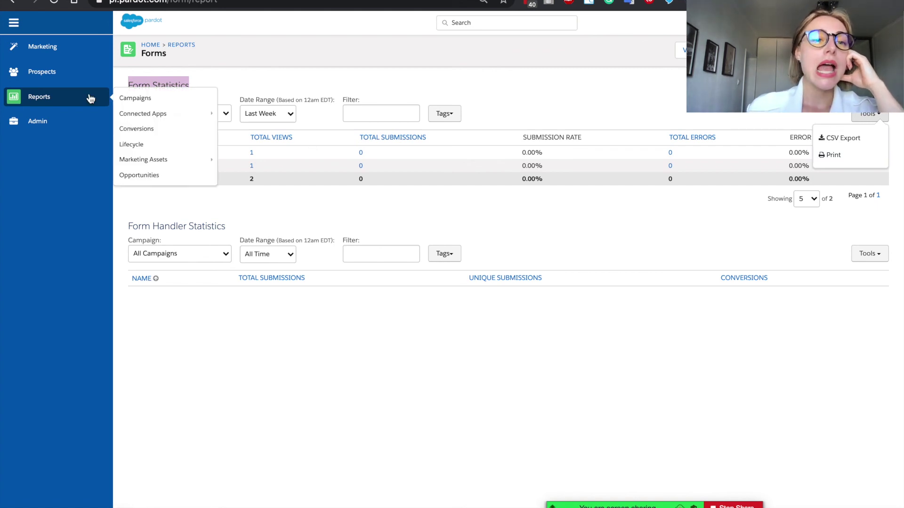
mouse_move(145, 162)
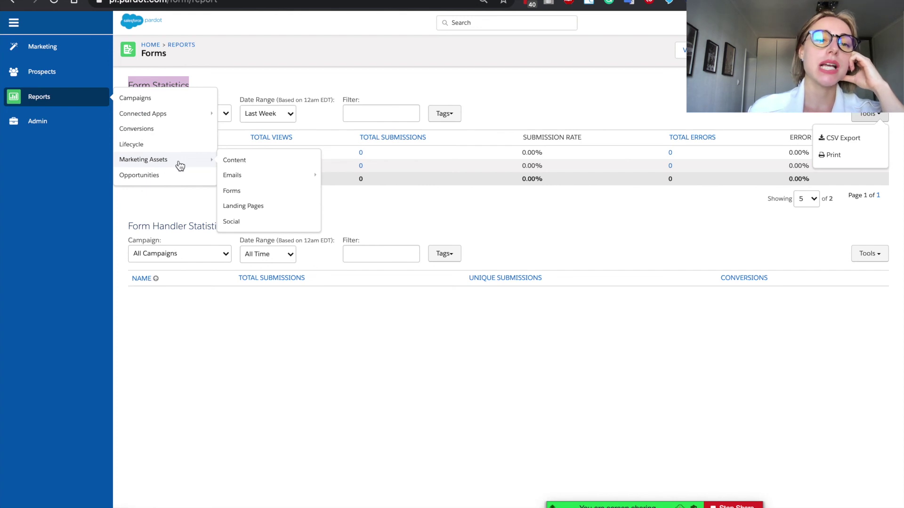
click(254, 209)
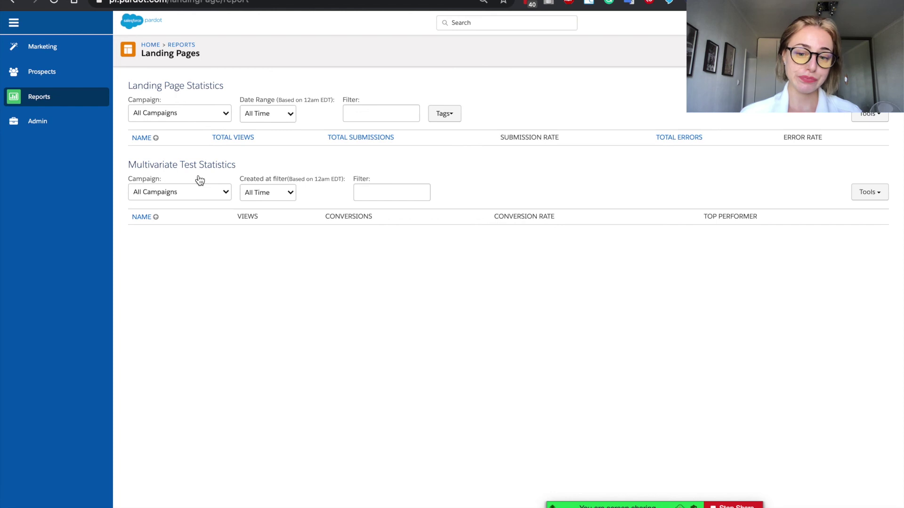
Return to the Google Slides Trailblazer deck on slide 20, Landing Page Reports
click(118, 1)
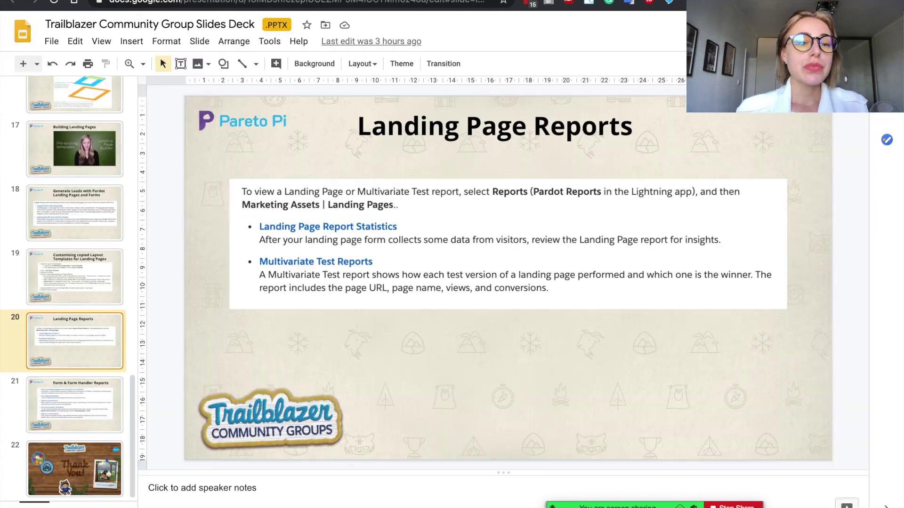
Show slide 21, Form & Form Handler Reports, then slide 4, Pardot Forms vs Form Handlers
click(62, 400)
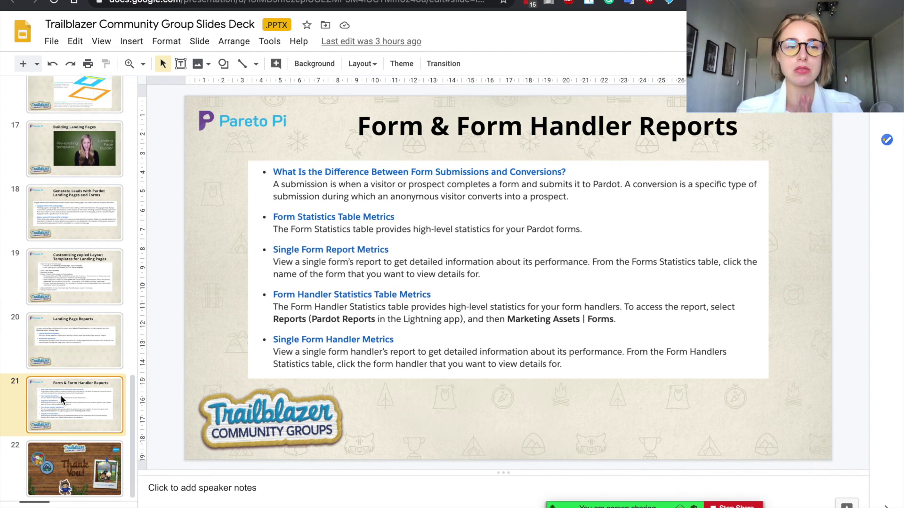
scroll(80, 315, up, 10)
scroll(80, 315, down, 5)
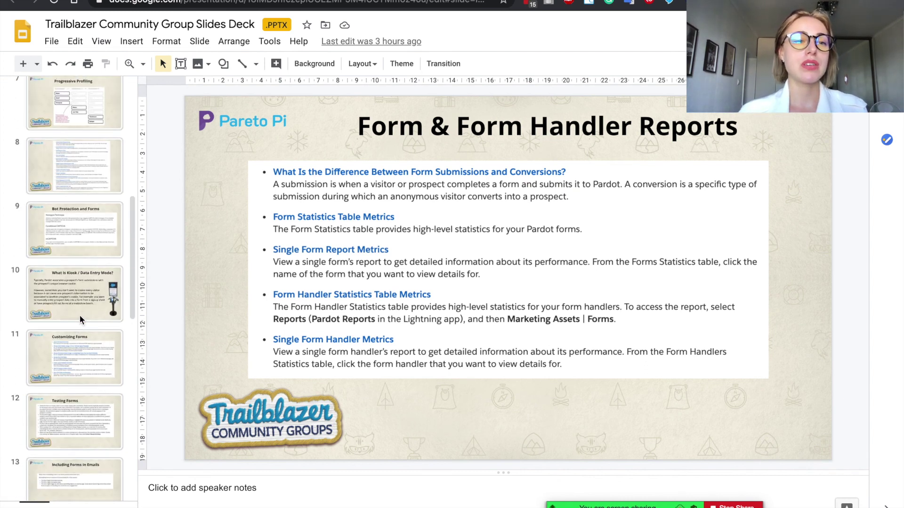
scroll(63, 383, up, 15)
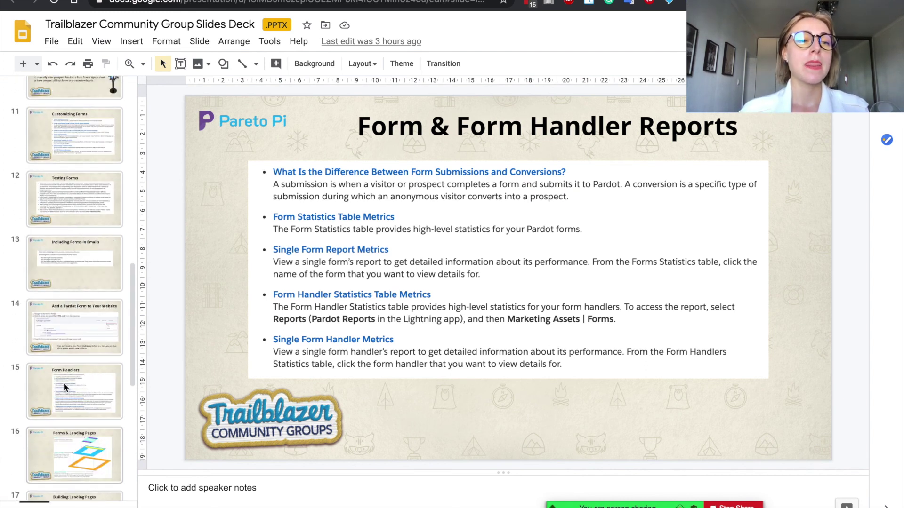
click(73, 308)
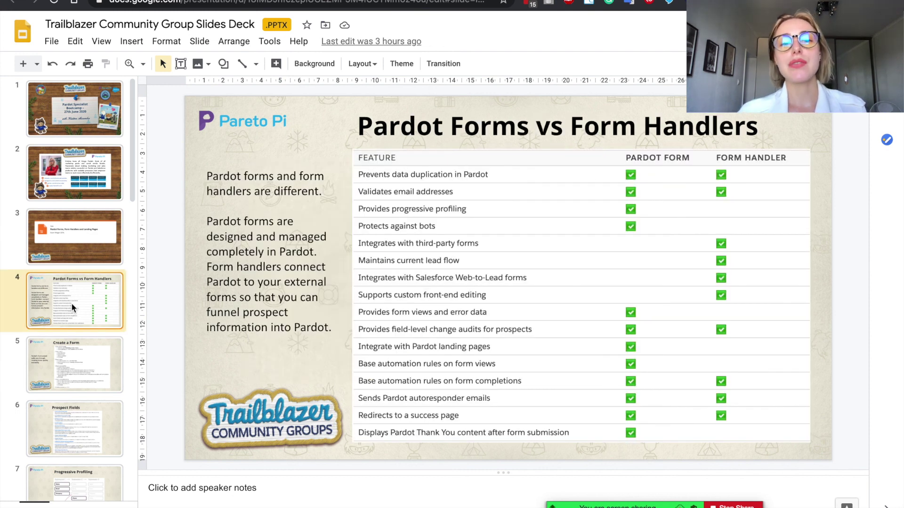
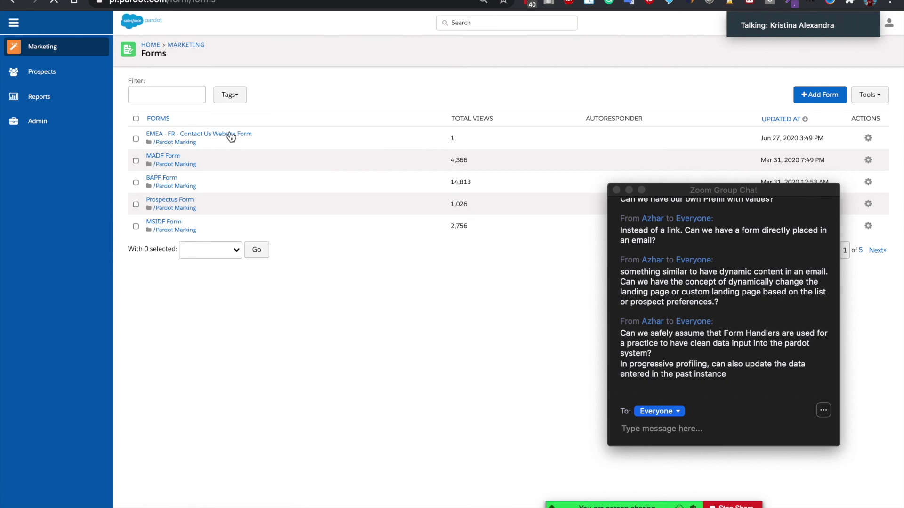
Open the EMEA - FR - Contact Us Website Form for editing and bring up its Last Name field settings
click(868, 141)
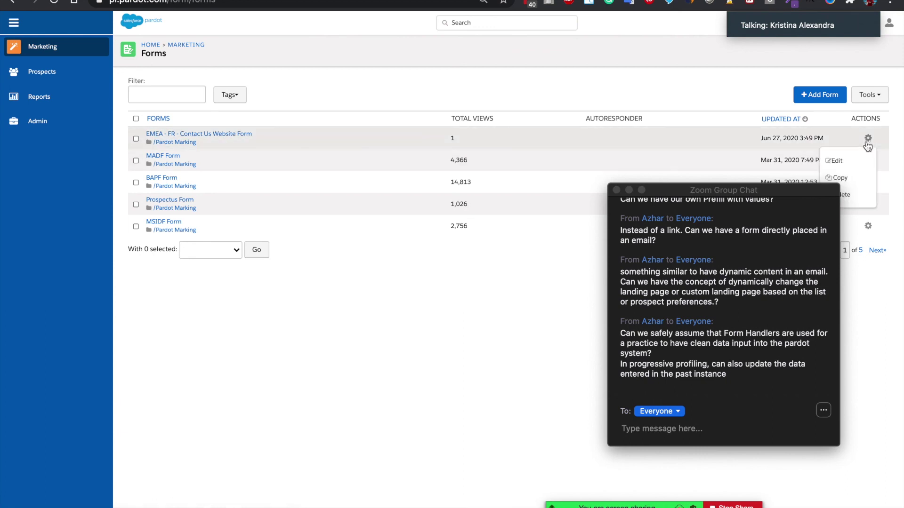
click(845, 163)
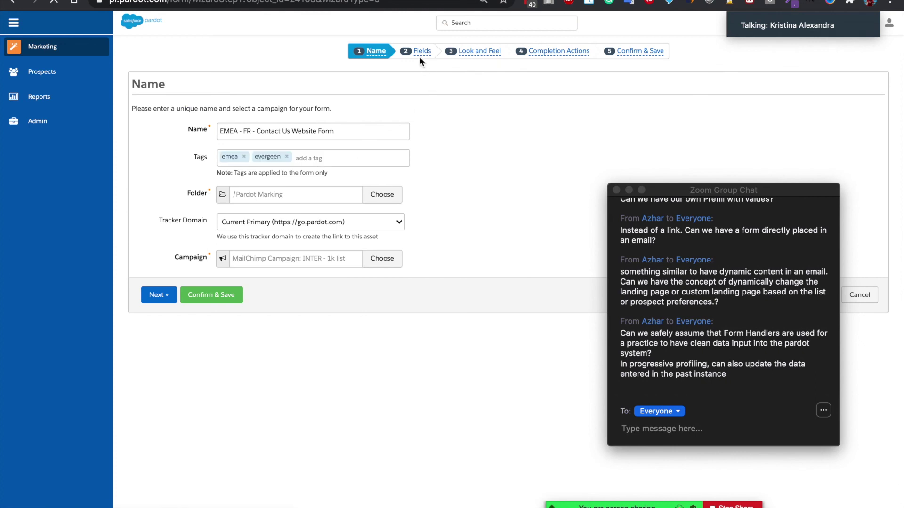
click(418, 52)
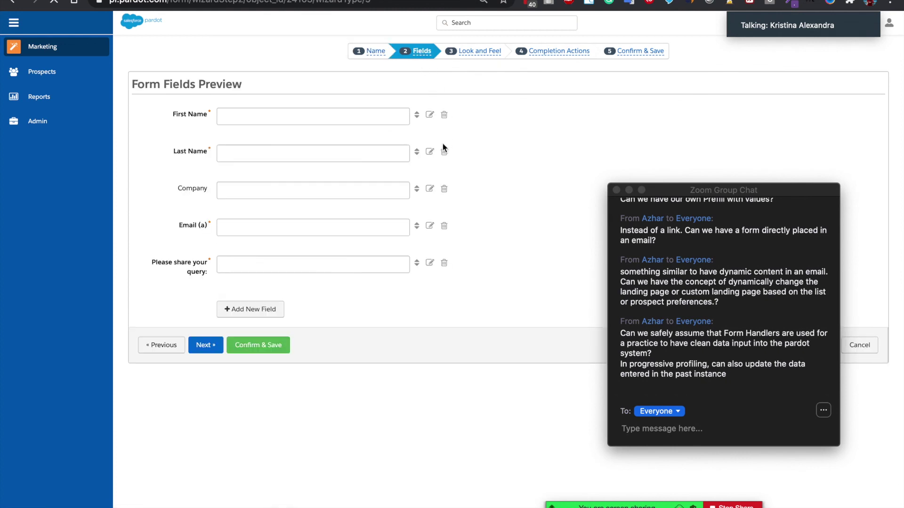
click(430, 152)
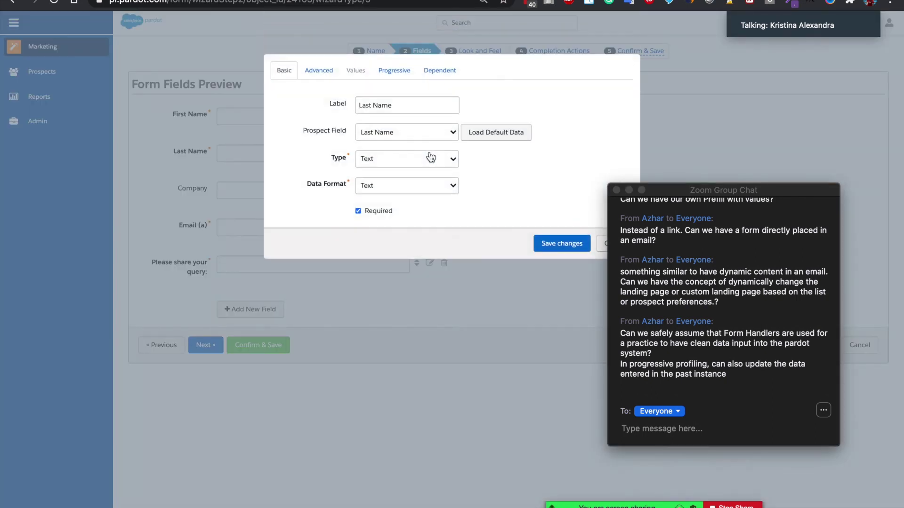
Tick Always display on Last Name's Advanced tab, check its Dependent settings, then cancel the edit
click(333, 84)
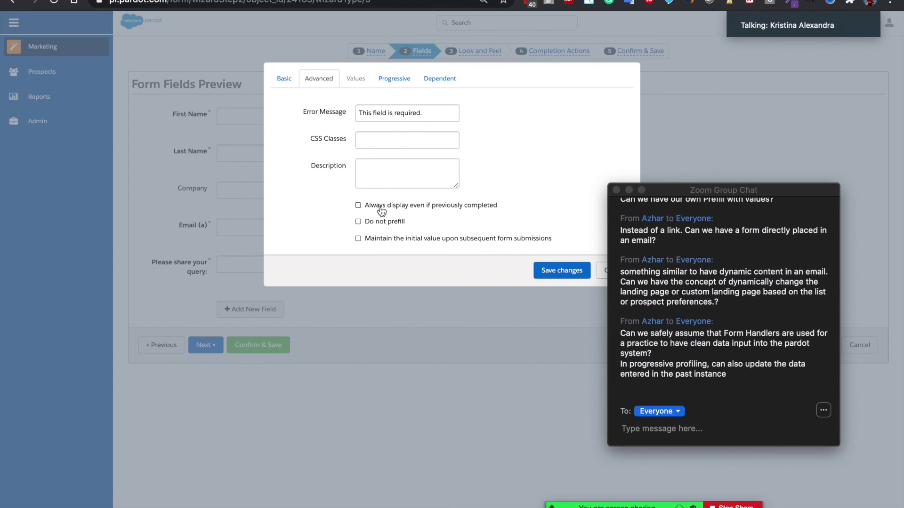
click(358, 205)
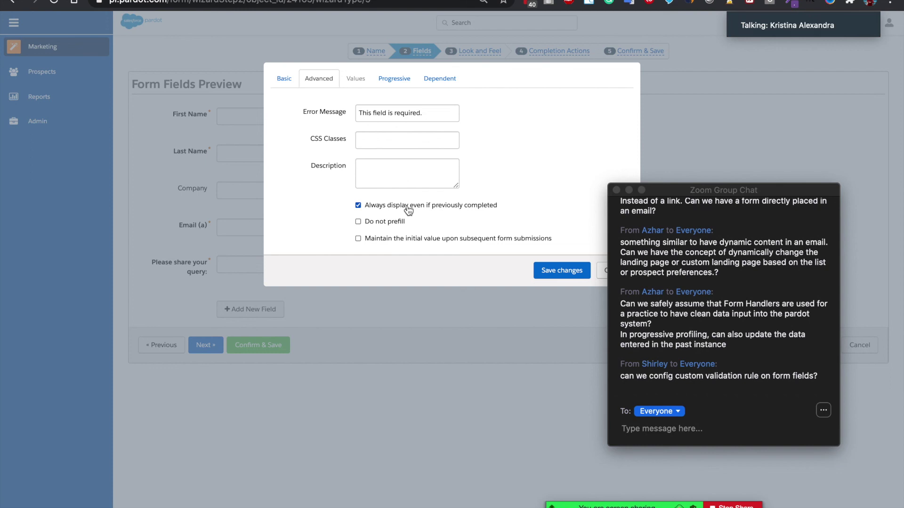
click(441, 81)
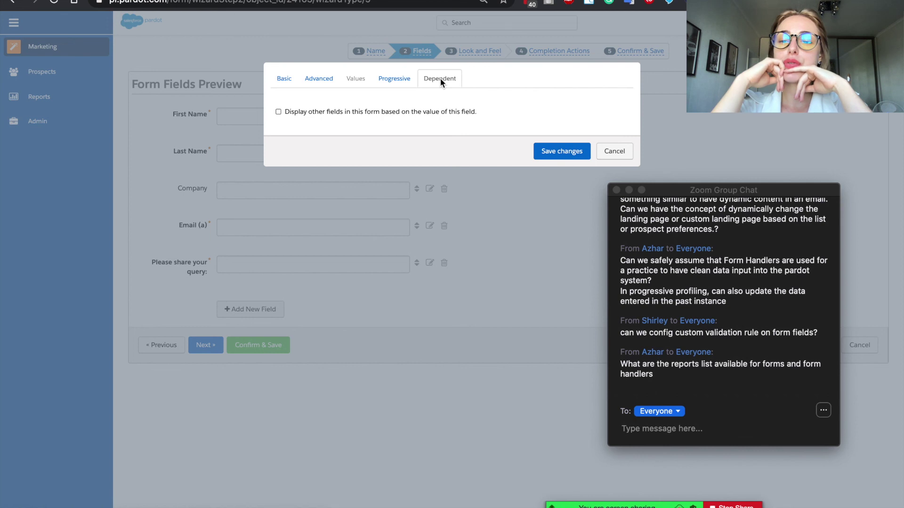
click(618, 153)
Discard the Last Name field changes and exit the form wizard without saving
click(565, 72)
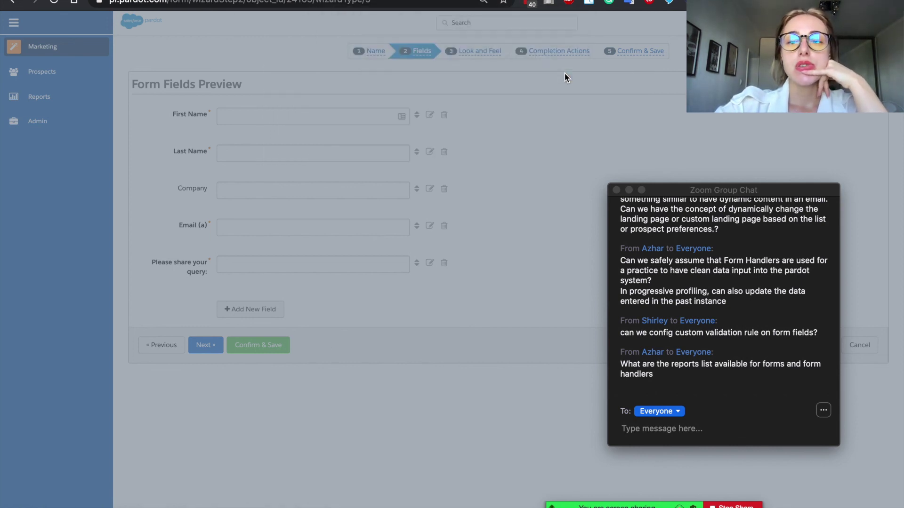
click(862, 345)
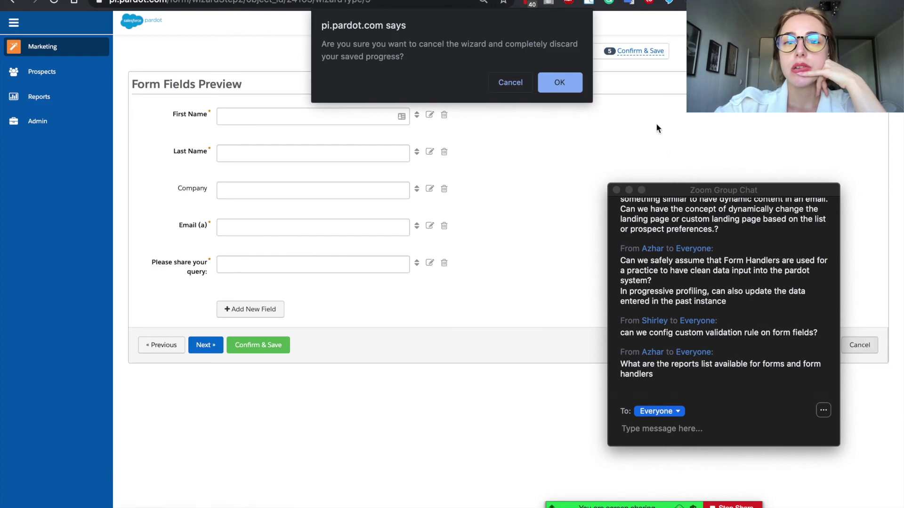
click(559, 85)
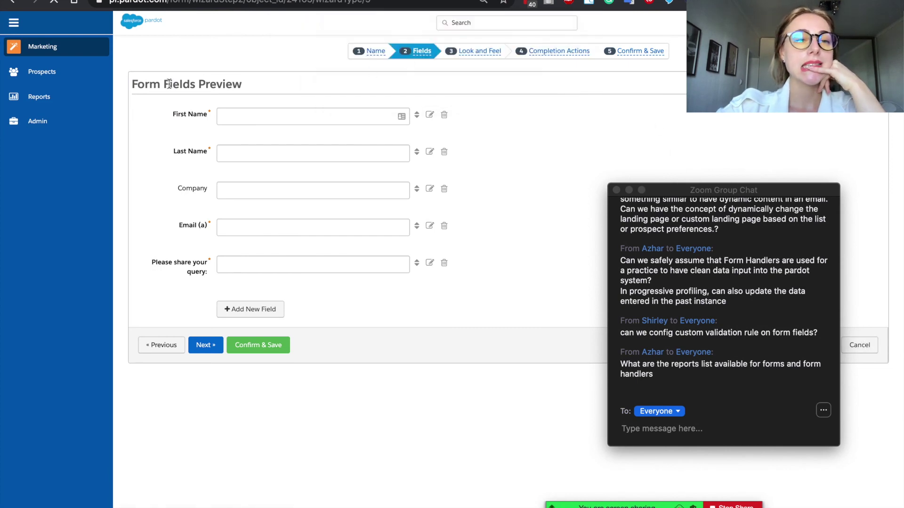
Open the Forms report from Reports > Marketing Assets
mouse_move(51, 96)
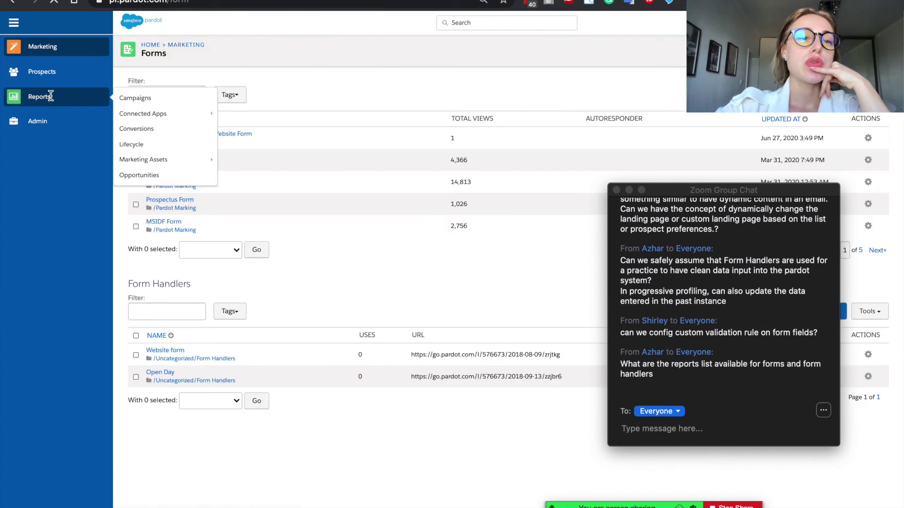
mouse_move(155, 164)
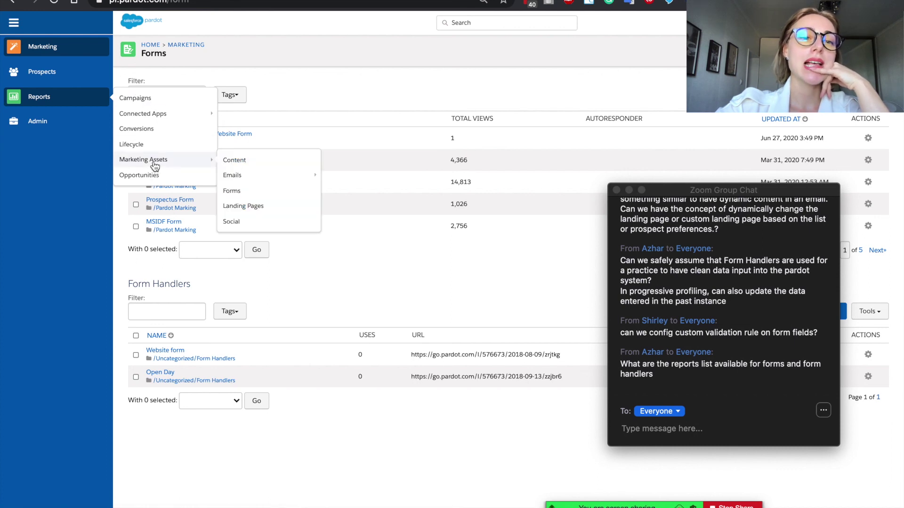
click(240, 192)
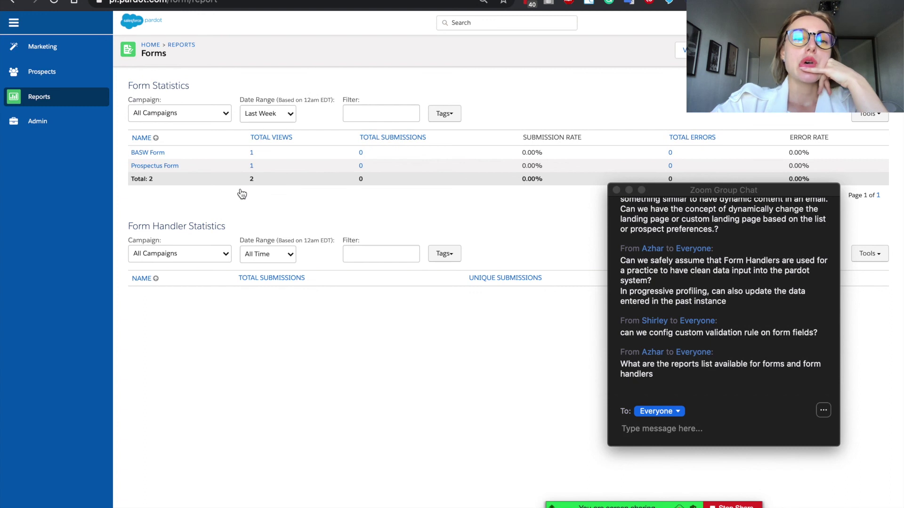
Open the BASW Form report and highlight its Statistics figures
click(157, 154)
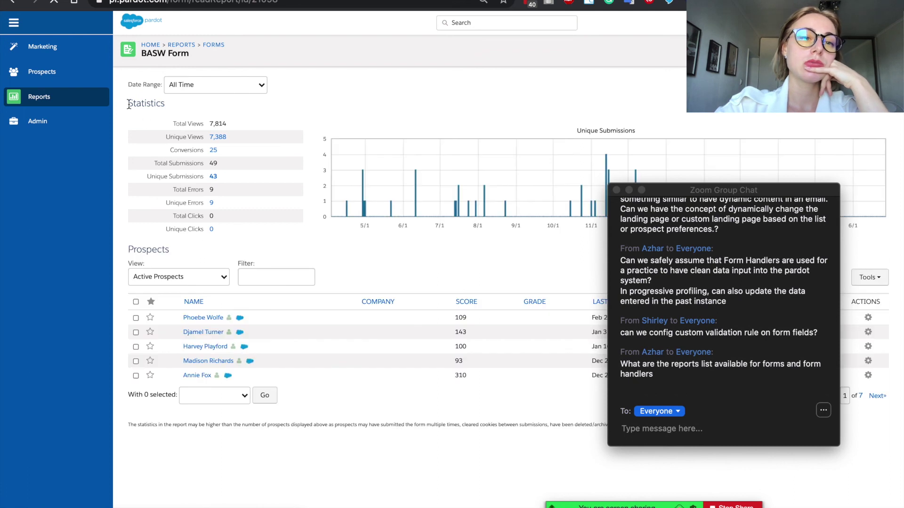
drag(247, 161, 236, 230)
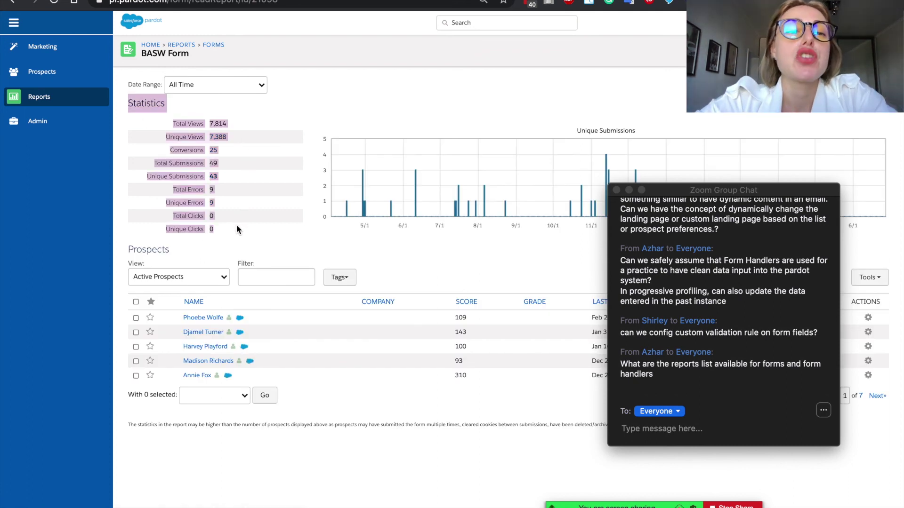
click(176, 160)
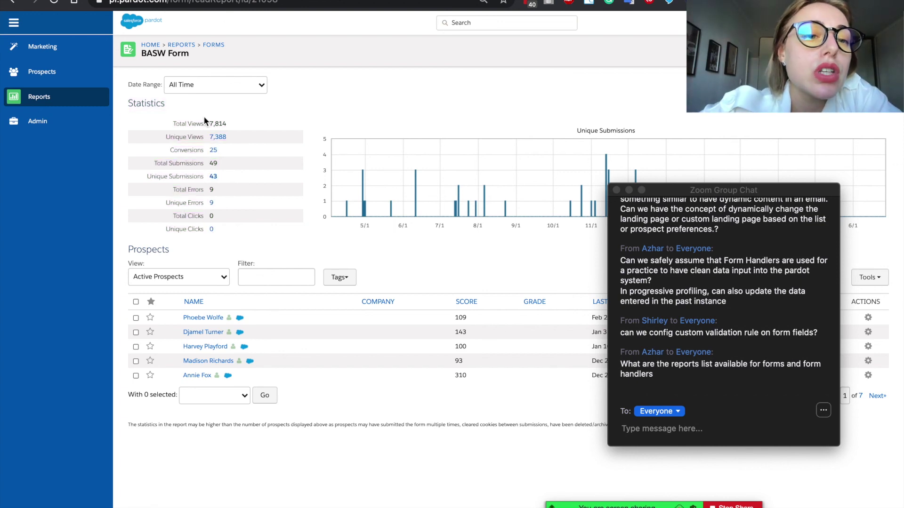
scroll(176, 124, up, 5)
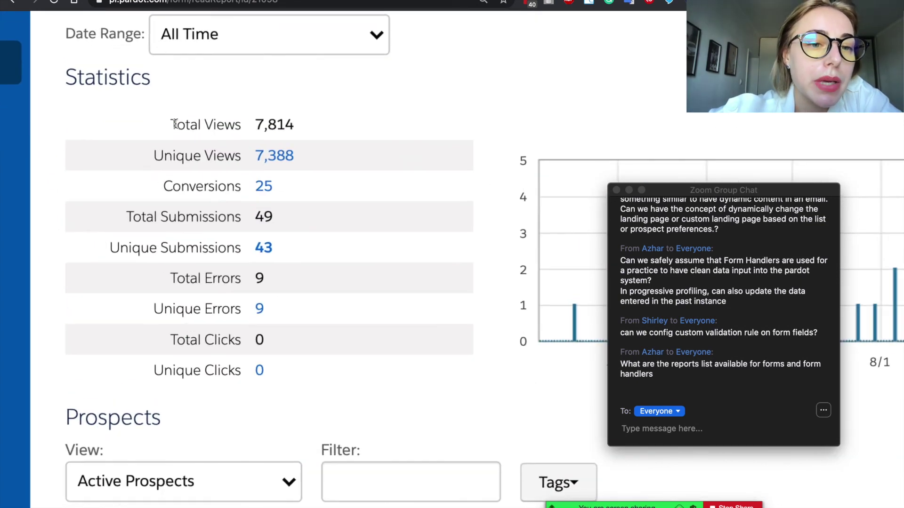
scroll(176, 124, left, 2)
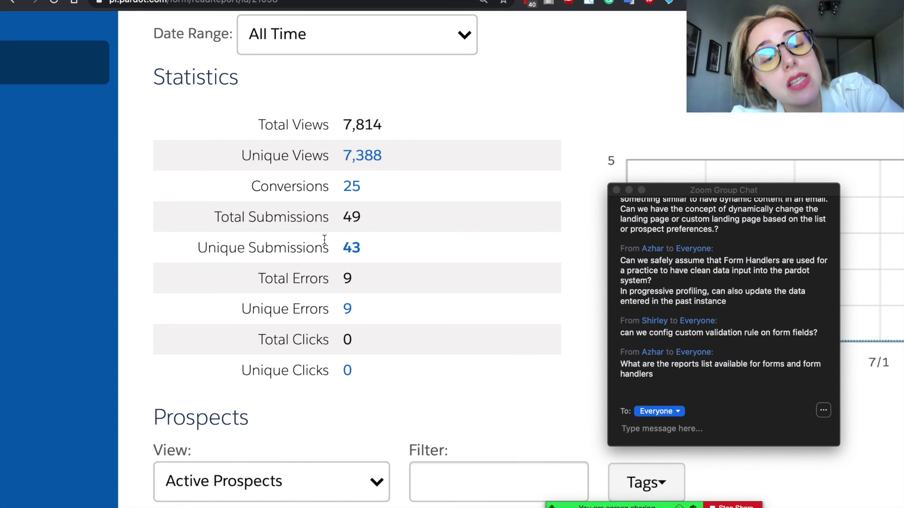
Set the BASW Form report's date range to Last Quarter and review the chart and prospects
click(330, 51)
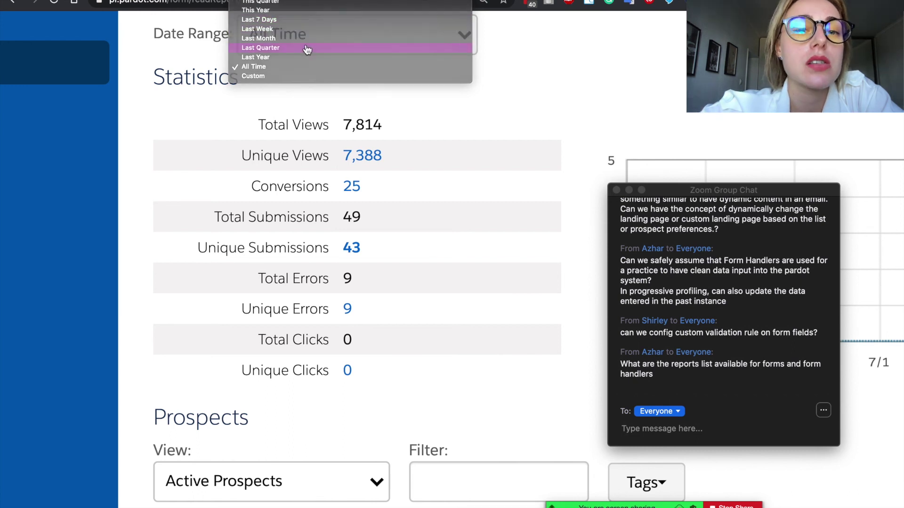
click(307, 48)
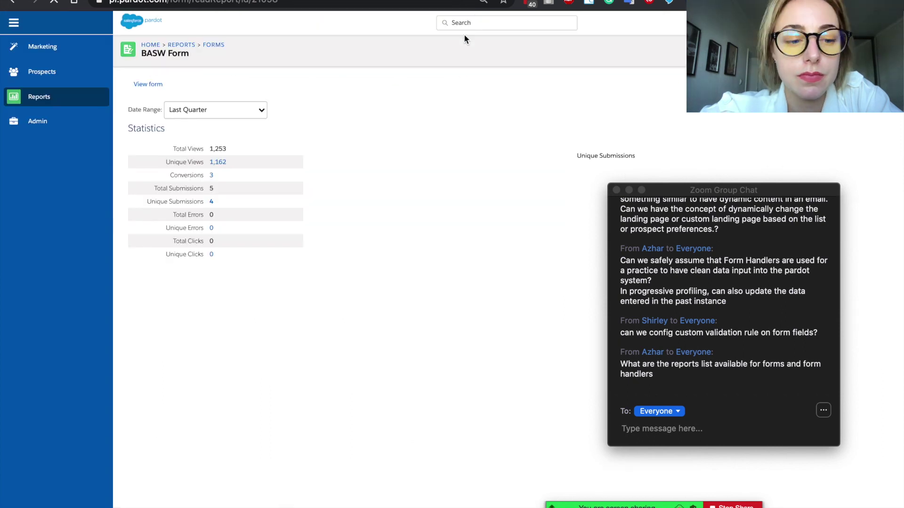
scroll(210, 176, up, 3)
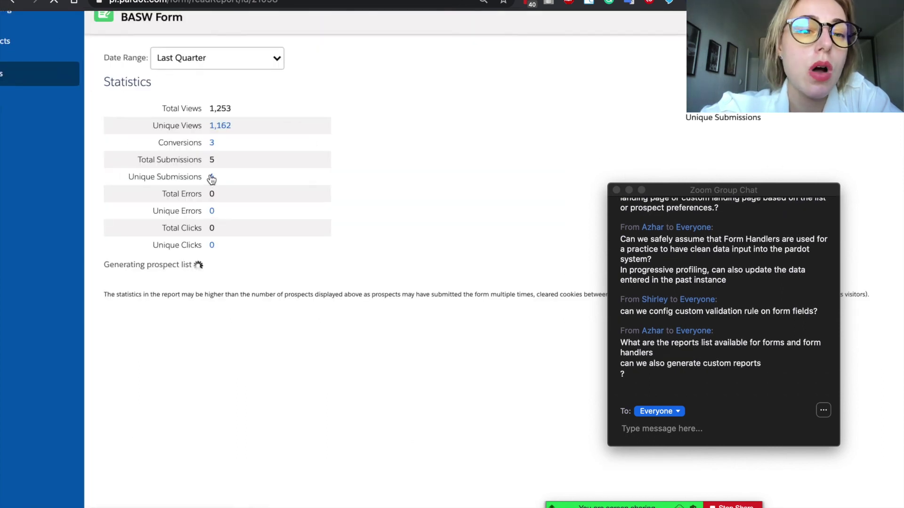
scroll(211, 178, up, 3)
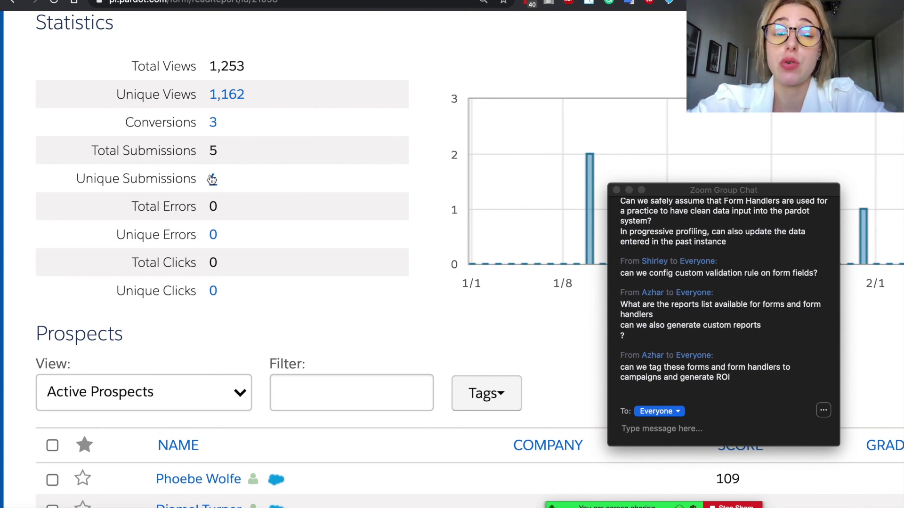
scroll(212, 179, down, 5)
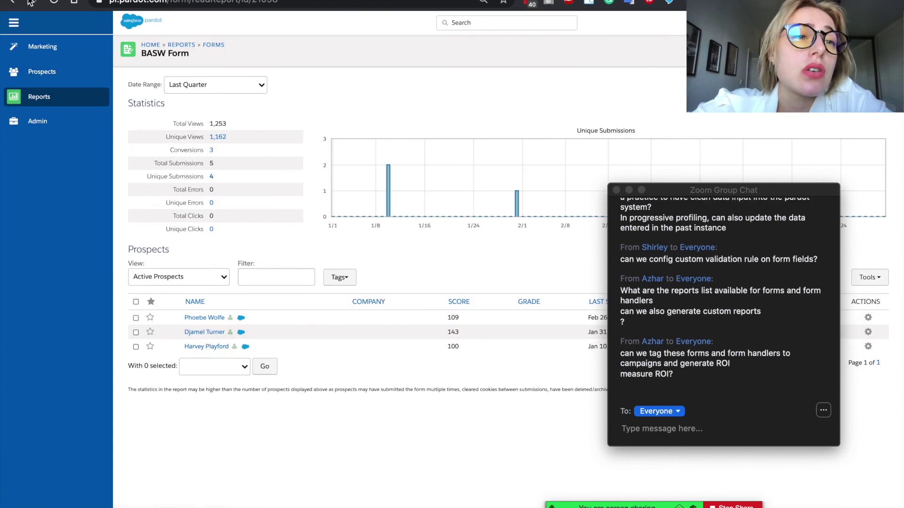
Go back through the Forms report and list to reopen the EMEA - FR - Contact Us Website Form
click(13, 2)
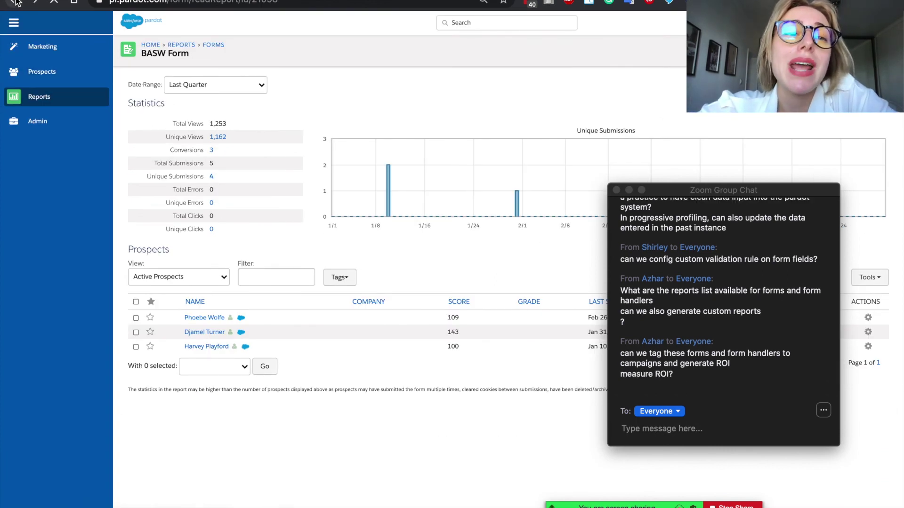
mouse_move(49, 83)
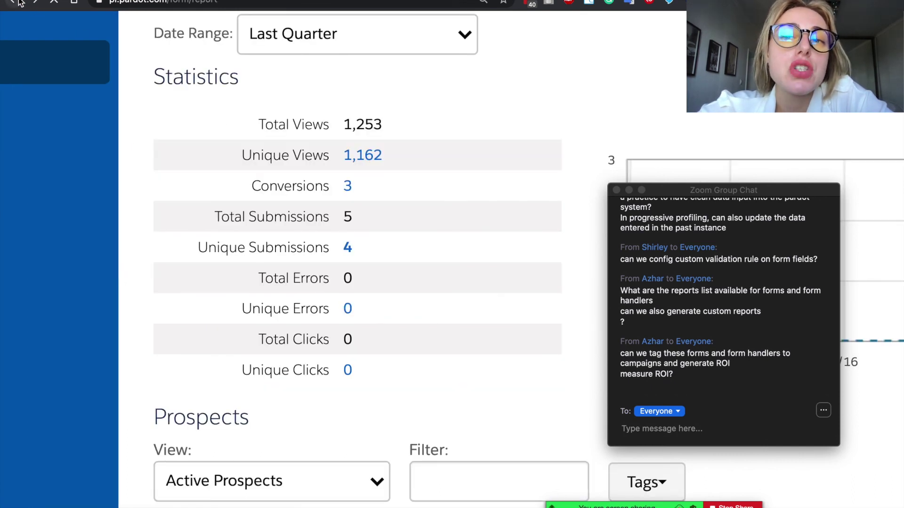
click(17, 3)
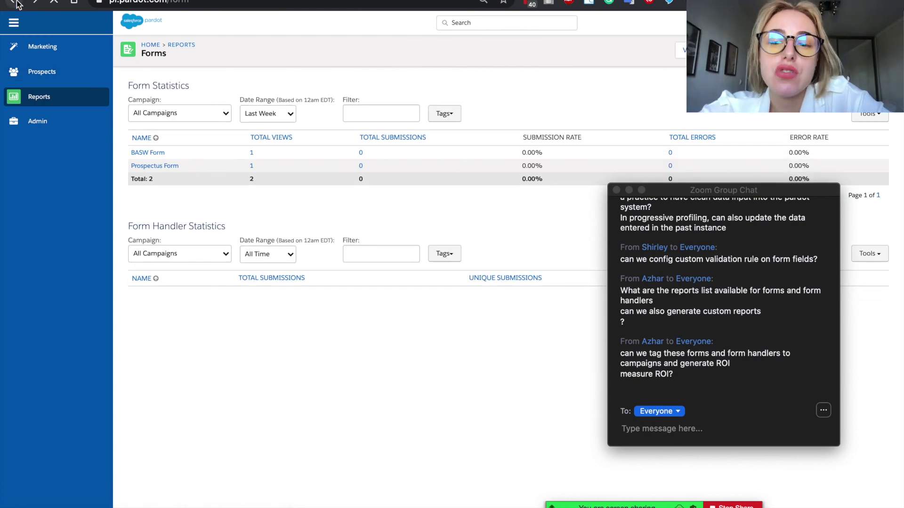
click(16, 5)
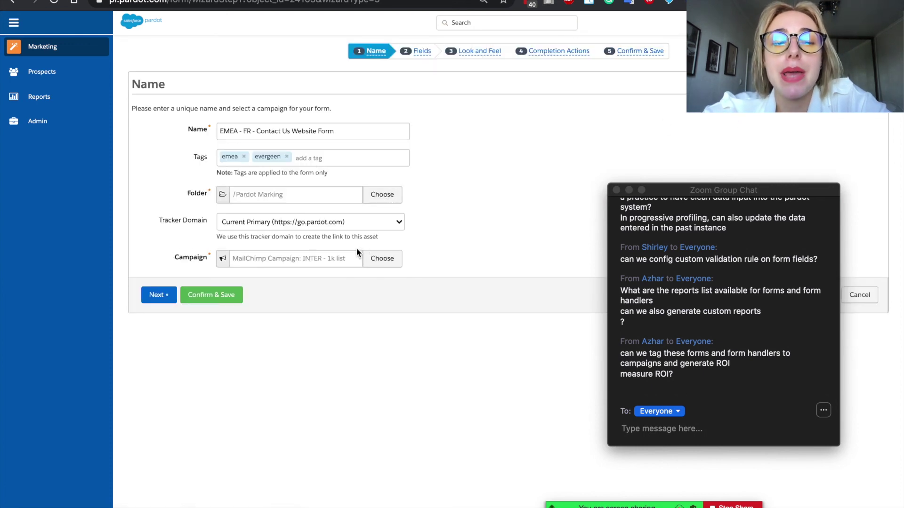
Assign the campaign 'MailChimp Campaign: MA discounts for Alumni' to the Contact Us form
click(335, 260)
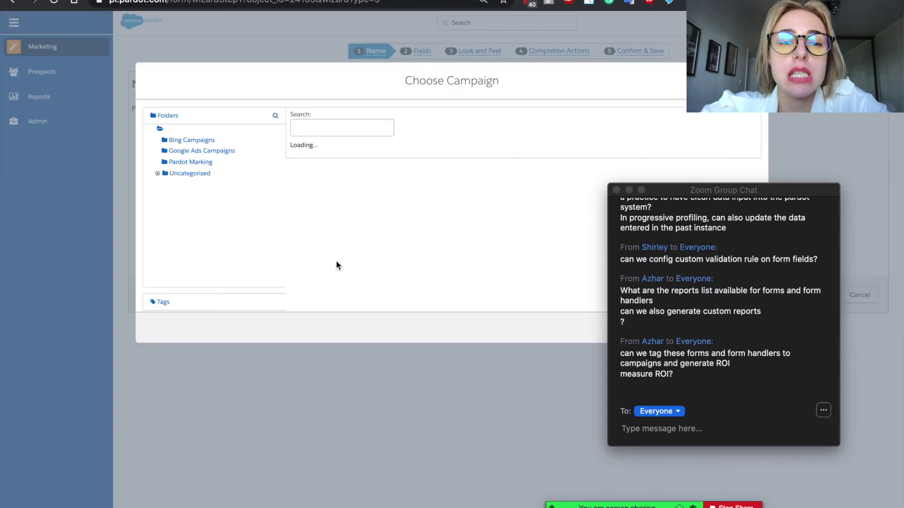
click(363, 235)
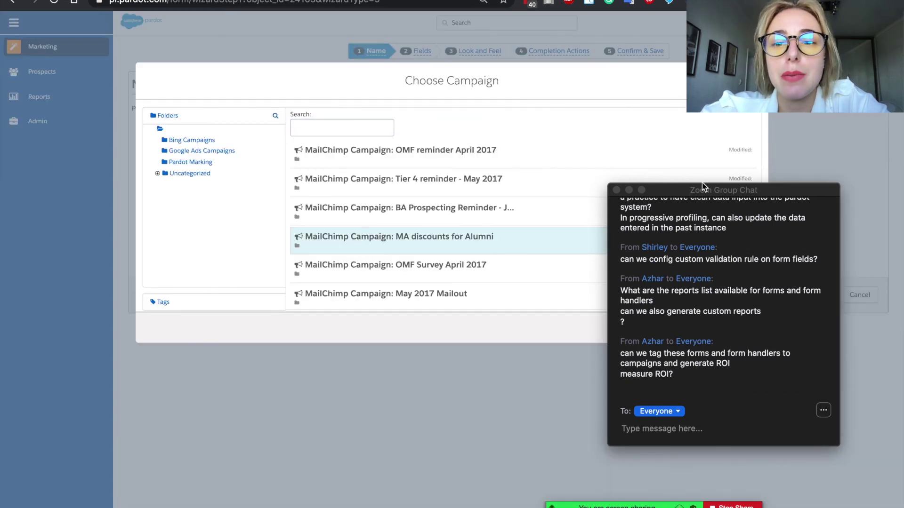
drag(673, 191, 679, 351)
click(727, 328)
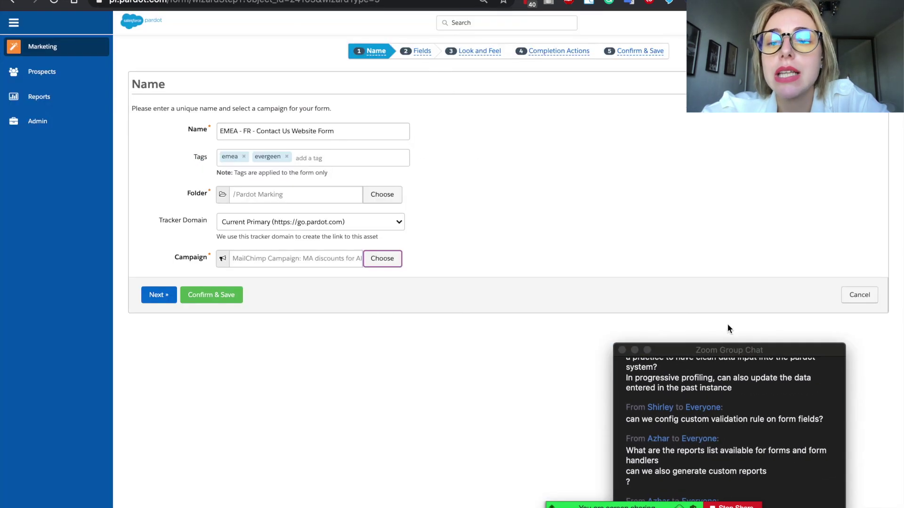
drag(681, 350, 659, 123)
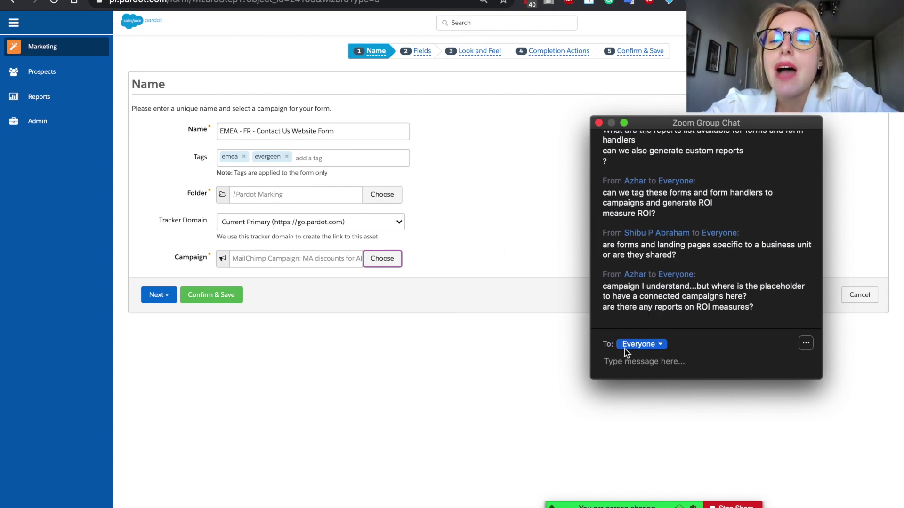
Discard the unsaved form changes and scroll through the account settings edit page
click(860, 294)
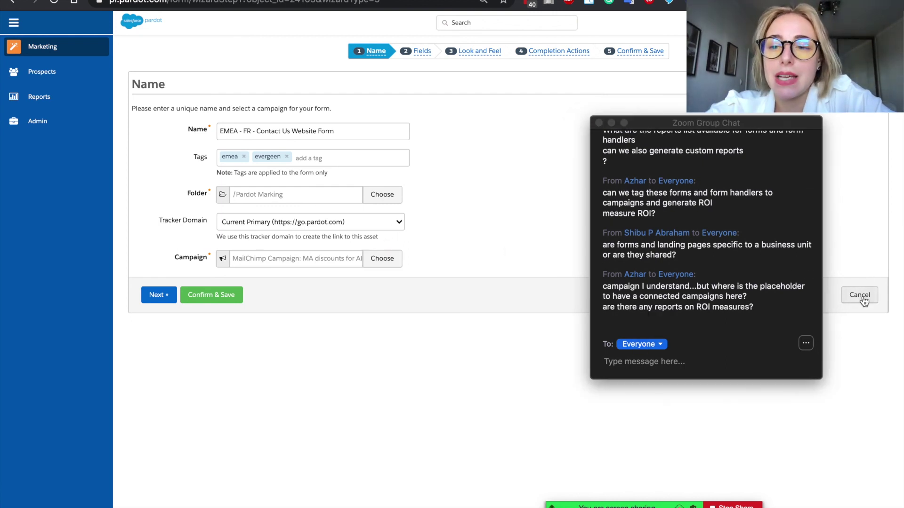
click(559, 82)
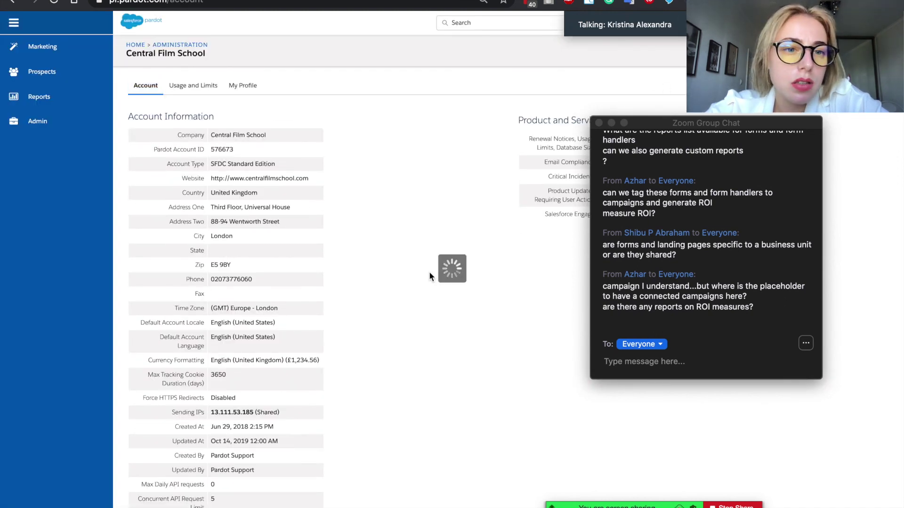
scroll(429, 276, down, 1)
scroll(430, 277, down, 5)
scroll(429, 276, down, 4)
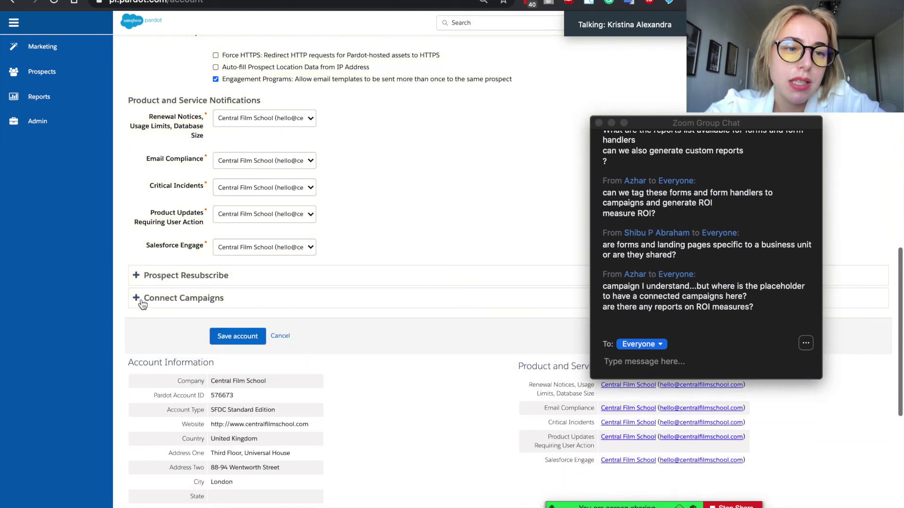
Review the Connect Campaigns settings, leave without saving, and open the Landing Pages report
click(136, 299)
scroll(142, 302, down, 1)
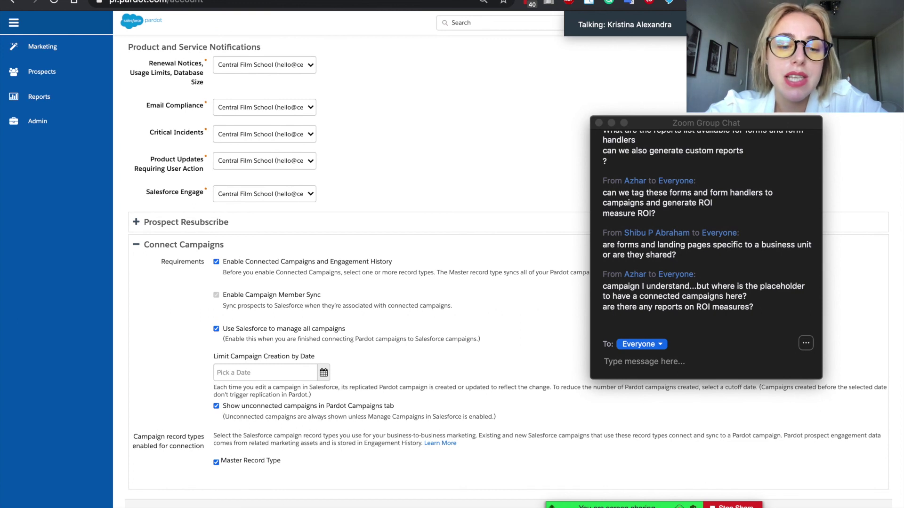
click(13, 2)
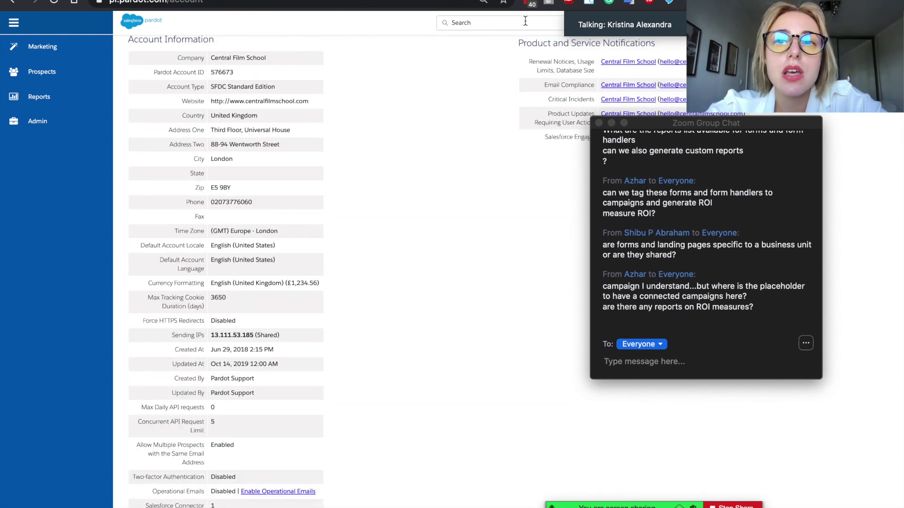
click(489, 1)
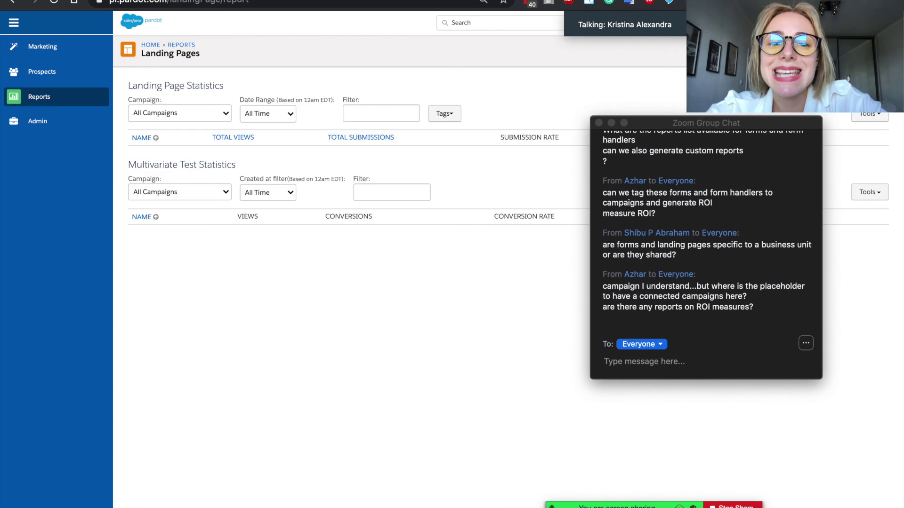